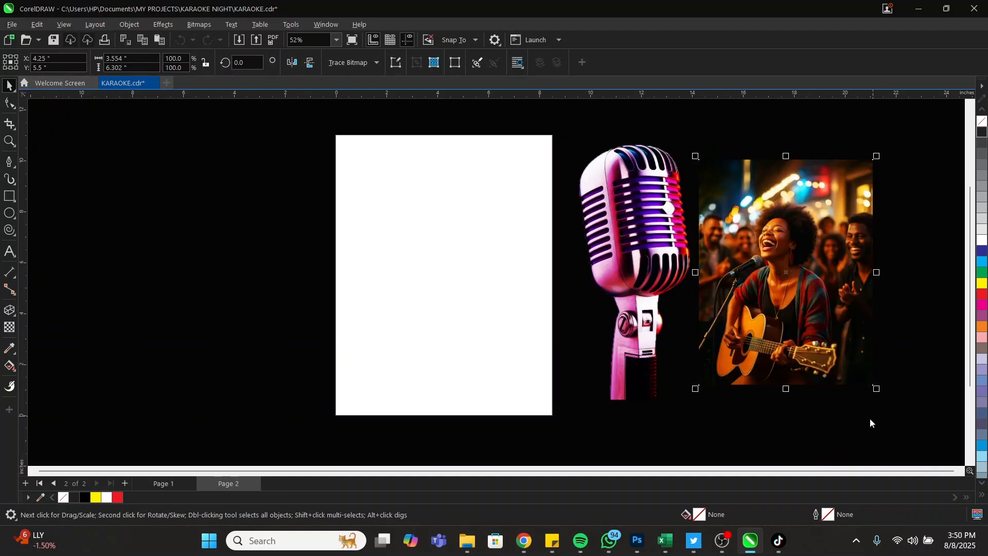
Open the Eclipse INFO text file from the Downloads KARAOKE NIGHT folder in Notepad
click(472, 259)
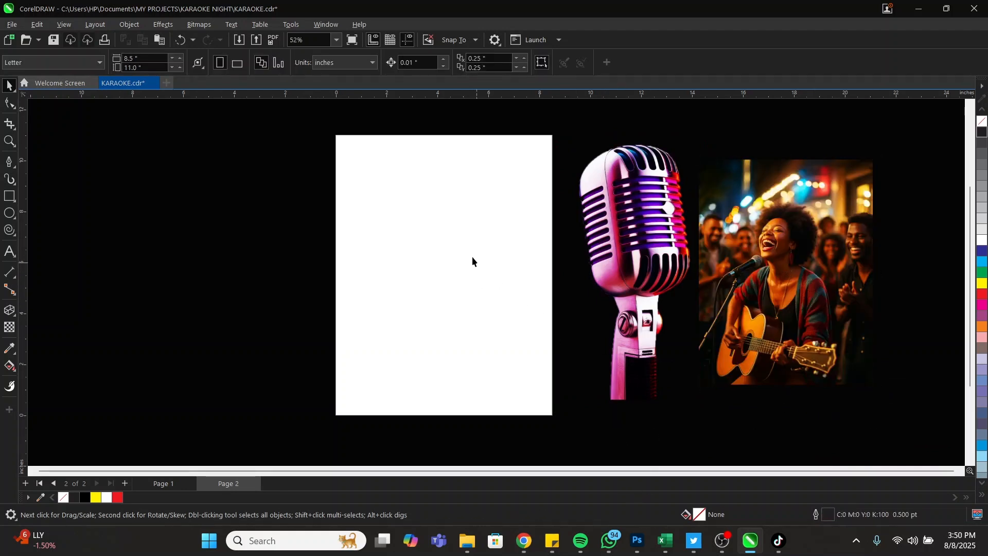
click(476, 540)
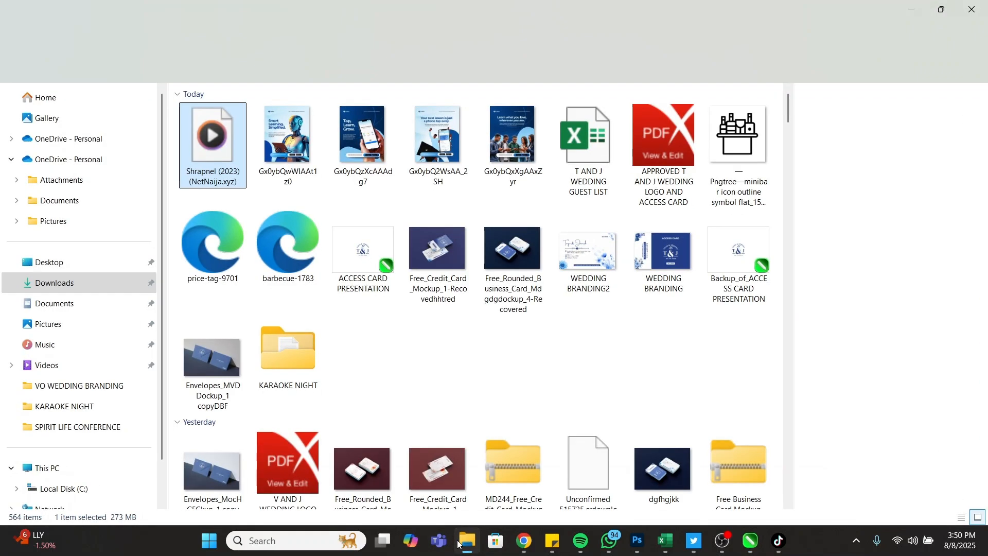
double_click(282, 357)
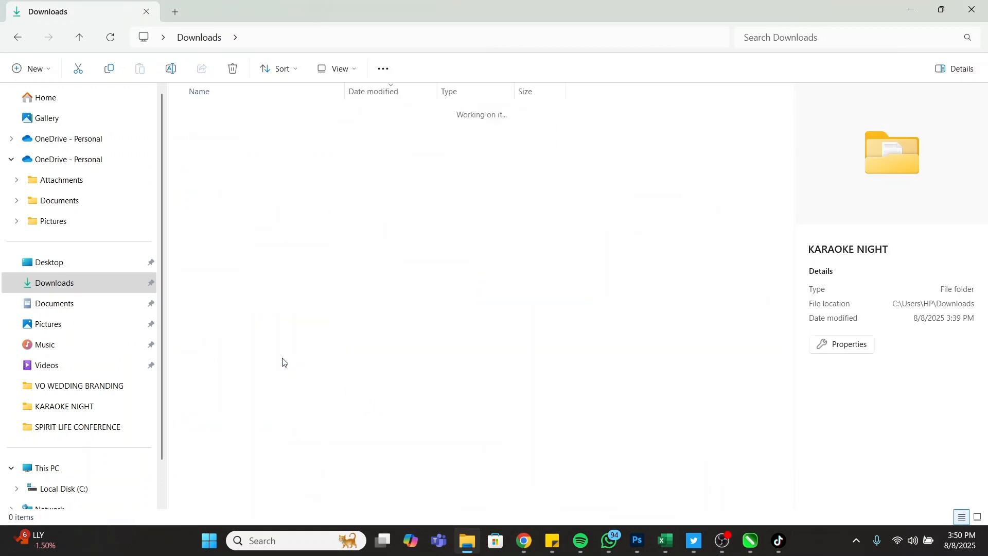
click(234, 131)
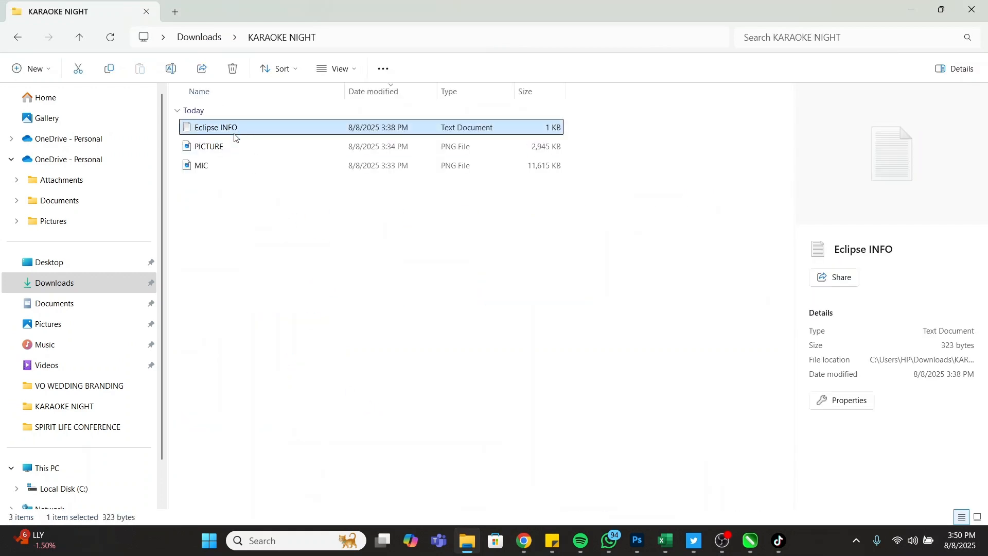
double_click(234, 135)
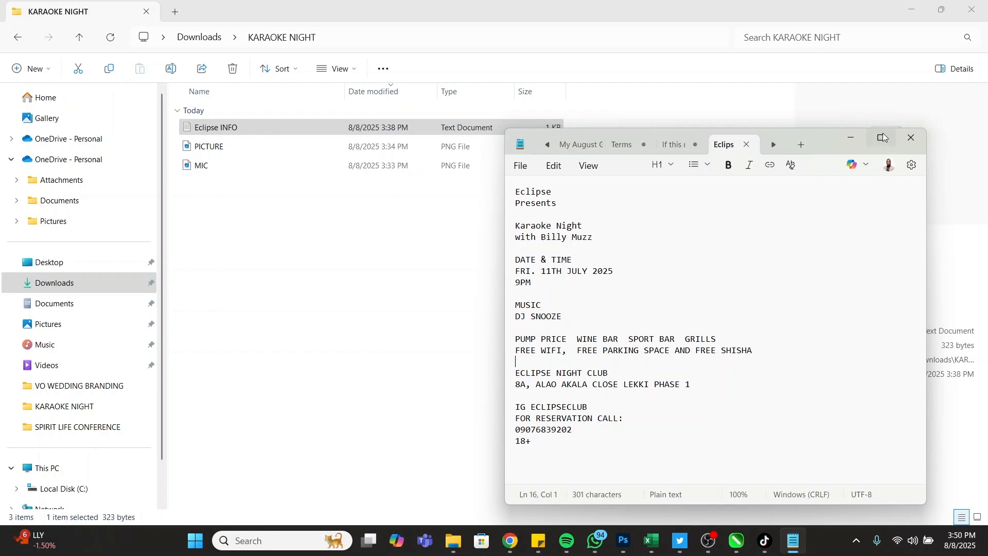
Minimize File Explorer and bring the KARAOKE.cdr flyer back to the front
click(911, 10)
click(917, 10)
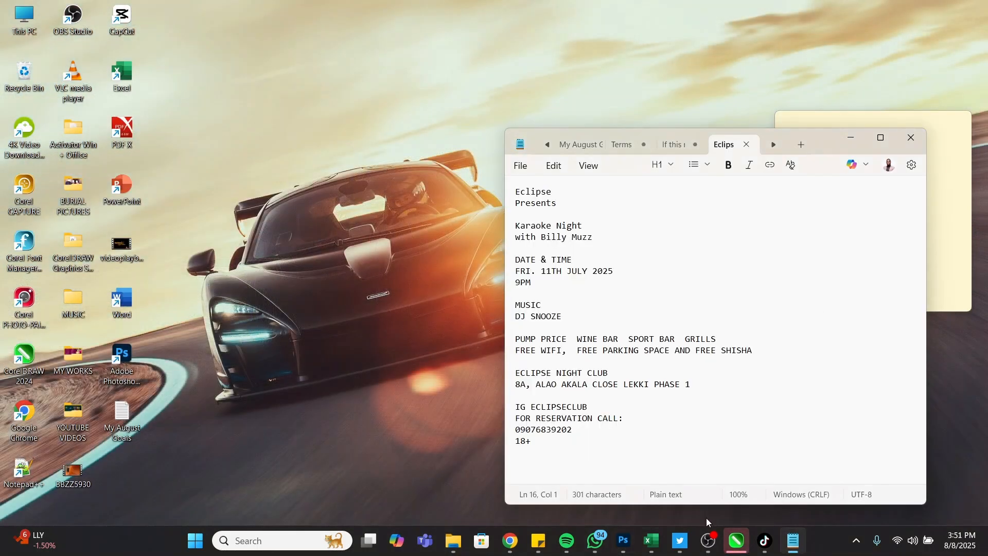
click(736, 540)
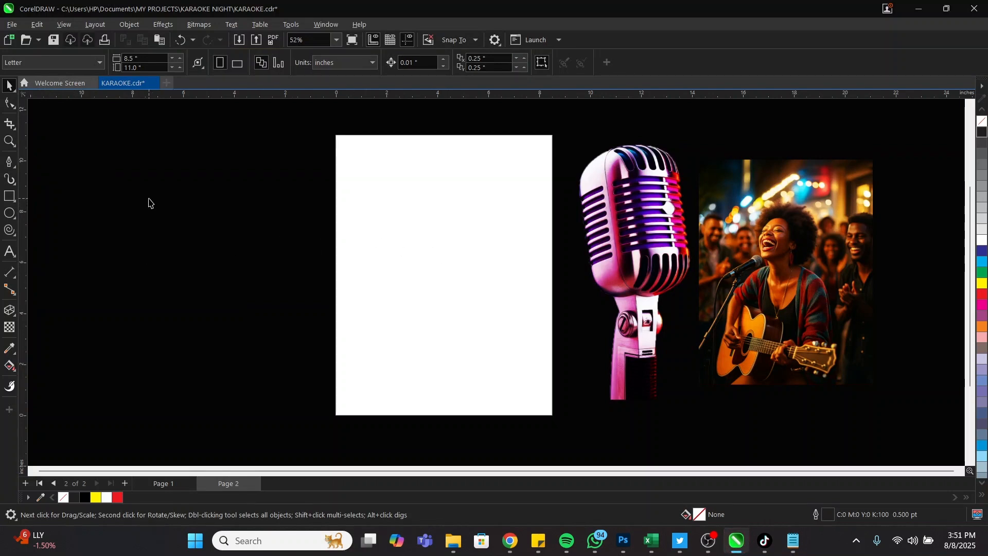
Draw a rectangle on the page and nudge it slightly into place
click(7, 196)
drag(379, 175, 517, 372)
key(space)
click(353, 159)
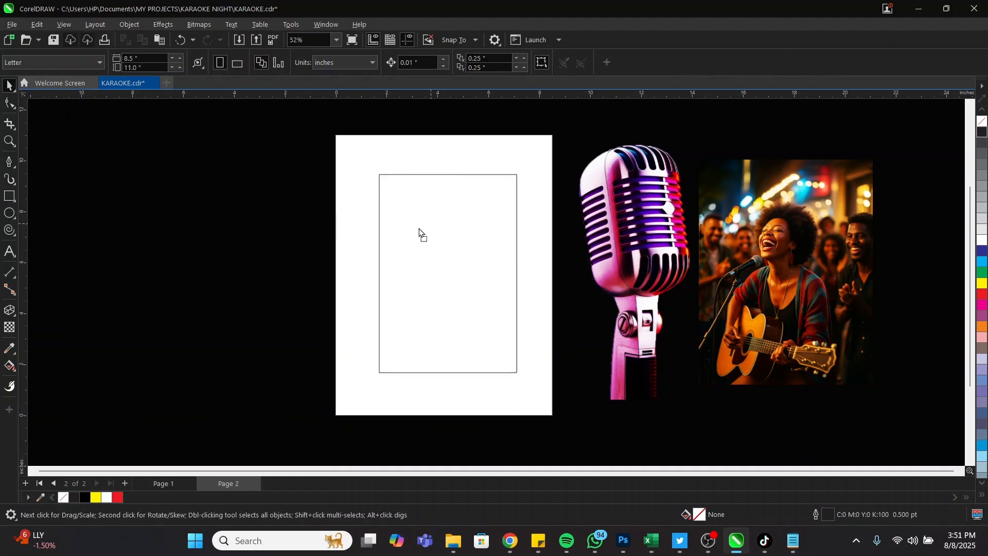
mouse_move(419, 230)
mouse_down()
mouse_move(412, 237)
mouse_move(430, 241)
mouse_up()
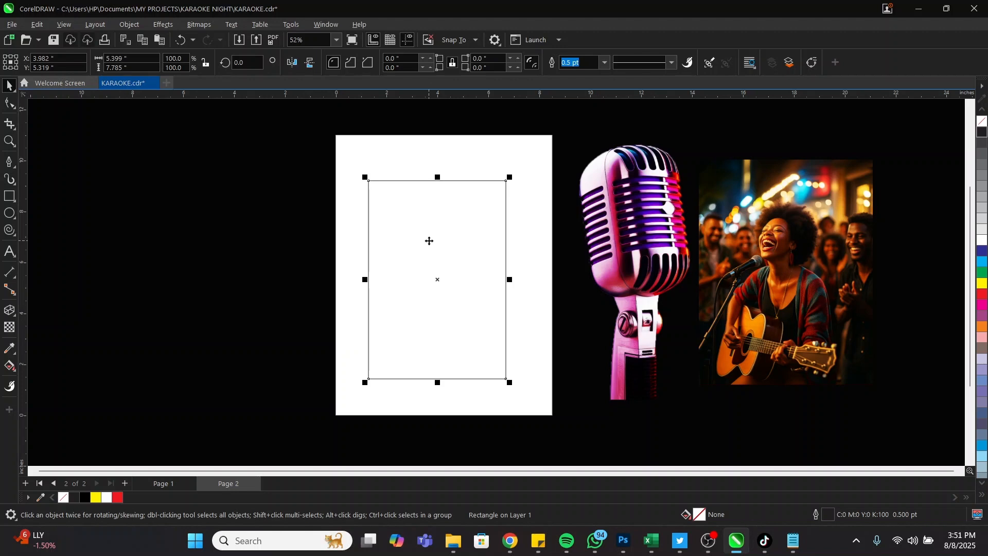
Size the rectangle to 6.0" × 7.5" and centre it on the page
click(111, 59)
text(6)
key(Tab)
text(7.5)
key(Return)
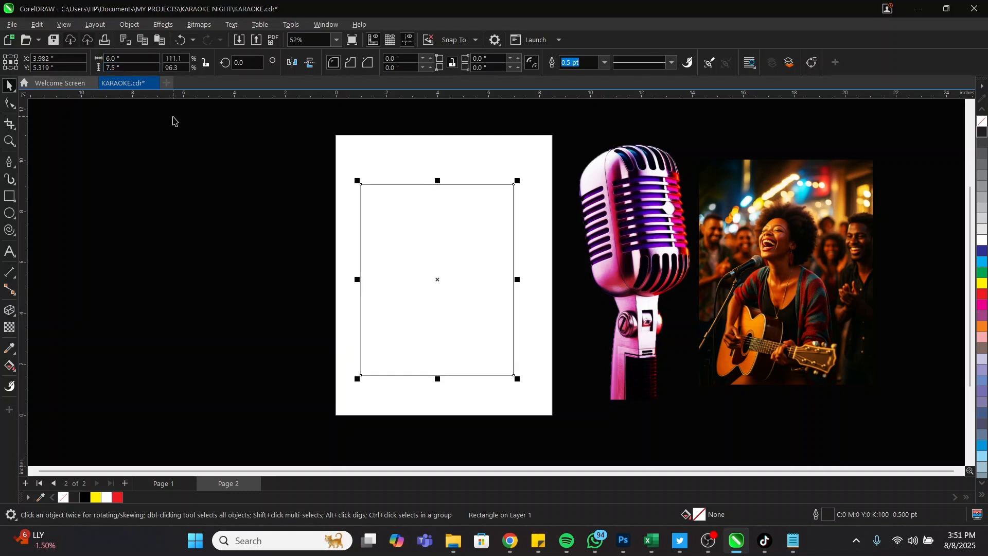
key(p)
click(440, 147)
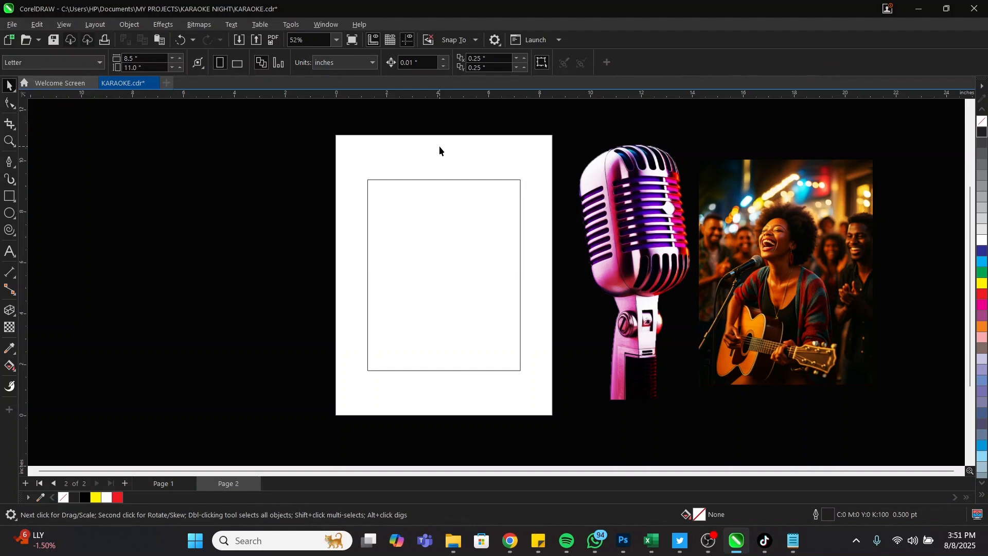
Try the A5 page size, undo it to keep Letter, and reselect the frame
click(43, 67)
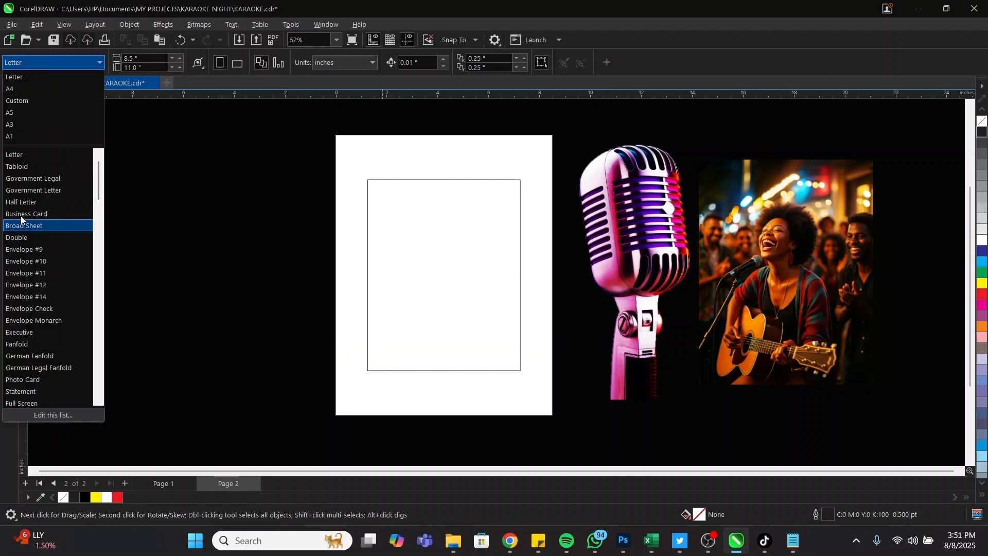
click(16, 112)
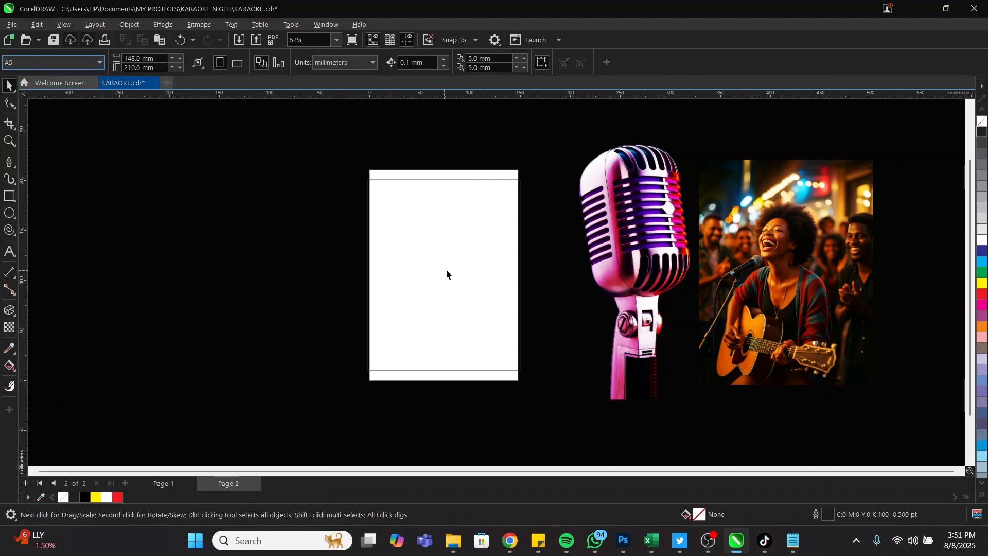
key(ctrl+z)
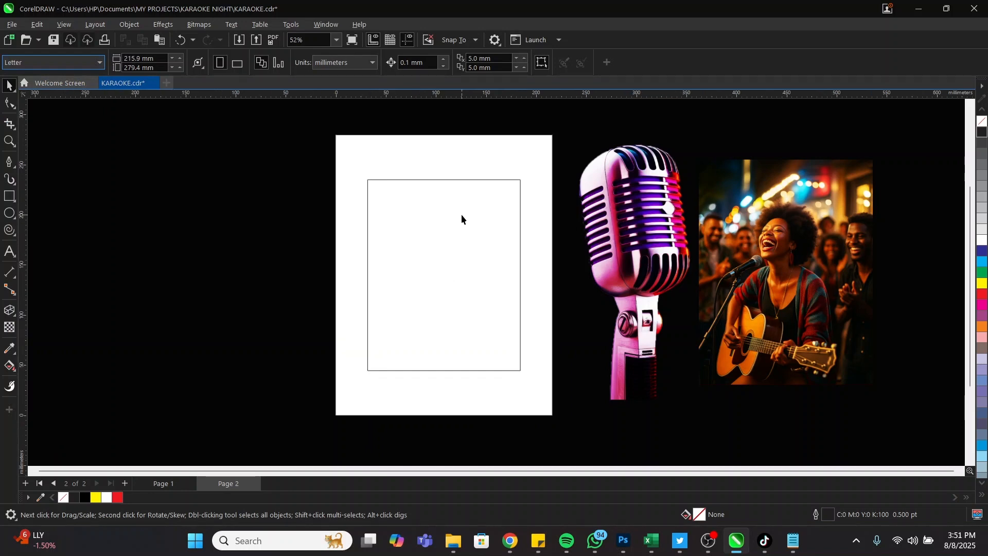
click(458, 225)
scroll(455, 224, up, 2)
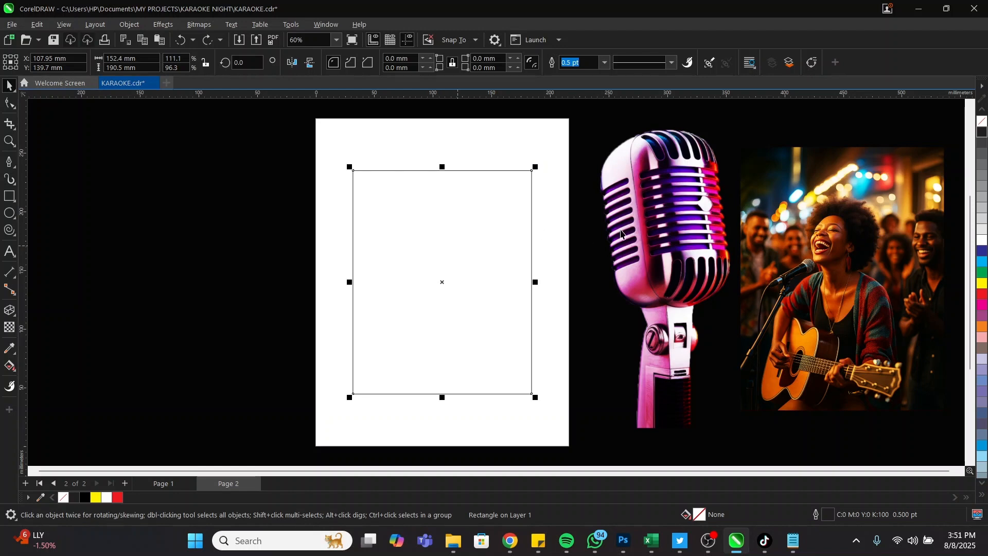
Move the microphone left of the page and place the singer photo, shrunk to 70%, beside the frame
click(642, 221)
mouse_move(689, 229)
mouse_down()
mouse_move(302, 242)
mouse_move(150, 214)
mouse_move(229, 233)
mouse_up()
click(842, 300)
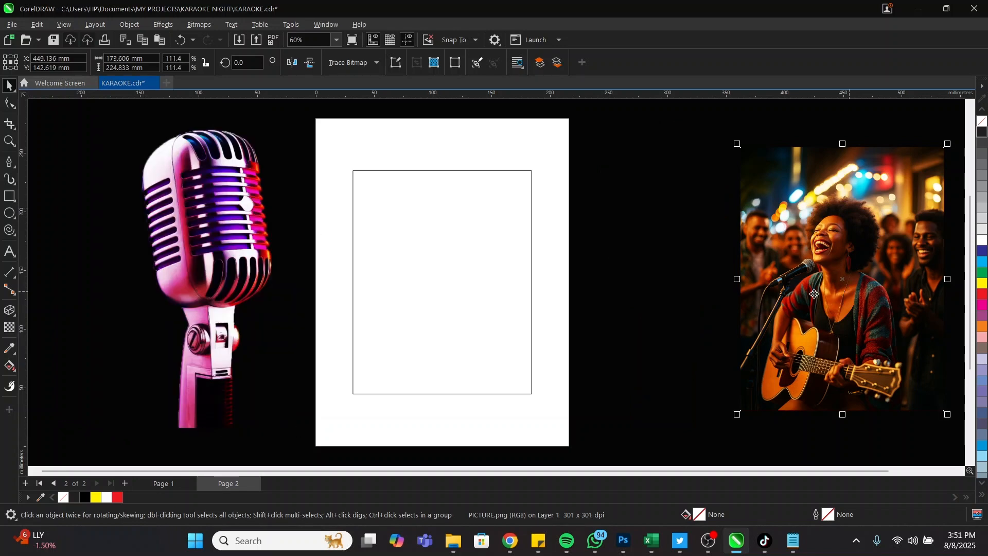
drag(876, 283, 704, 272)
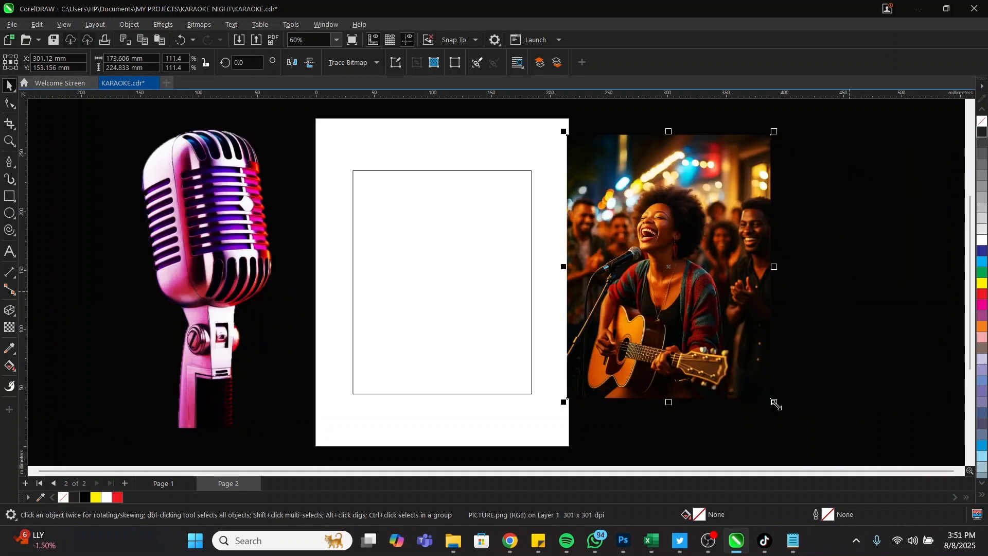
drag(776, 404, 698, 302)
drag(598, 226, 569, 275)
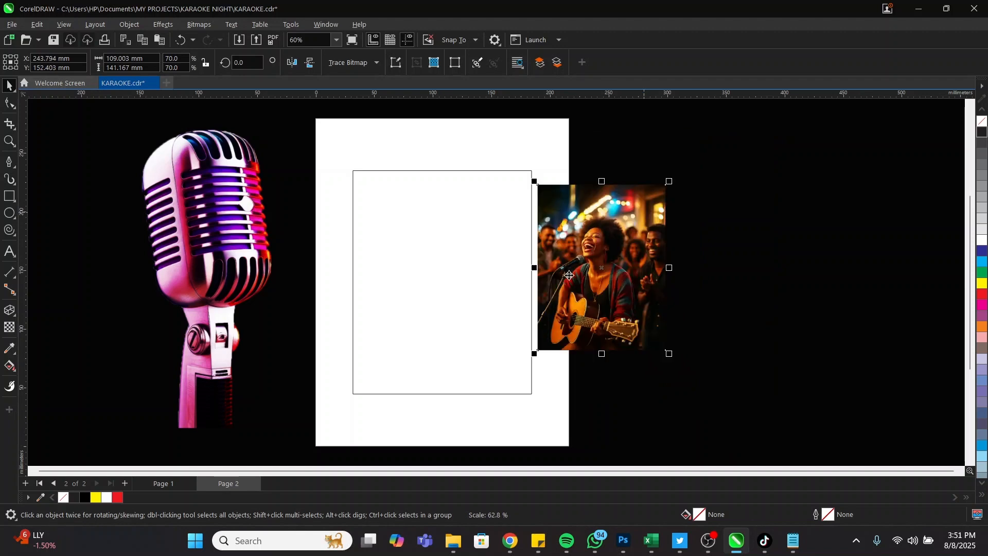
scroll(569, 275, up, 3)
scroll(592, 216, down, 2)
scroll(617, 152, up, 2)
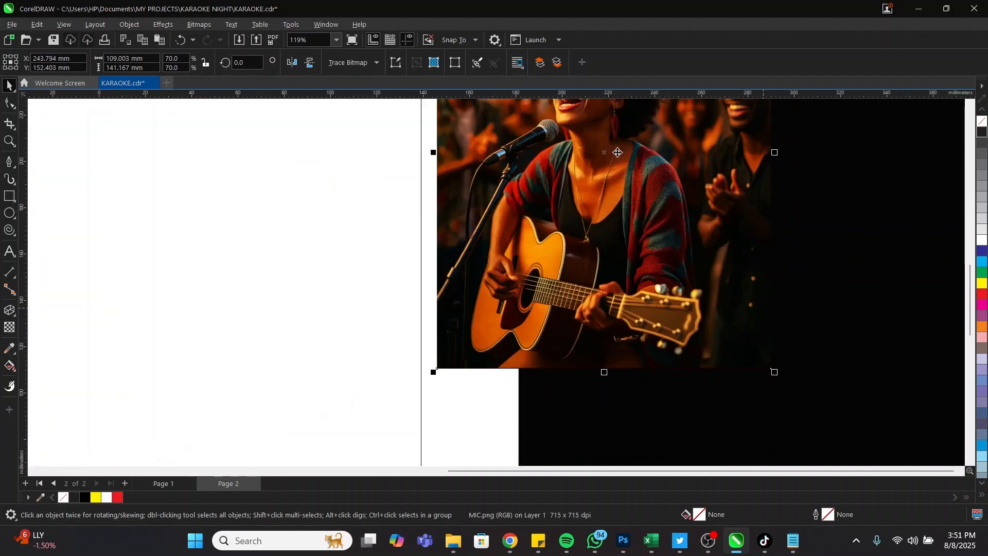
scroll(618, 153, down, 1)
scroll(592, 175, up, 3)
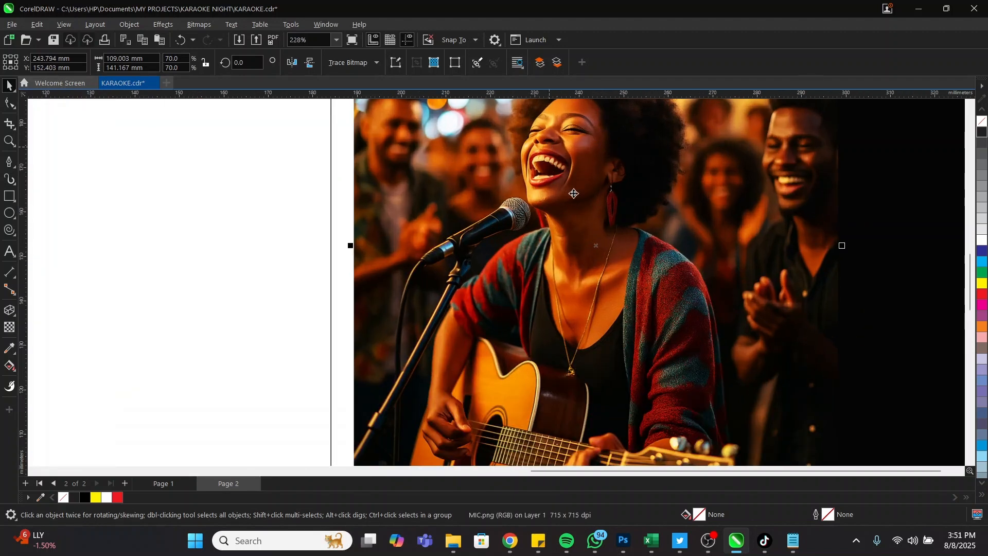
scroll(574, 193, down, 2)
scroll(569, 302, up, 4)
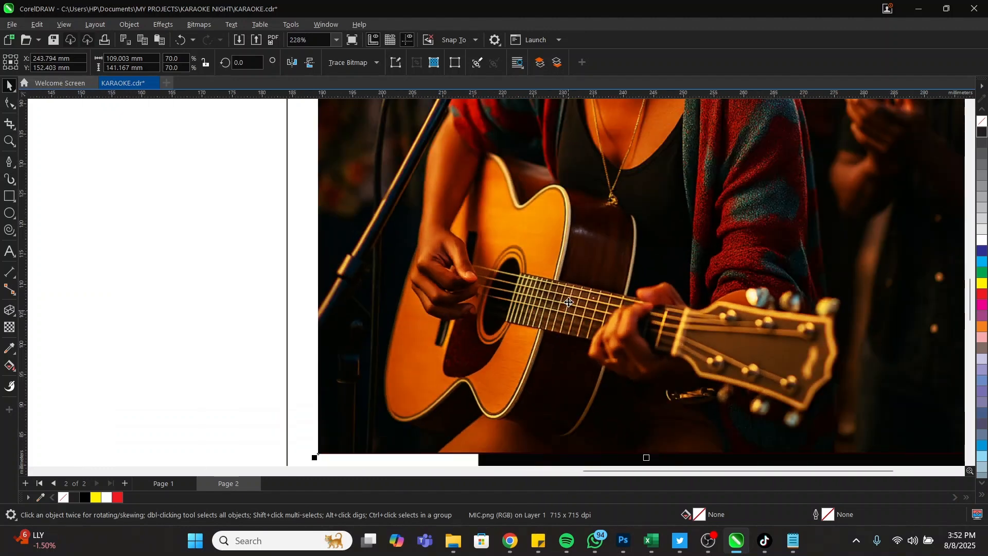
scroll(569, 302, down, 5)
Centre the singer photo horizontally within the rectangle frame
key(Delete)
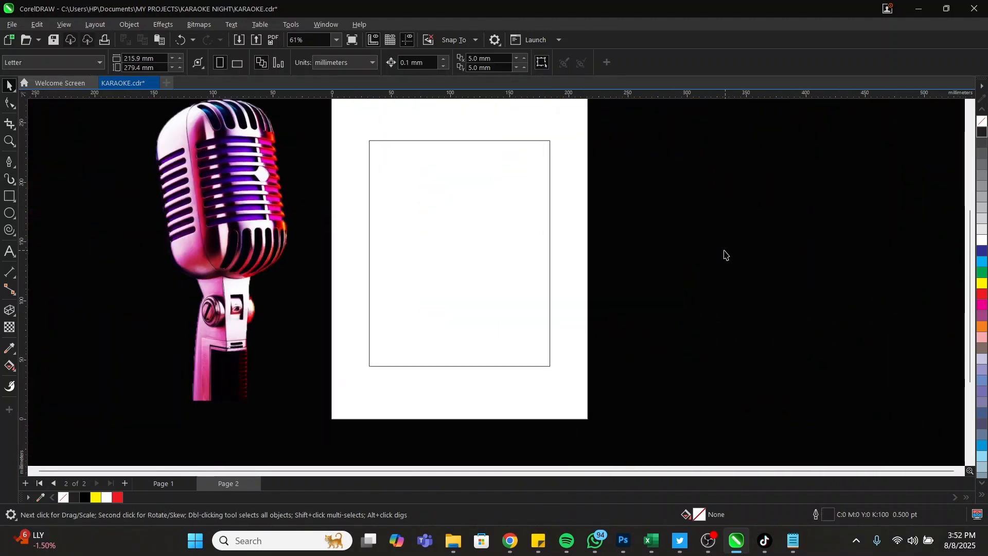
key(ctrl+z)
scroll(722, 247, up, 4)
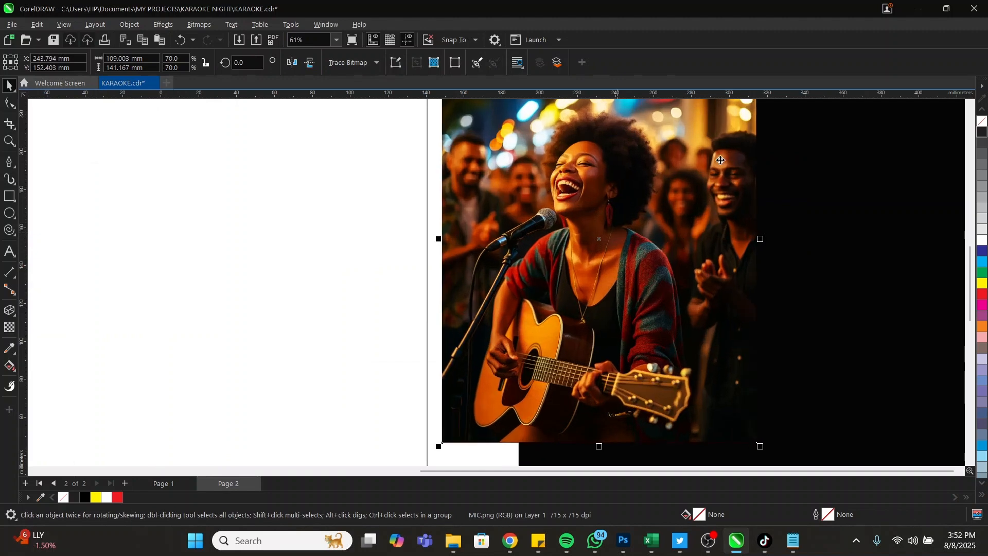
scroll(576, 209, down, 4)
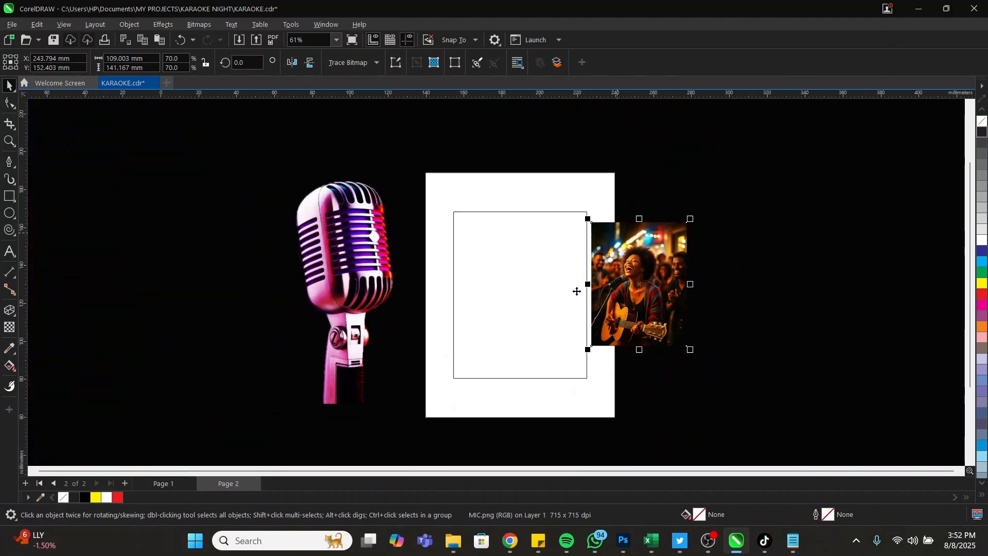
shift+click(585, 289)
key(c)
click(455, 194)
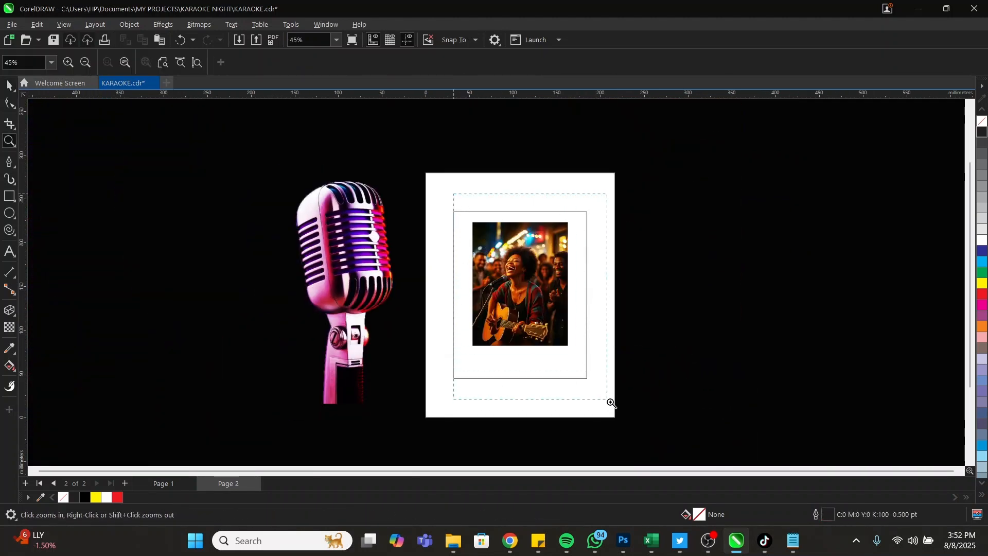
Enlarge the singer photo to 154.906 × 200.616 mm and move it up to the frame's top
scroll(609, 399, up, 3)
click(484, 305)
scroll(542, 346, up, 1)
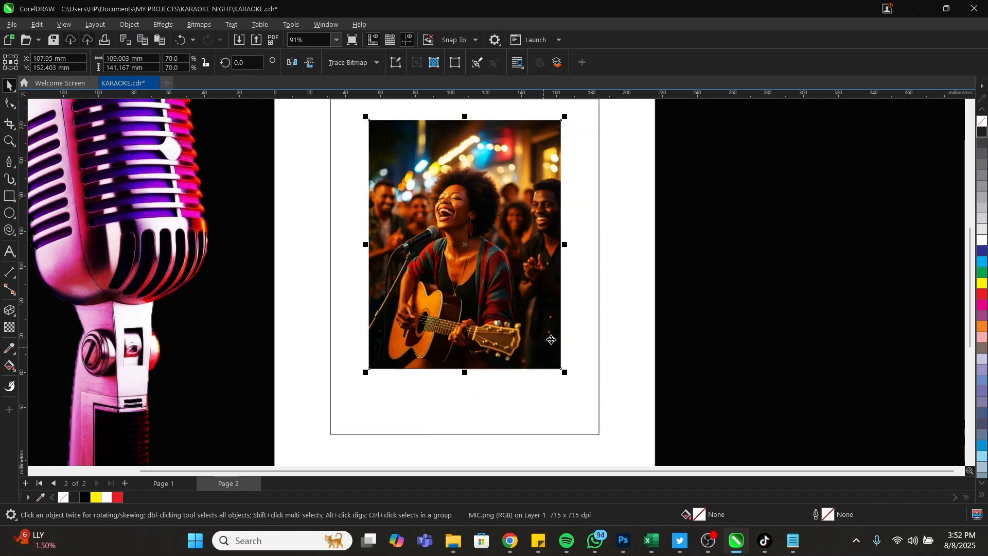
scroll(613, 331, down, 2)
scroll(459, 212, up, 1)
scroll(459, 211, down, 2)
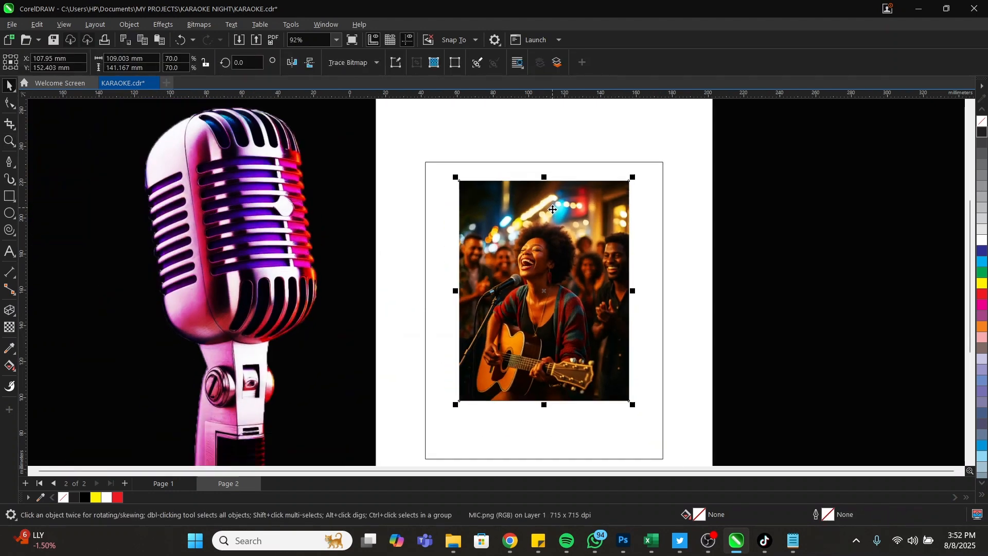
scroll(620, 359, up, 2)
drag(605, 353, 664, 419)
scroll(505, 360, down, 2)
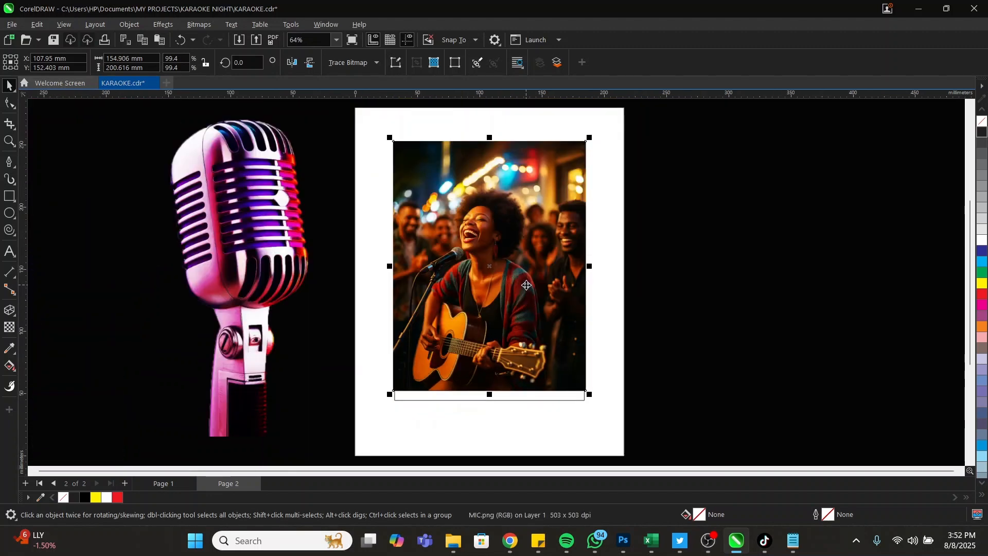
scroll(491, 392, up, 2)
drag(495, 337, 497, 285)
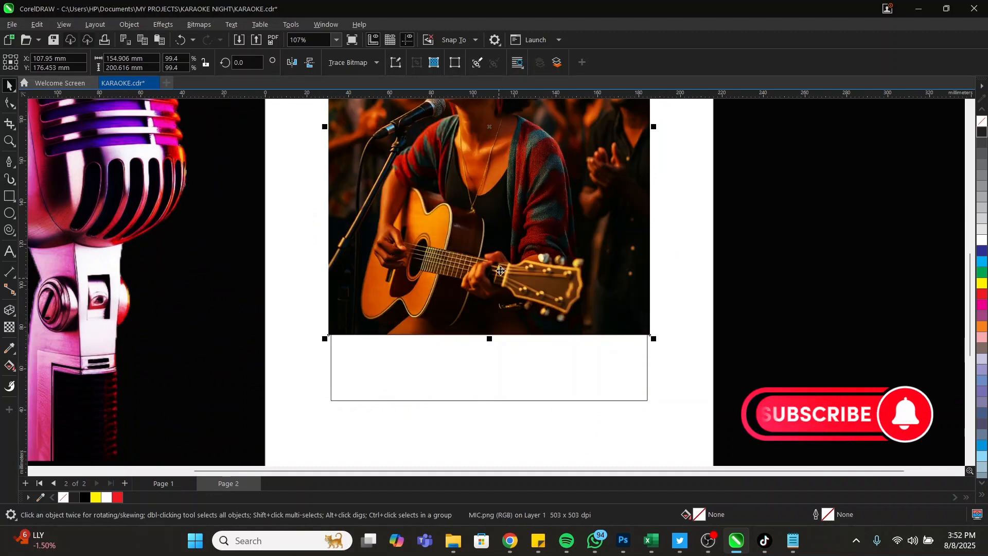
PowerClip the singer photo inside the rectangle frame
right_click(504, 254)
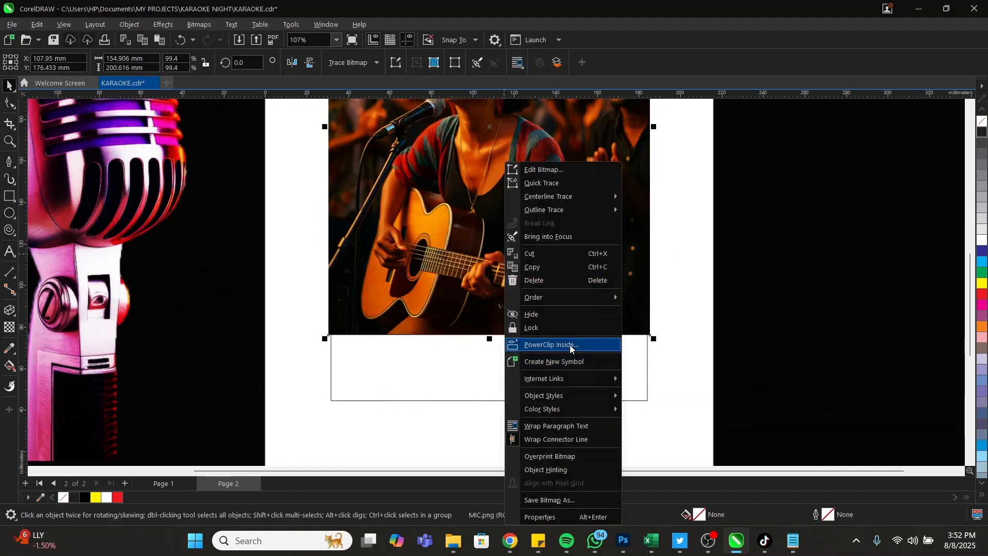
click(508, 360)
click(508, 360)
scroll(527, 366, down, 2)
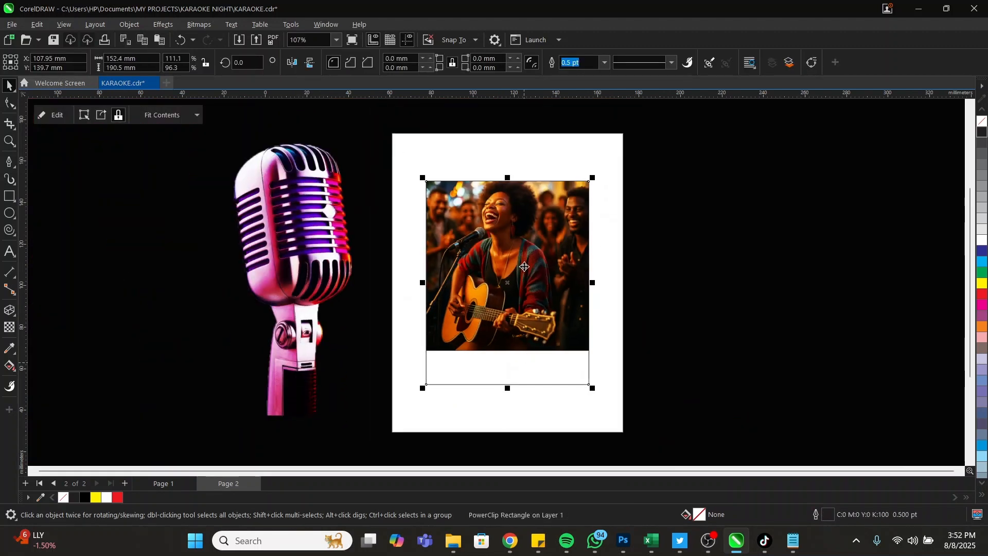
Shift the clipped photo upward inside the frame, leaving a blank strip at the bottom
ctrl+click(520, 229)
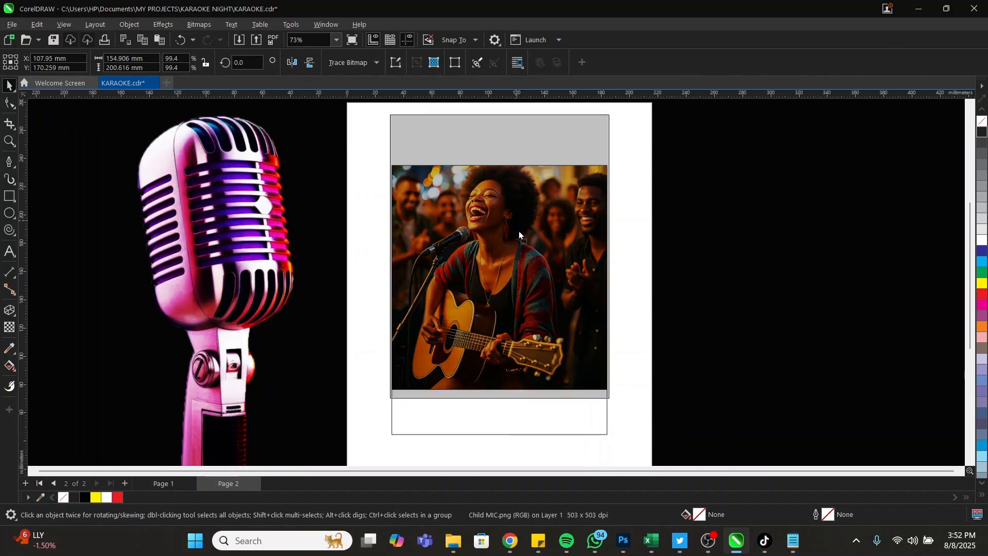
drag(516, 208, 520, 218)
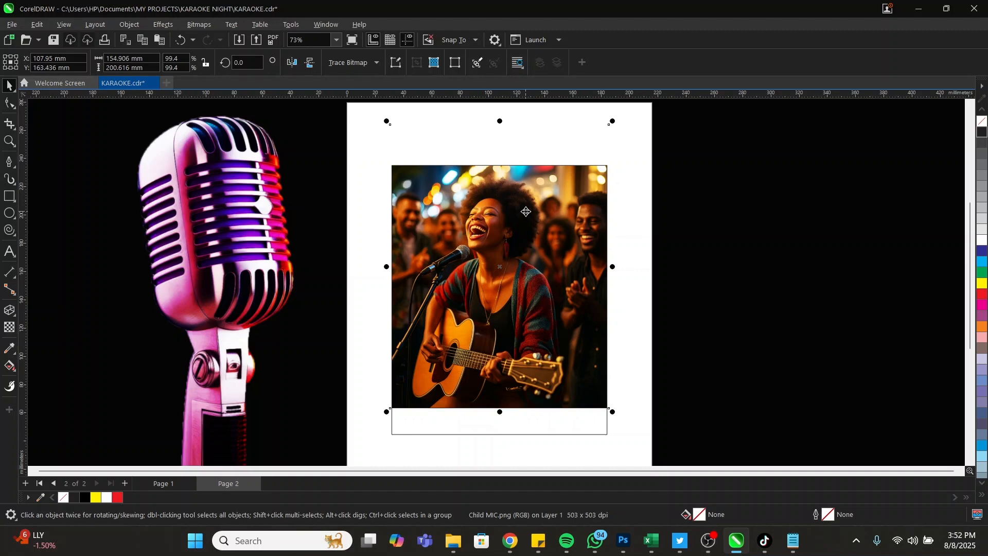
key(Up)
key(Up)
key(Up)
key(Up)
key(Up)
key(Up)
key(Up)
key(Up)
key(Up)
key(Up)
key(Up)
key(Up)
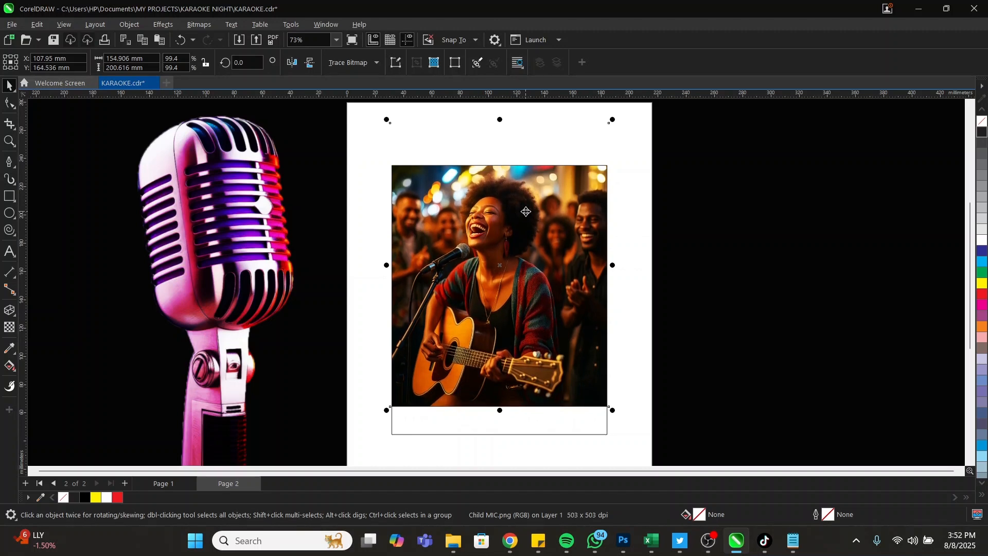
key(Up)
key(Up)
key(Up)
key(Up)
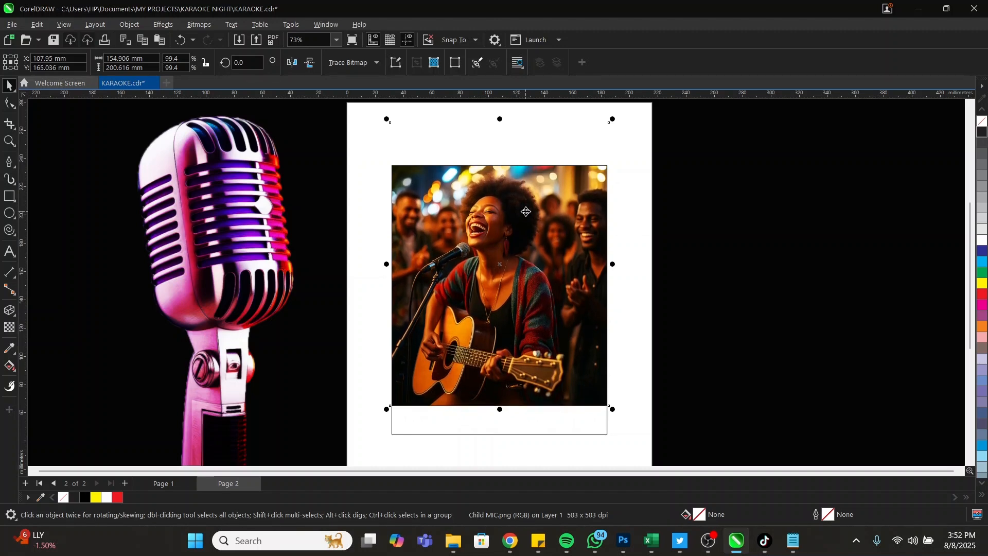
scroll(477, 248, down, 2)
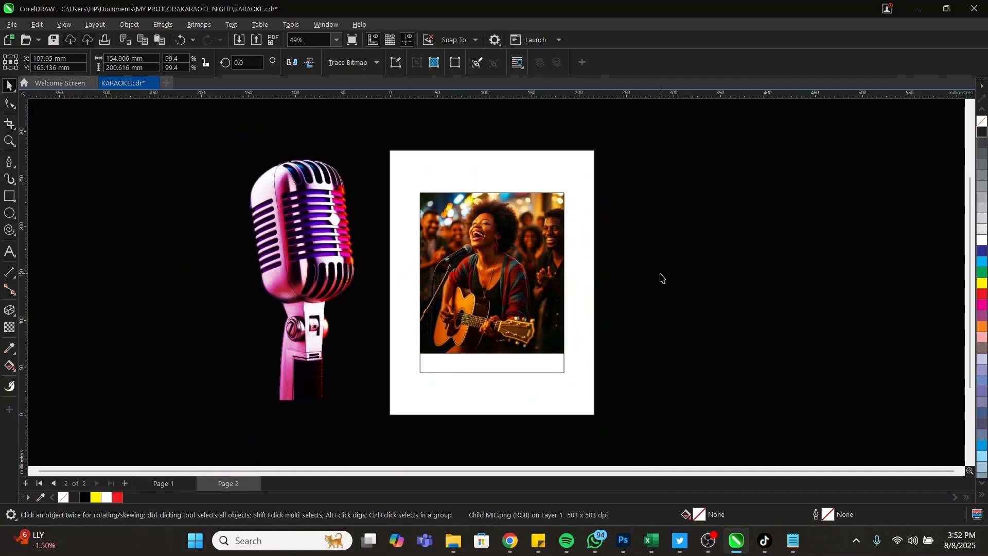
click(659, 276)
scroll(435, 308, up, 1)
Edit the PowerClip contents and give the photo a vertical linear transparency fading toward its bottom
right_click(504, 224)
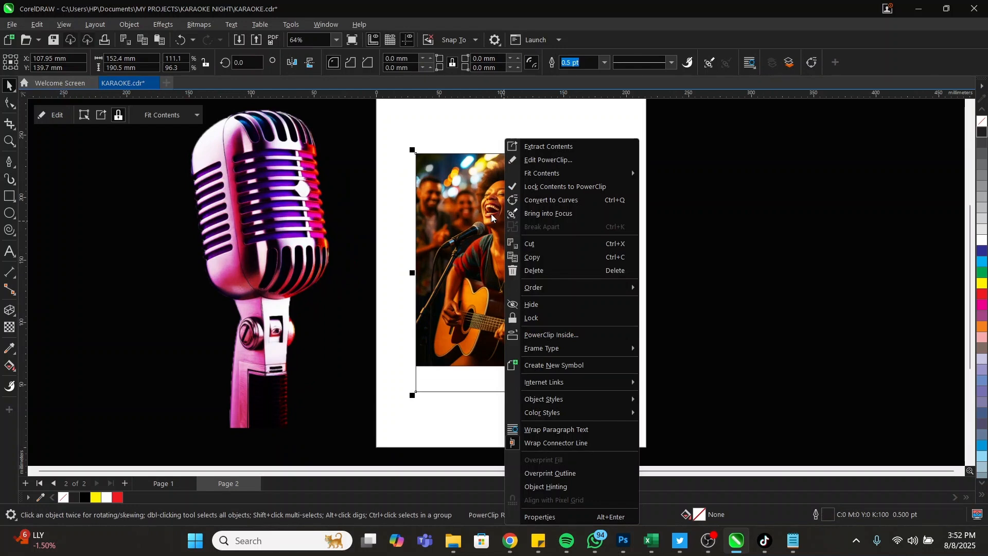
click(558, 161)
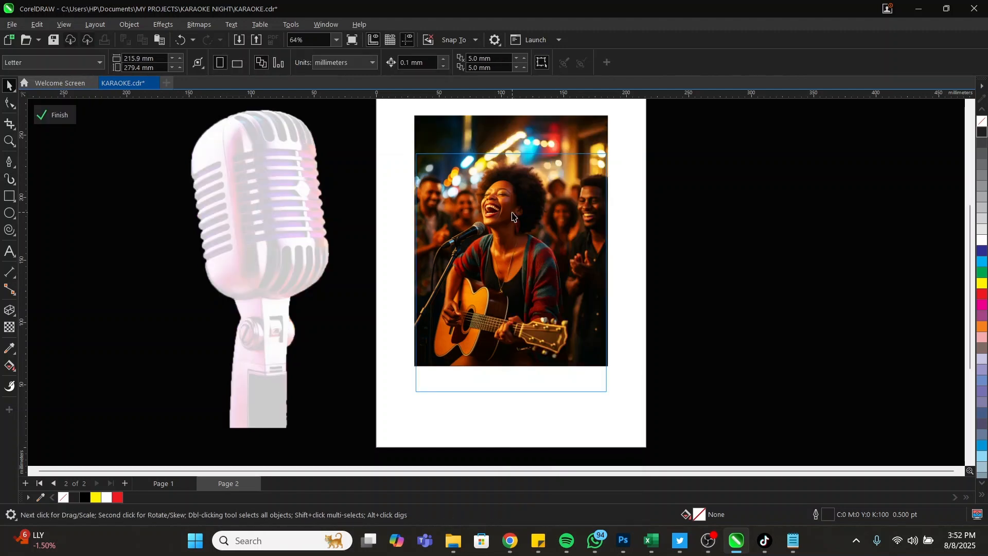
scroll(498, 267, up, 1)
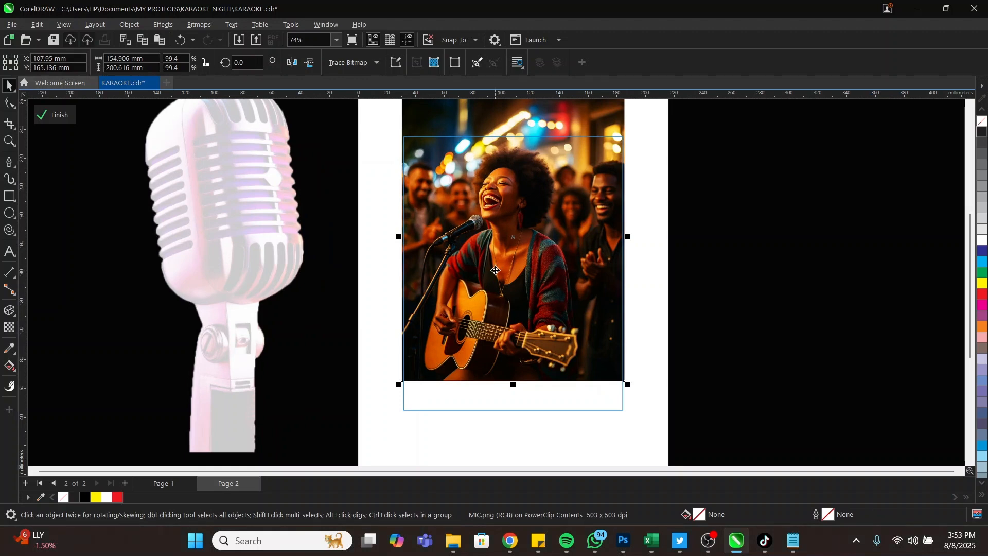
click(9, 327)
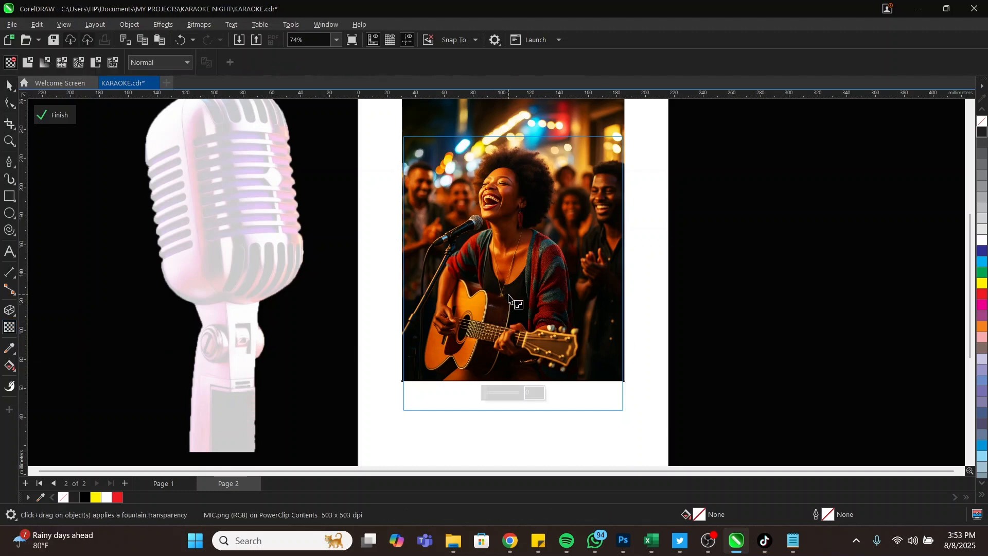
drag(511, 294, 509, 375)
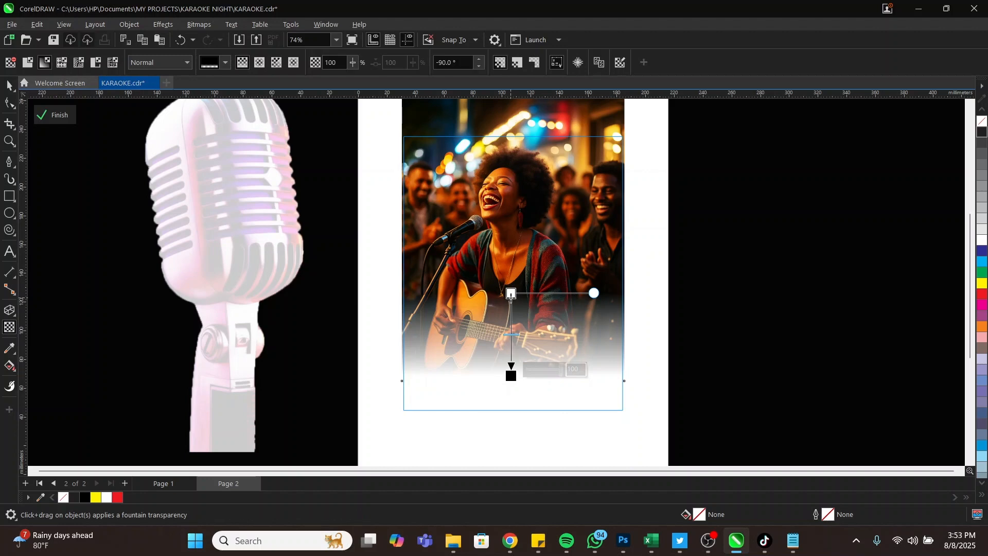
drag(511, 294, 511, 293)
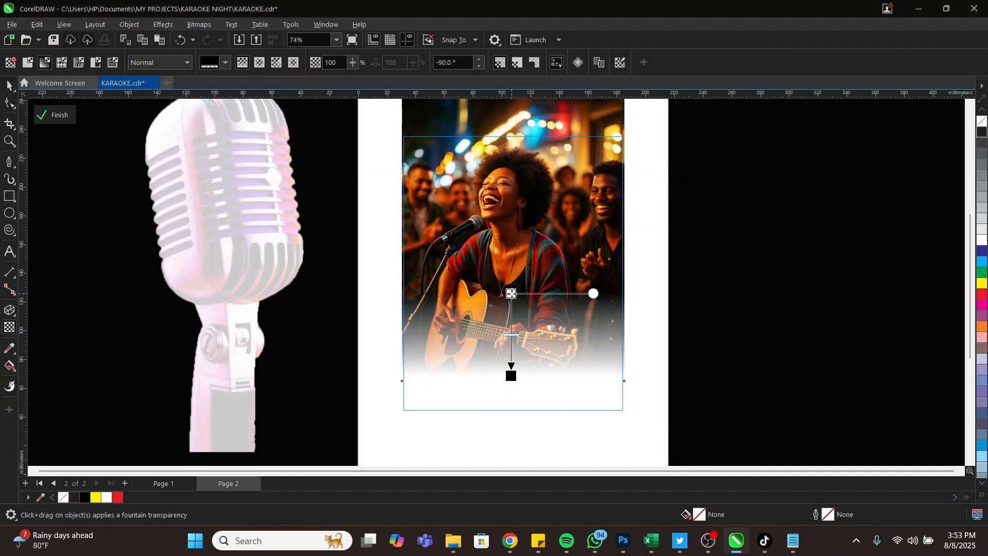
drag(511, 375, 509, 360)
key(space)
click(670, 314)
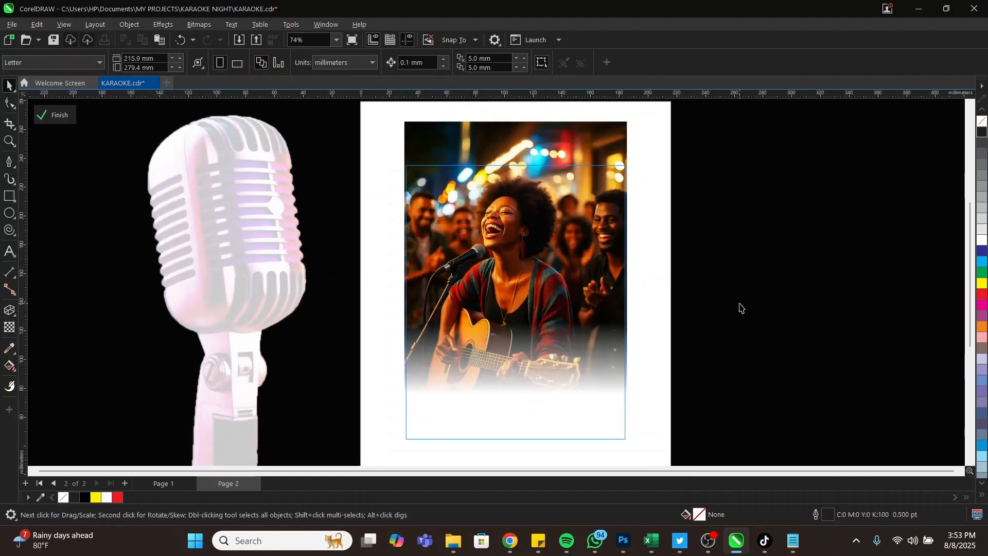
Finish editing the PowerClip and fill the photo frame with black
double_click(617, 259)
click(59, 116)
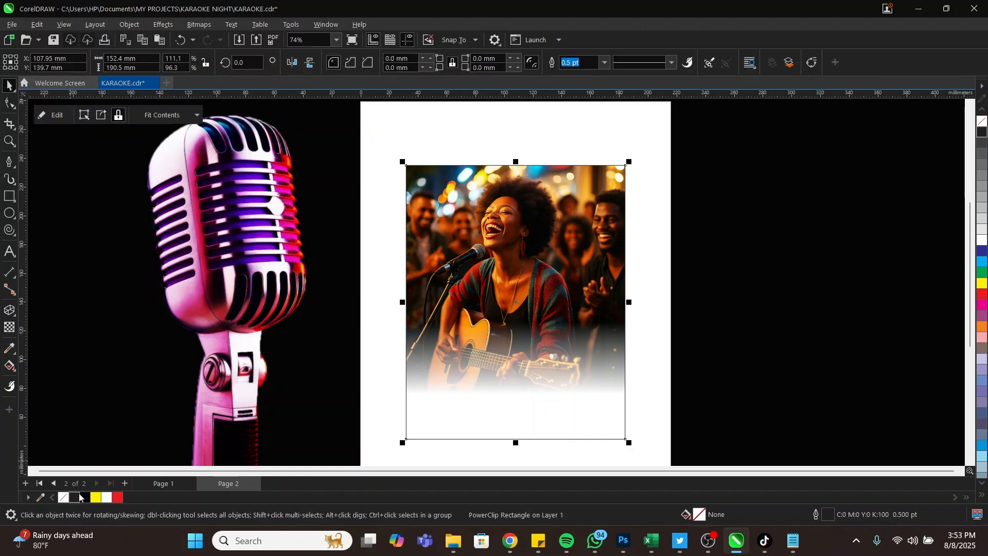
click(80, 497)
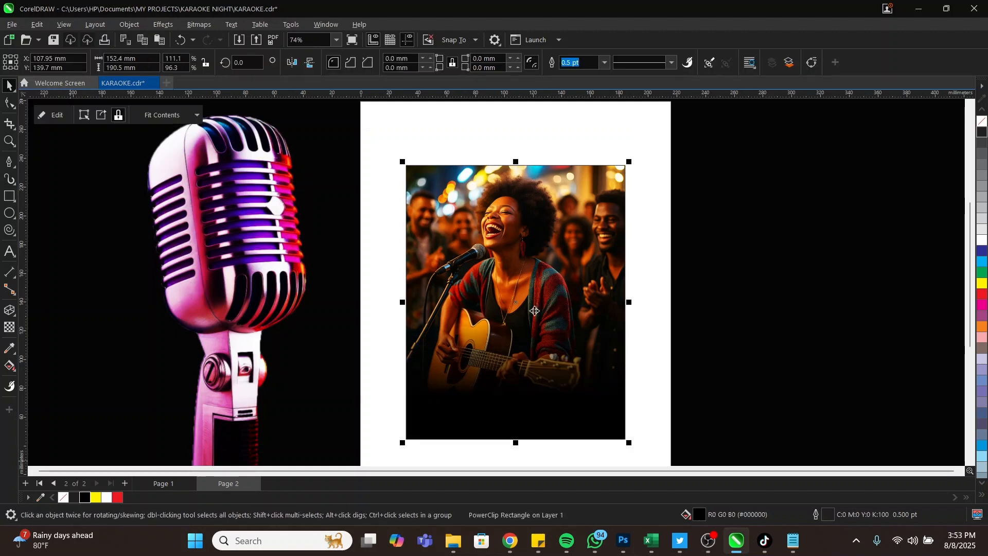
scroll(535, 311, up, 2)
scroll(535, 311, down, 3)
scroll(535, 307, up, 2)
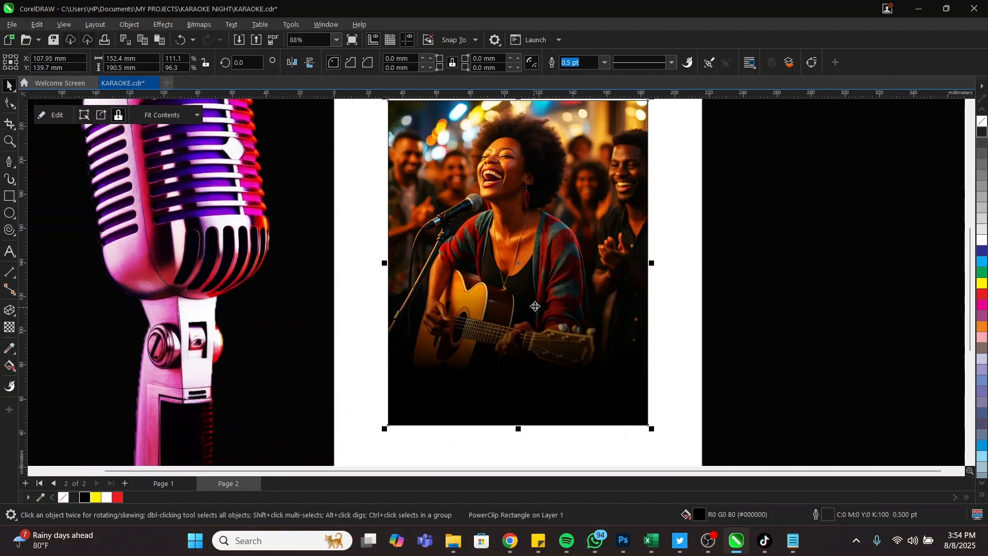
scroll(535, 306, down, 2)
Zoom in on the photo and select the microphone image
key(z)
drag(420, 156, 628, 395)
key(space)
scroll(459, 258, down, 3)
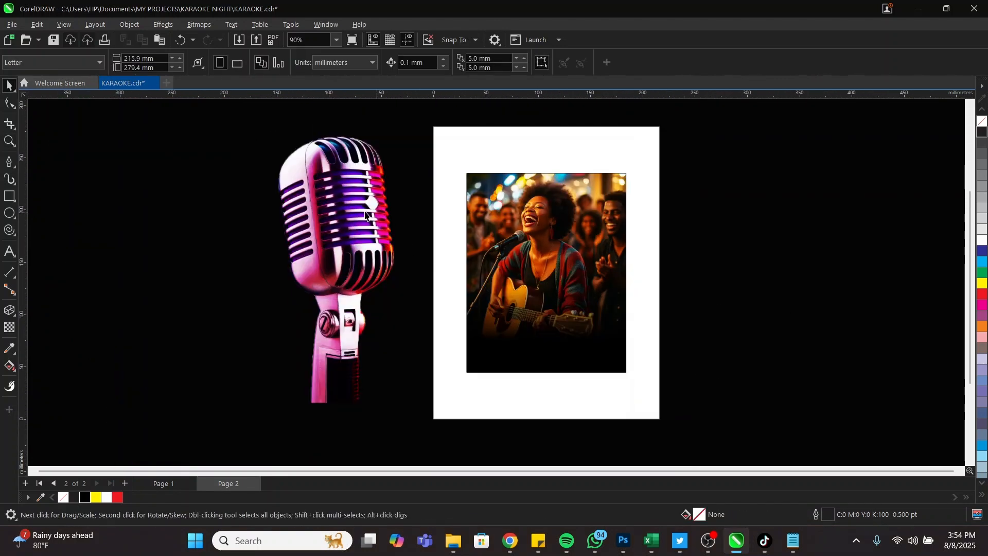
click(346, 219)
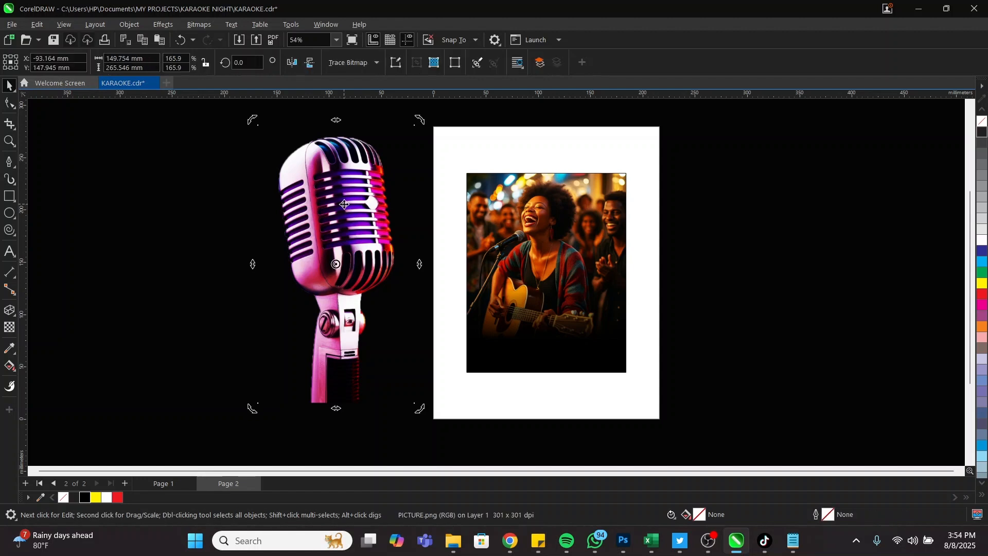
Move the microphone onto the photo's lower-left edge and shrink it to about 49.6%
drag(423, 127, 482, 265)
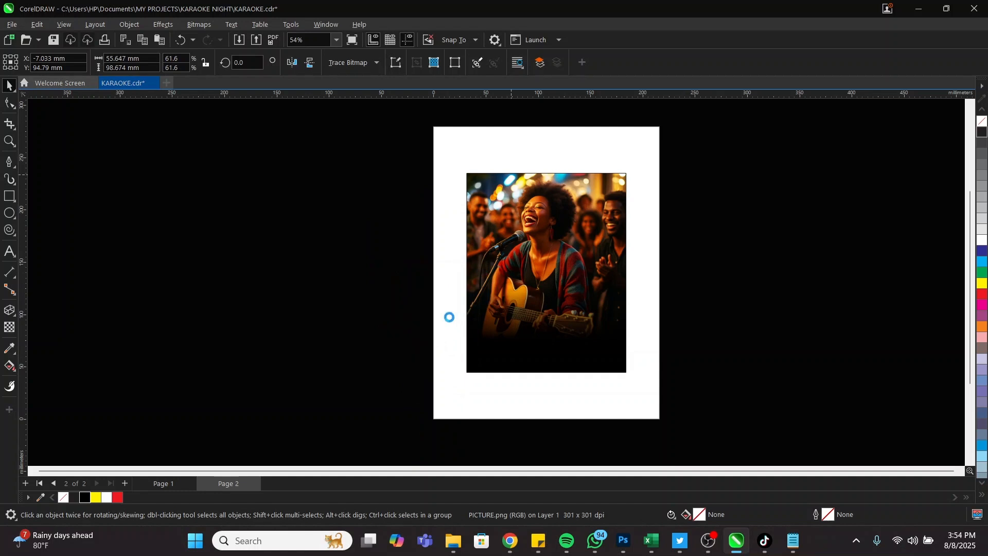
drag(451, 319, 514, 332)
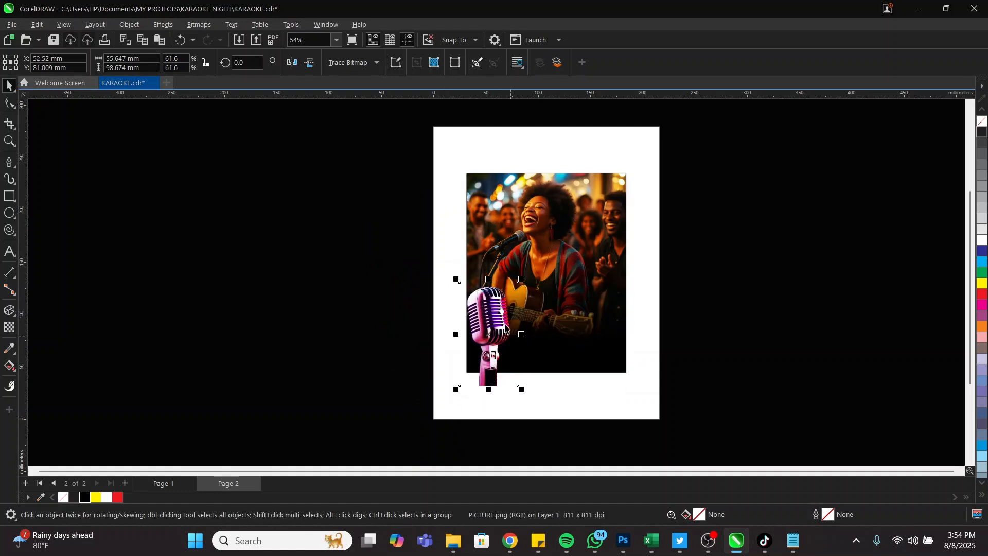
key(z)
drag(411, 240, 656, 411)
key(space)
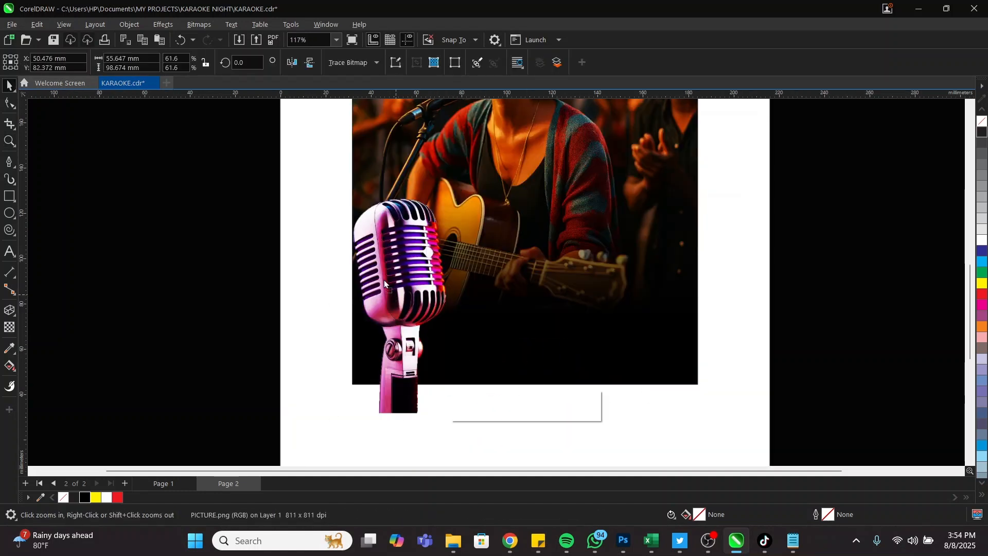
drag(395, 296, 382, 279)
drag(436, 195, 424, 218)
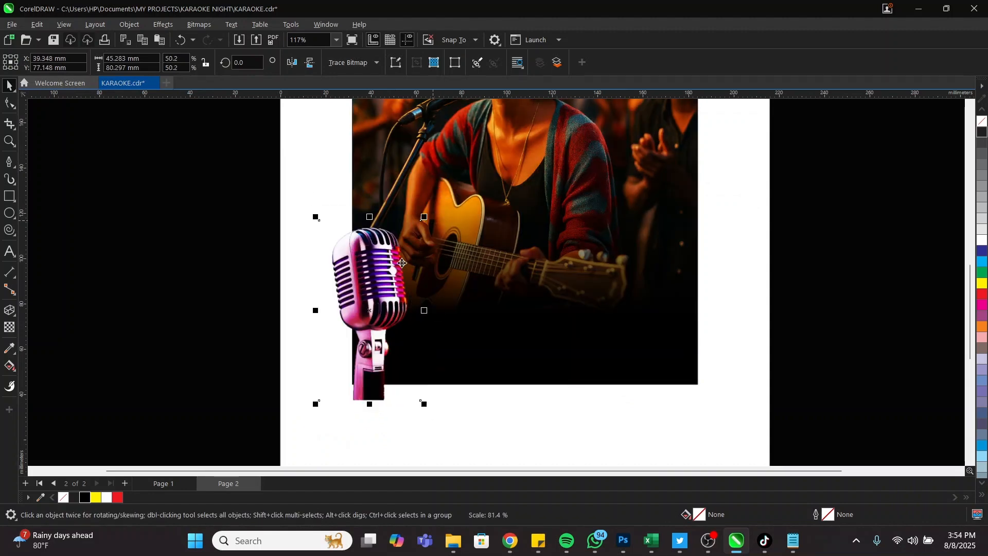
drag(389, 263, 390, 262)
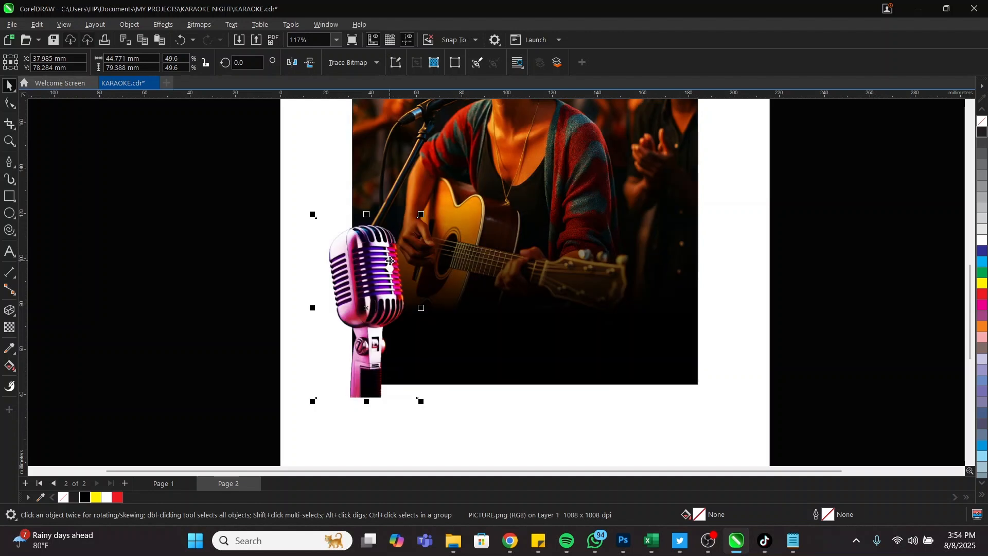
Add a vertical transparency so the microphone's stand fades out toward the bottom
click(8, 327)
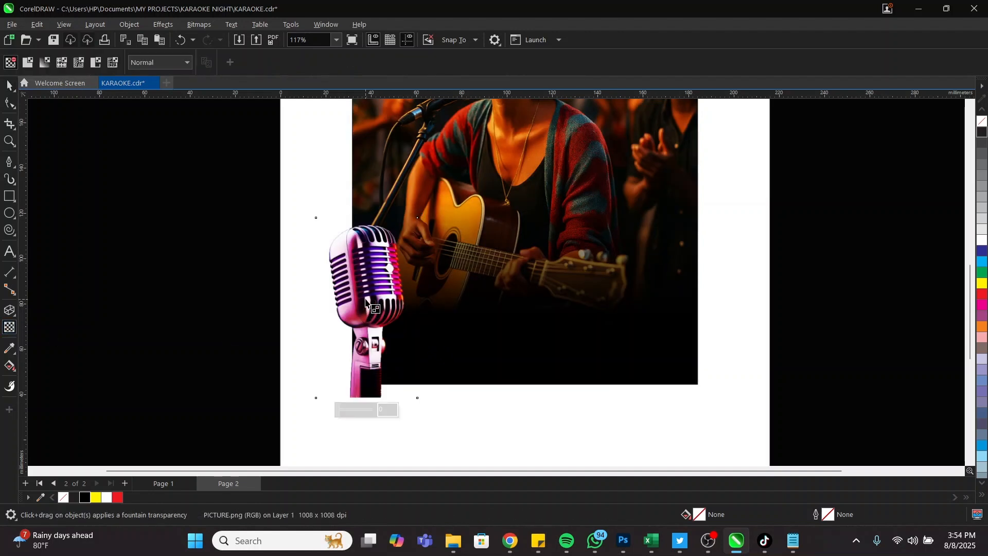
drag(366, 297, 367, 358)
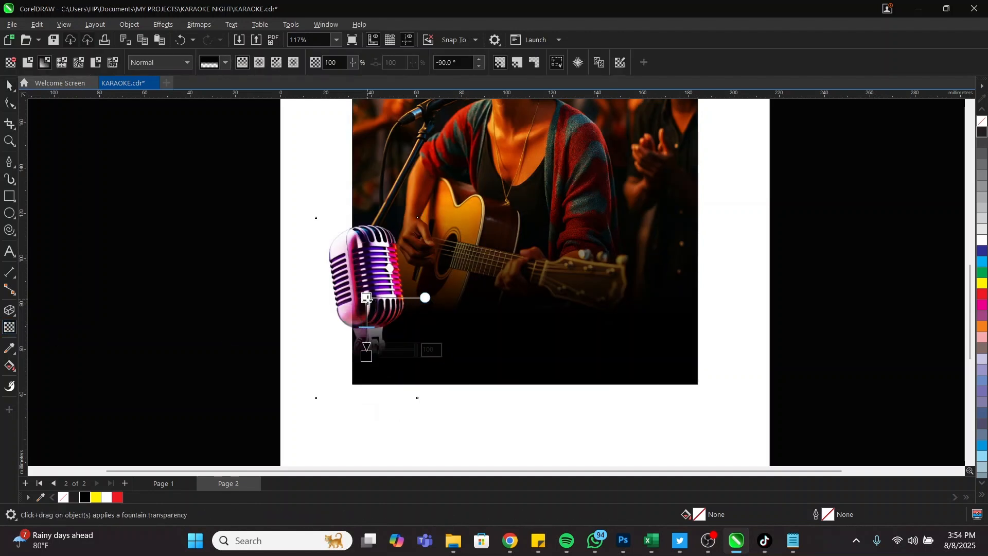
drag(366, 297, 367, 278)
key(space)
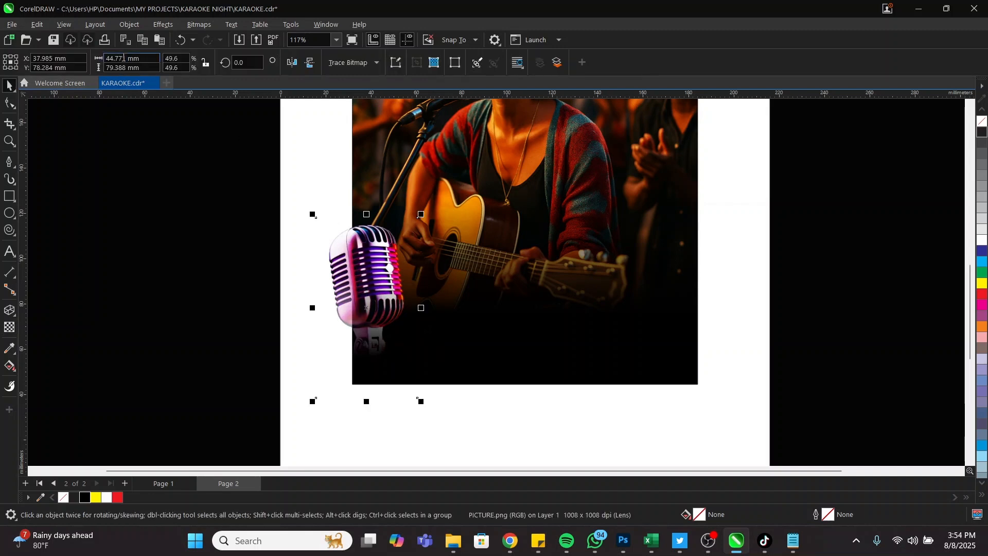
Apply a Gaussian Blur to the microphone and raise its radius to 20.6
click(162, 24)
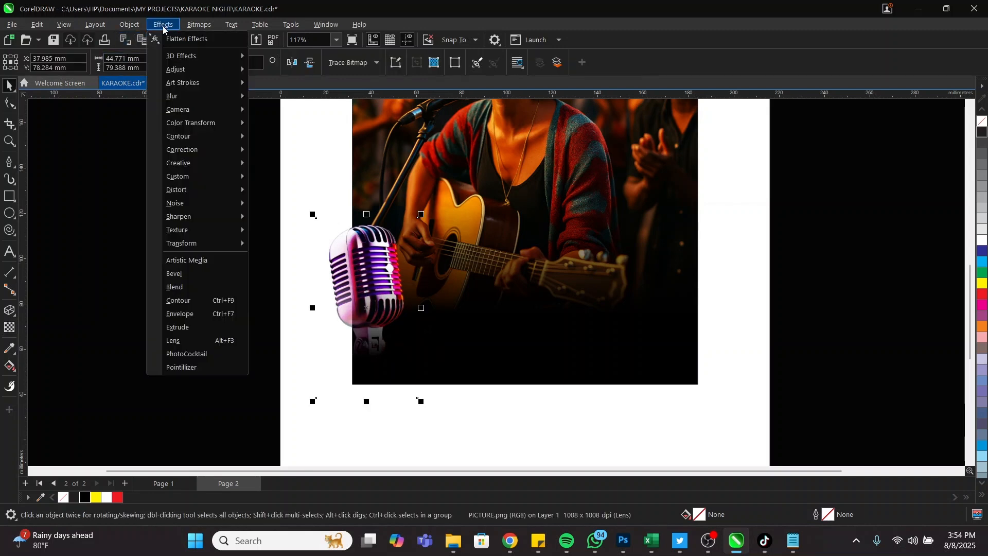
mouse_move(178, 97)
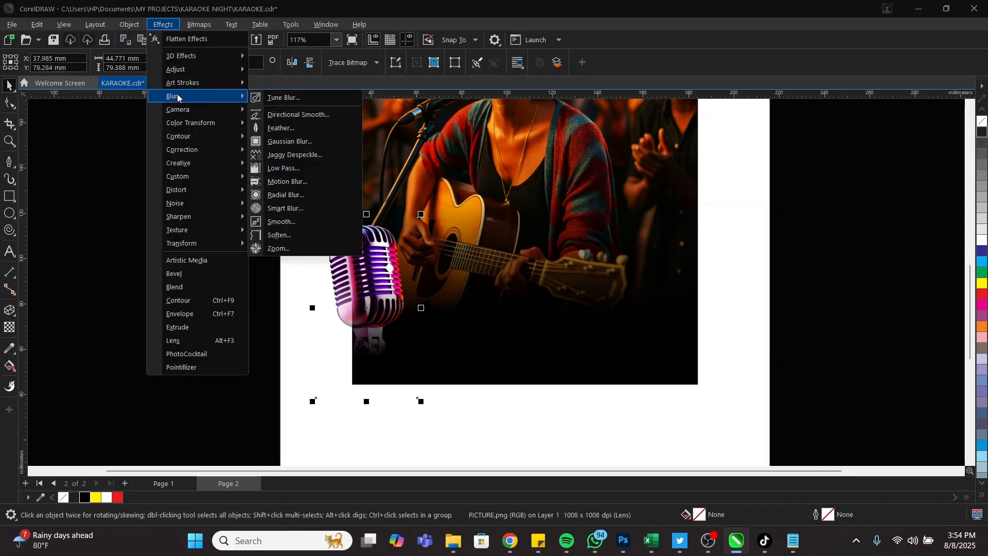
click(302, 144)
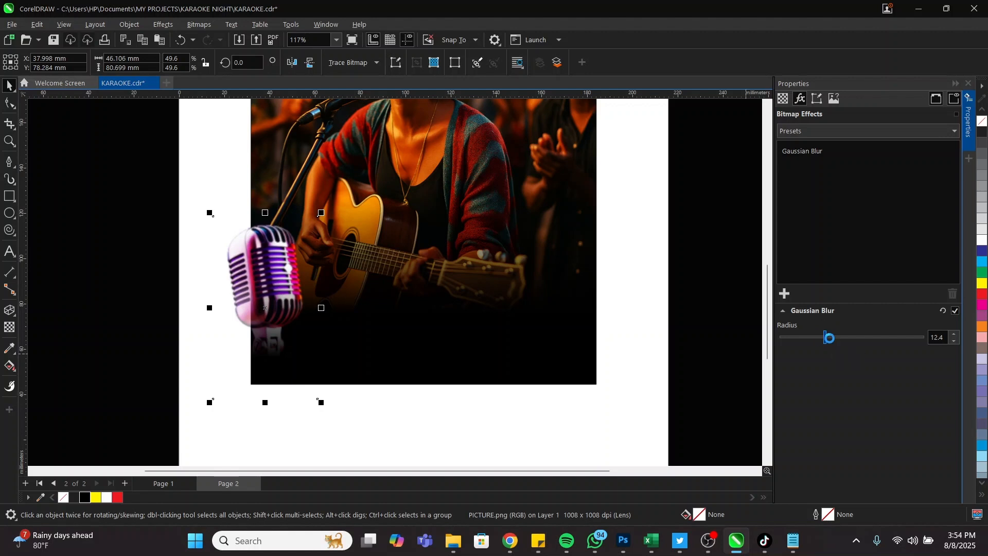
drag(840, 341, 843, 341)
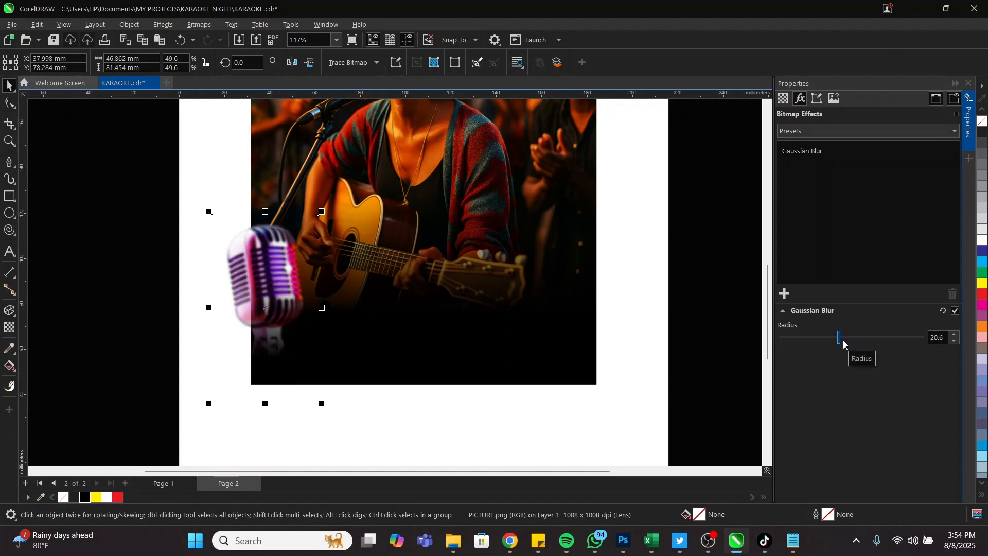
PowerClip the blurred microphone inside the main singer picture
right_click(268, 262)
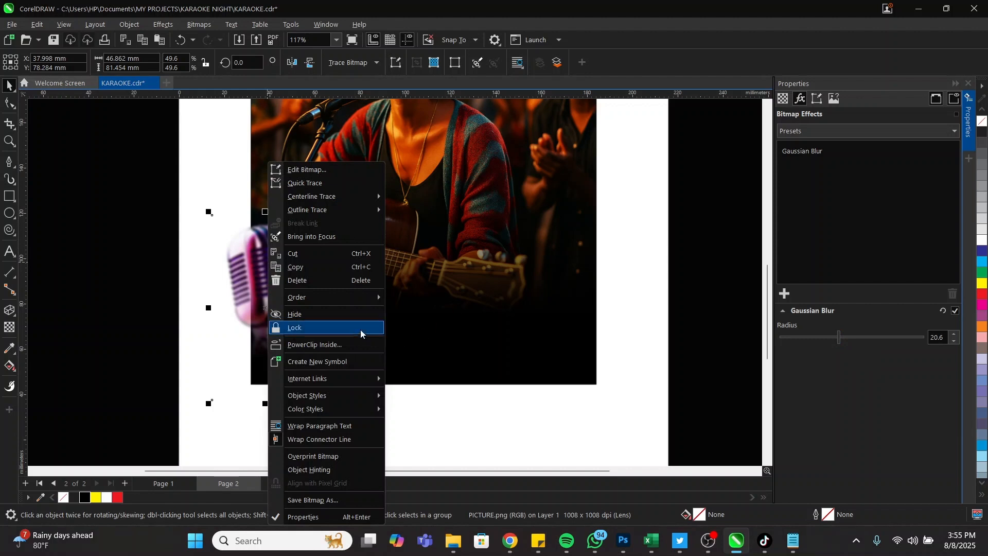
click(351, 345)
click(433, 338)
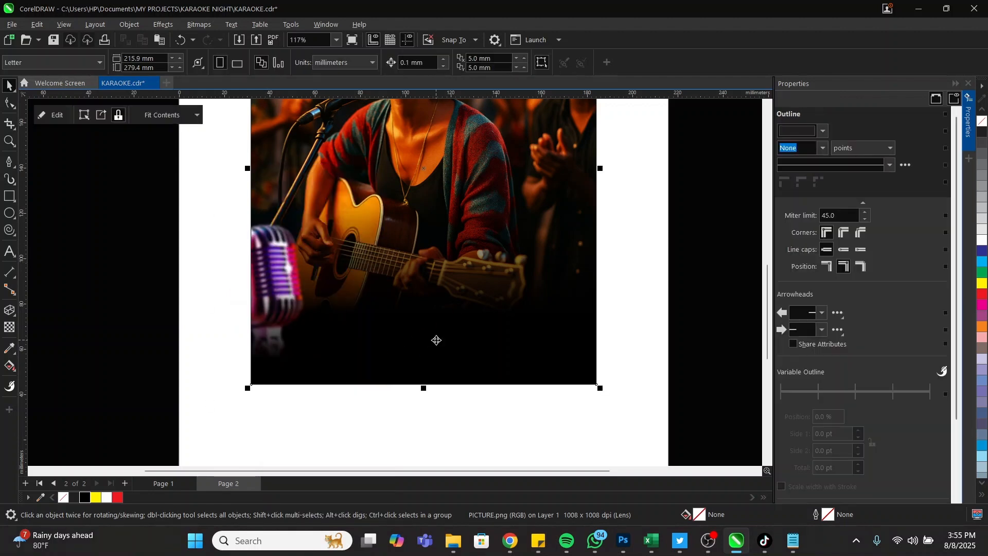
Zoom out to the whole page, then zoom onto the singer picture and select it
key(z)
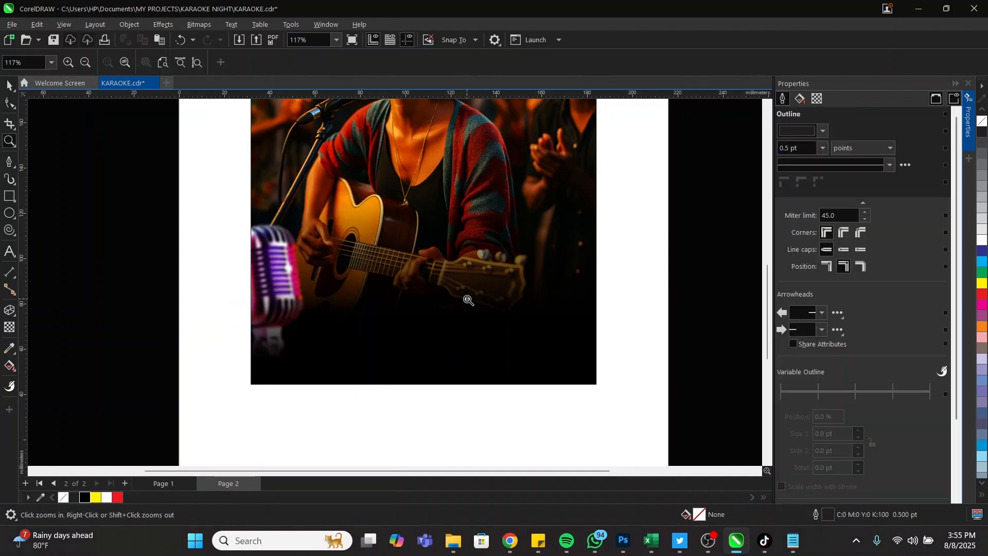
right_click(468, 301)
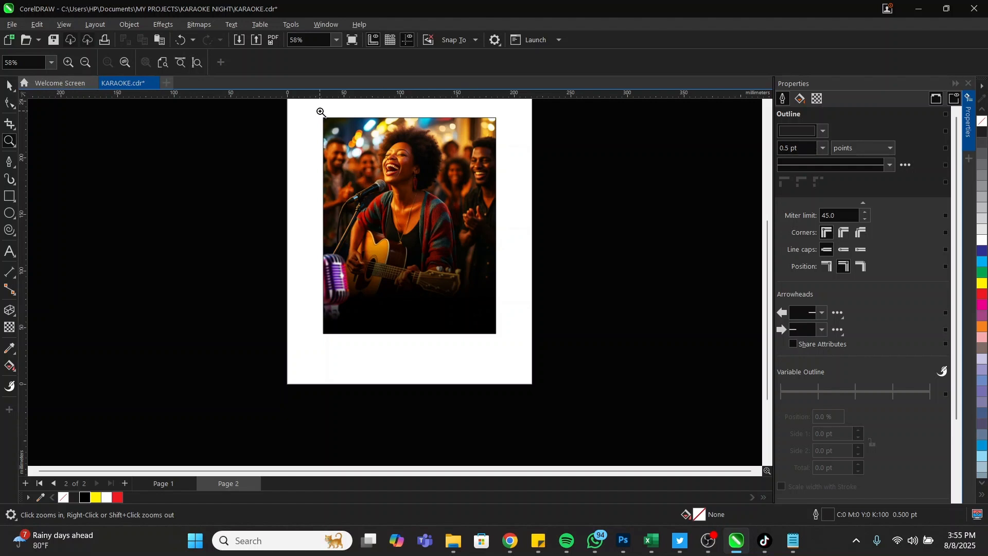
drag(315, 113, 503, 343)
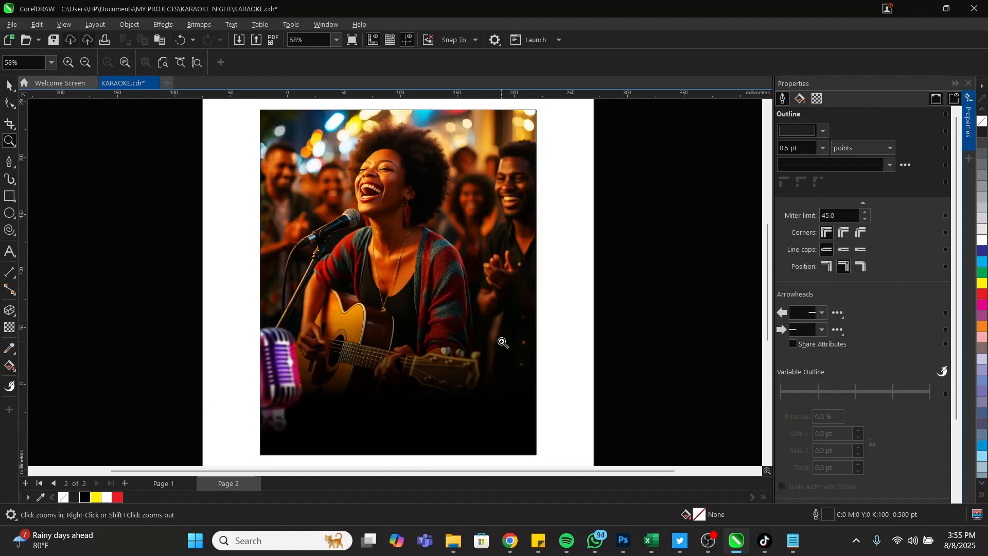
key(space)
click(441, 269)
scroll(545, 136, down, 2)
scroll(441, 269, up, 2)
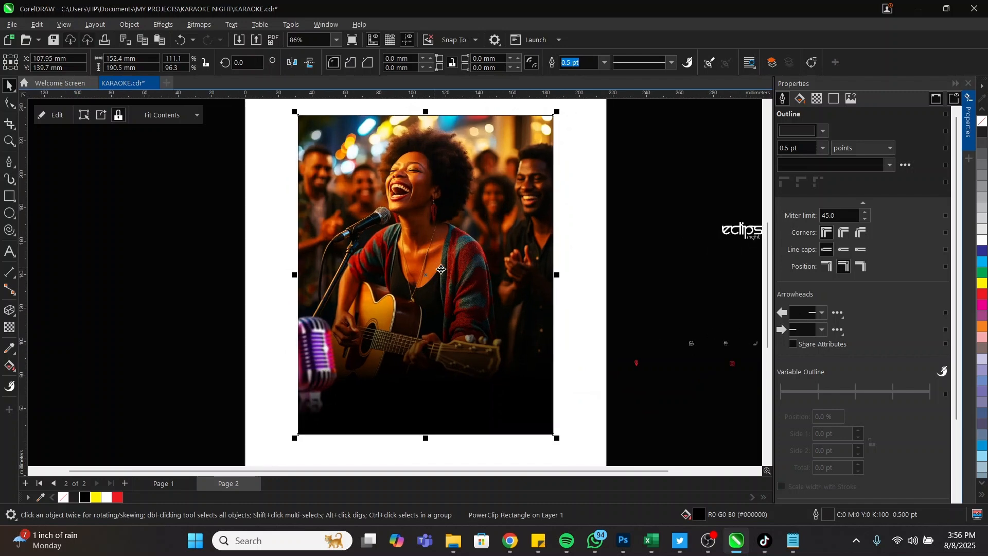
Close the Properties docker and place the eclipse logo on the photo above the guitar
click(969, 84)
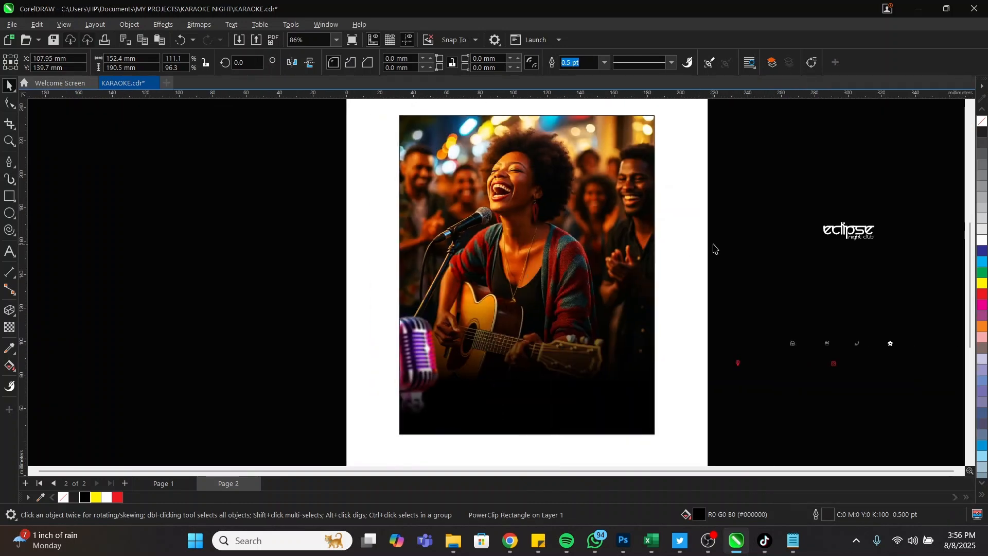
click(714, 249)
click(847, 232)
drag(847, 233, 520, 304)
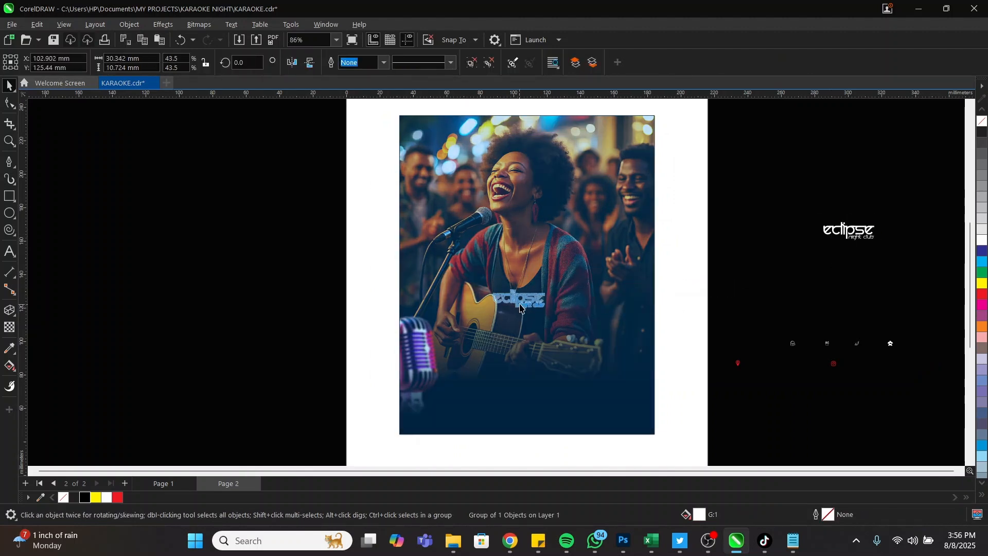
Zoom in on the upper poster and select all the event details text in Notepad
click(724, 269)
key(space)
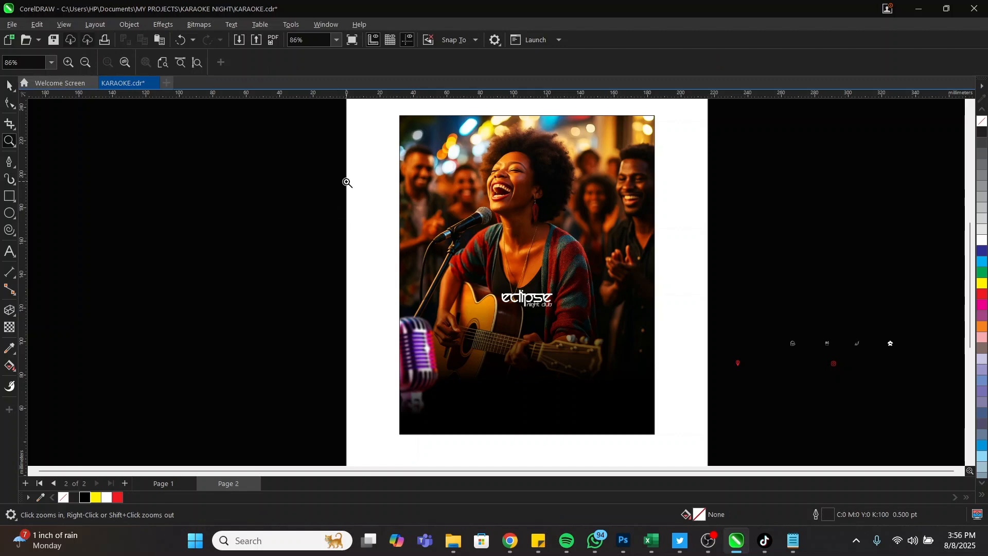
drag(347, 183, 705, 397)
key(space)
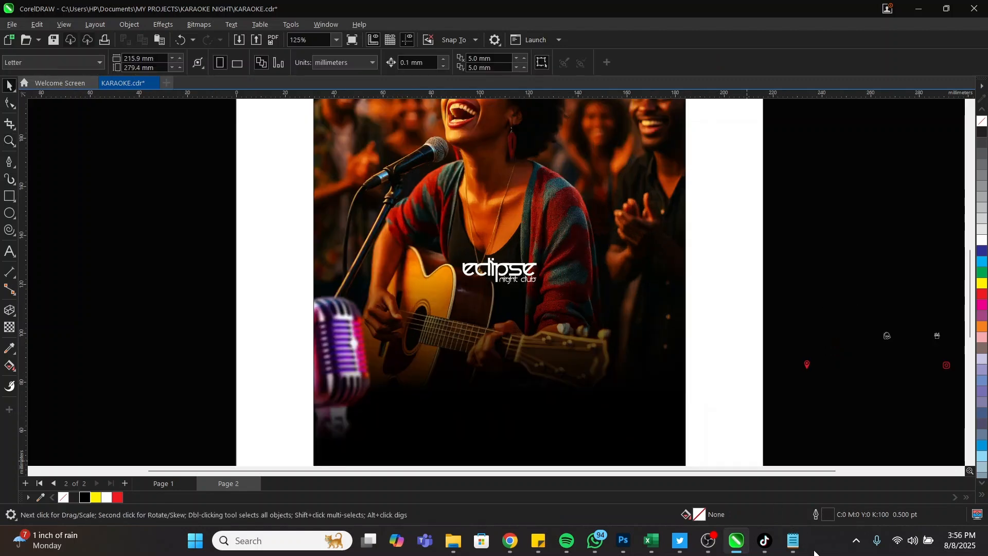
click(793, 541)
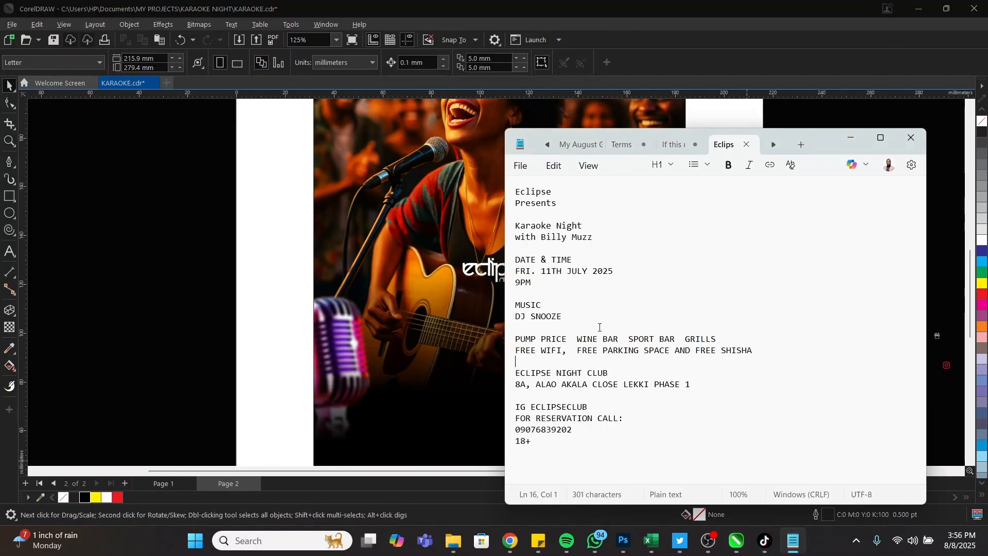
drag(589, 456, 503, 183)
key(ctrl+c)
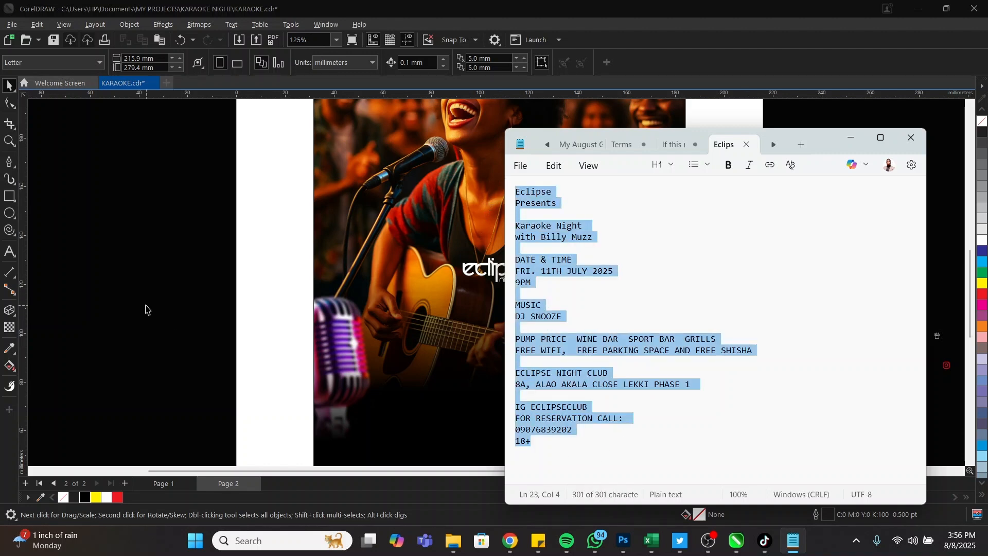
click(146, 309)
Paste the event details into a new white paragraph text frame left of the page
click(9, 251)
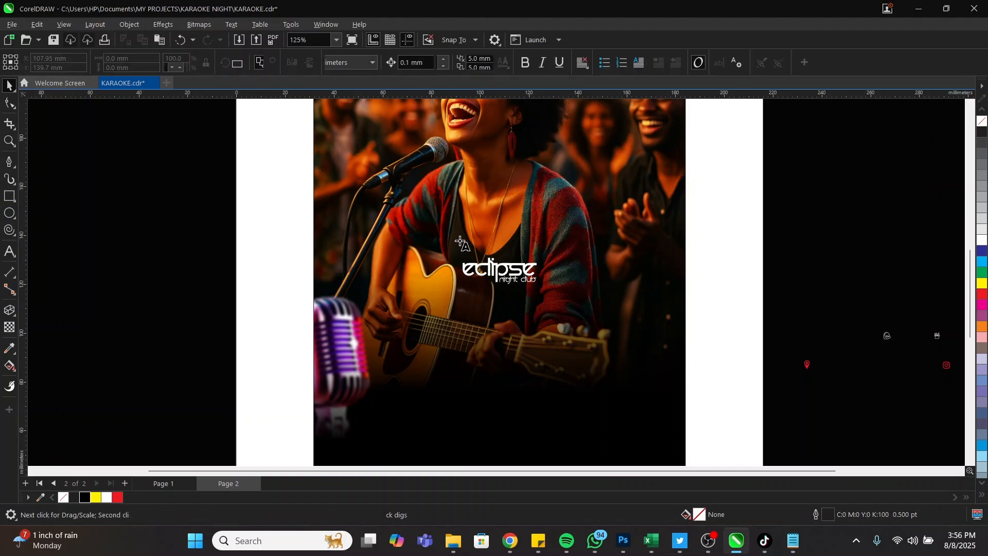
scroll(460, 241, down, 2)
drag(86, 162, 243, 382)
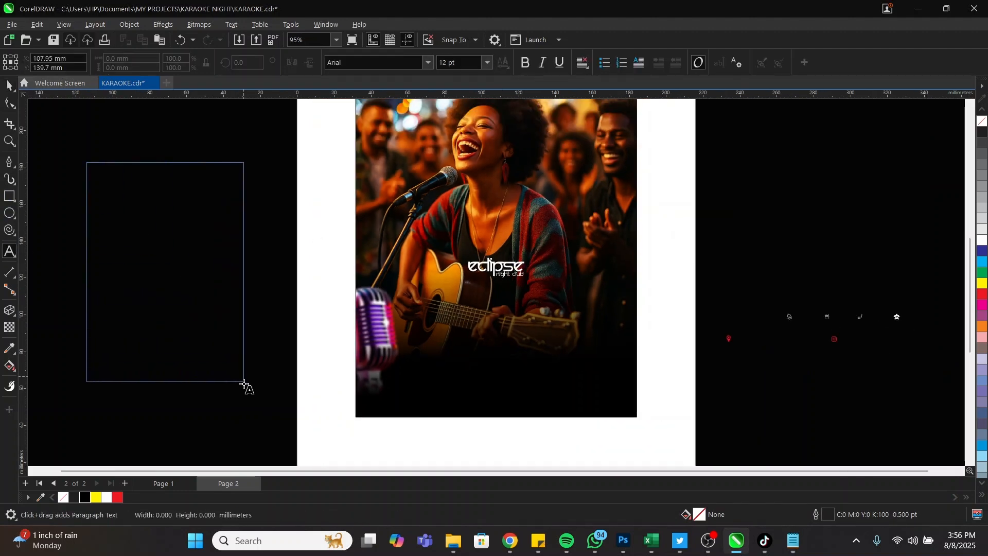
key(ctrl+v)
key(ctrl+a)
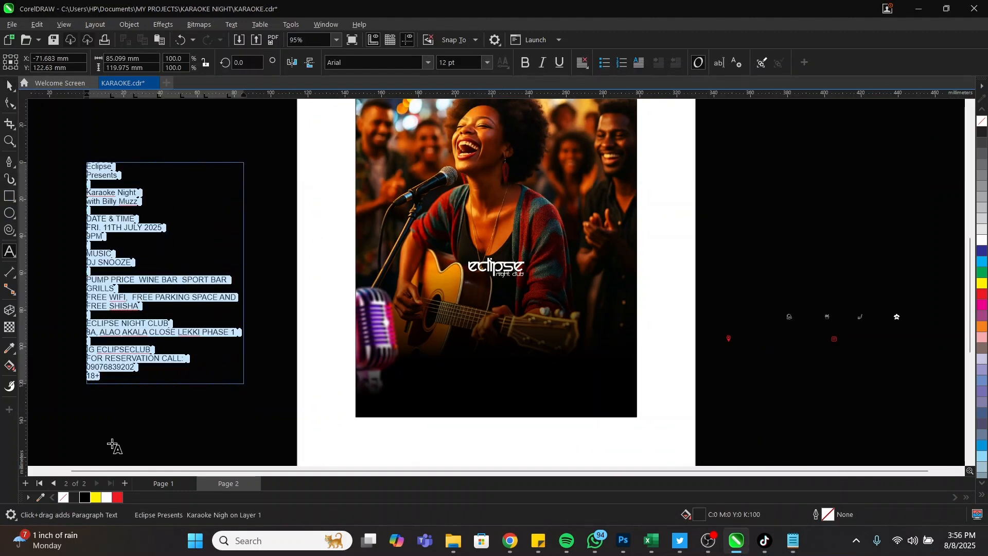
click(107, 497)
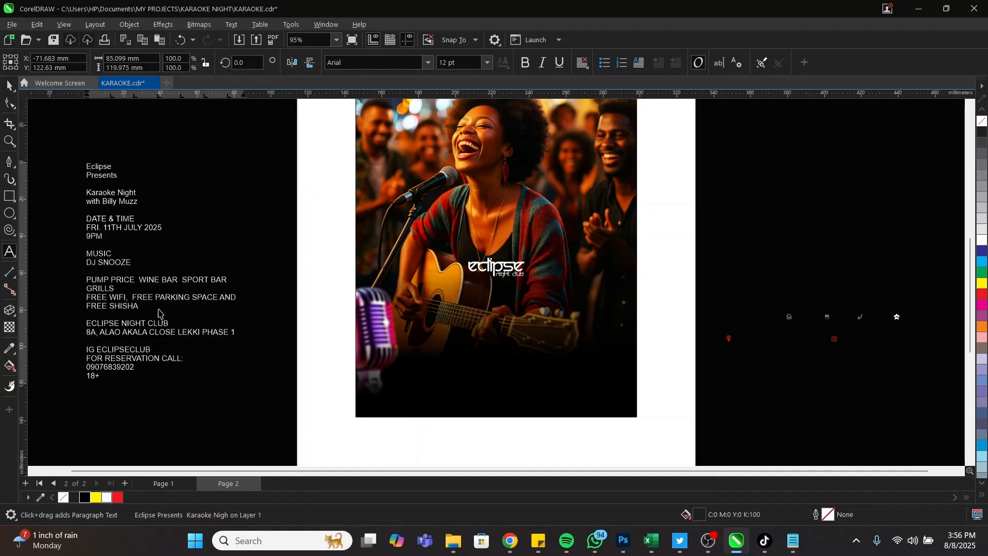
drag(163, 287, 203, 278)
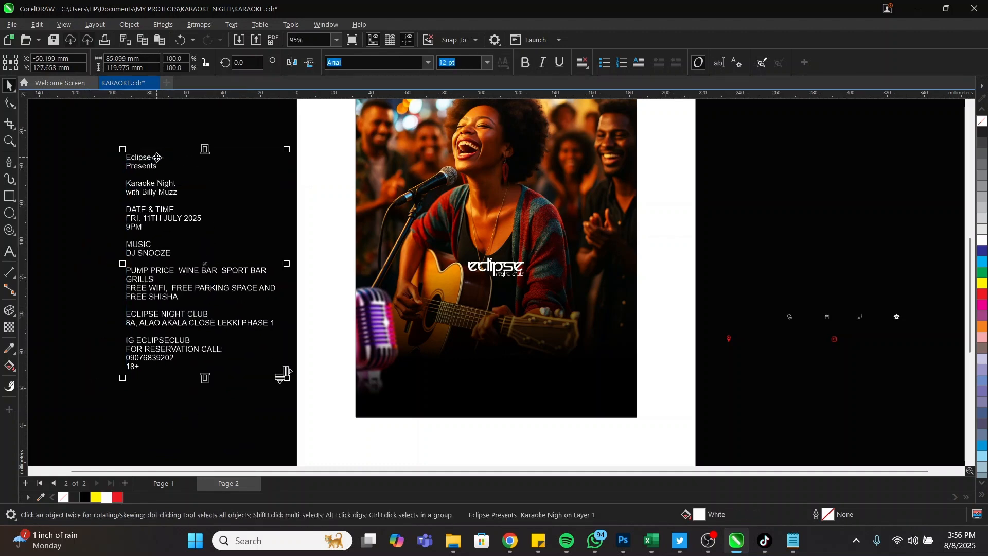
Delete the Eclipse and Presents opening lines so the text starts at Karaoke Night
double_click(130, 155)
key(shift+Down)
key(shift+Down)
key(shift+Down)
key(shift+Down)
key(shift+Down)
key(shift+Down)
key(shift+Down)
key(shift+Down)
key(shift+Down)
key(shift+Down)
key(shift+Down)
key(shift+Down)
key(shift+Down)
key(shift+Down)
key(shift+Down)
key(shift+Down)
key(shift+Down)
key(shift+Down)
key(shift+Down)
key(shift+Down)
key(Delete)
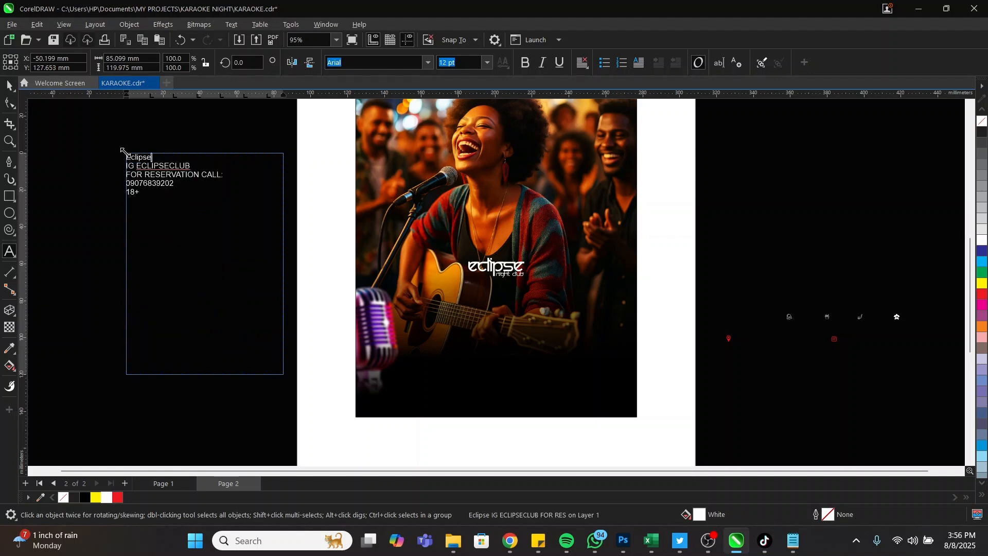
key(ctrl+z)
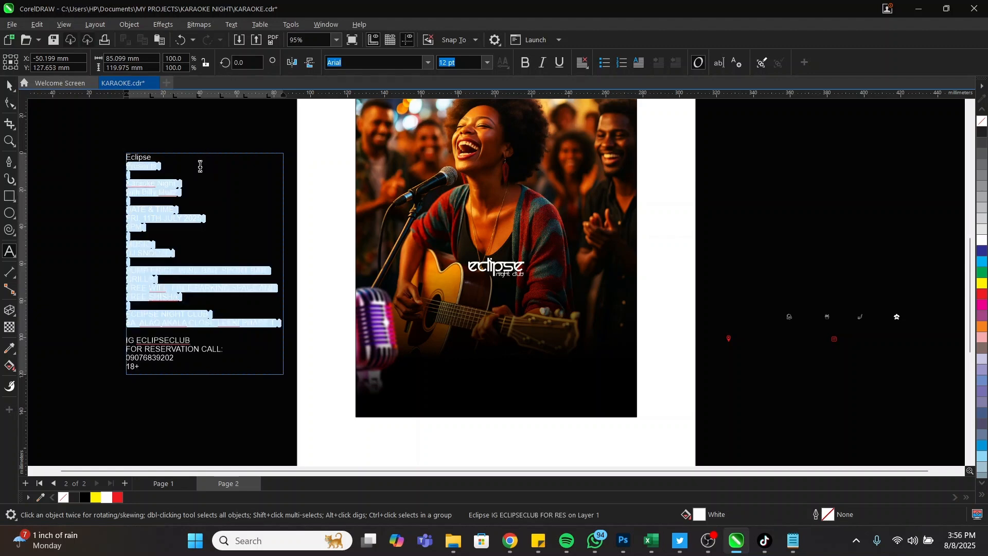
click(171, 161)
key(BackSpace)
key(BackSpace)
key(BackSpace)
key(BackSpace)
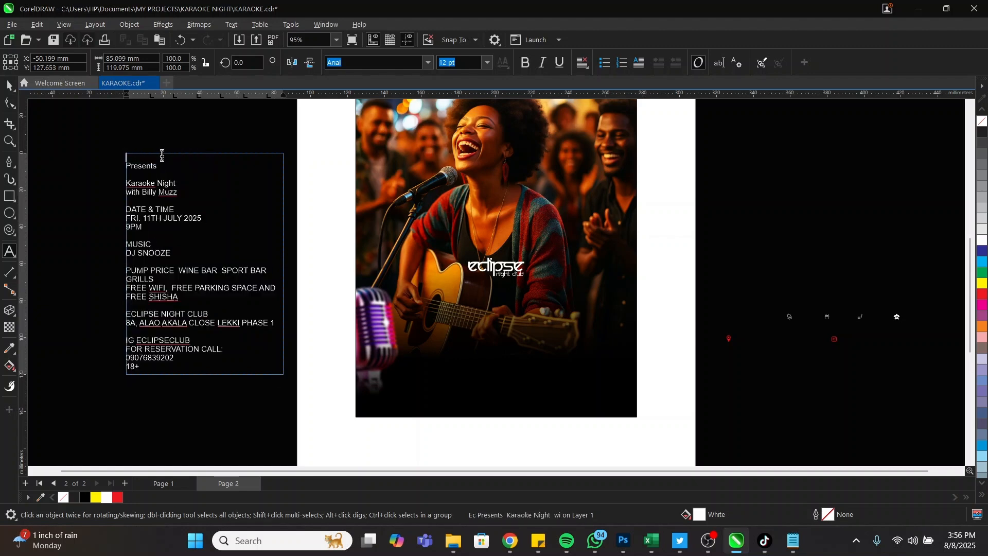
drag(166, 172, 121, 161)
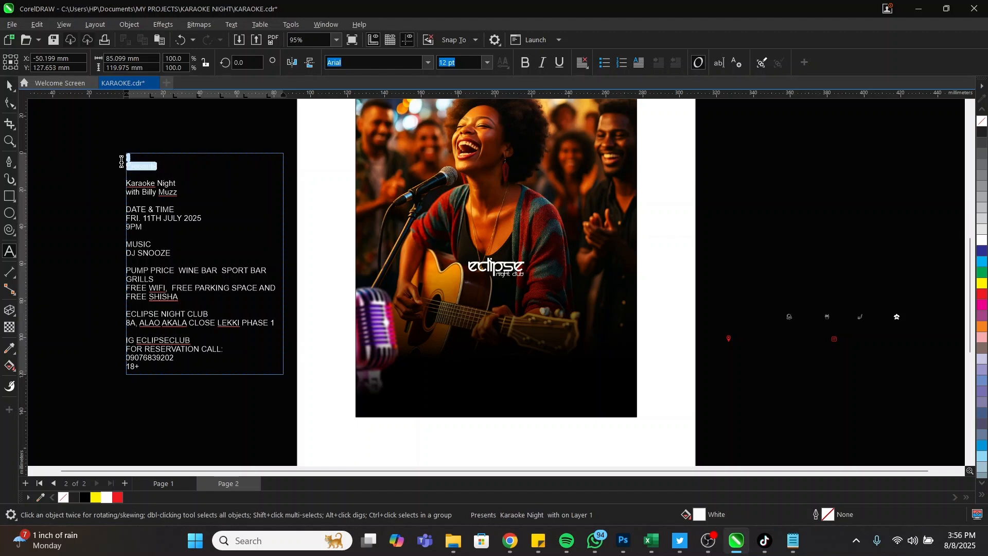
key(BackSpace)
key(Escape)
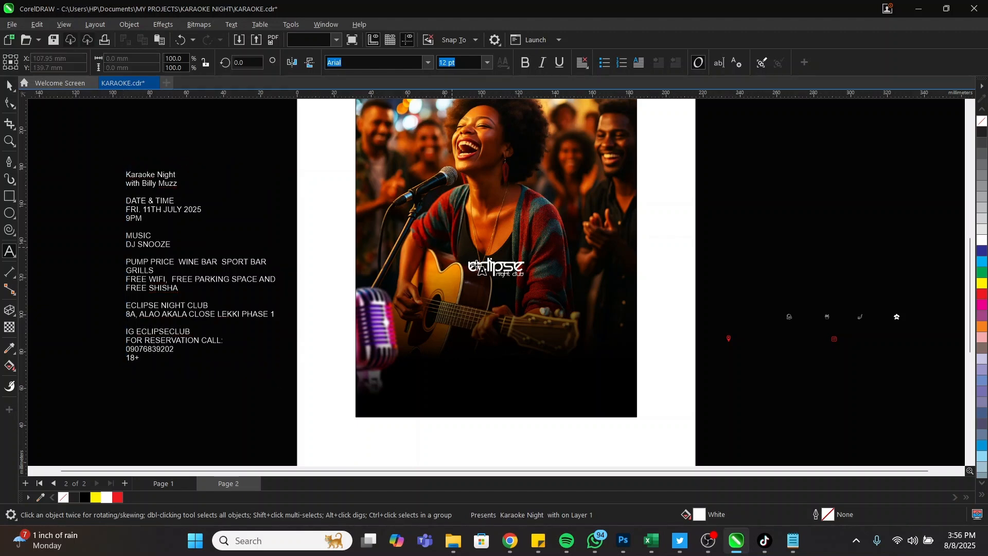
Add the text 'Presents' below the logo and zoom in on it
click(483, 296)
text(Presents)
key(ctrl+space)
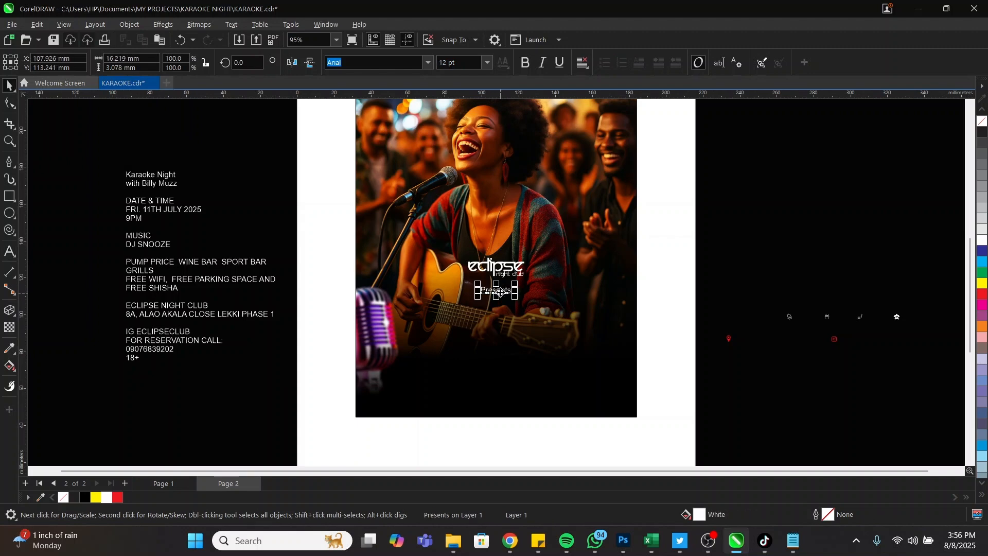
key(z)
drag(342, 237, 743, 393)
Change 'Presents' to UPPERCASE via Change Case
double_click(396, 233)
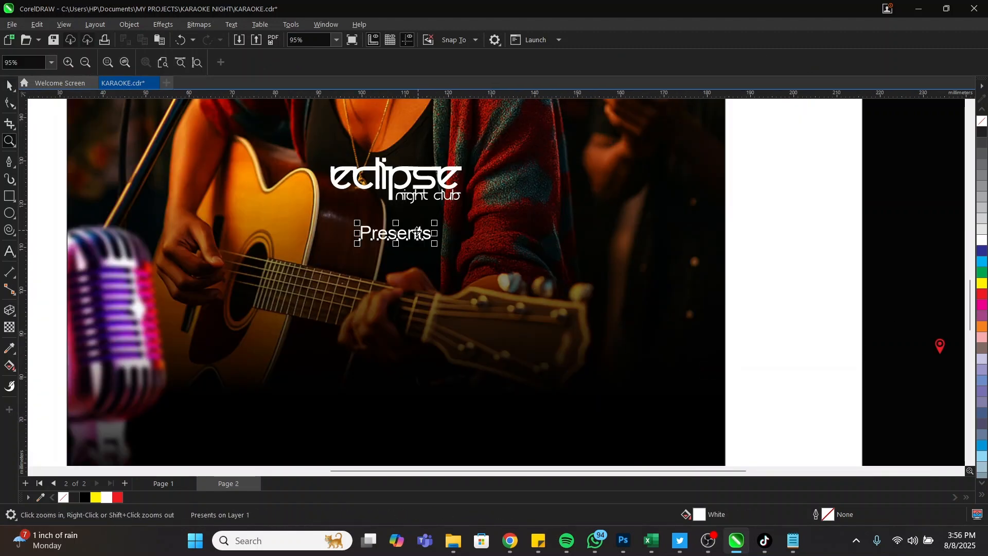
drag(360, 233, 431, 234)
right_click(418, 234)
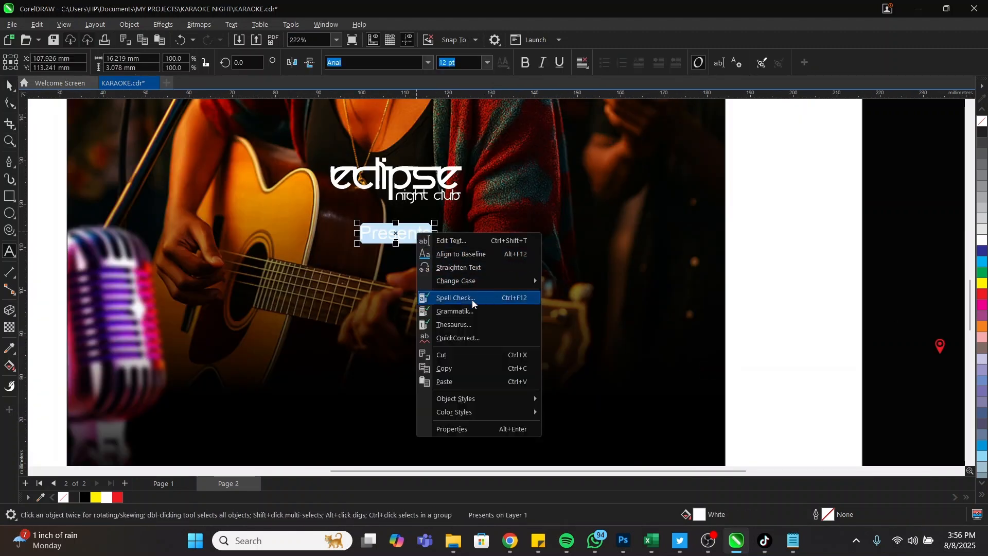
mouse_move(483, 282)
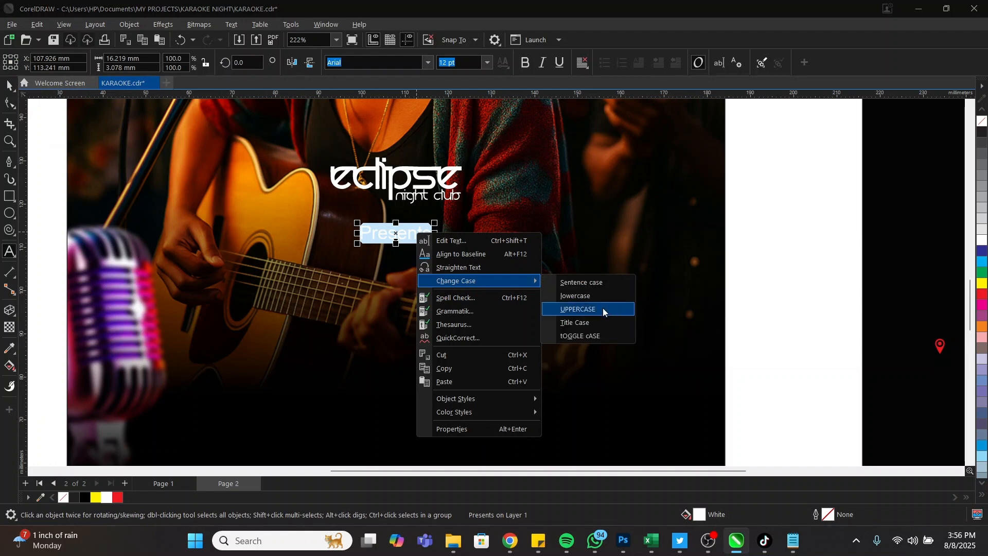
click(579, 309)
key(ctrl+space)
Shrink PRESENTS to about 9 pt, set it in Poppins, and widen its letter spacing
drag(460, 243, 437, 240)
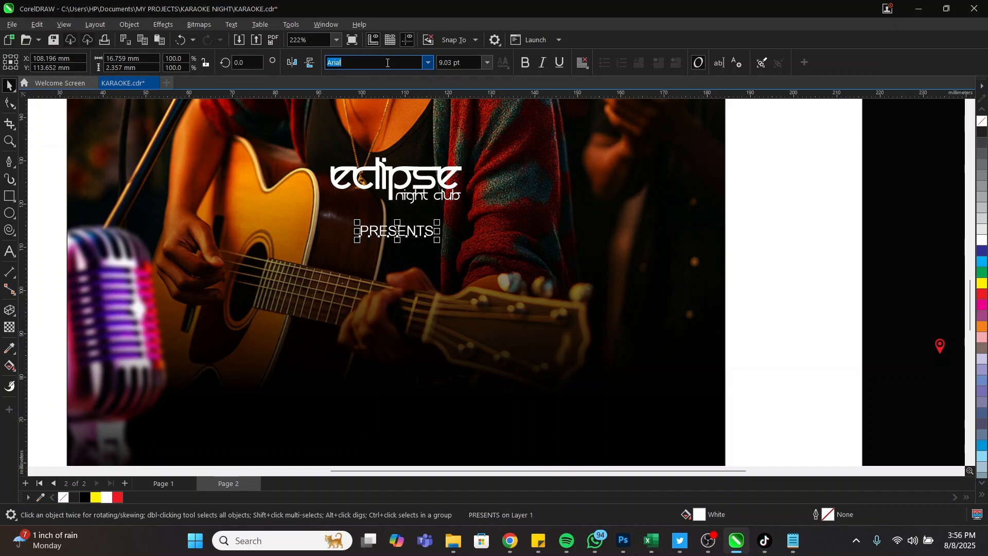
text(ppins)
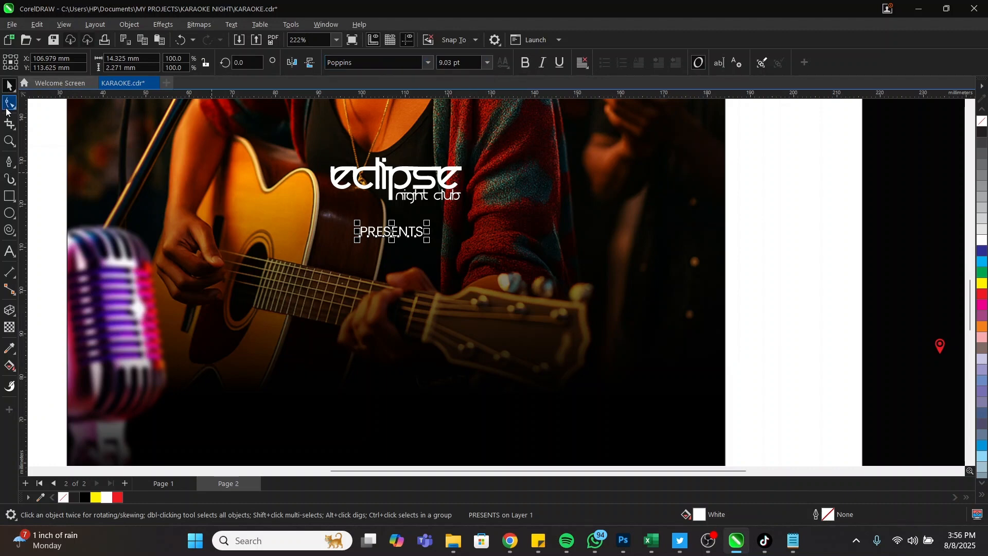
click(11, 101)
drag(428, 241, 450, 242)
key(space)
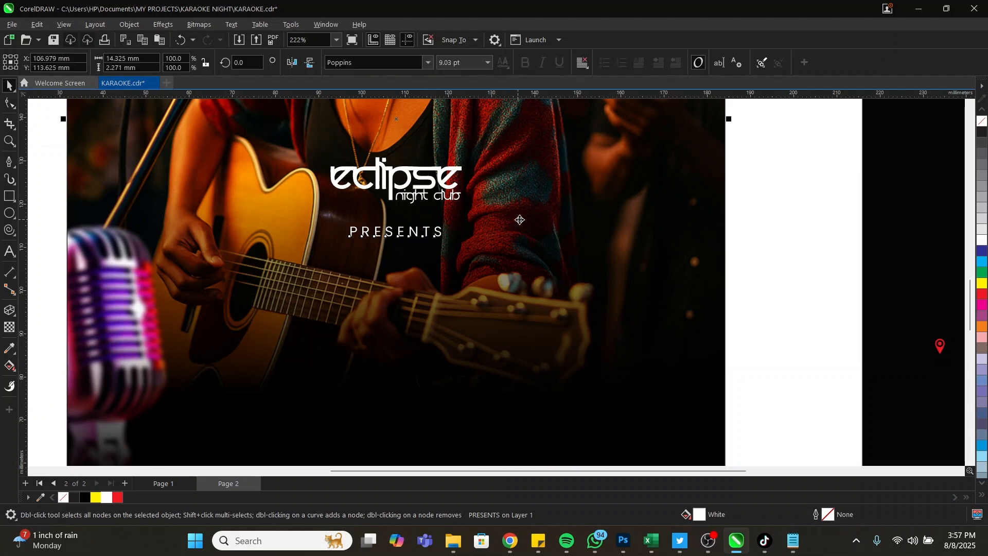
Select the word Night in the event details text frame
scroll(590, 239, down, 2)
key(Escape)
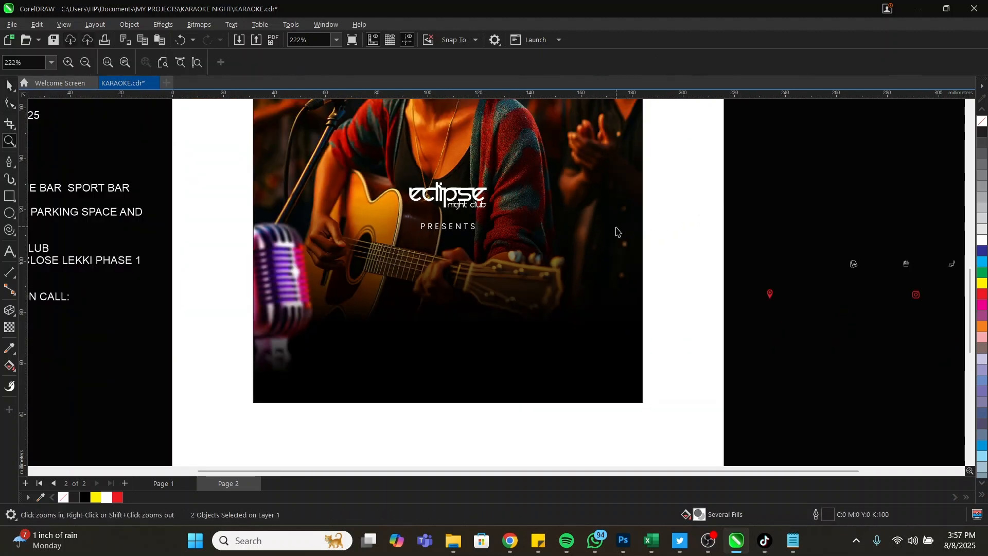
scroll(617, 234, down, 4)
click(203, 127)
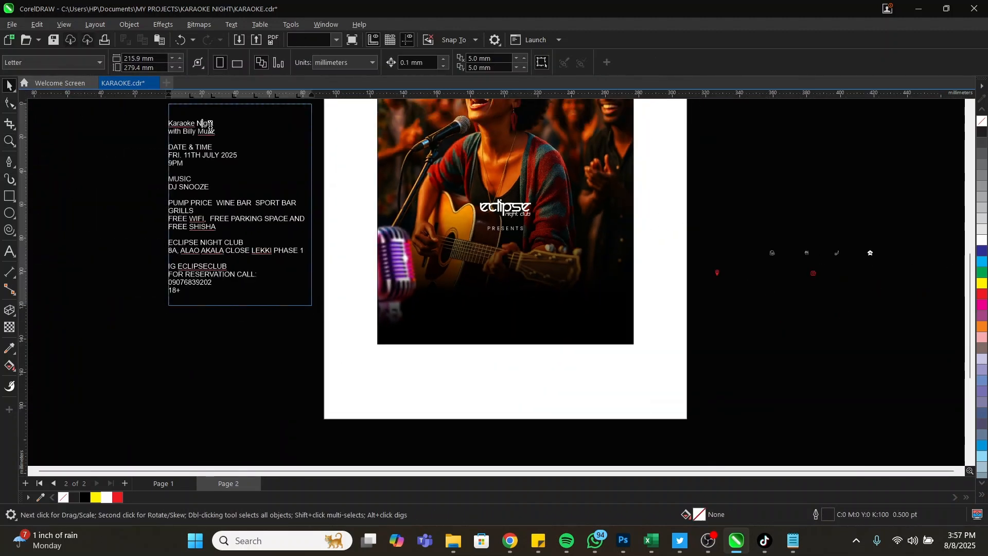
double_click(204, 127)
double_click(203, 124)
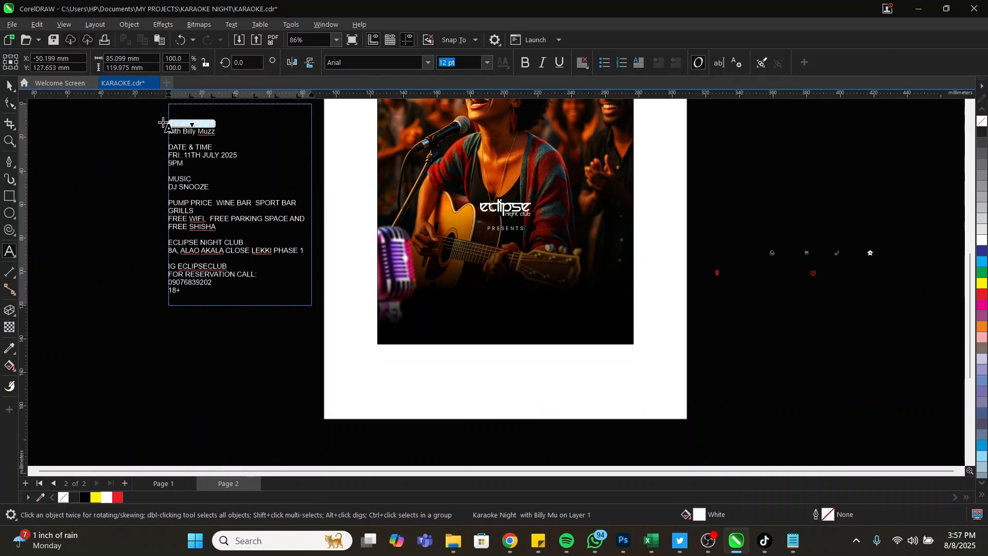
Move the Karaoke Night line from the details text onto the poster photo
key(ctrl+x)
click(476, 291)
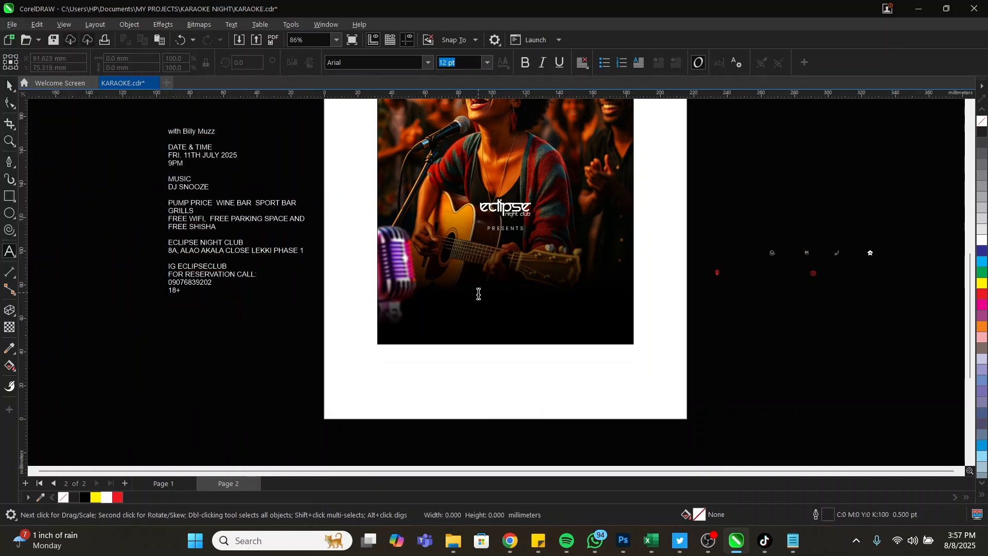
key(ctrl+v)
key(Escape)
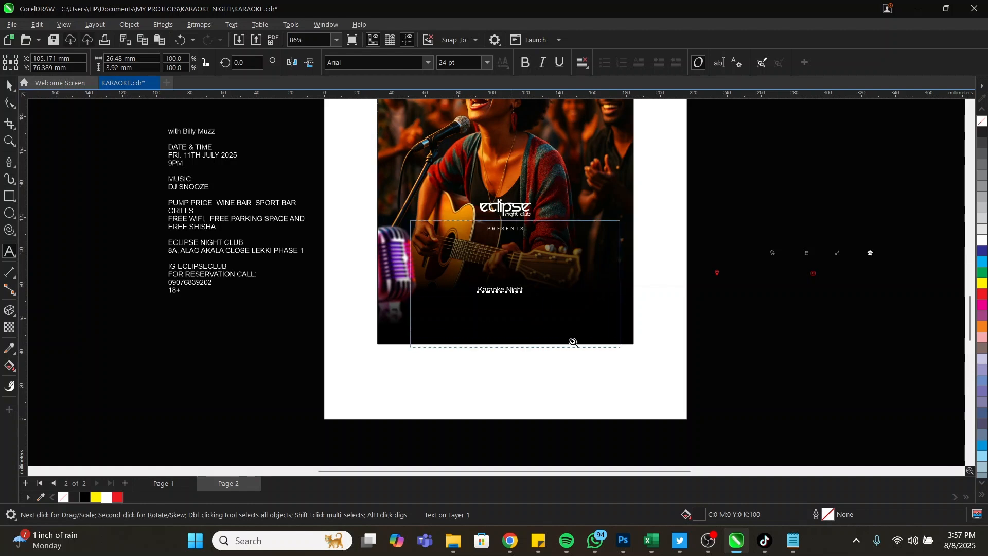
Break the title so Night sits on its own second line
scroll(568, 340, up, 4)
click(476, 308)
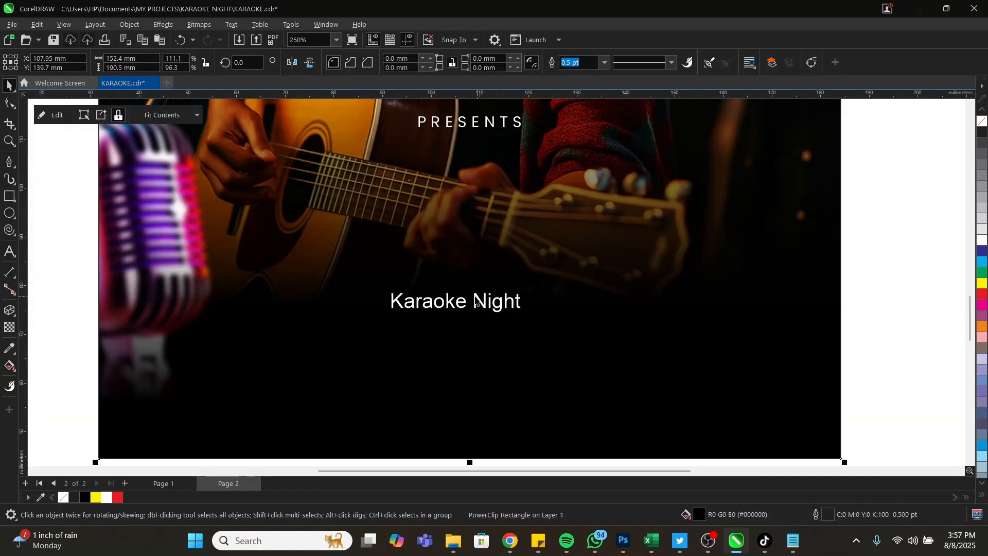
double_click(475, 301)
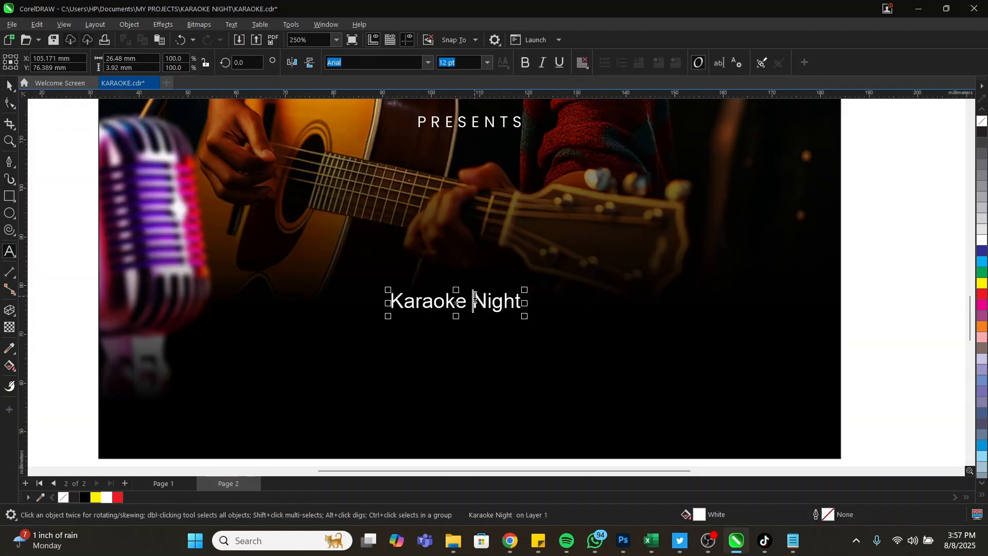
key(Return)
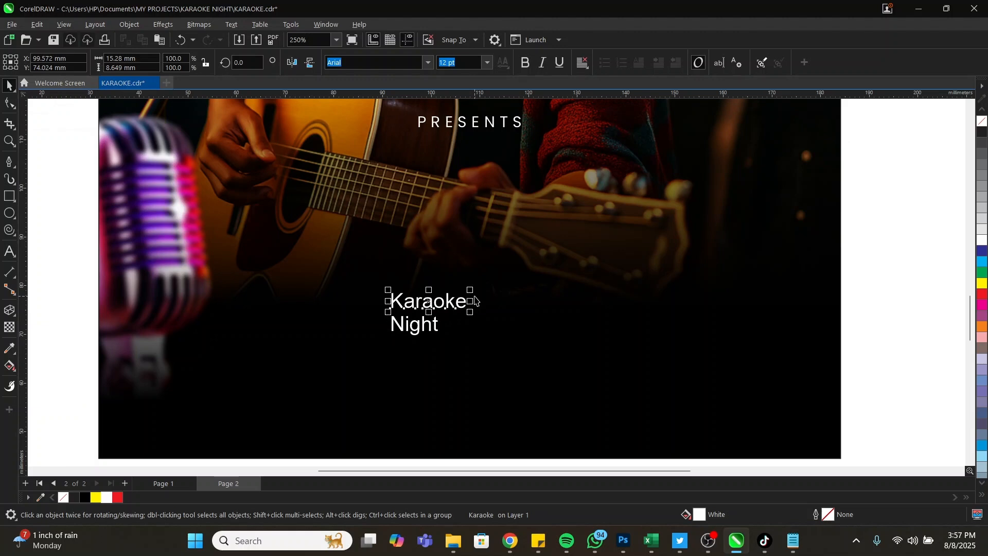
Change both Karaoke and Night to UPPERCASE
double_click(447, 304)
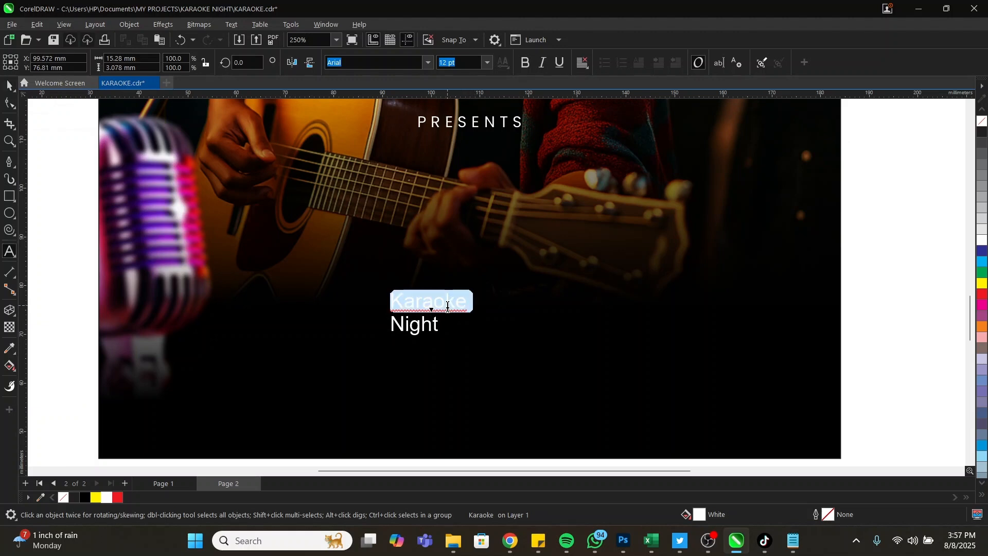
right_click(448, 307)
mouse_move(524, 358)
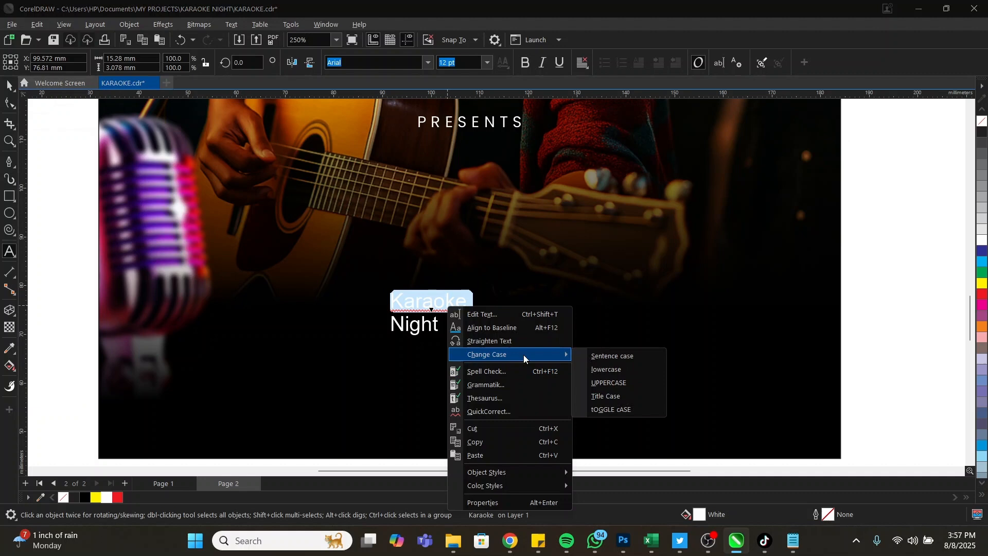
click(611, 383)
click(430, 329)
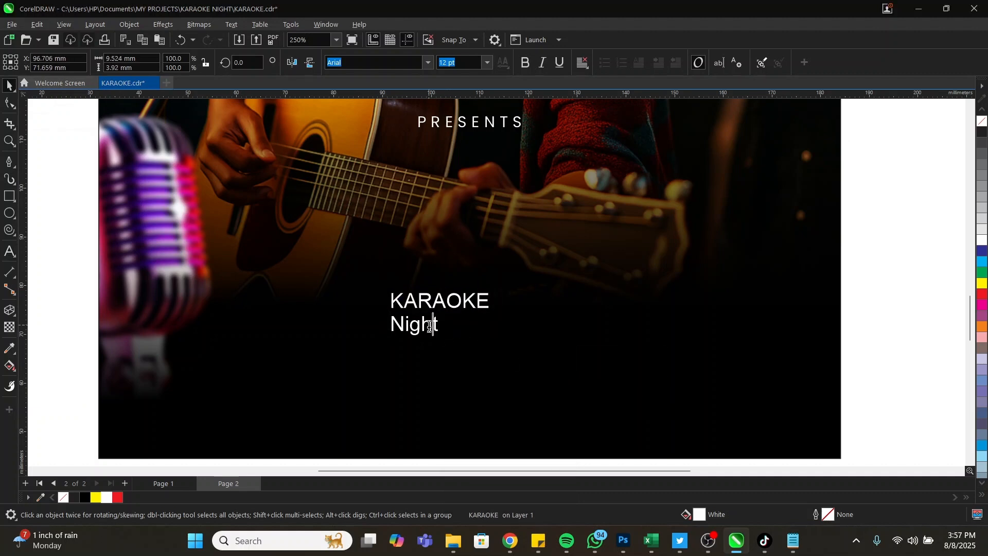
double_click(430, 329)
right_click(430, 329)
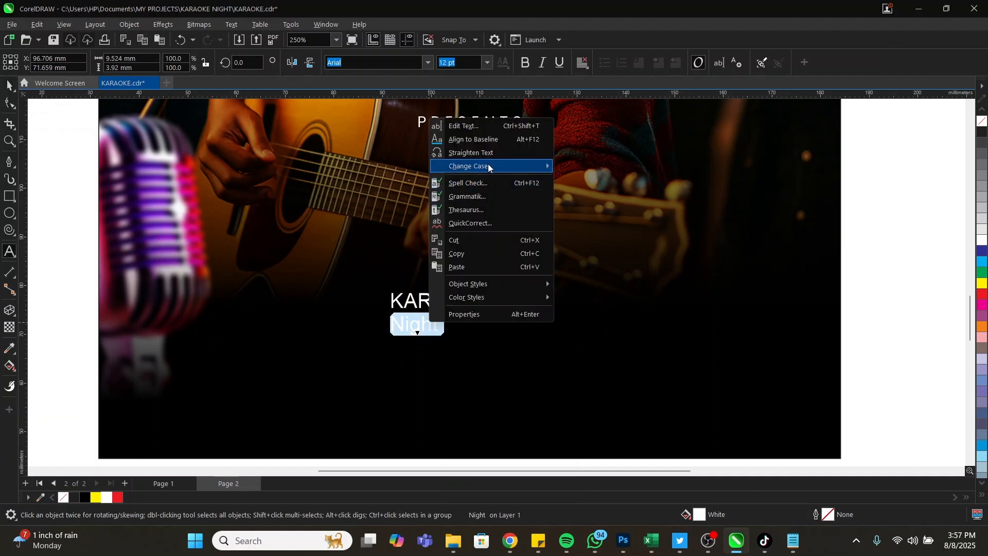
mouse_move(488, 164)
click(619, 193)
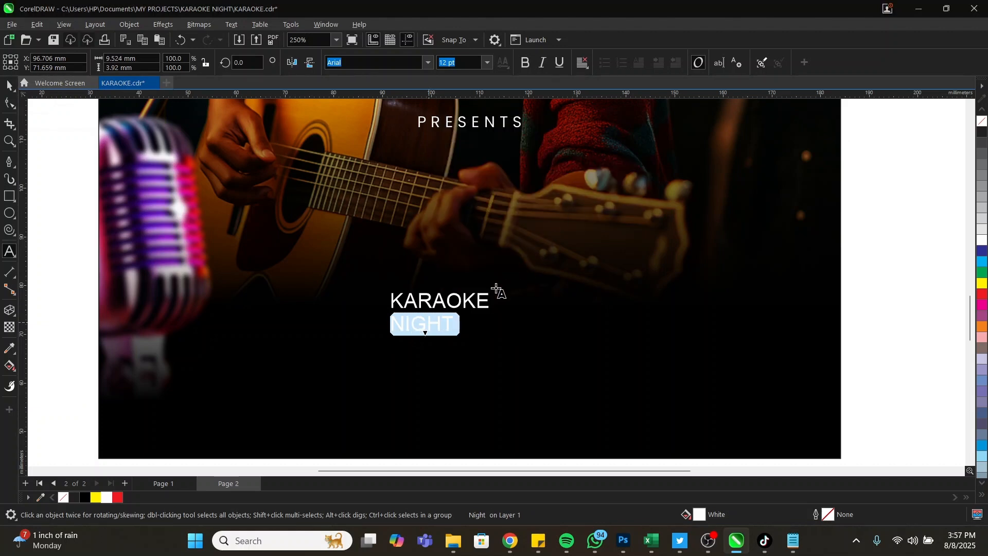
key(ctrl+space)
shift+click(447, 304)
Centre NIGHT under KARAOKE, enlarge the title and place it just under PRESENTS
key(c)
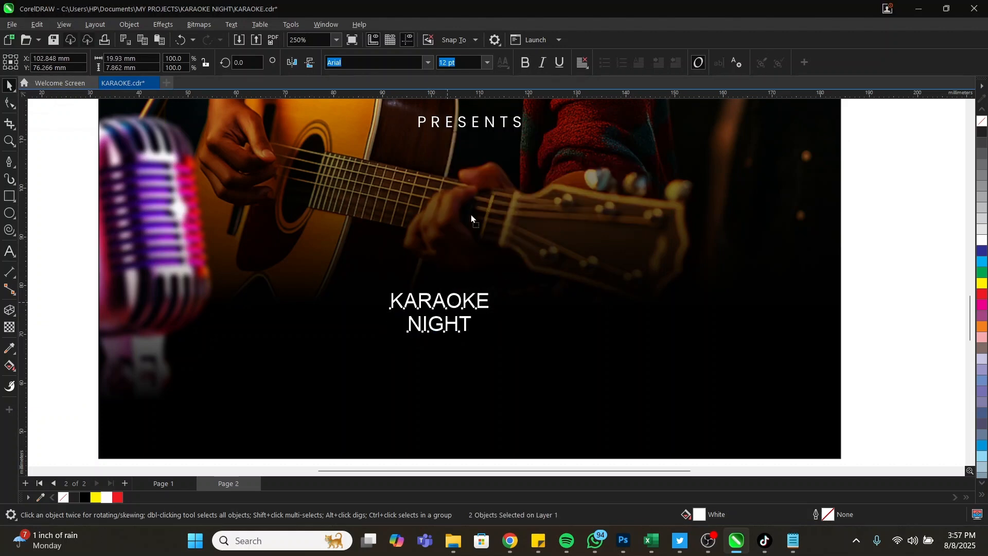
drag(439, 311, 460, 188)
drag(516, 214, 652, 271)
drag(590, 183, 531, 180)
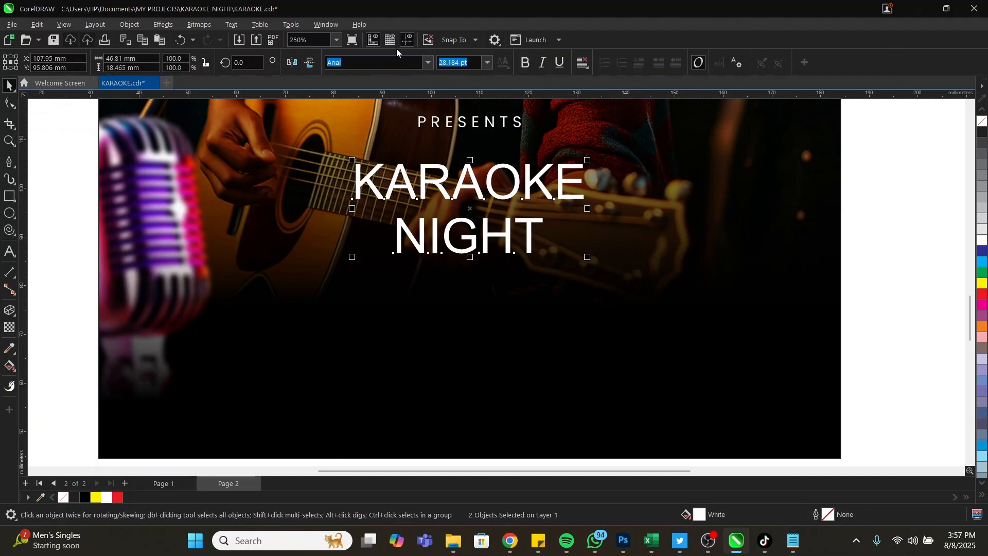
Set the title font to Dharma Gothic Rounded M ExBold
text(Dharma Gothic Rounded M)
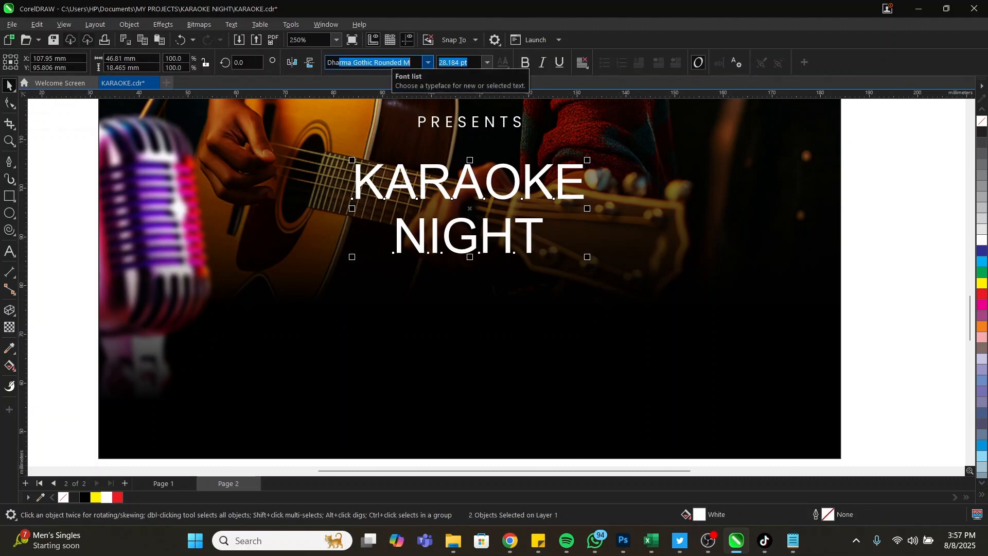
key(Return)
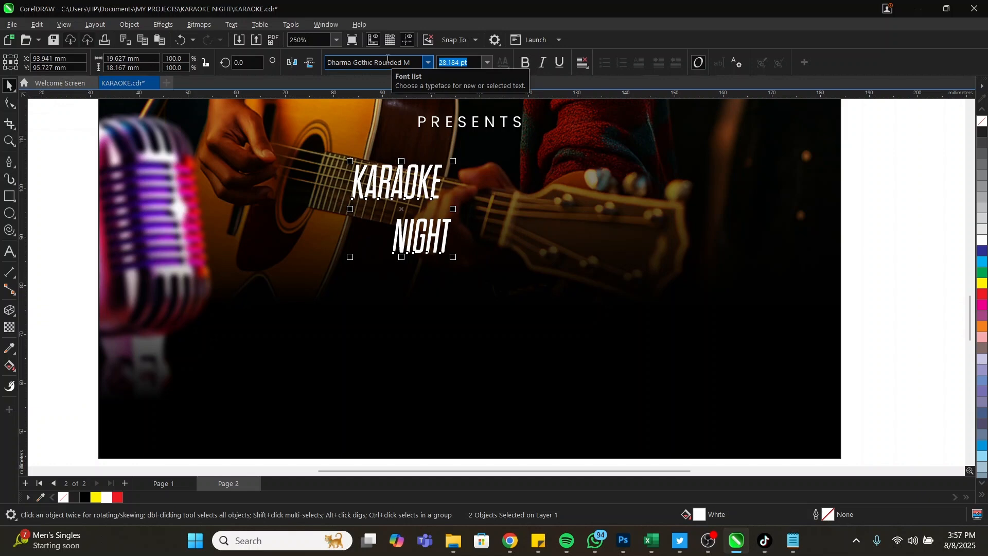
click(428, 67)
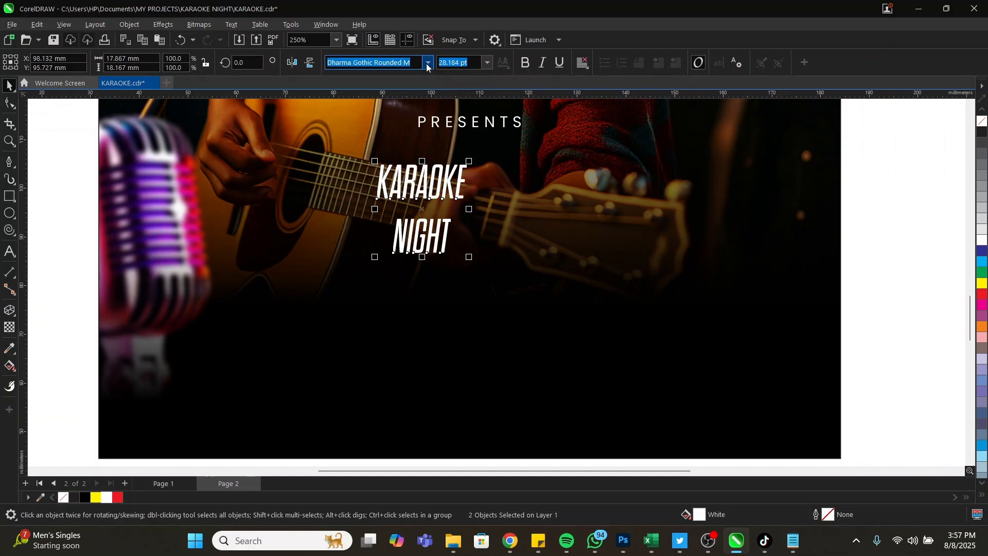
click(428, 63)
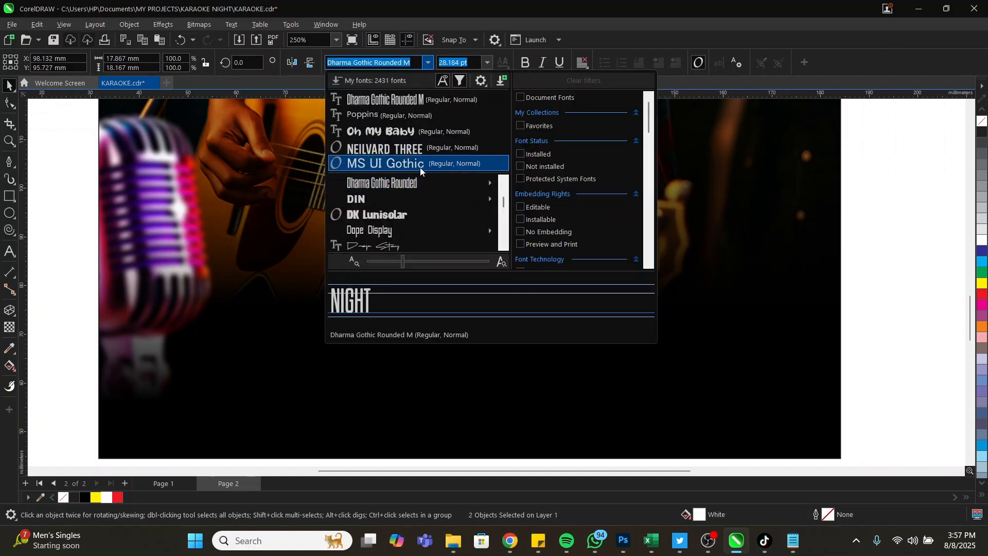
mouse_move(421, 181)
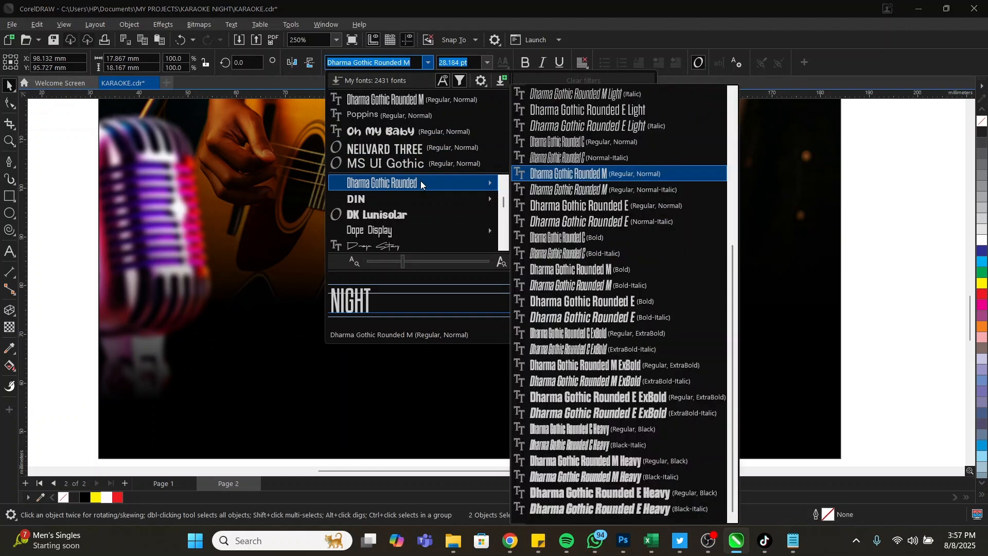
click(637, 366)
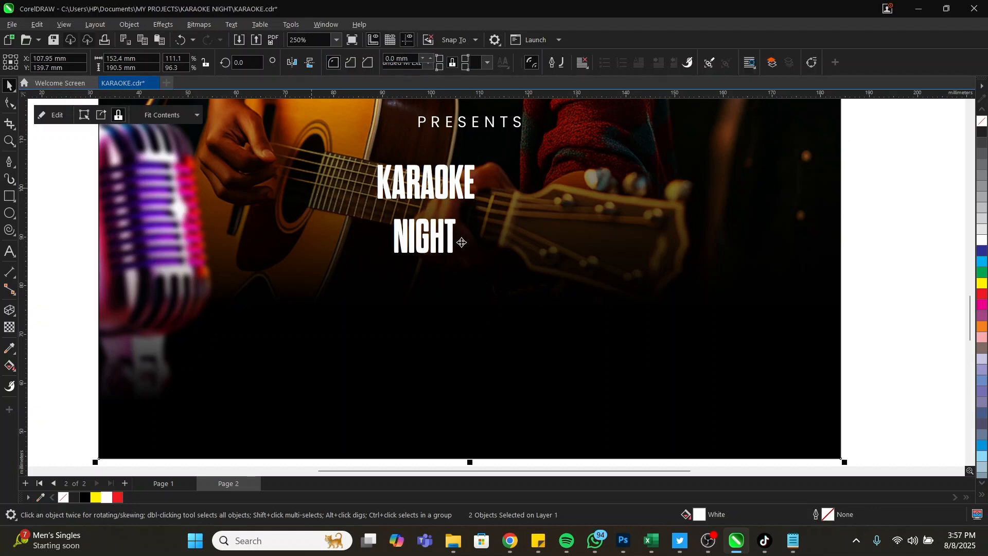
Pull NIGHT up under KARAOKE and move the title toward PRESENTS
click(443, 237)
drag(441, 232, 593, 304)
scroll(490, 238, down, 2)
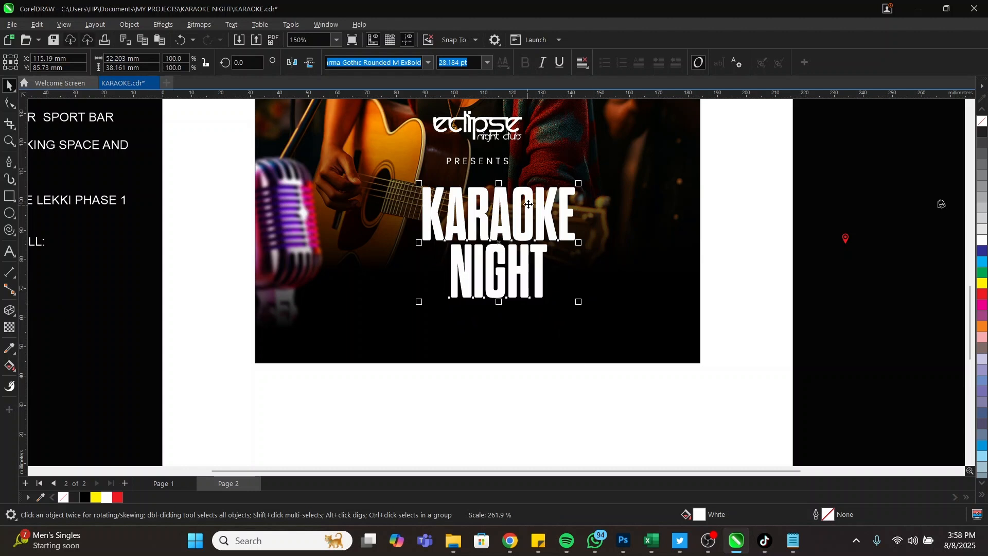
drag(528, 204, 498, 186)
Centre the title on PRESENTS and nudge the block slightly upward
shift+click(490, 161)
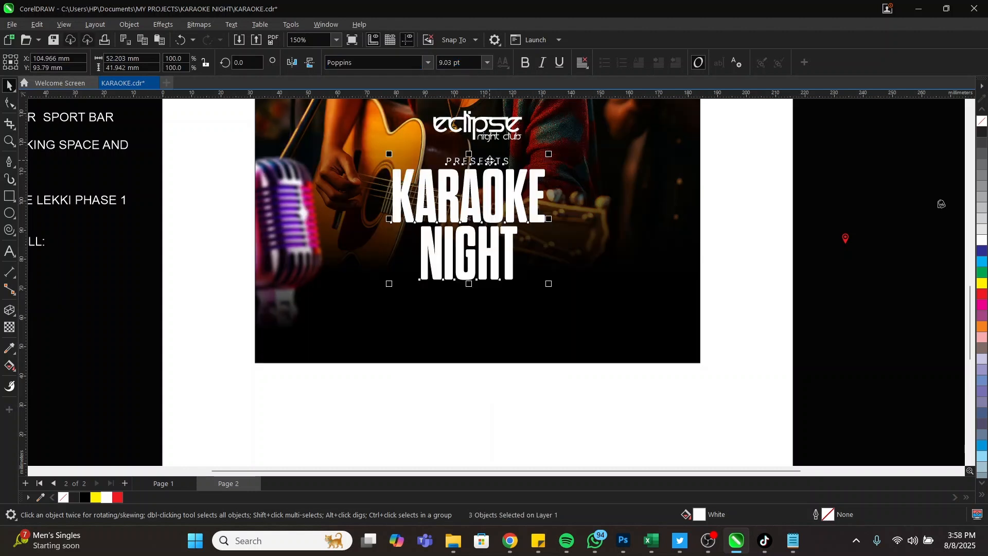
key(c)
key(Up)
key(Up)
key(Up)
key(Up)
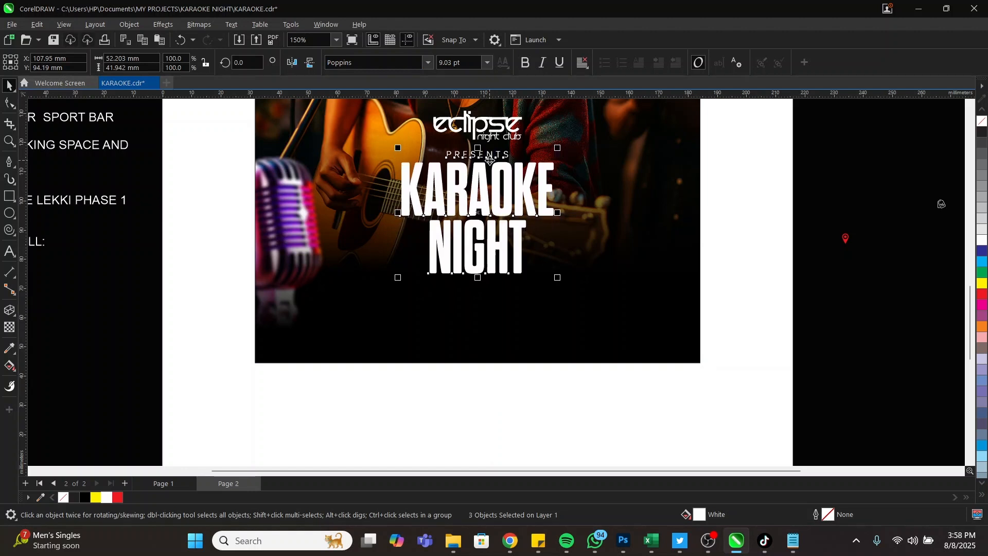
key(Up)
key(Up)
key(Up)
key(Up)
key(Up)
key(Up)
key(Up)
key(Up)
key(Up)
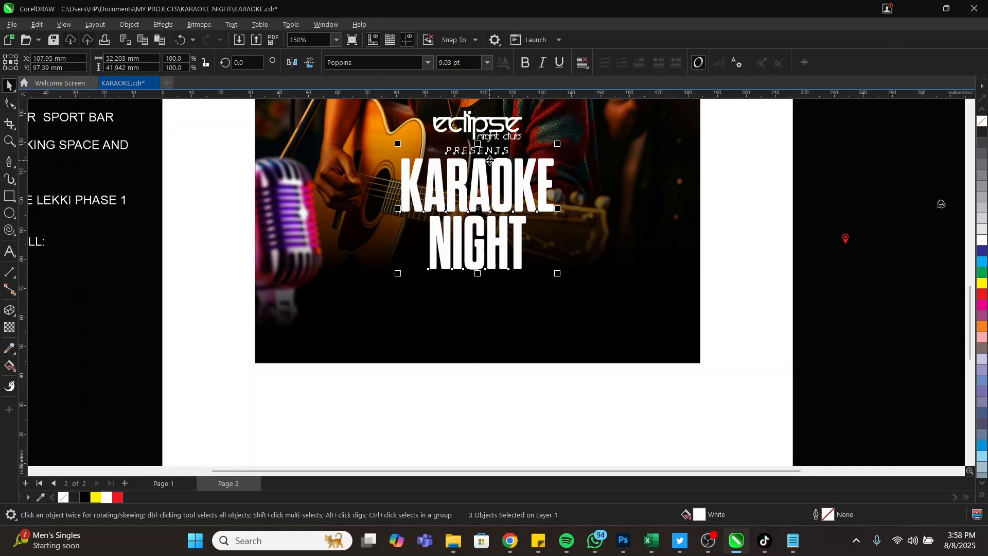
key(Down)
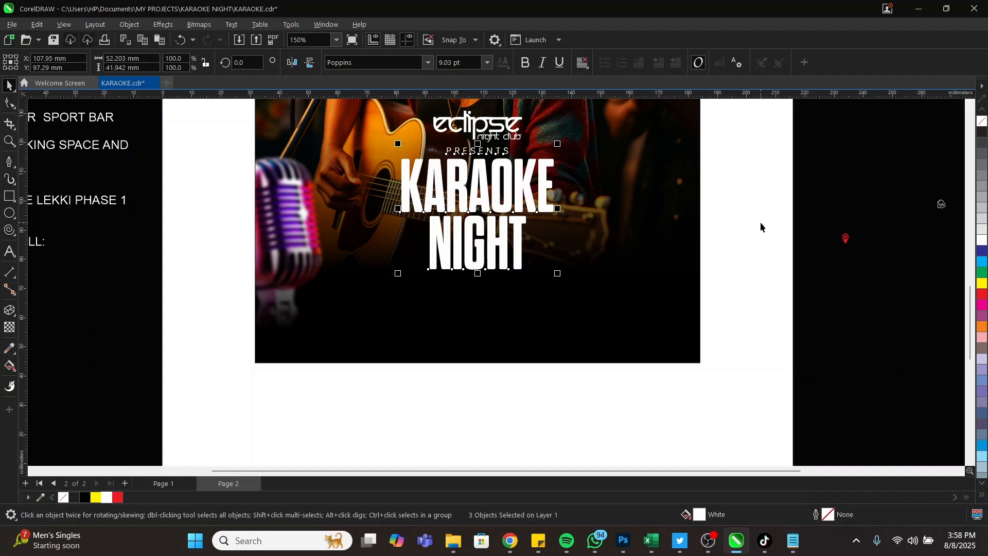
click(691, 242)
Set PRESENTS in Poppins Medium and shrink it
key(Escape)
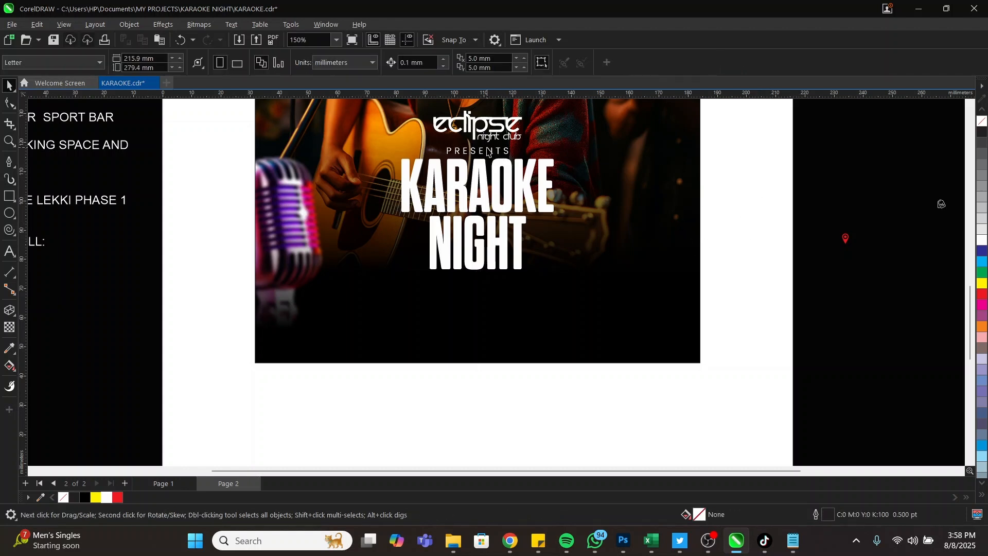
scroll(532, 189, up, 5)
click(553, 213)
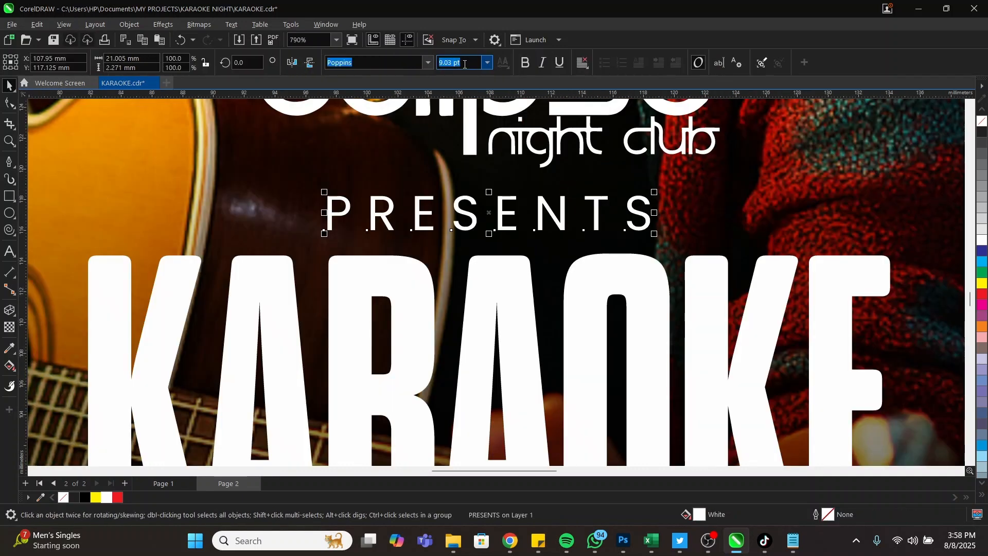
click(426, 63)
mouse_move(416, 189)
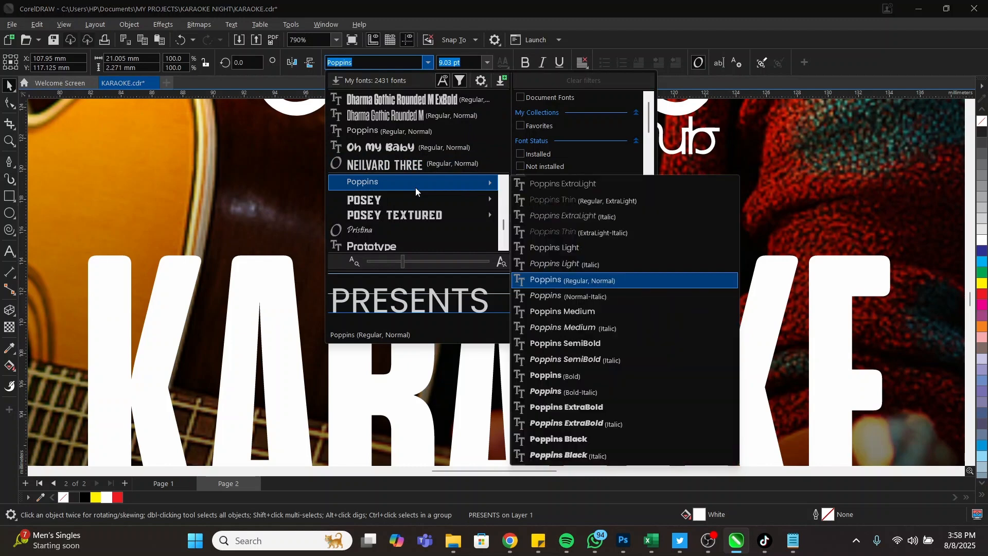
click(587, 315)
drag(643, 240, 559, 226)
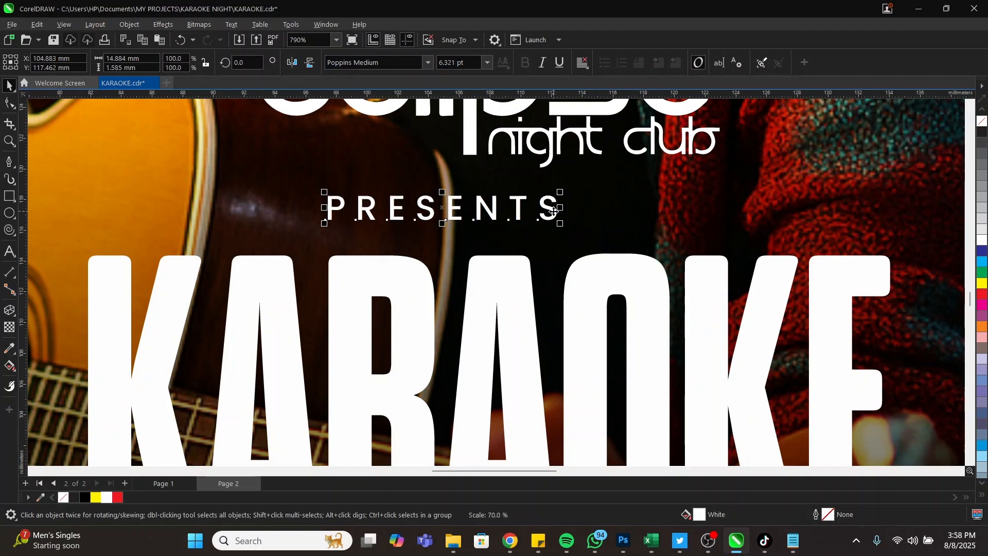
Add a colon after PRESENTS and centre PRESENTS: under KARAOKE
double_click(554, 210)
text(:)
key(Escape)
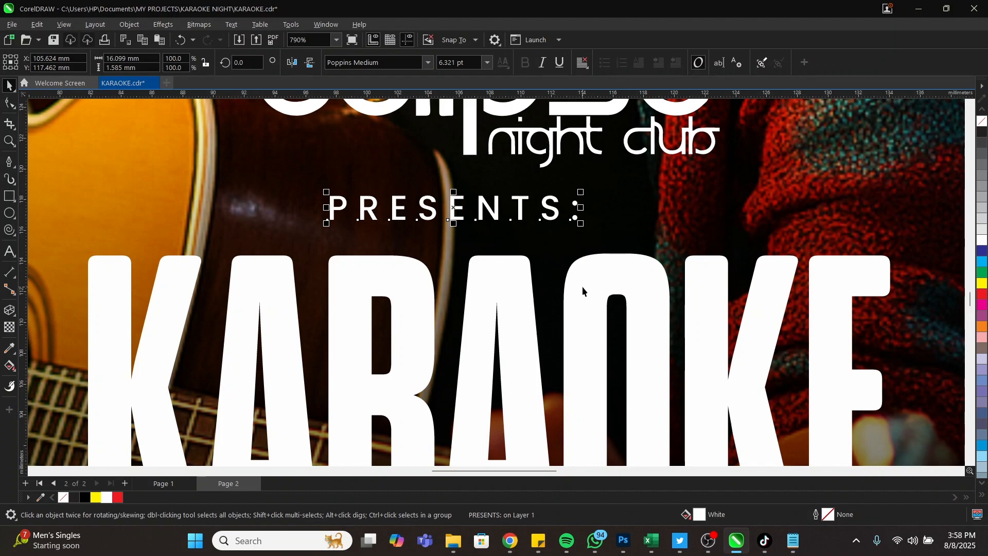
key(p)
Zoom in to inspect PRESENTS:, then zoom back out to view the whole flyer
key(z)
scroll(567, 269, down, 5)
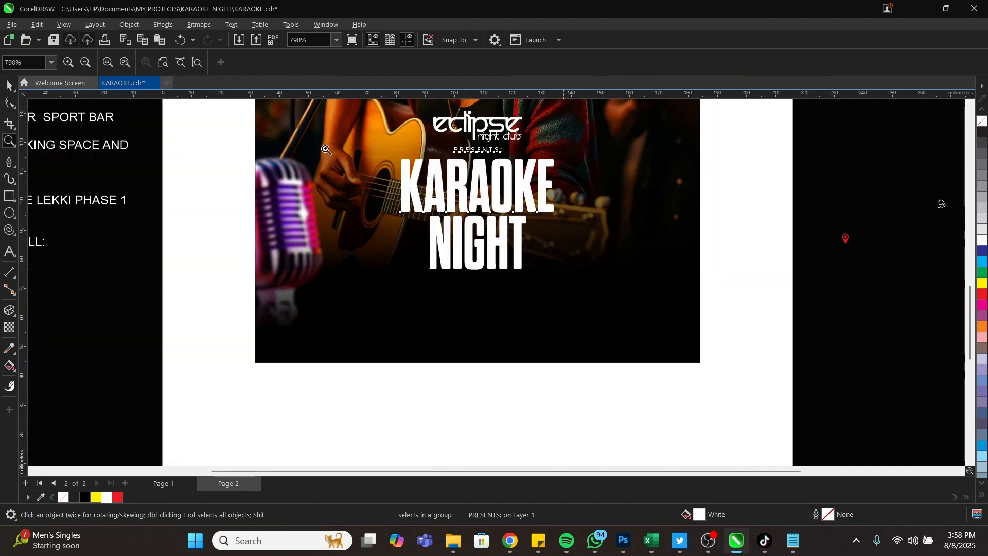
drag(347, 141, 551, 182)
scroll(823, 244, up, 3)
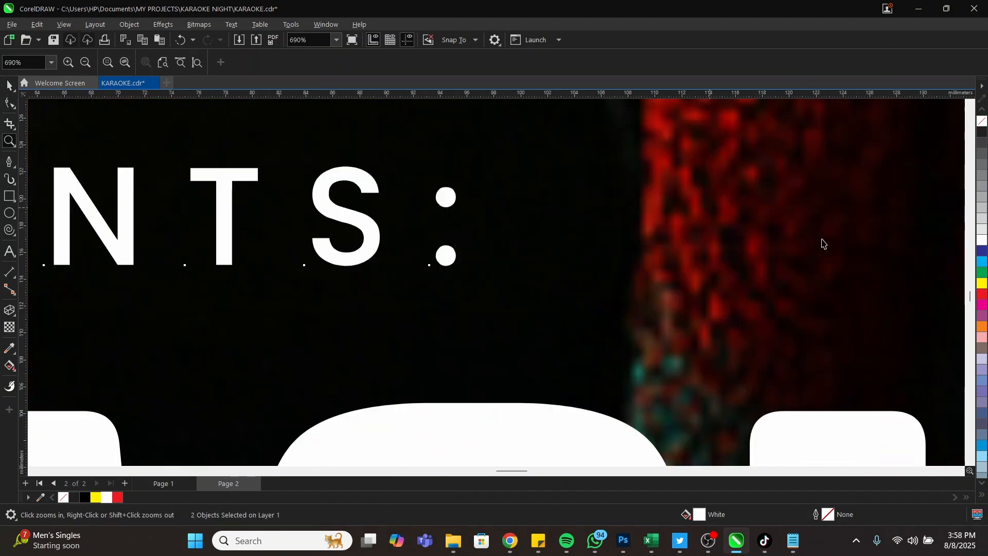
key(space)
click(446, 252)
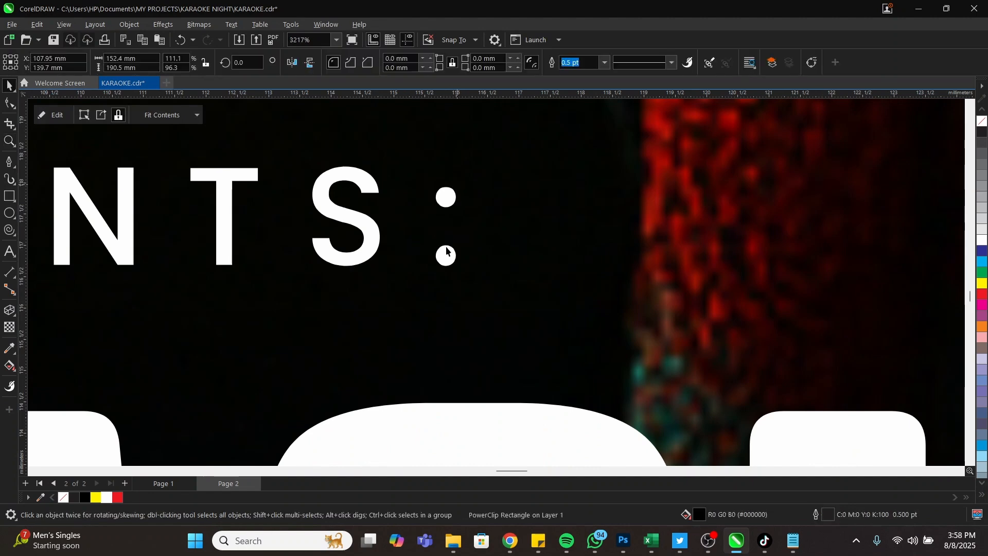
key(space)
scroll(563, 225, down, 5)
scroll(426, 218, down, 2)
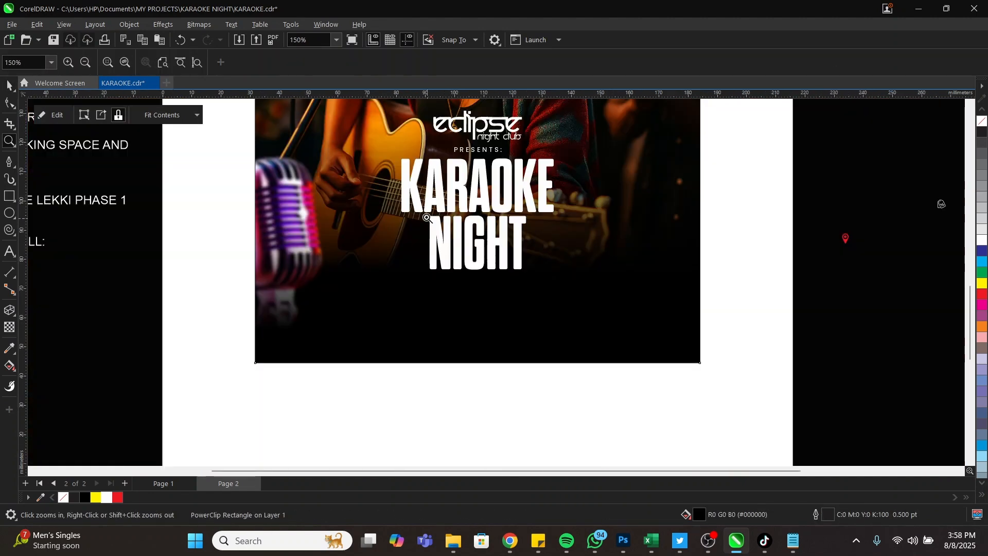
key(Escape)
key(space)
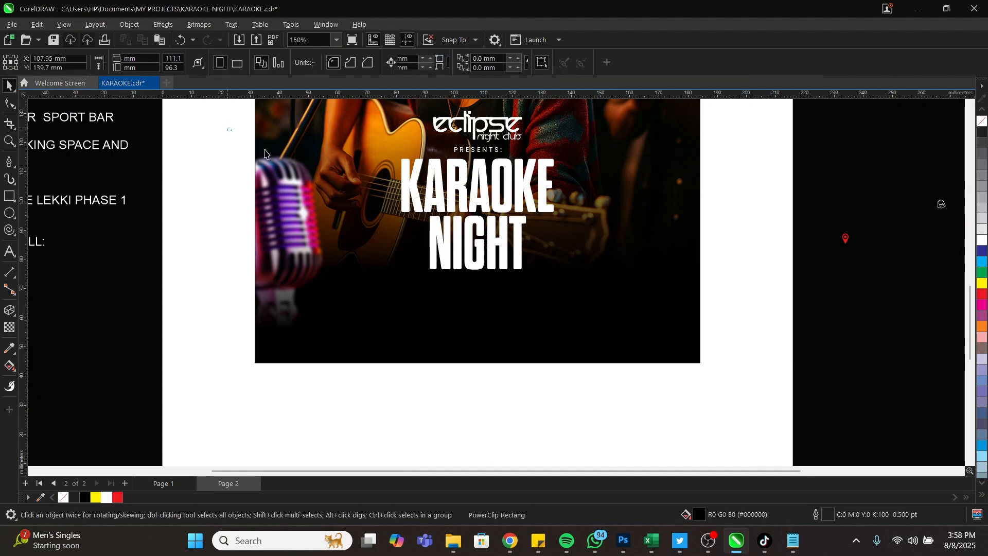
drag(228, 126, 662, 310)
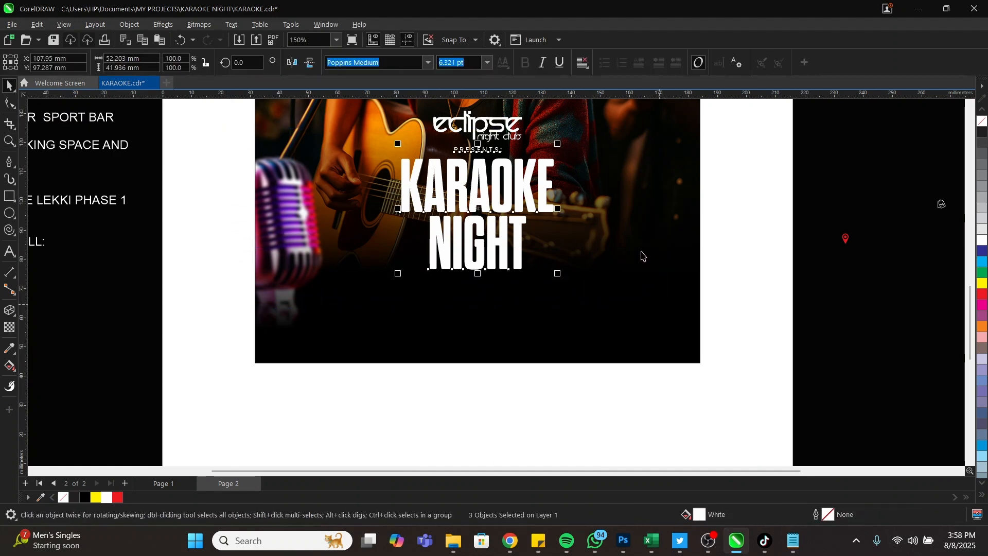
key(Escape)
key(space)
Fill the KARAOKE and NIGHT title lines with yellow
scroll(556, 249, down, 2)
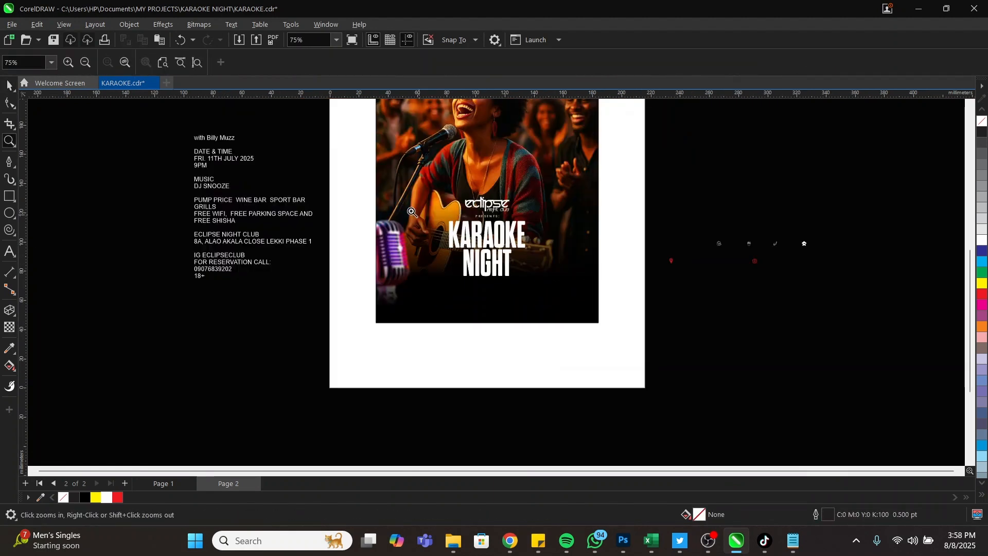
drag(256, 199, 688, 316)
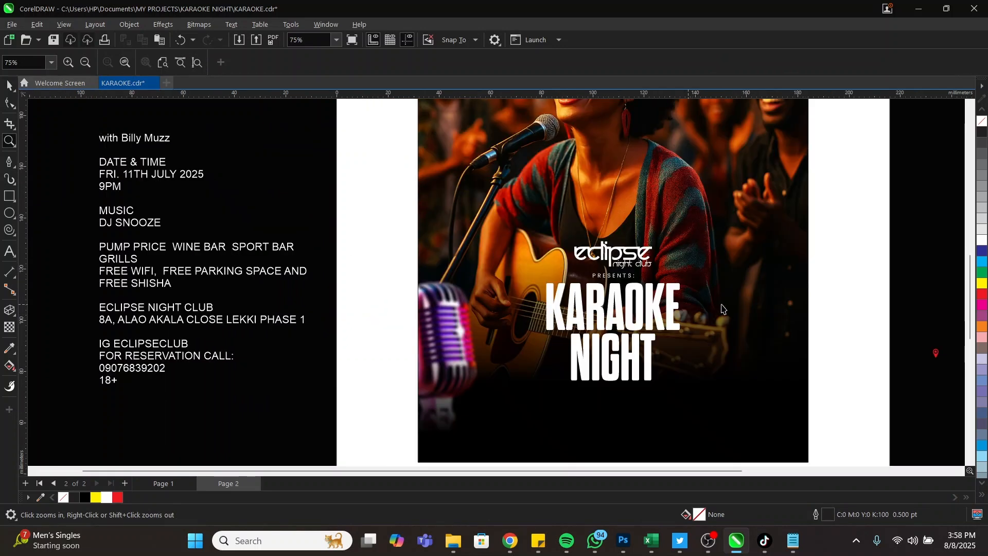
key(space)
click(639, 311)
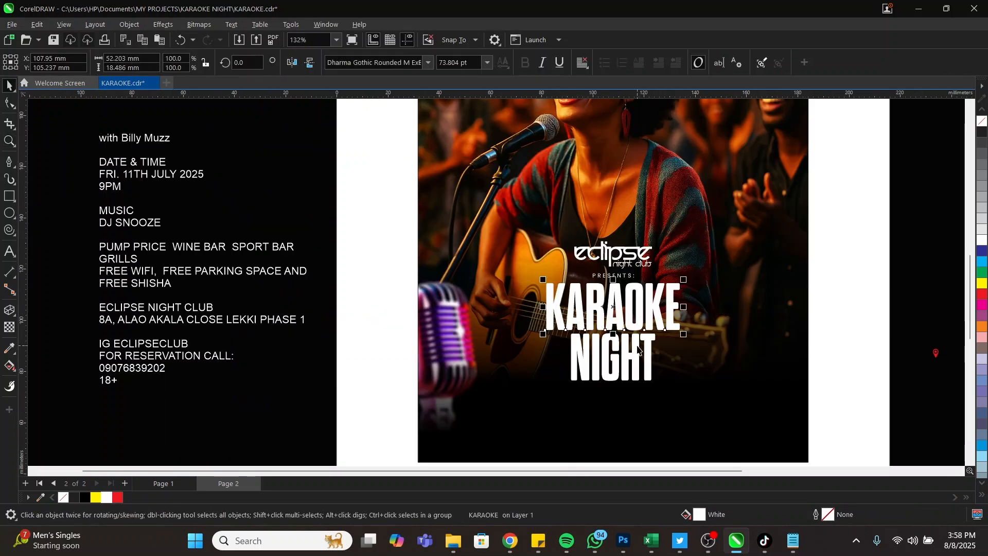
shift+click(625, 358)
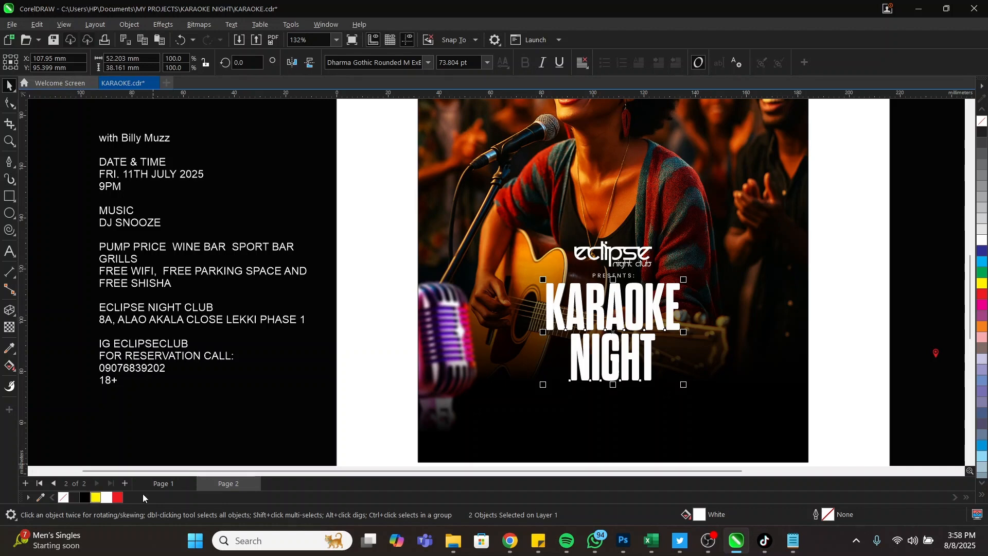
click(95, 497)
Select the logo, title and background photo together, then clear the selection
click(857, 278)
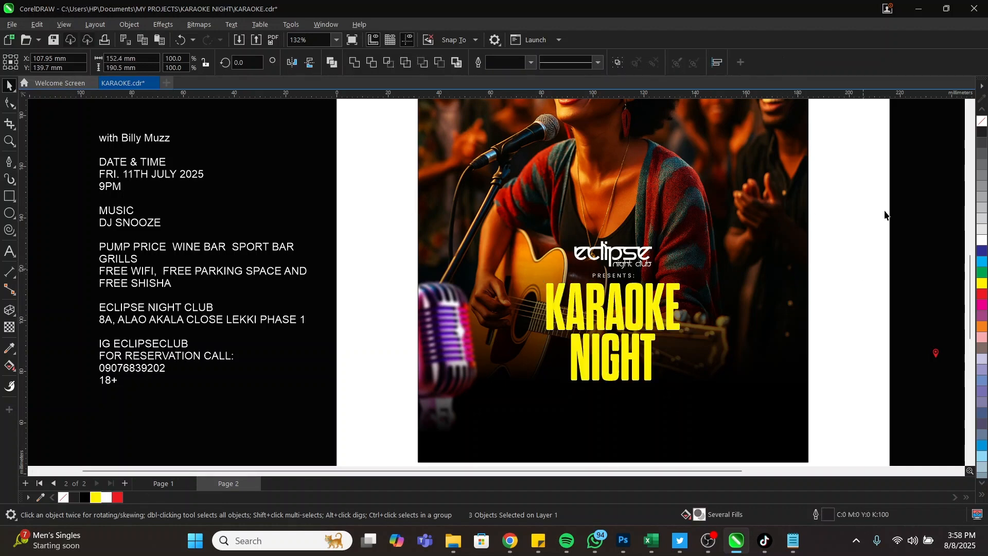
drag(897, 177, 504, 393)
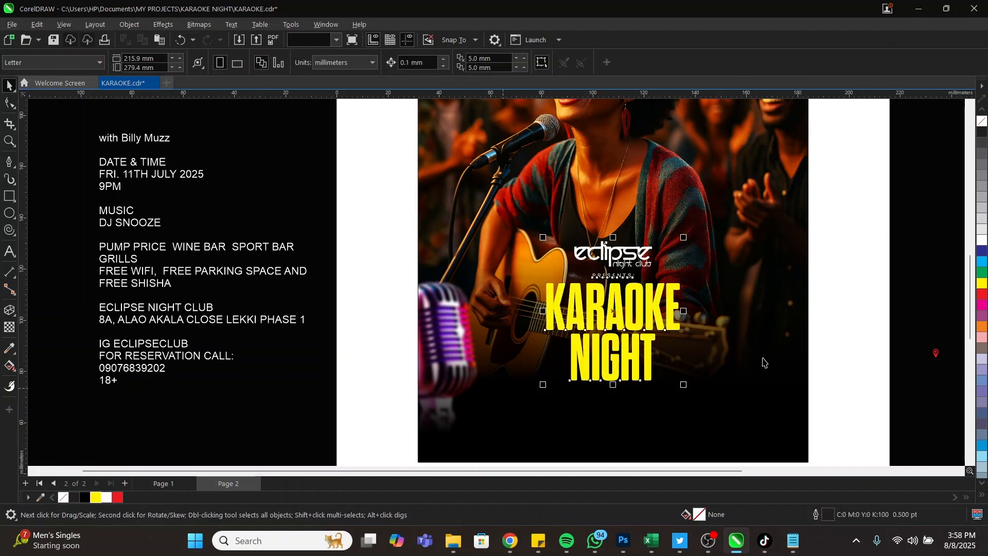
shift+click(786, 330)
click(866, 265)
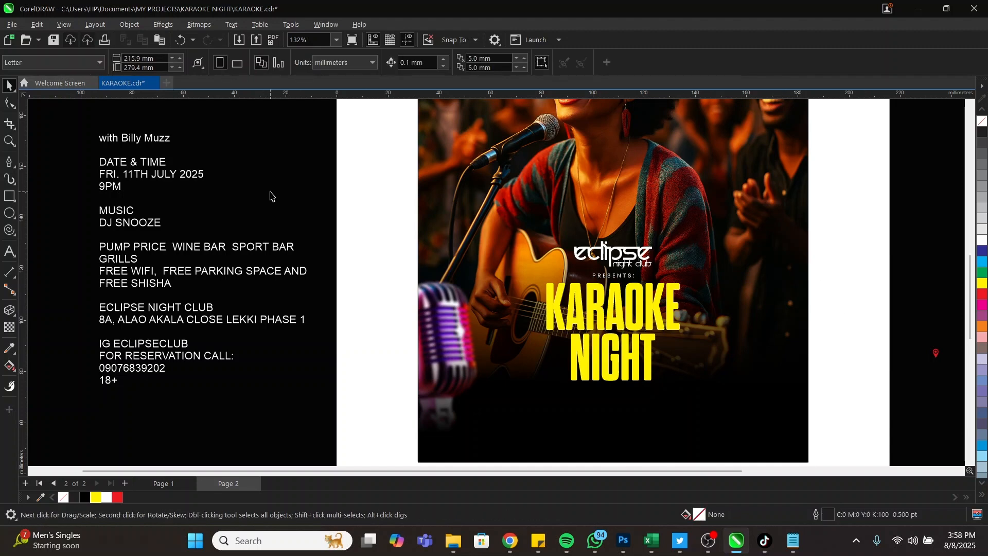
click(172, 141)
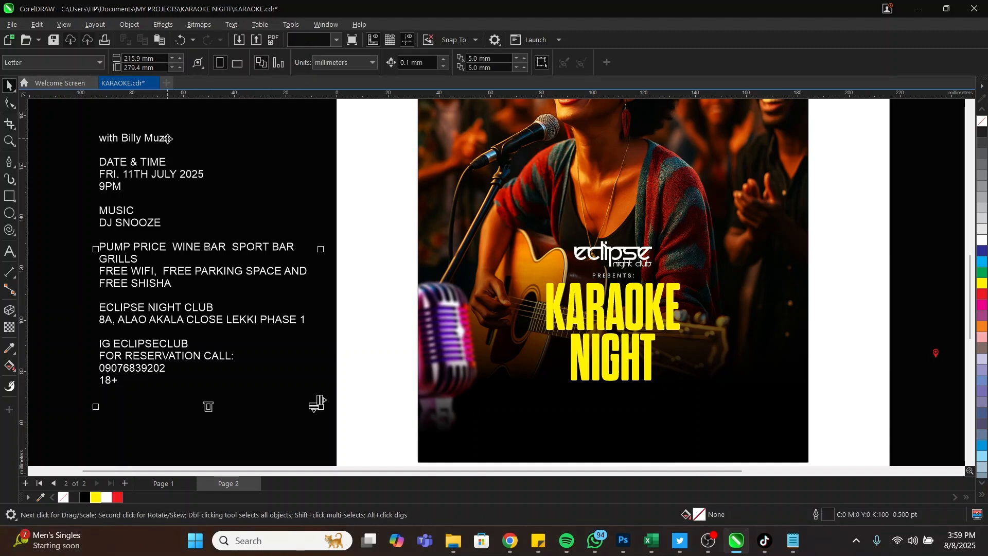
double_click(181, 137)
drag(183, 138, 87, 140)
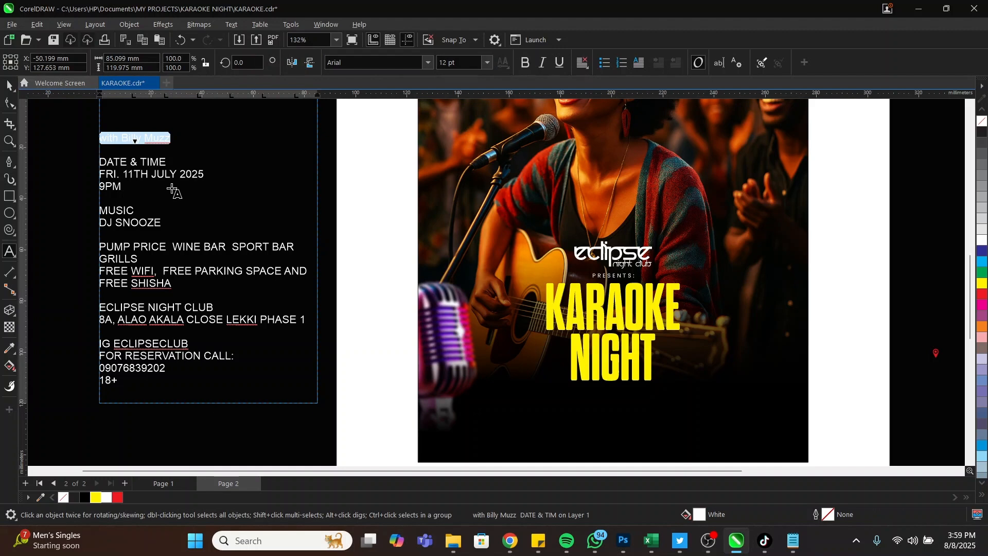
key(ctrl+x)
click(550, 412)
key(ctrl+v)
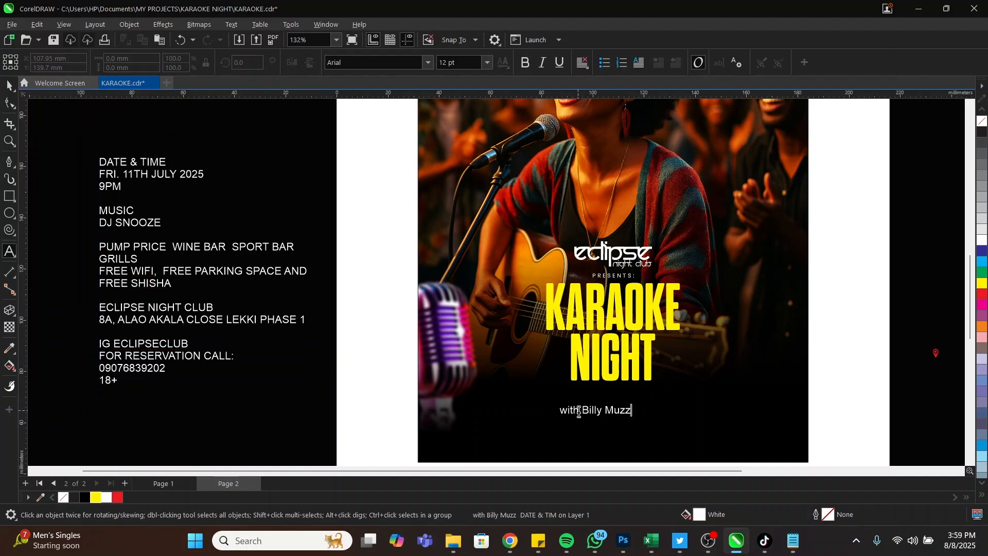
key(Escape)
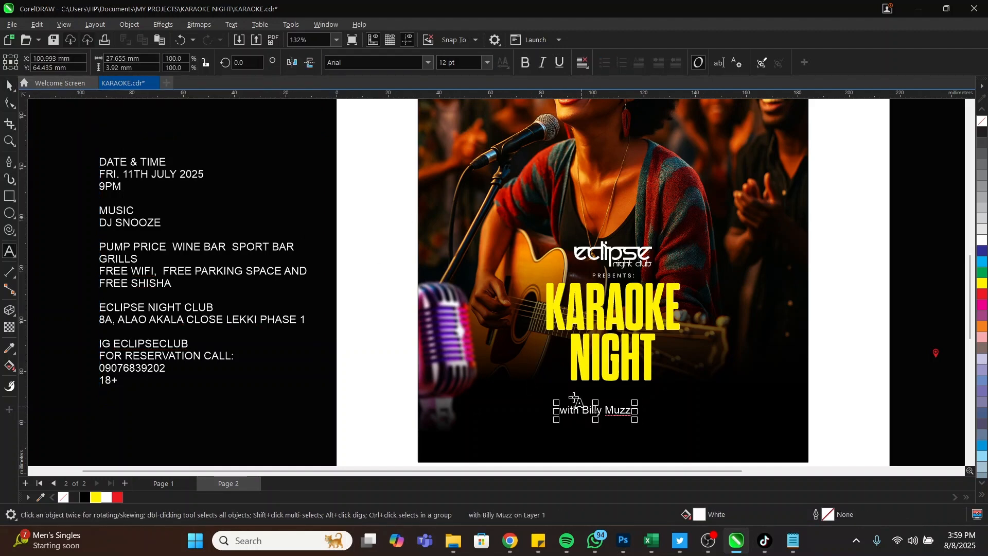
key(Return)
key(Escape)
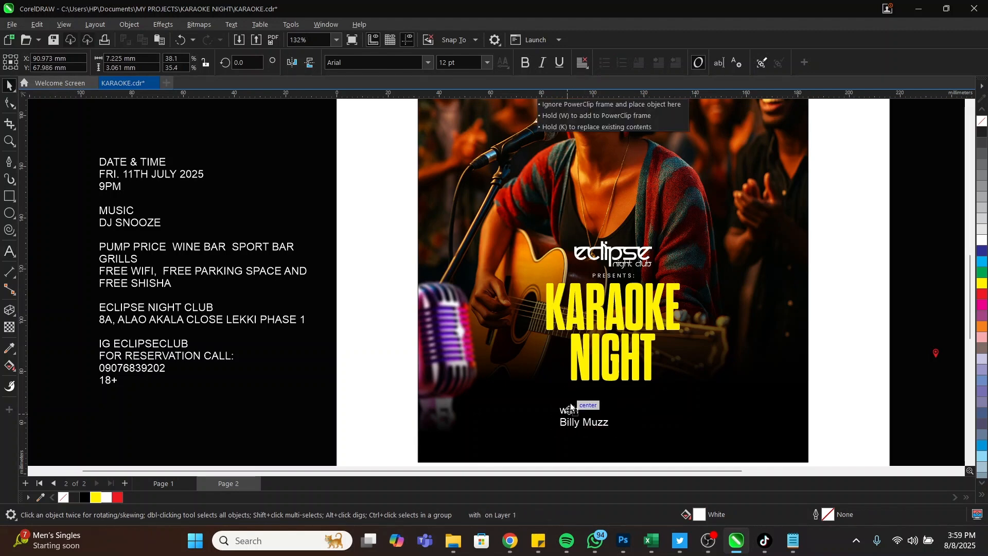
drag(477, 362, 671, 442)
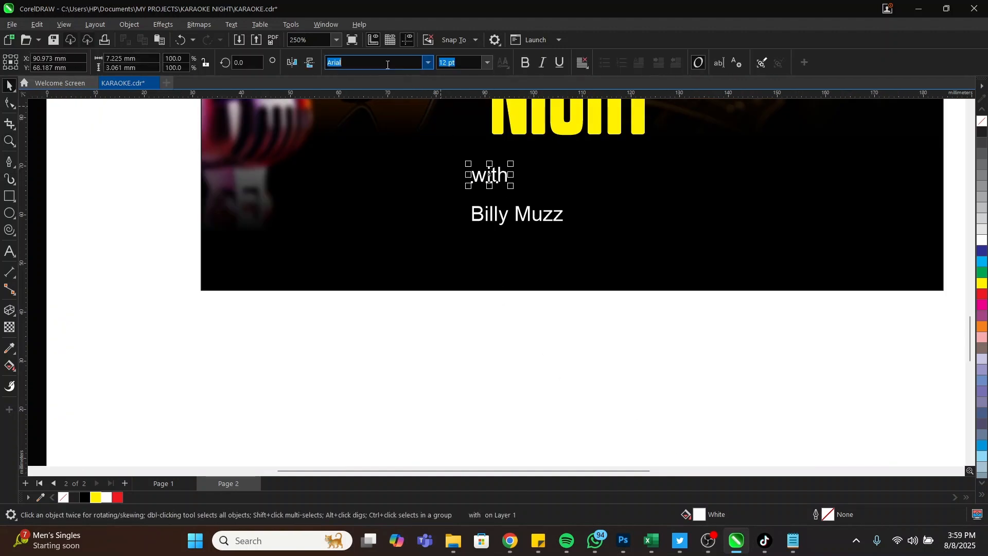
text(taken)
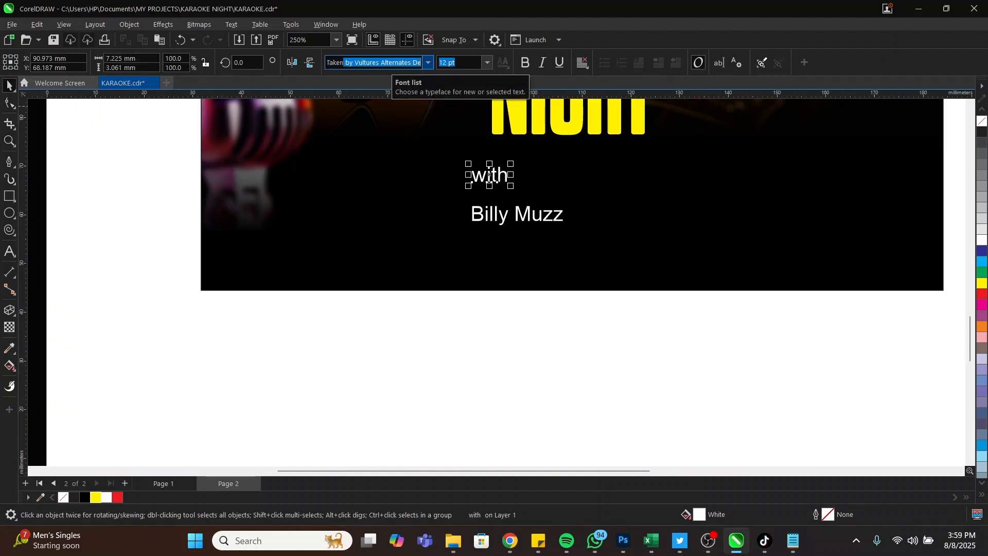
key(Return)
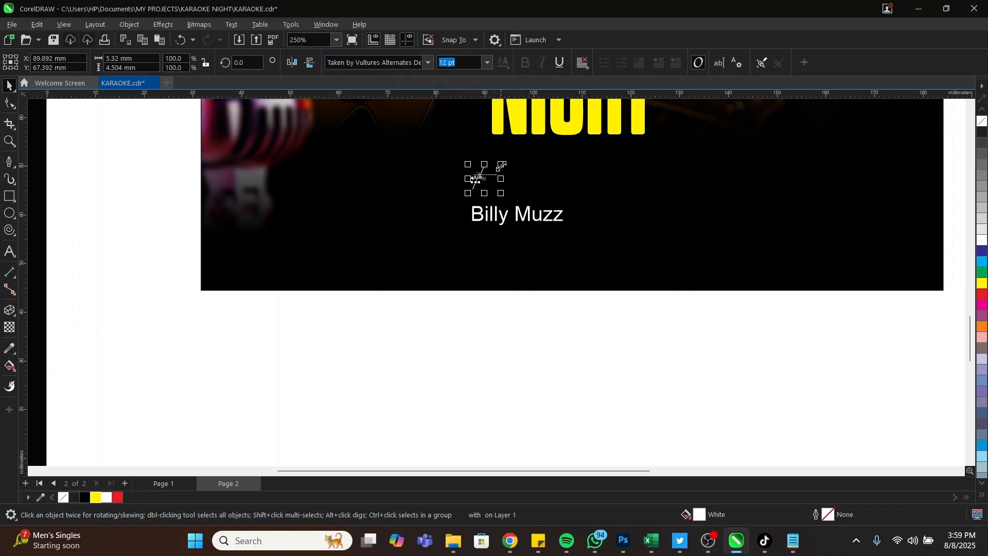
drag(502, 165, 541, 139)
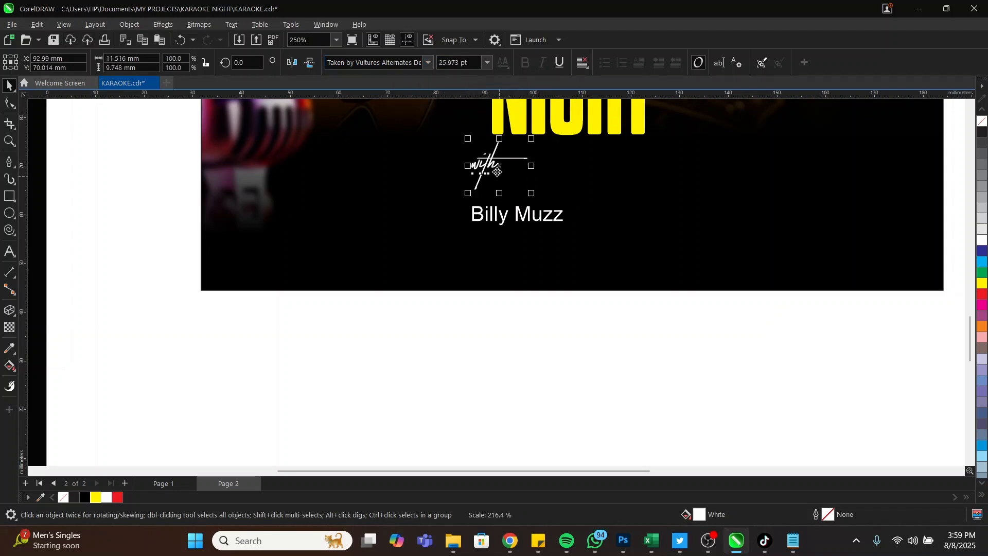
drag(497, 171, 537, 154)
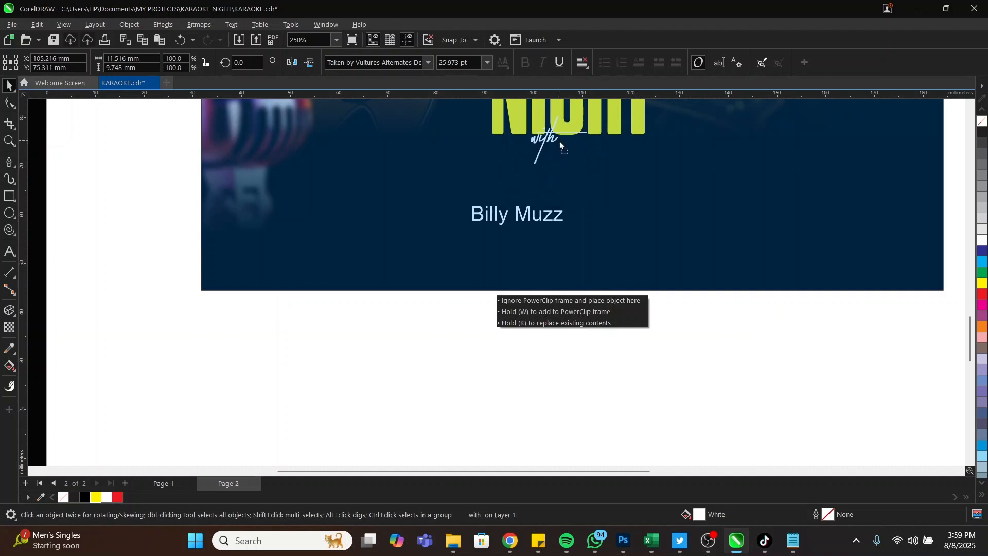
drag(559, 141, 560, 142)
click(543, 223)
drag(543, 222, 647, 153)
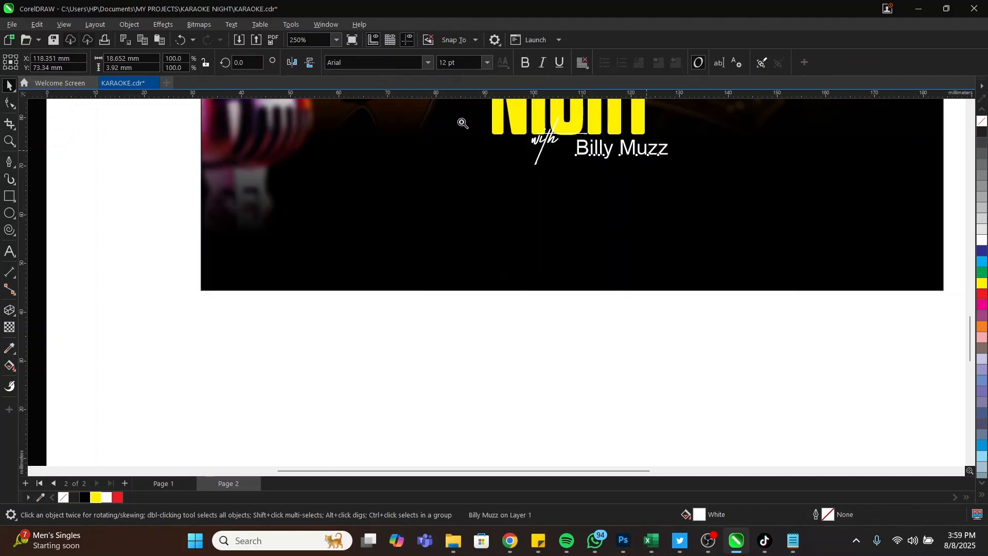
drag(460, 123, 708, 186)
scroll(525, 278, up, 3)
click(482, 280)
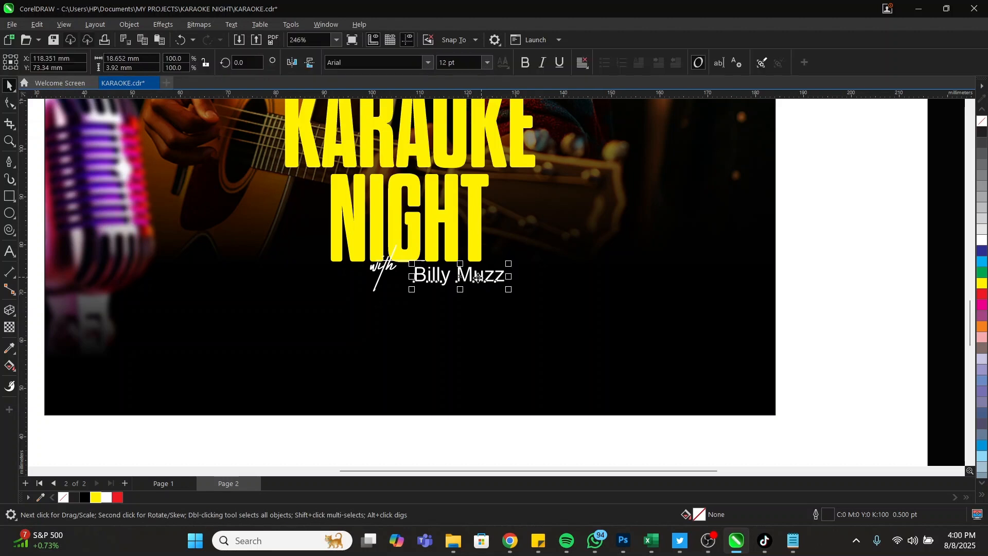
key(BackSpace)
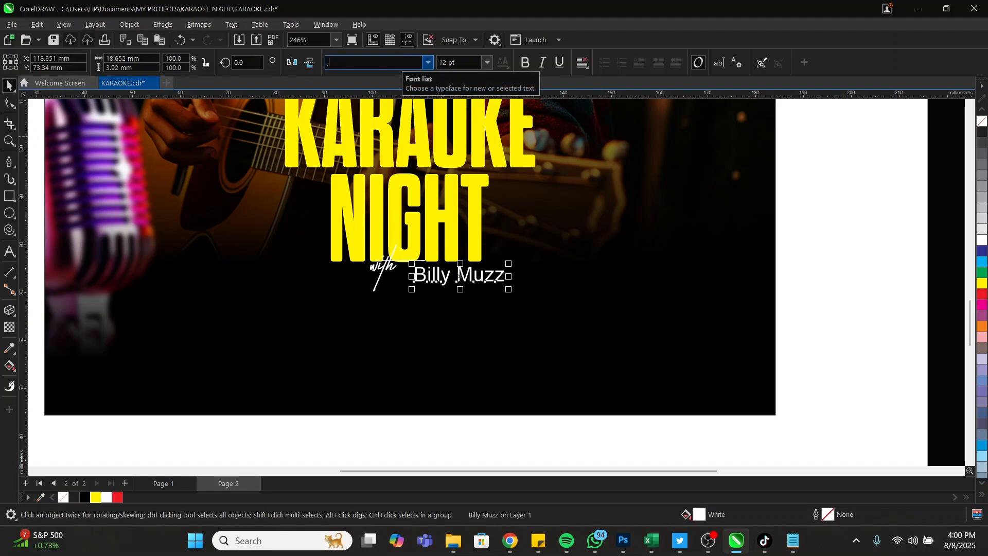
text(Mongolian Baiti)
key(Return)
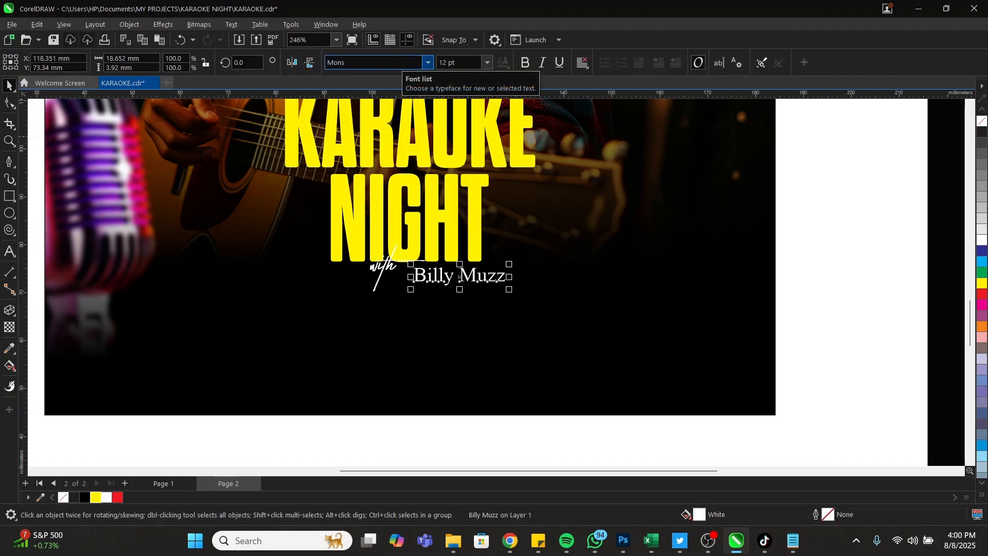
click(426, 66)
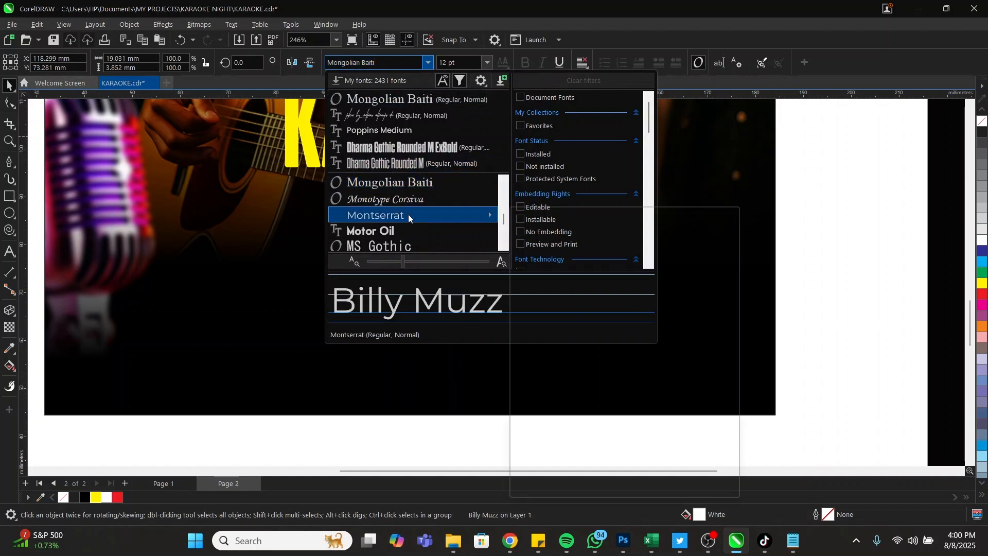
mouse_move(409, 216)
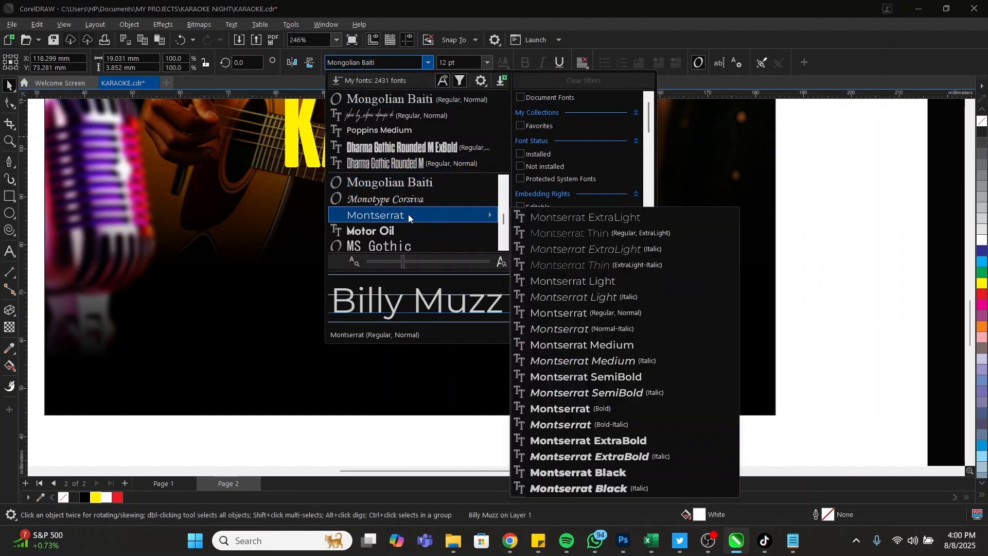
click(600, 376)
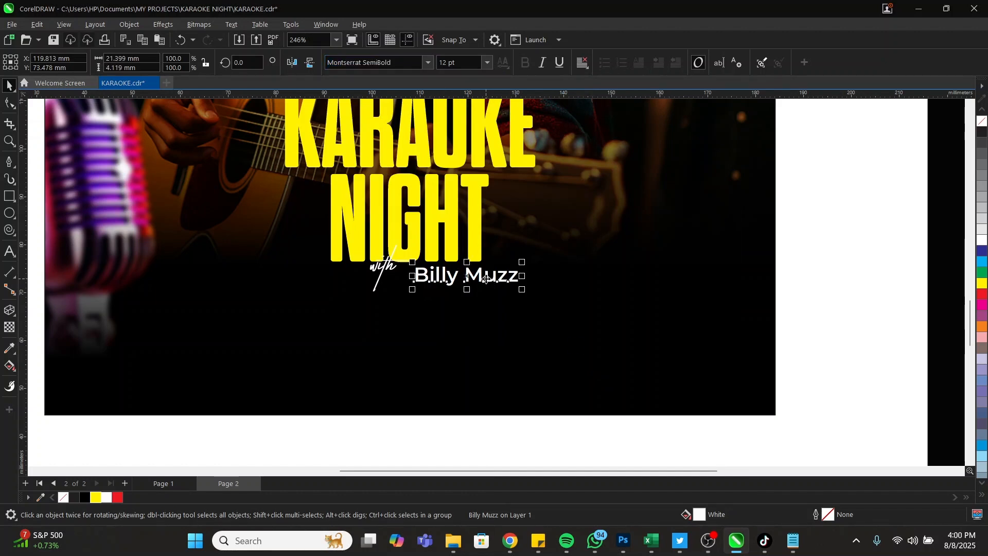
scroll(486, 279, up, 3)
double_click(502, 272)
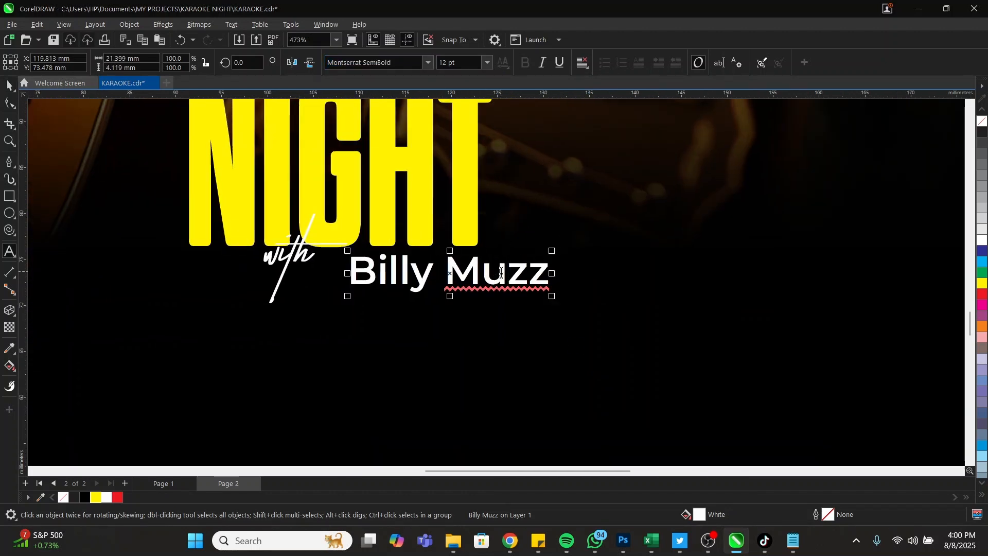
key(ctrl+a)
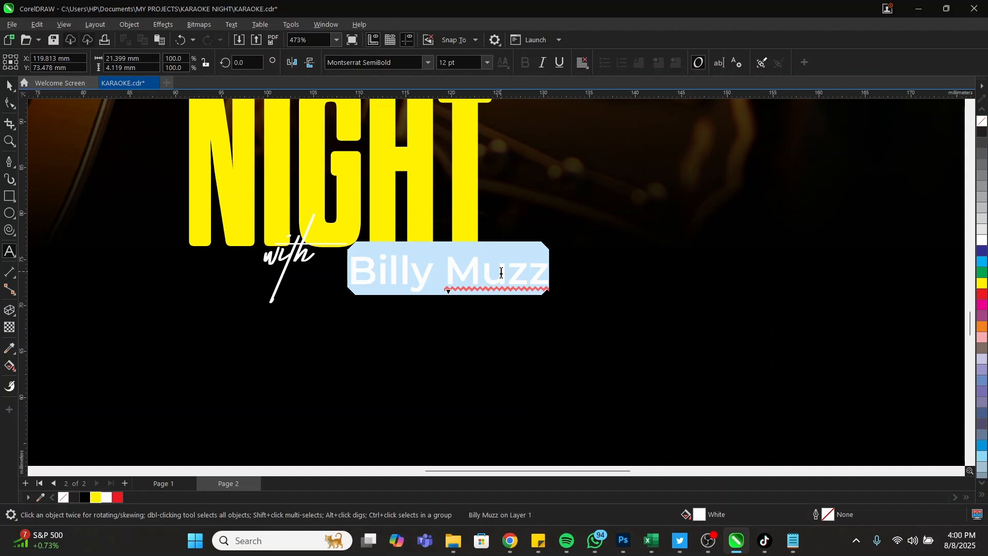
key(ctrl+shift+comma)
key(ctrl+shift+comma)
key(ctrl+shift+comma)
key(ctrl+shift+comma)
key(ctrl+shift+comma)
key(ctrl+shift+comma)
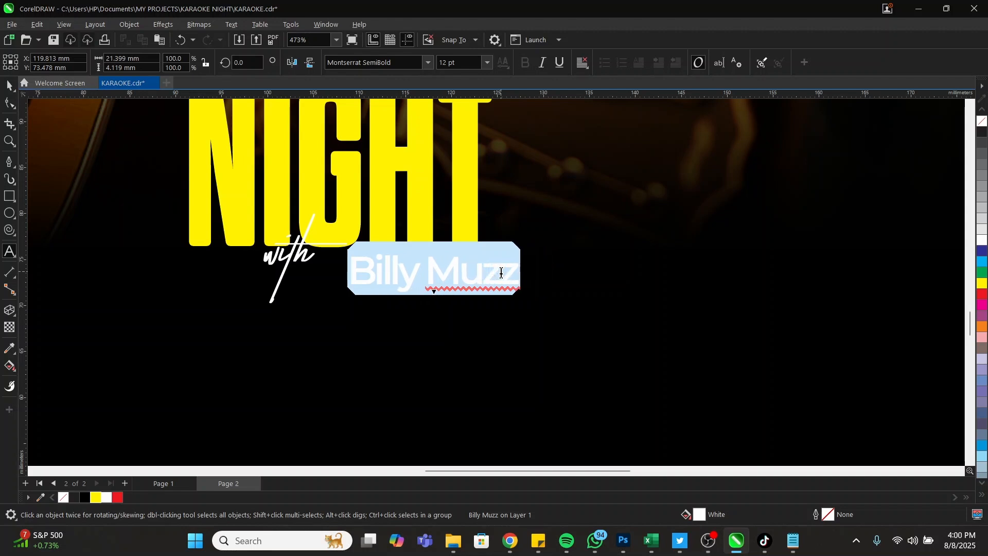
key(ctrl+shift+period)
key(ctrl+space)
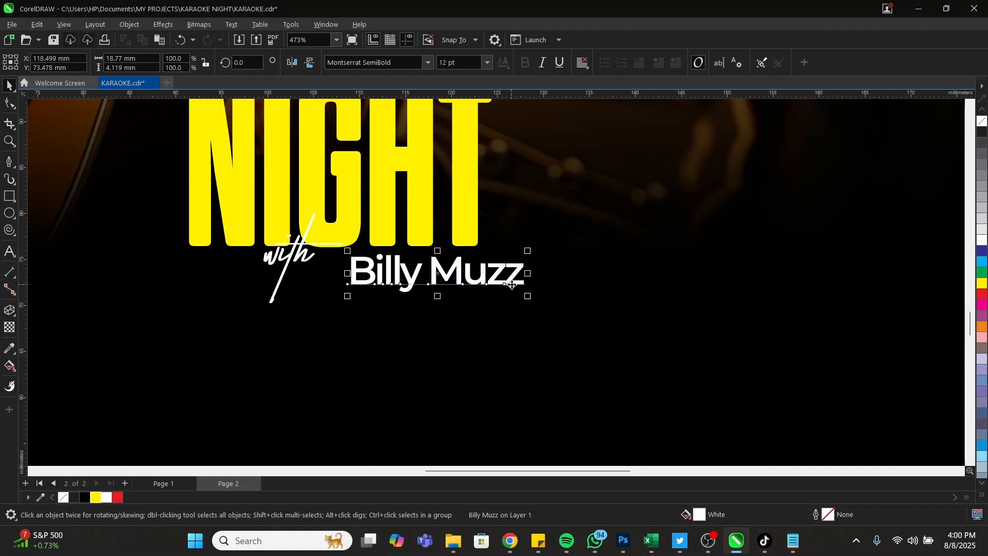
drag(528, 297, 444, 273)
click(443, 273)
key(ctrl+a)
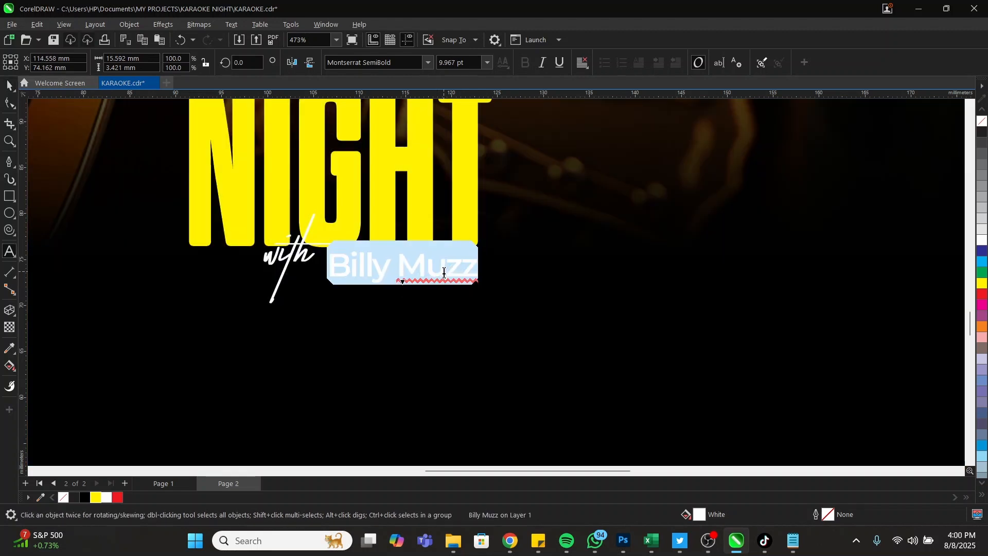
key(ctrl+space)
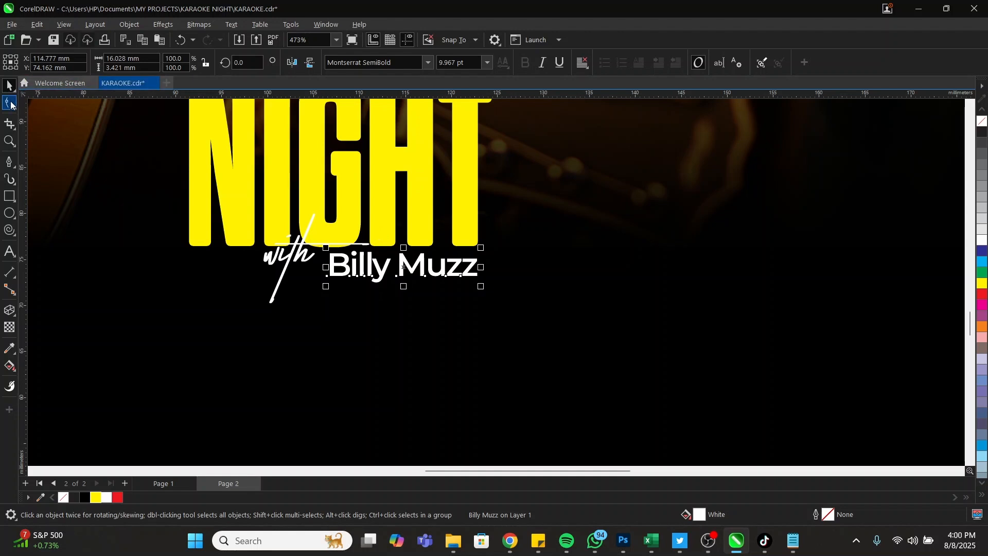
click(10, 103)
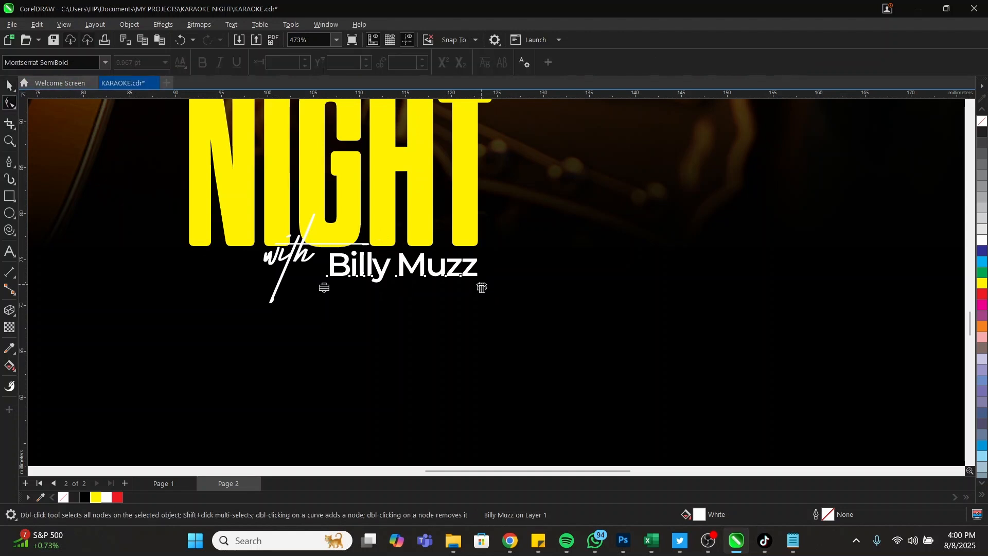
drag(482, 287, 679, 292)
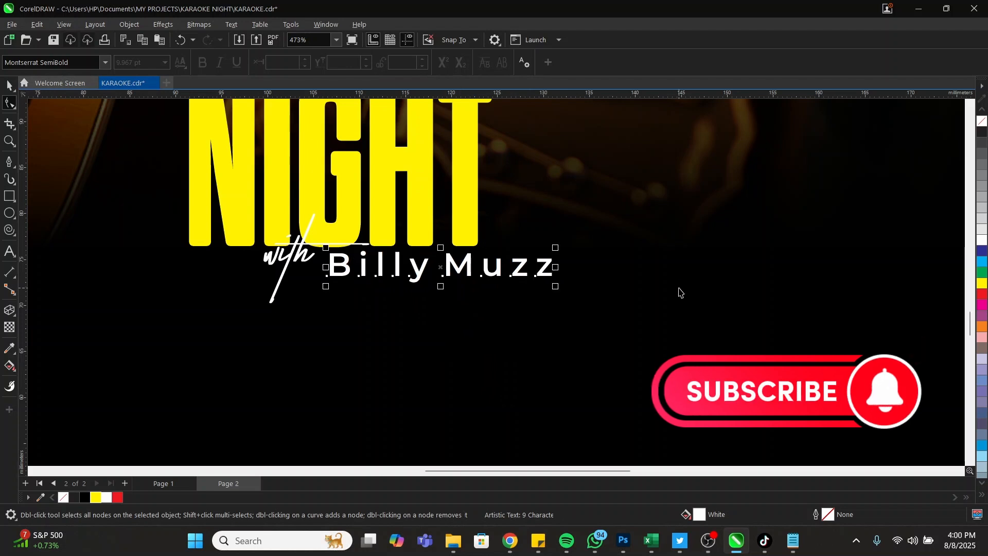
key(ctrl+z)
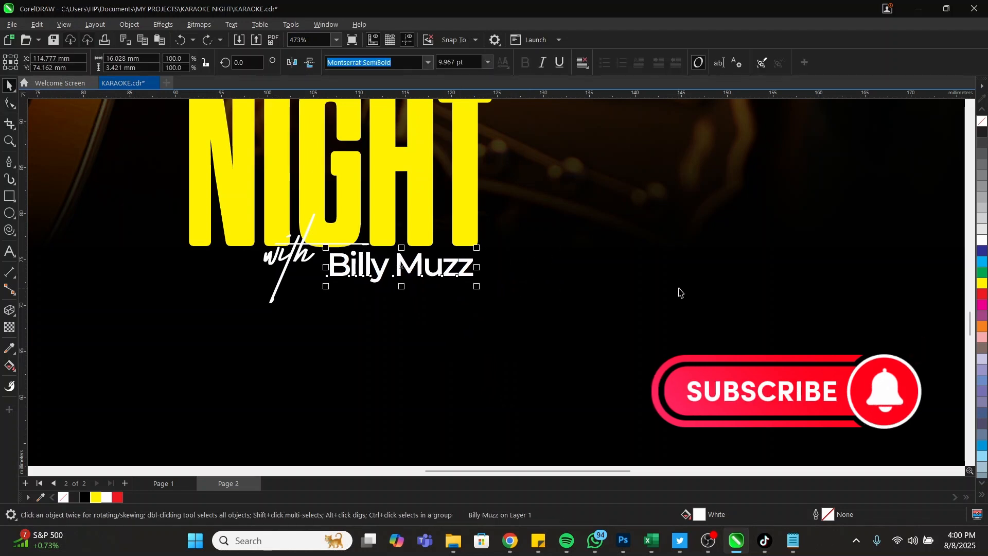
key(z)
right_click(527, 253)
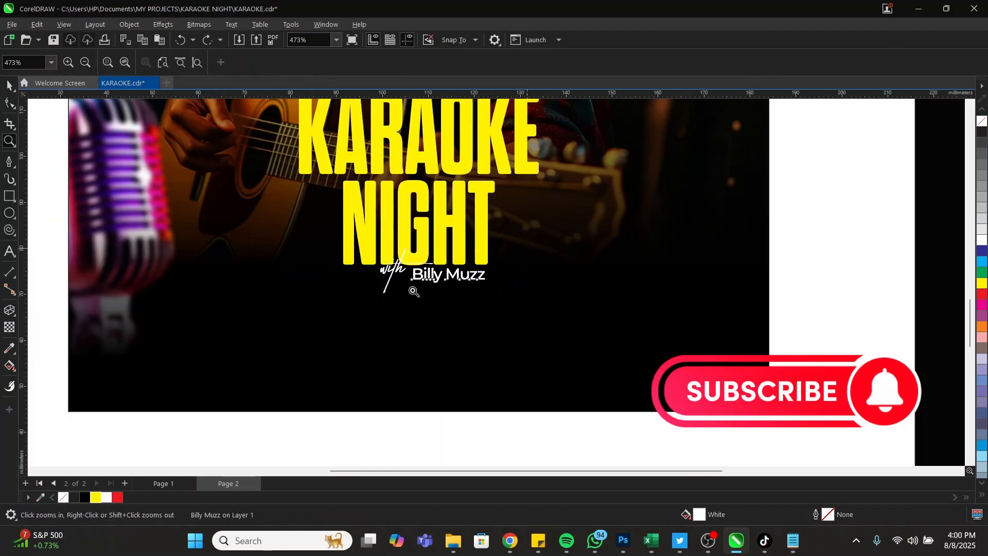
Move the script 'with' further left under NIGHT
right_click(530, 296)
drag(224, 139, 736, 368)
key(space)
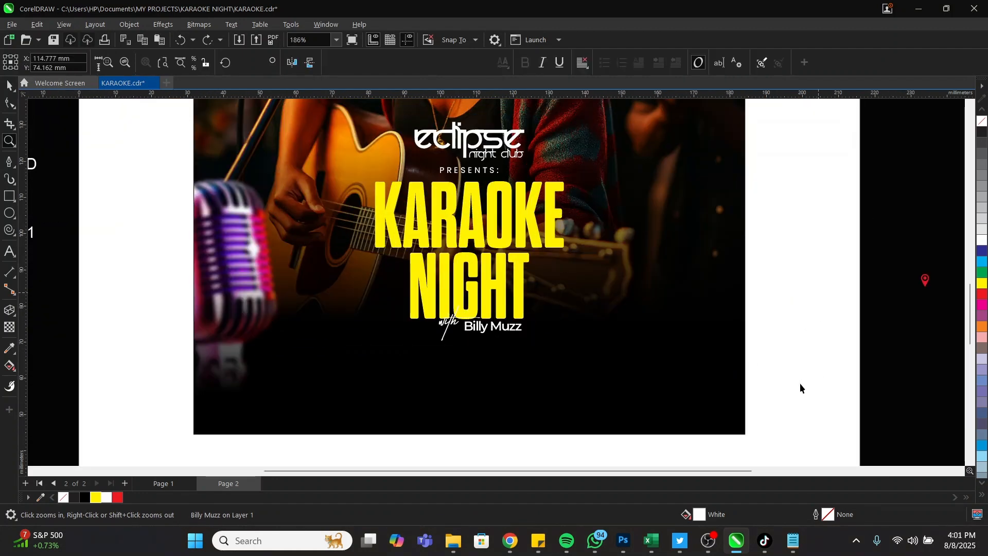
drag(818, 379, 370, 288)
right_click(570, 302)
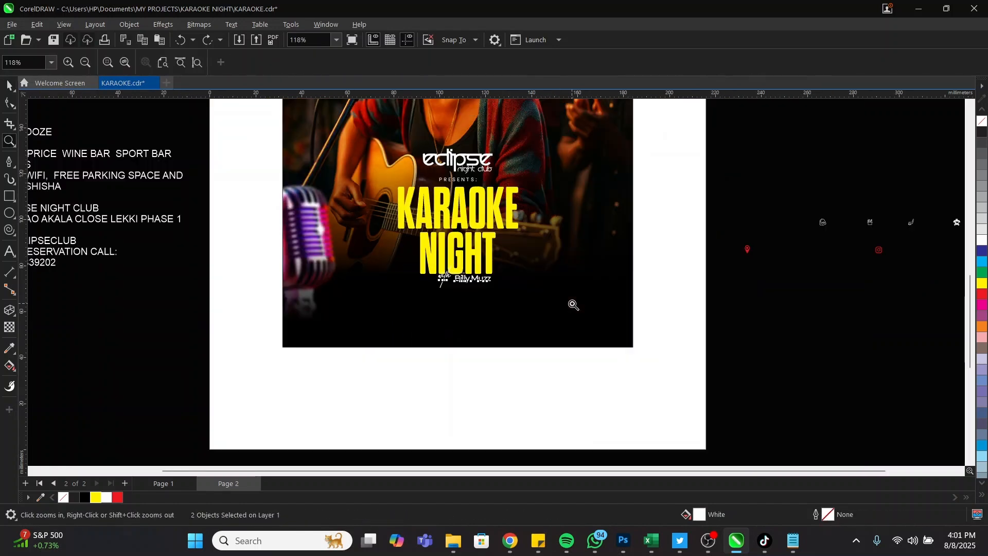
drag(431, 263, 518, 290)
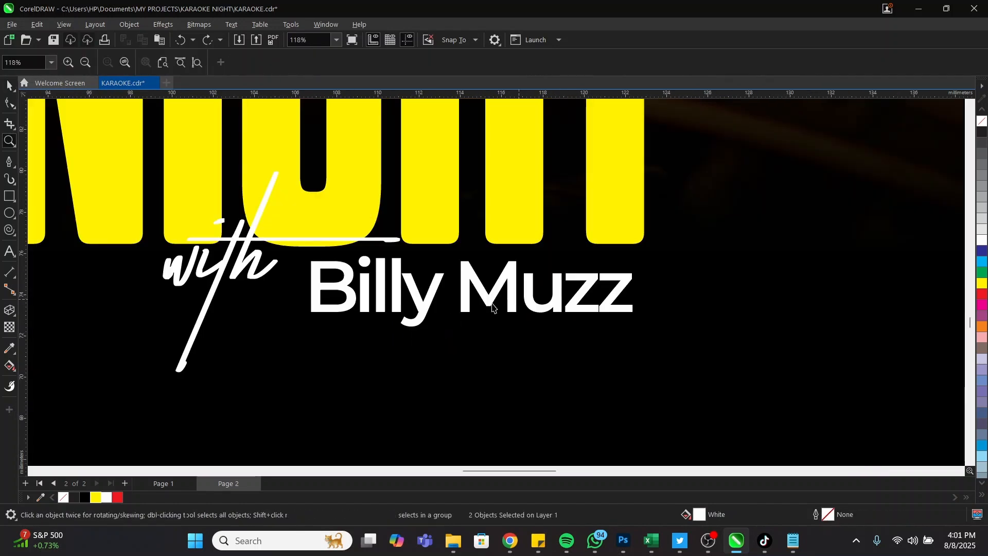
key(Escape)
click(229, 265)
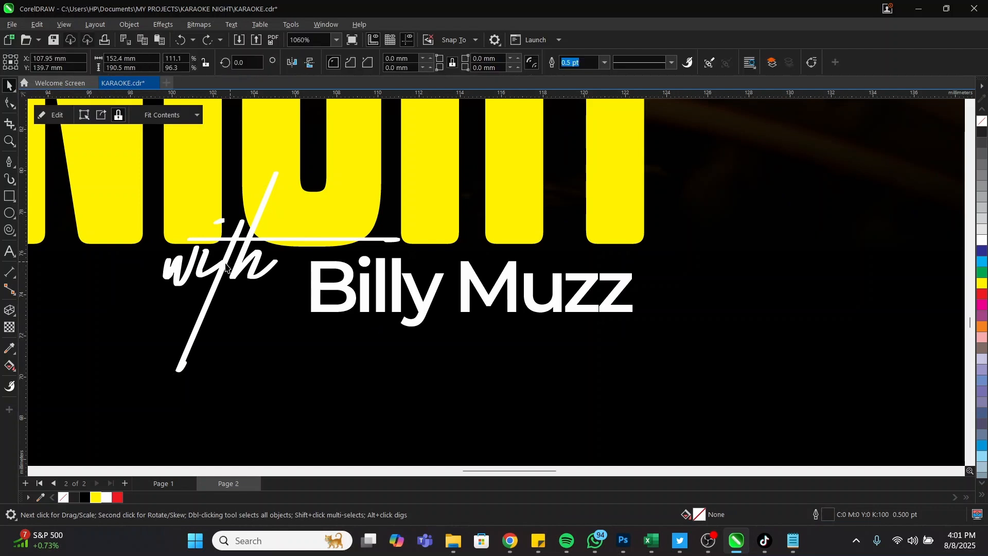
drag(227, 273, 137, 280)
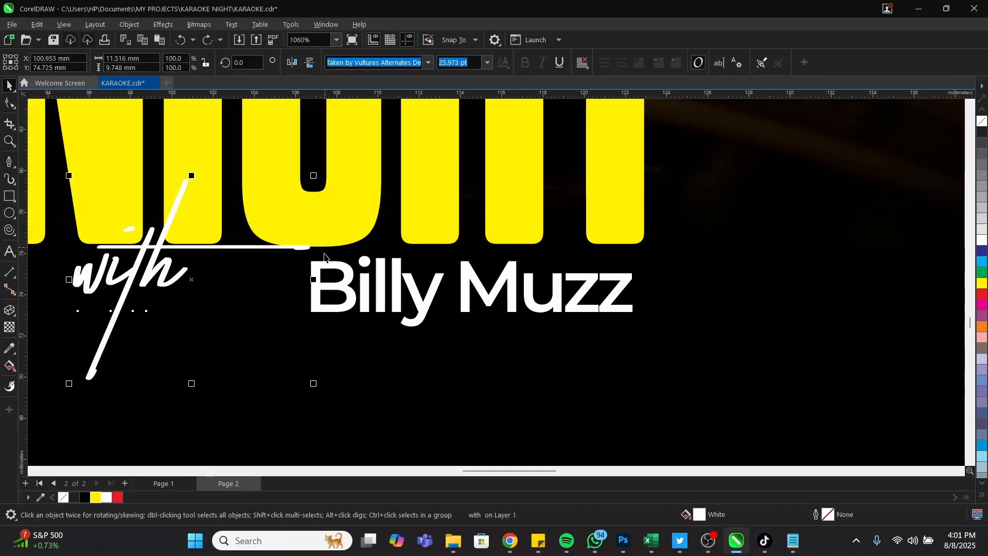
click(321, 295)
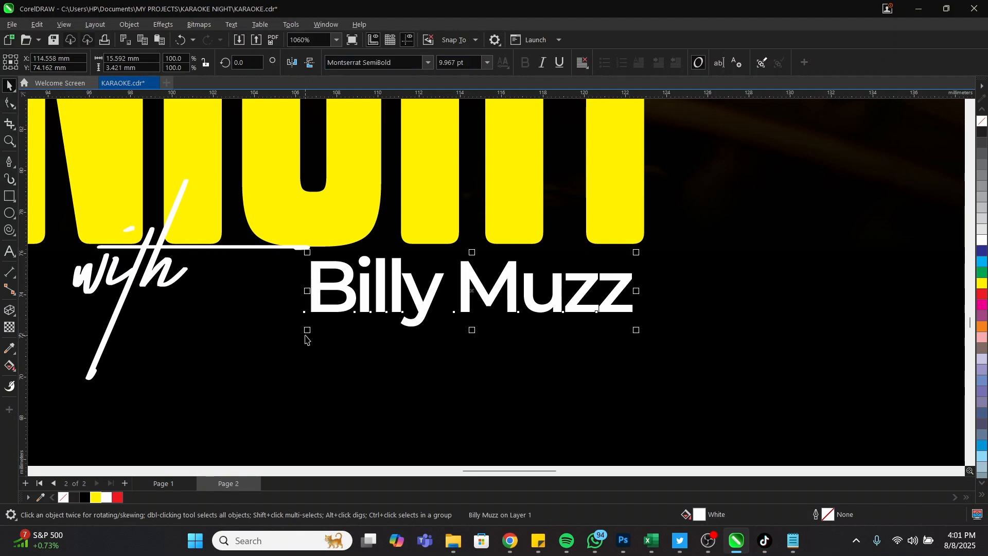
click(231, 372)
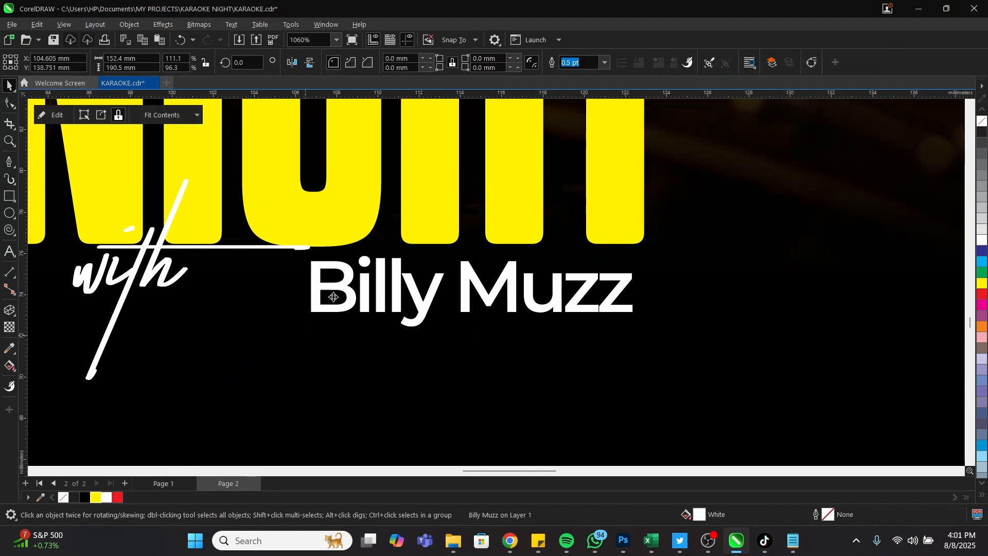
click(309, 323)
drag(308, 323, 223, 370)
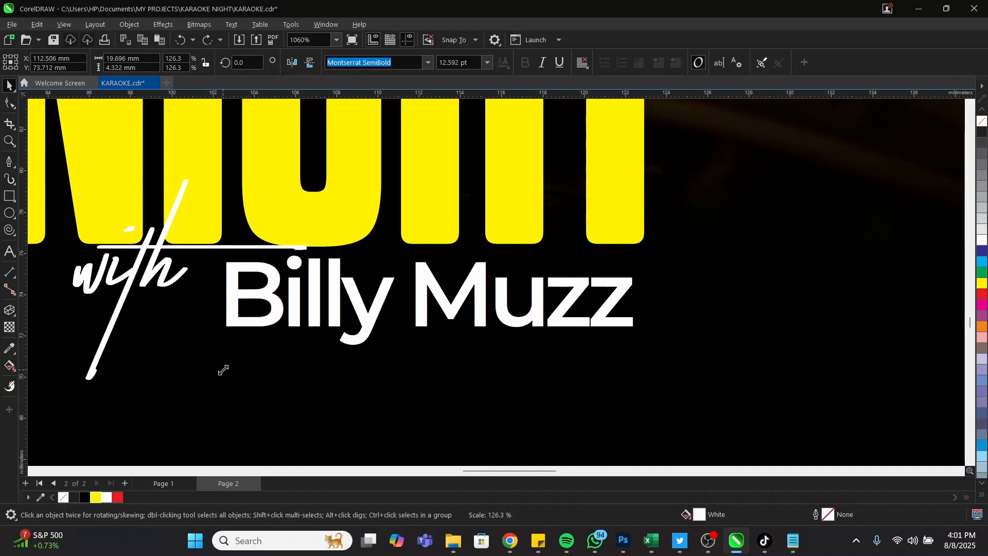
key(z)
right_click(589, 257)
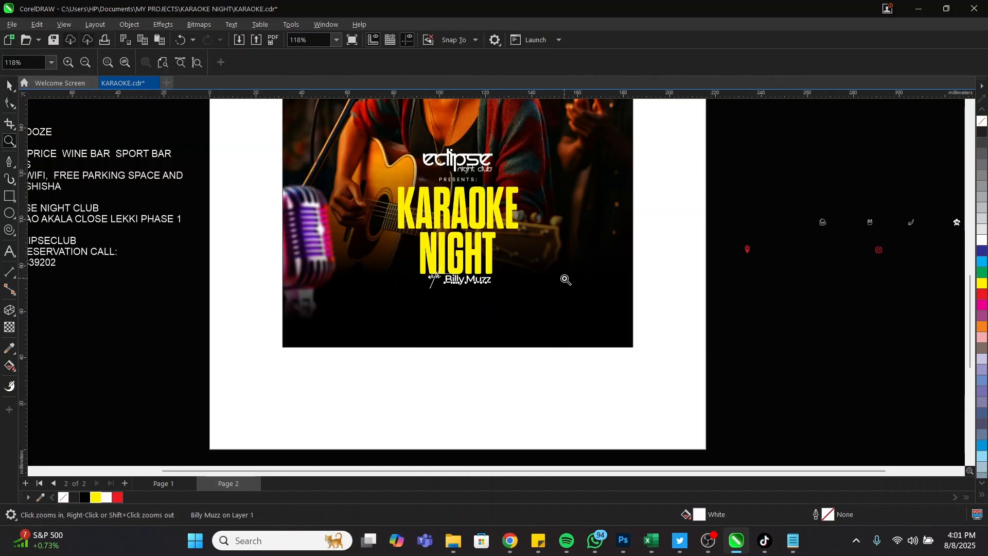
right_click(638, 296)
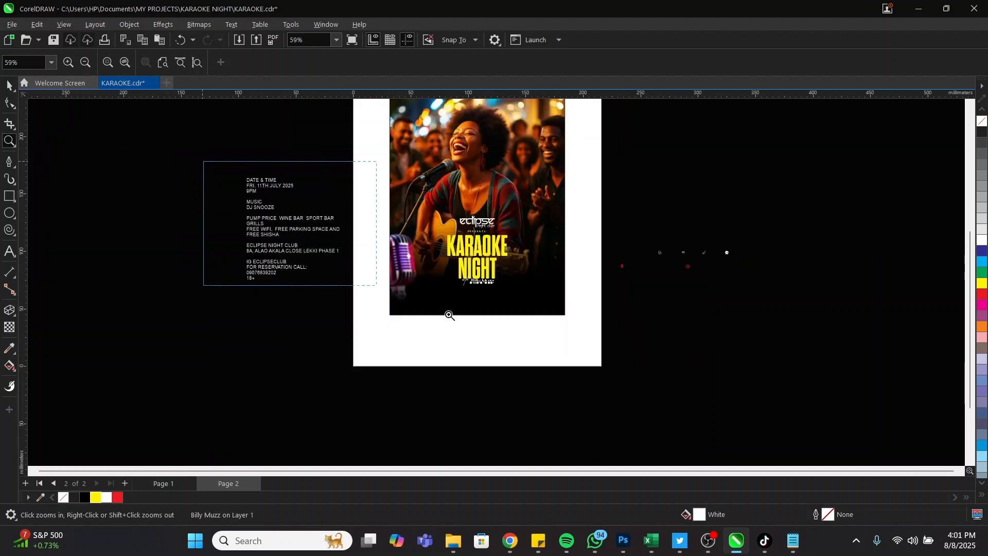
drag(203, 161, 625, 332)
Move the MUSIC / DJ SNOOZE lines from the side text block to the poster's lower left
key(space)
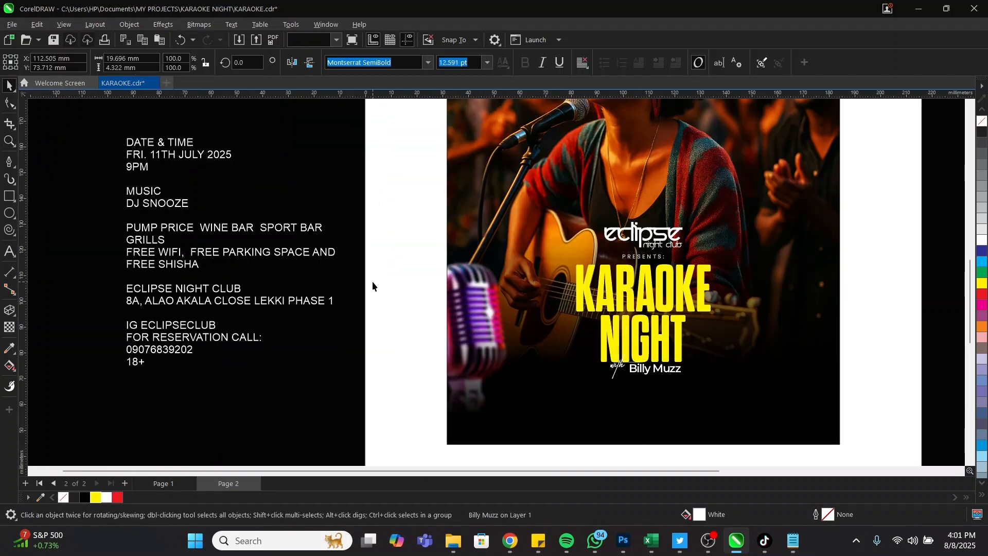
click(373, 284)
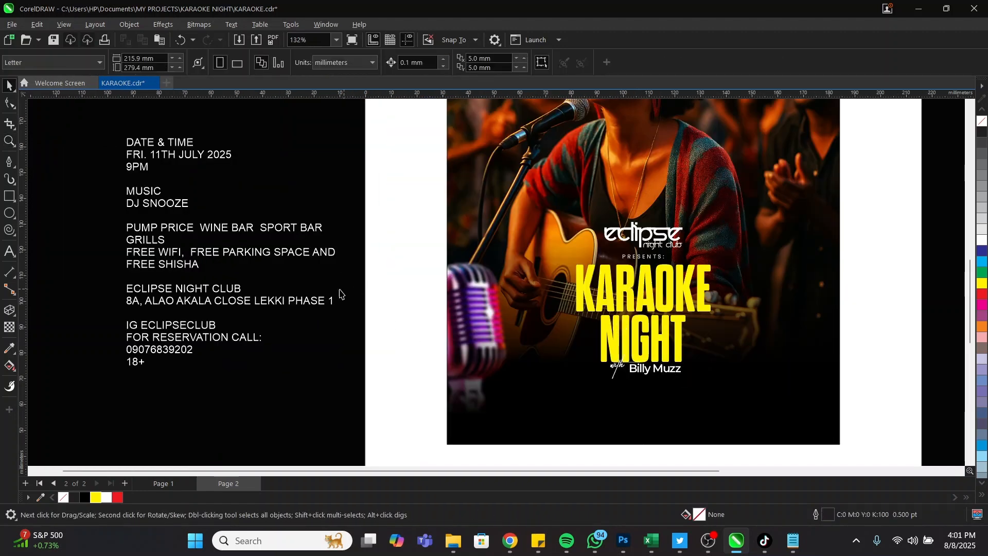
double_click(172, 204)
drag(171, 205, 111, 187)
key(ctrl+c)
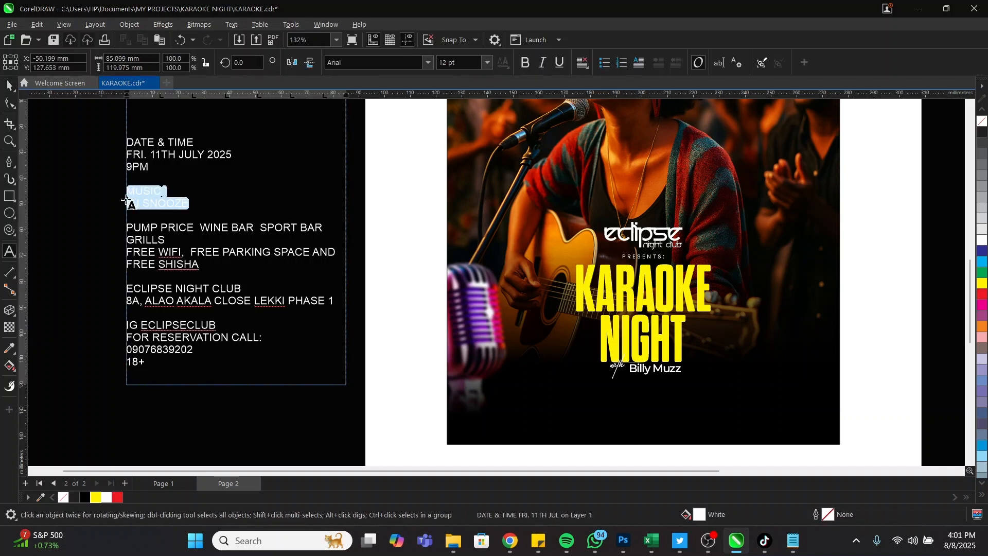
key(Delete)
click(499, 360)
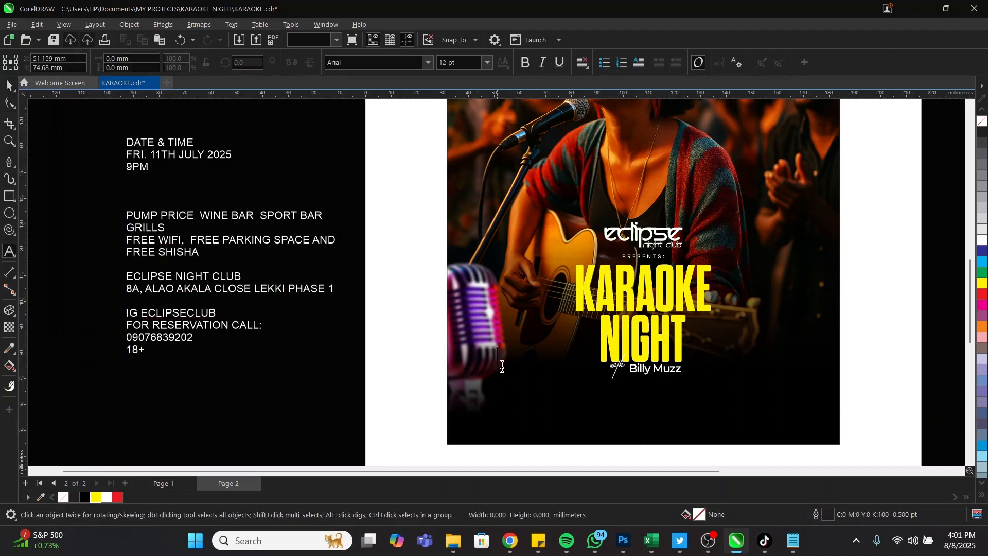
key(ctrl+v)
key(ctrl+space)
drag(522, 374, 517, 356)
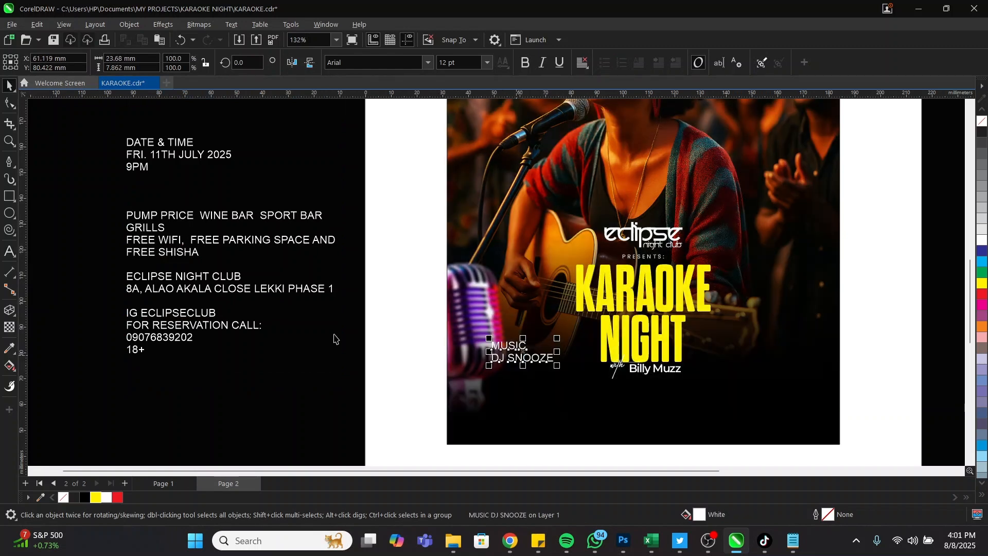
Move the date and time lines from the side block onto the poster's right side
double_click(161, 156)
drag(165, 173, 102, 139)
key(ctrl+c)
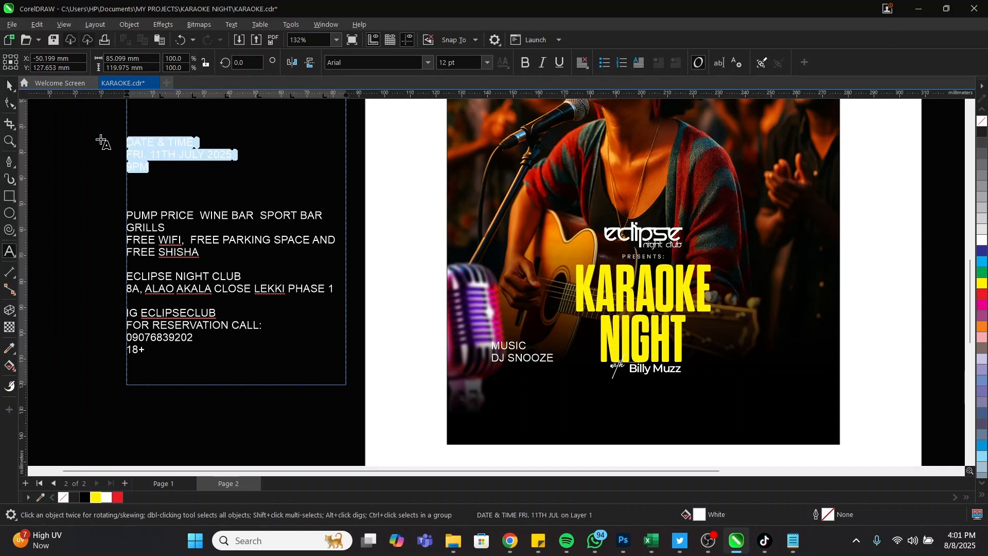
key(Delete)
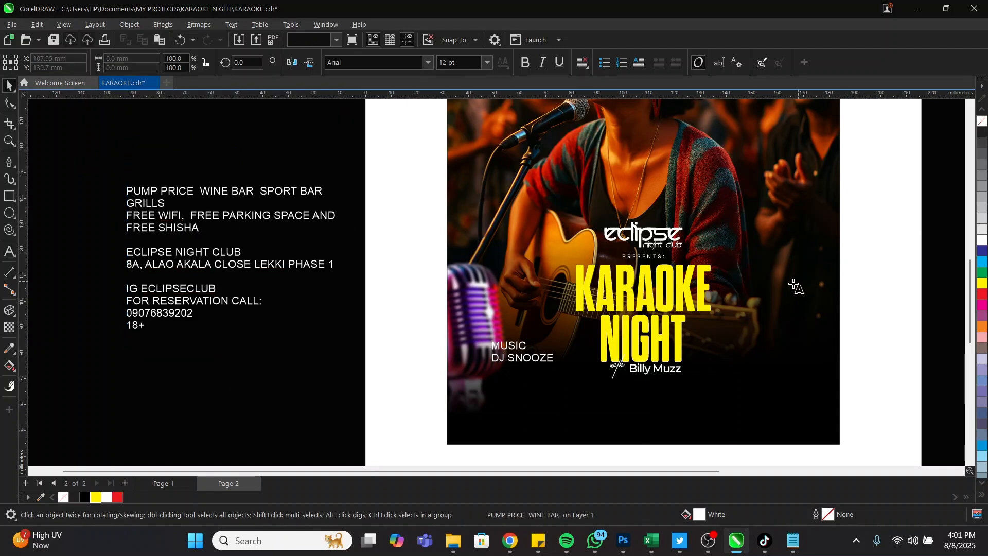
click(794, 279)
key(ctrl+v)
key(ctrl+space)
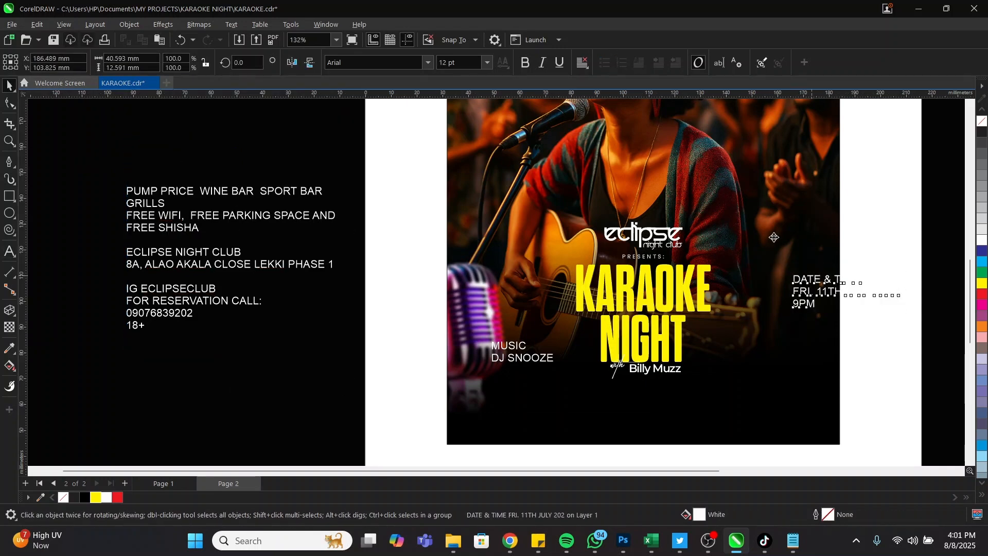
drag(817, 280, 738, 218)
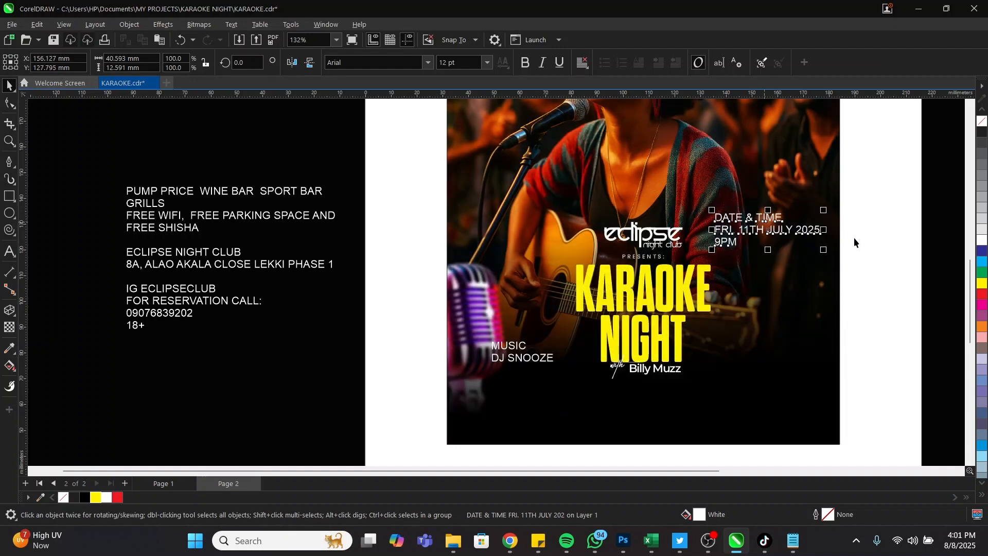
click(883, 215)
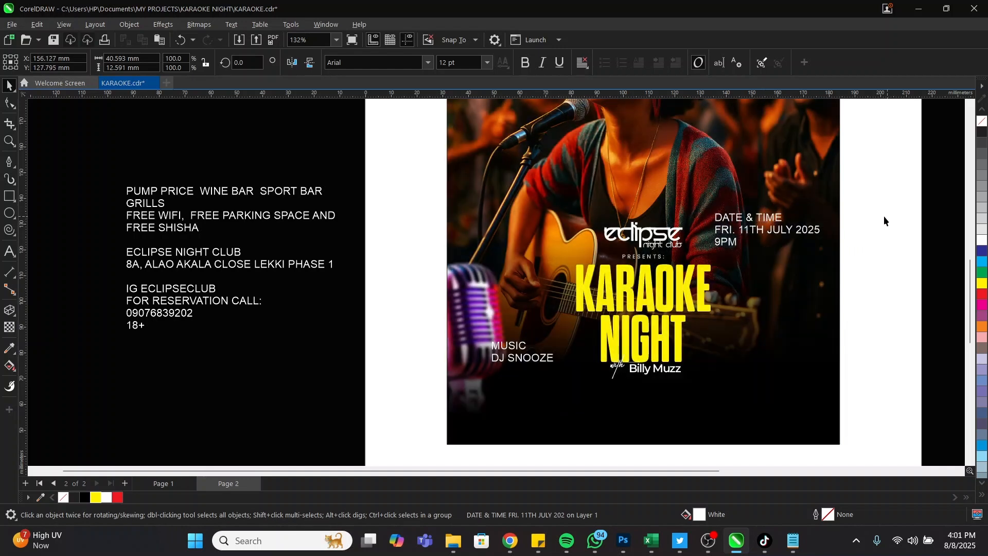
click(9, 197)
Draw a tall rectangle on the poster's right side below the date
mouse_move(740, 293)
mouse_down()
mouse_move(808, 383)
mouse_move(790, 370)
mouse_up()
key(space)
drag(773, 333, 789, 322)
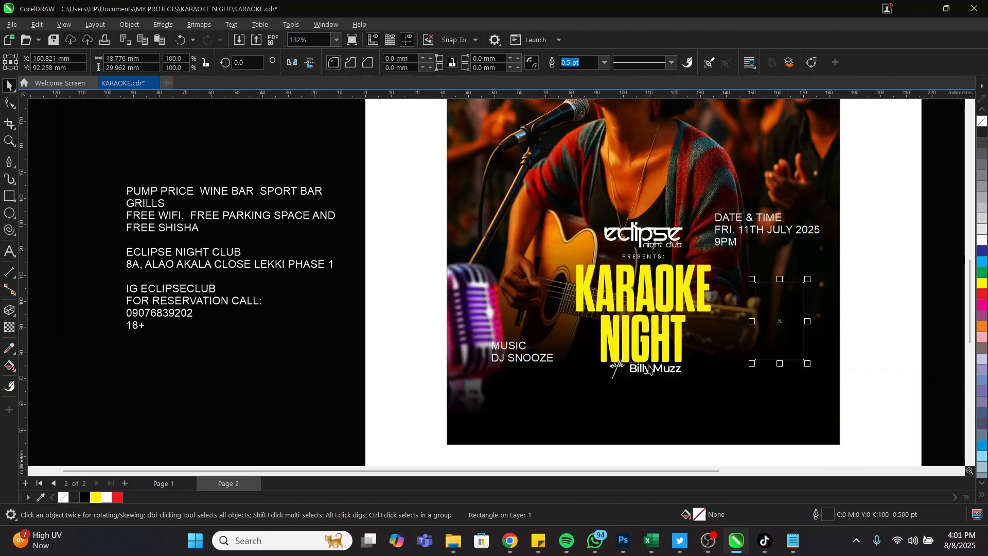
Give the rectangle a white outline 2.0 pt wide
right_click(102, 499)
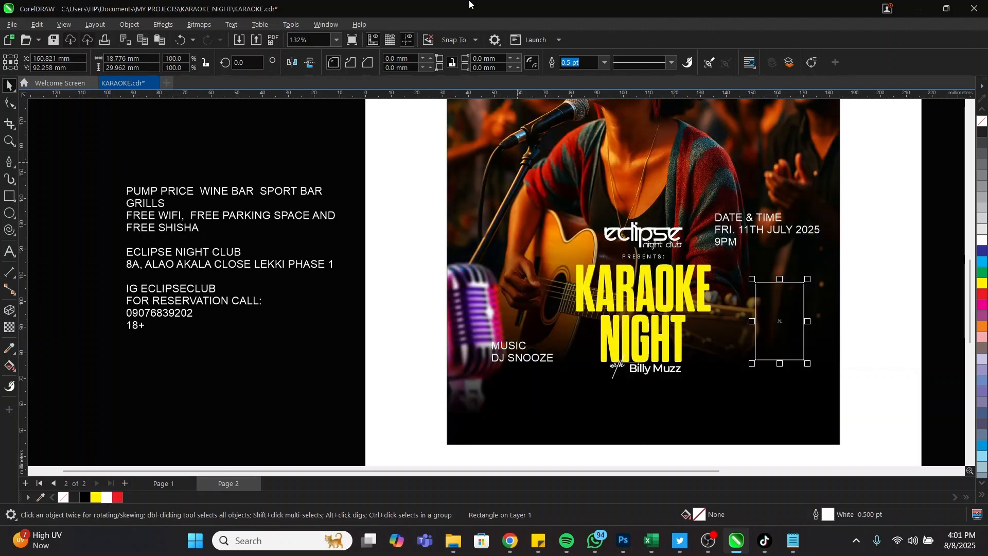
click(604, 63)
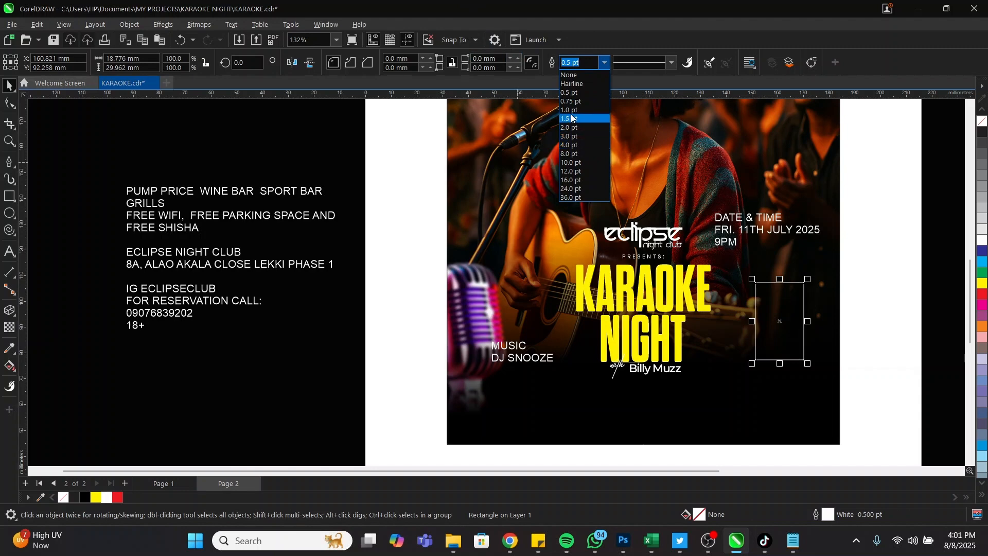
click(575, 110)
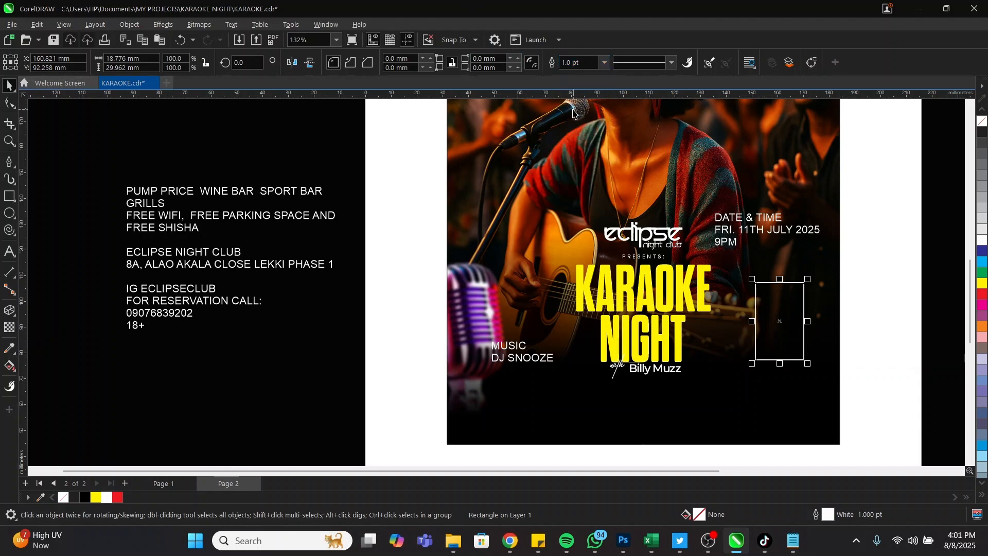
click(604, 62)
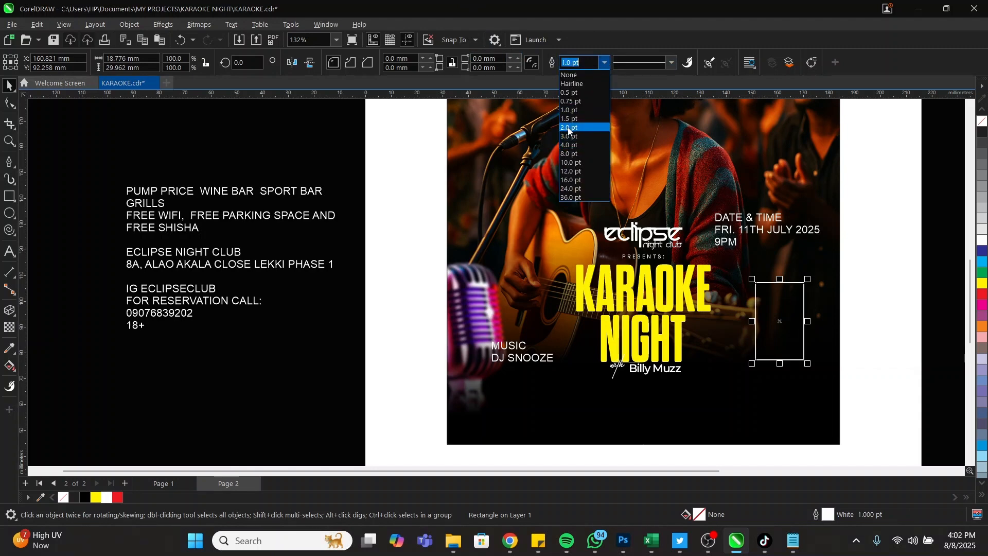
click(569, 131)
scroll(902, 358, up, 5)
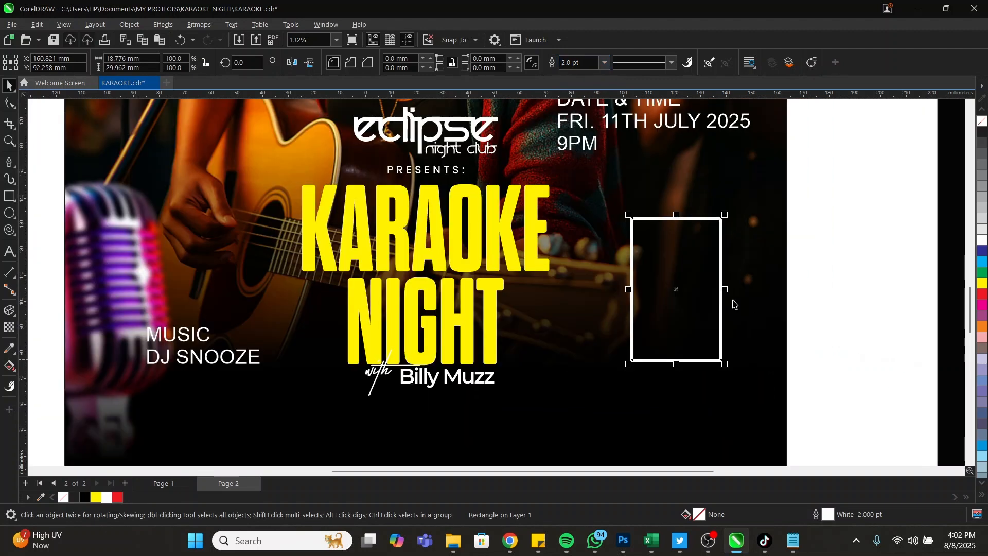
Round all four rectangle corners evenly to about 4.139 mm, undoing a single-corner attempt
click(8, 107)
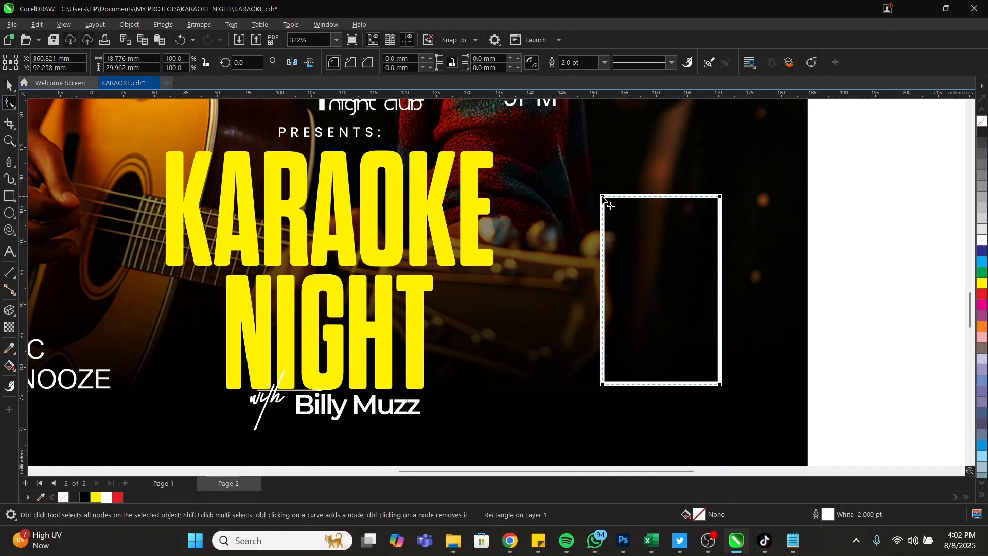
drag(602, 197, 605, 199)
drag(612, 205, 603, 249)
key(ctrl+z)
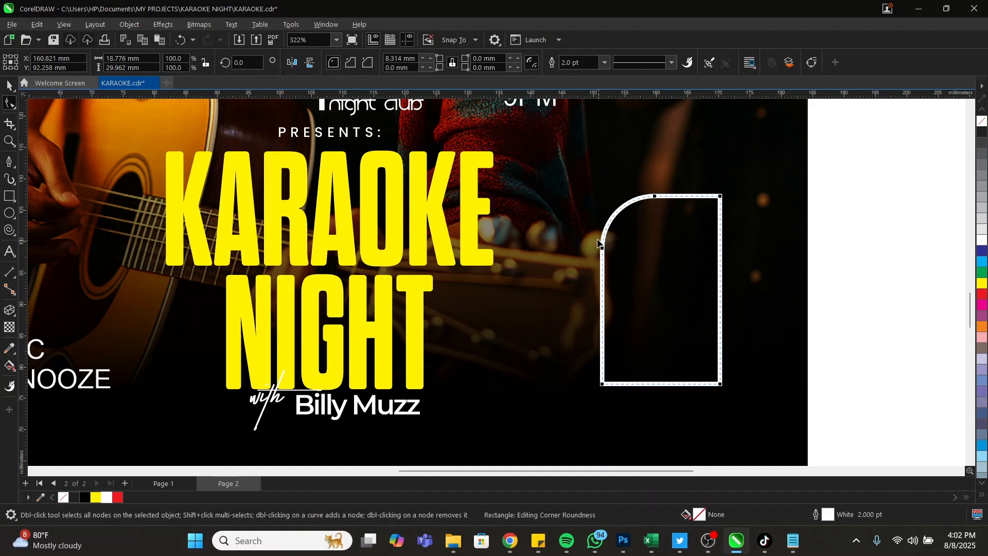
key(ctrl+z)
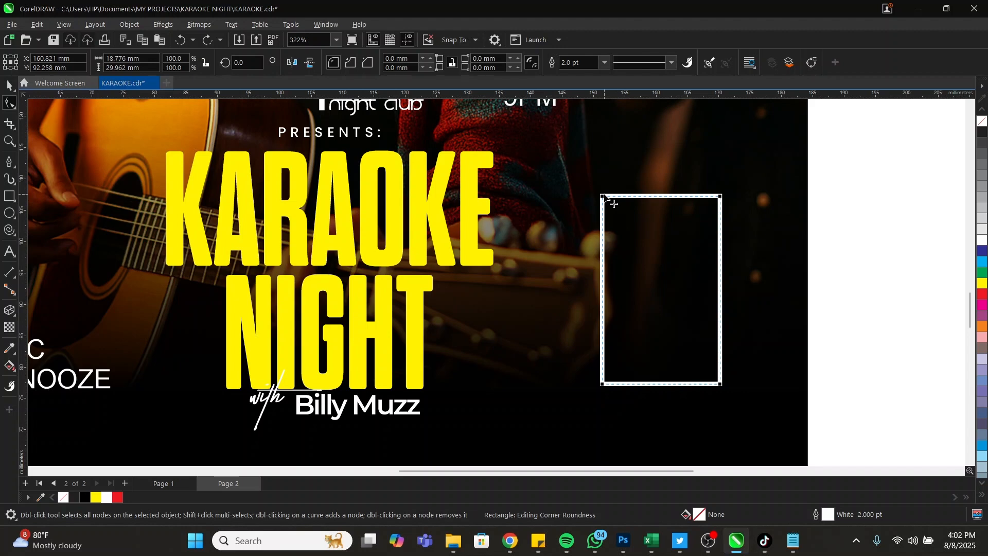
drag(603, 196, 602, 222)
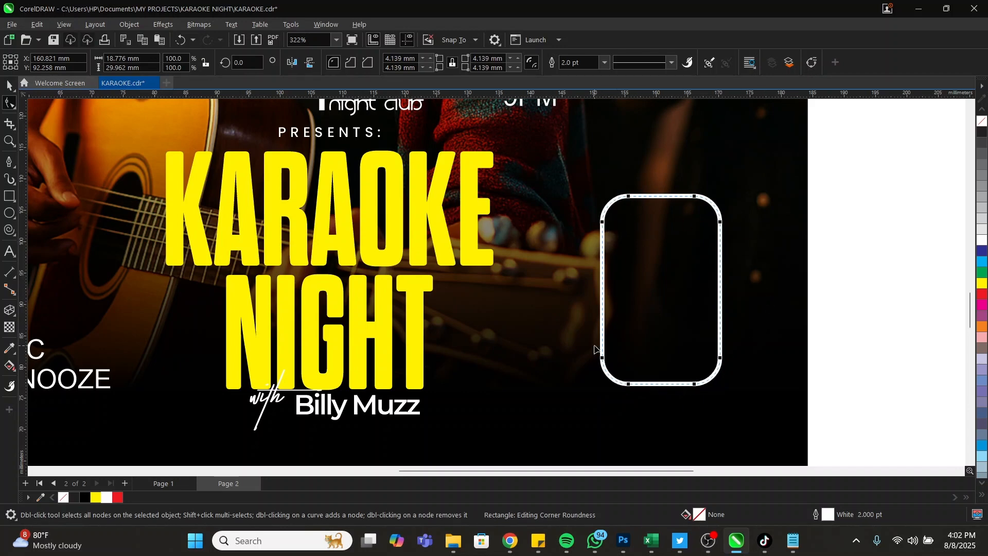
click(9, 196)
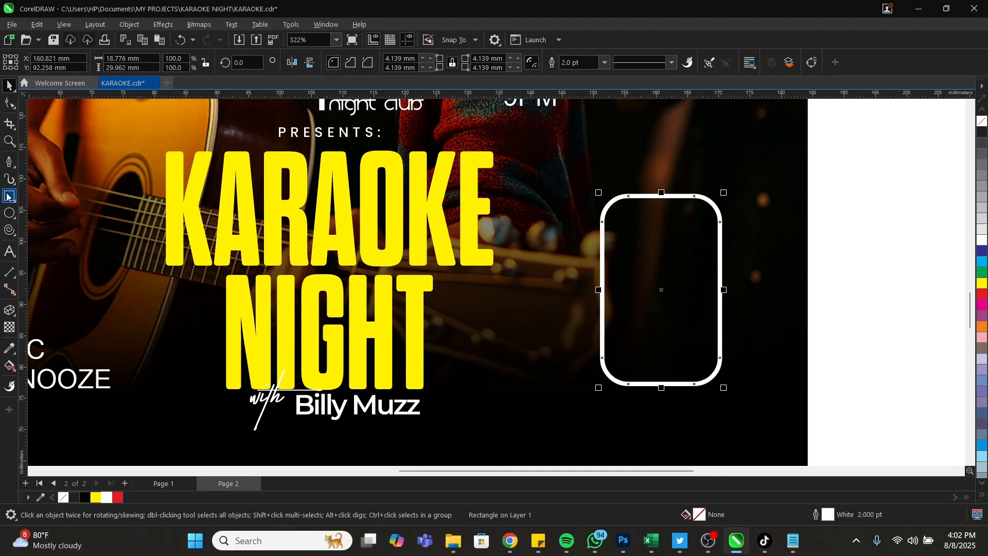
Draw a thin red, outline-free rectangle against the rounded box's left side
drag(602, 232, 571, 317)
key(space)
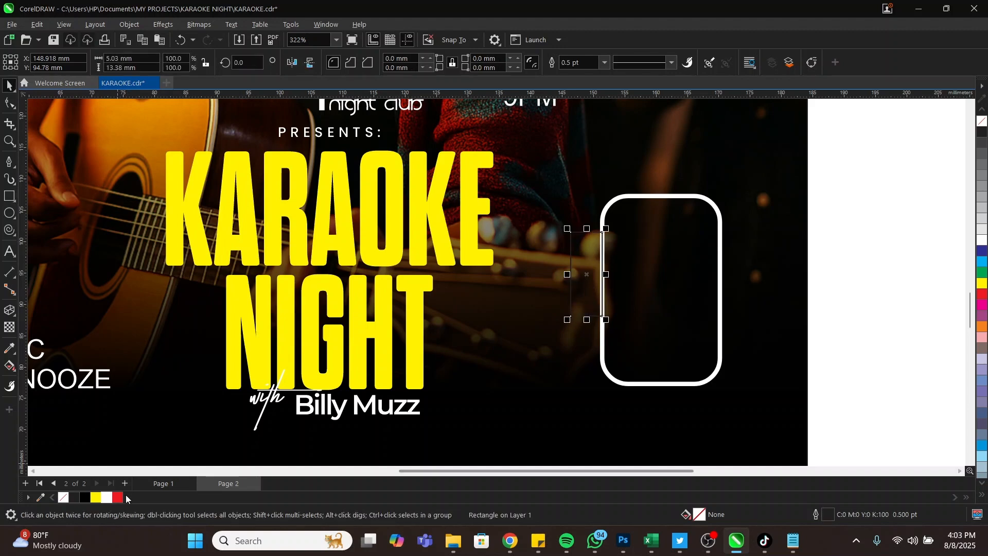
click(119, 497)
right_click(63, 497)
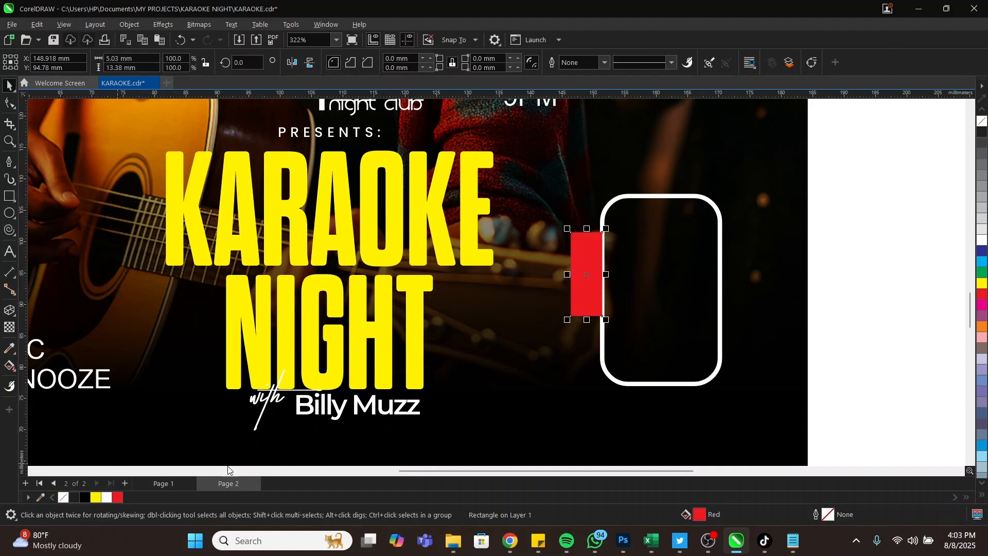
click(652, 196)
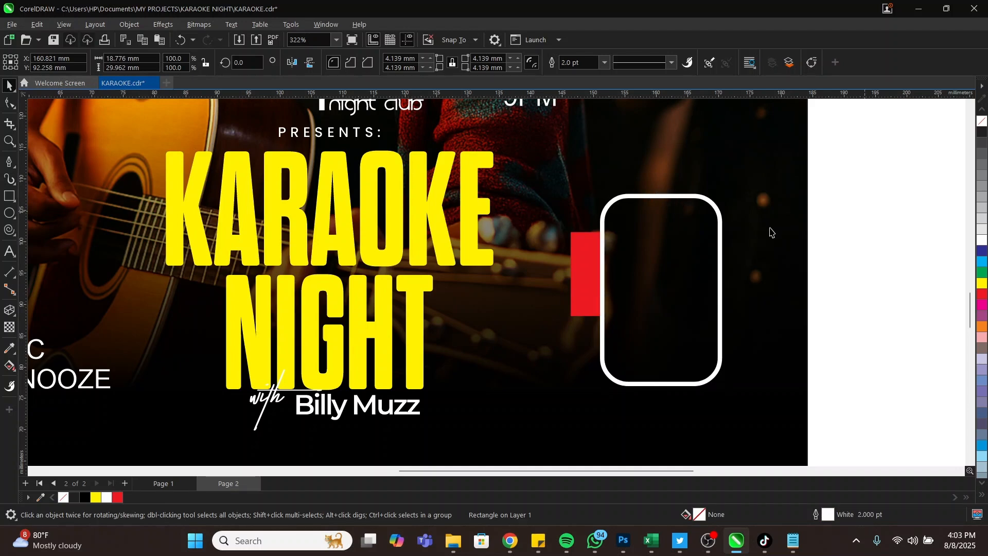
key(z)
right_click(651, 252)
drag(528, 260, 578, 322)
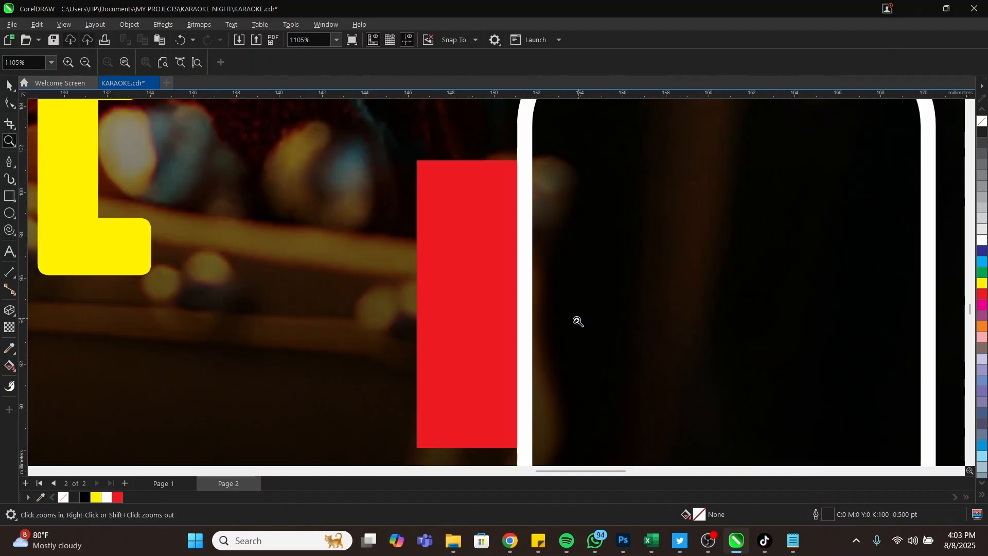
key(space)
click(445, 313)
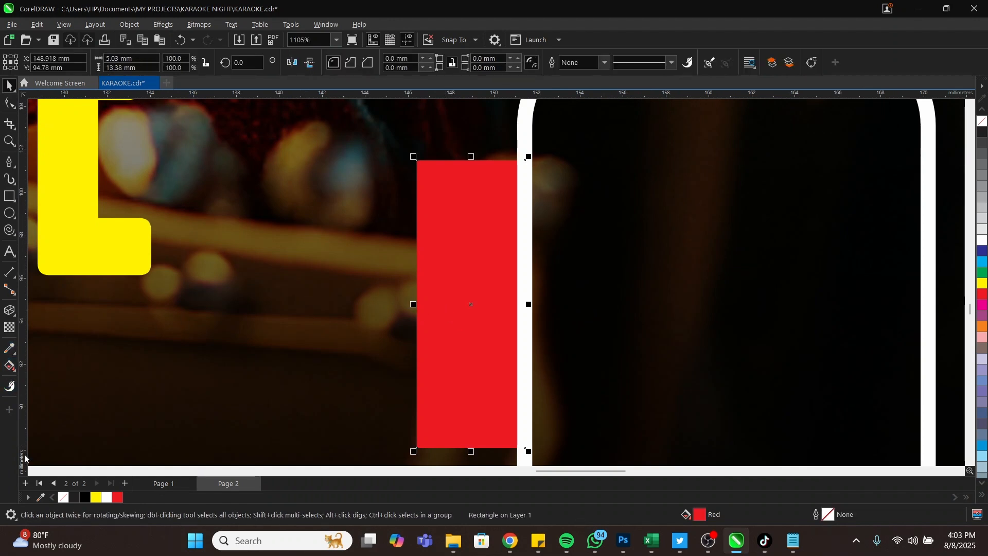
Fill the red tab with a left-to-right gradient from bright red to dark red
click(9, 366)
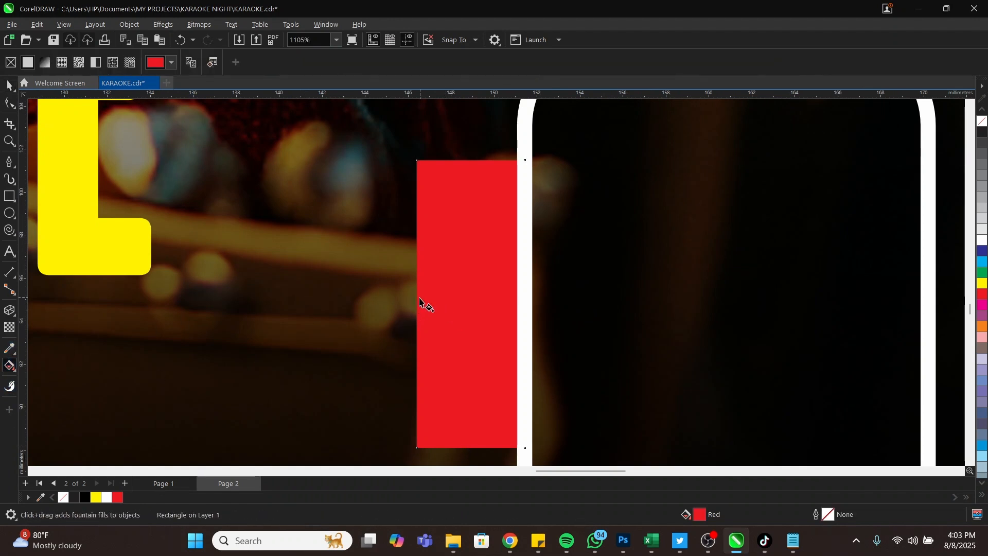
click(7, 367)
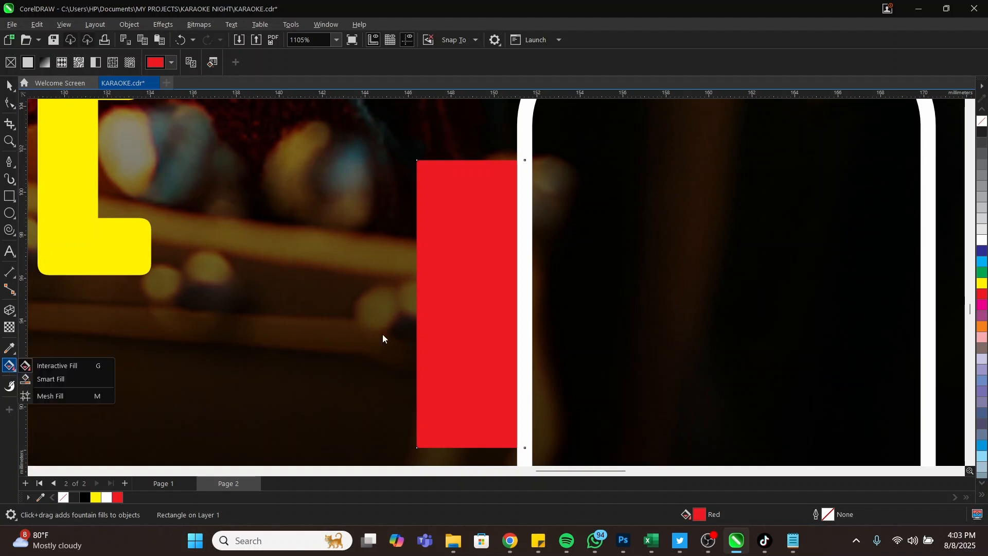
click(78, 366)
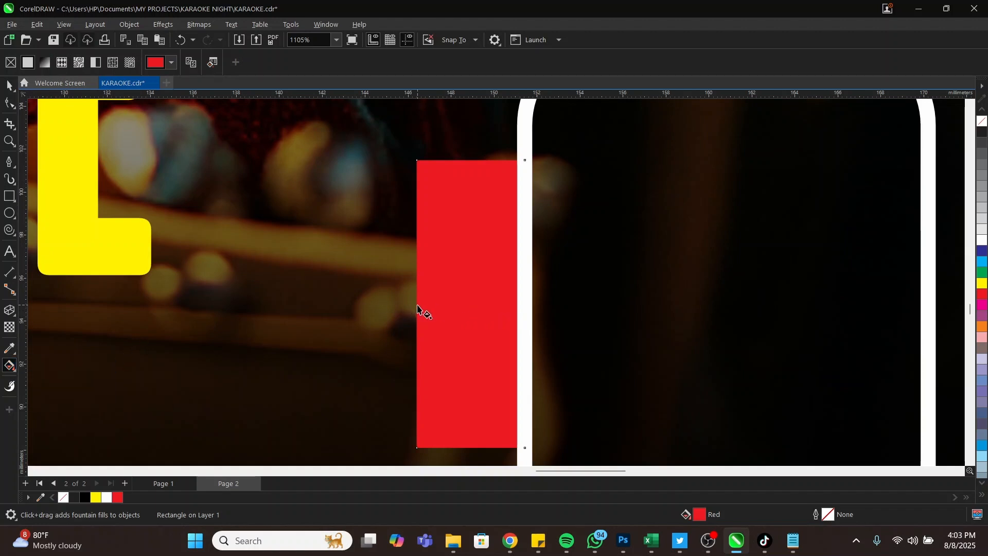
drag(417, 306, 517, 307)
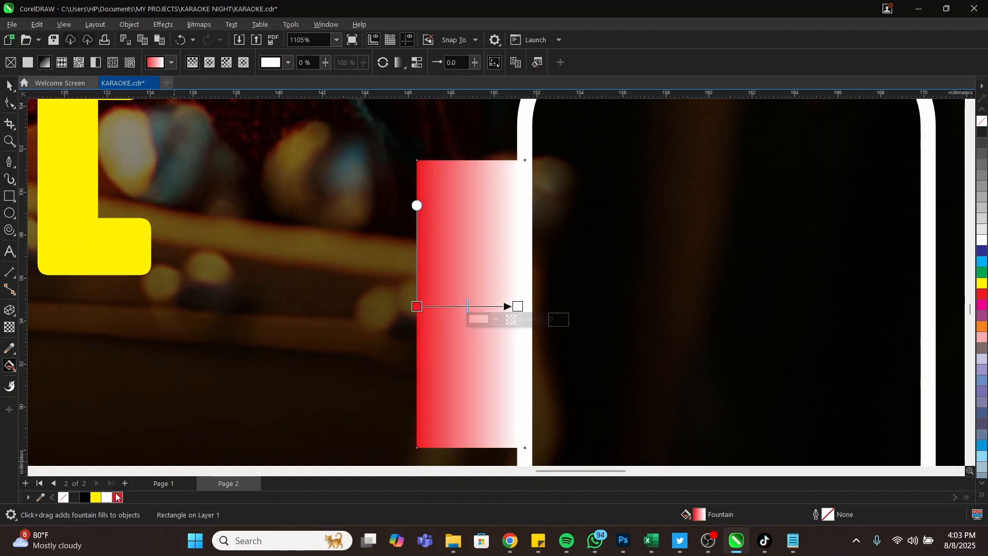
click(518, 307)
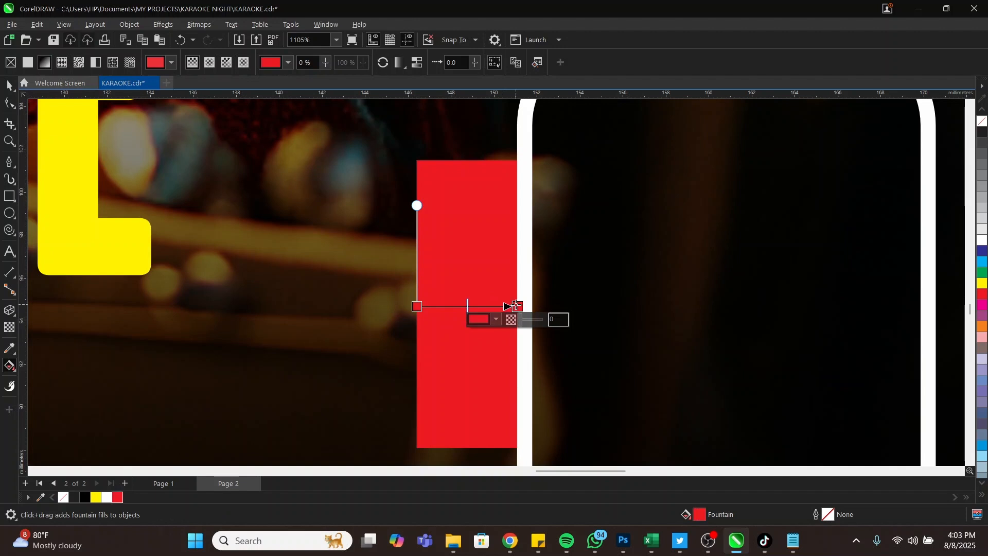
click(497, 320)
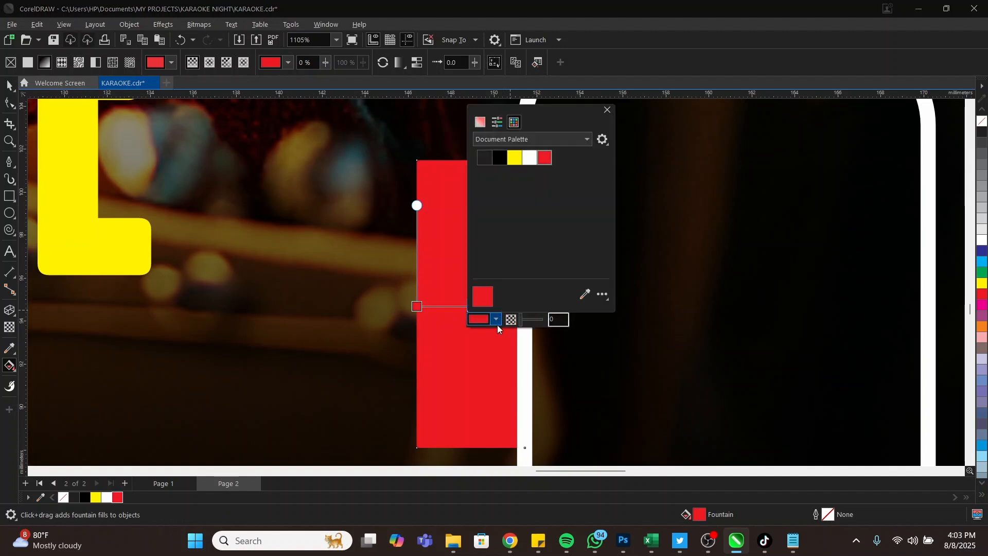
click(481, 123)
drag(544, 156, 585, 199)
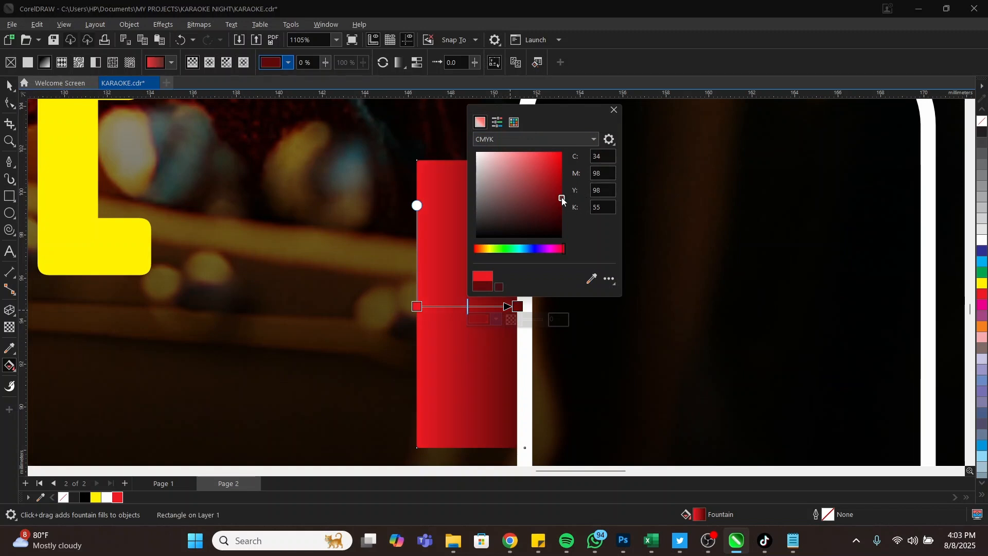
click(614, 110)
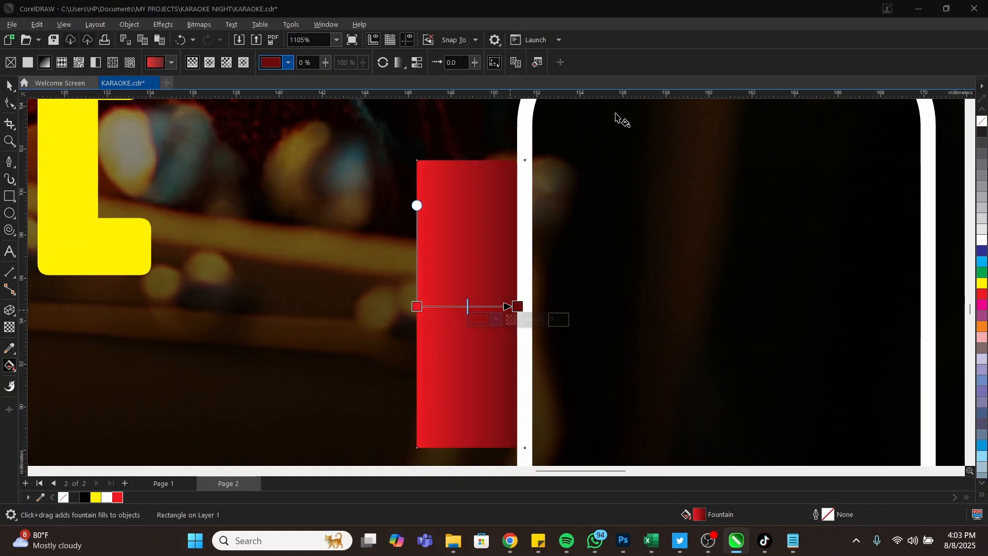
click(10, 85)
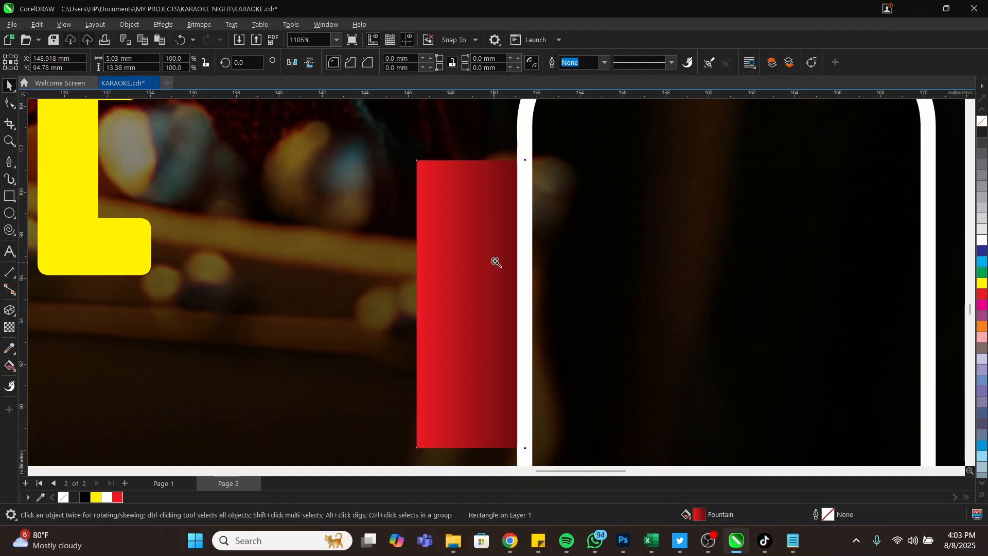
key(z)
scroll(549, 279, down, 5)
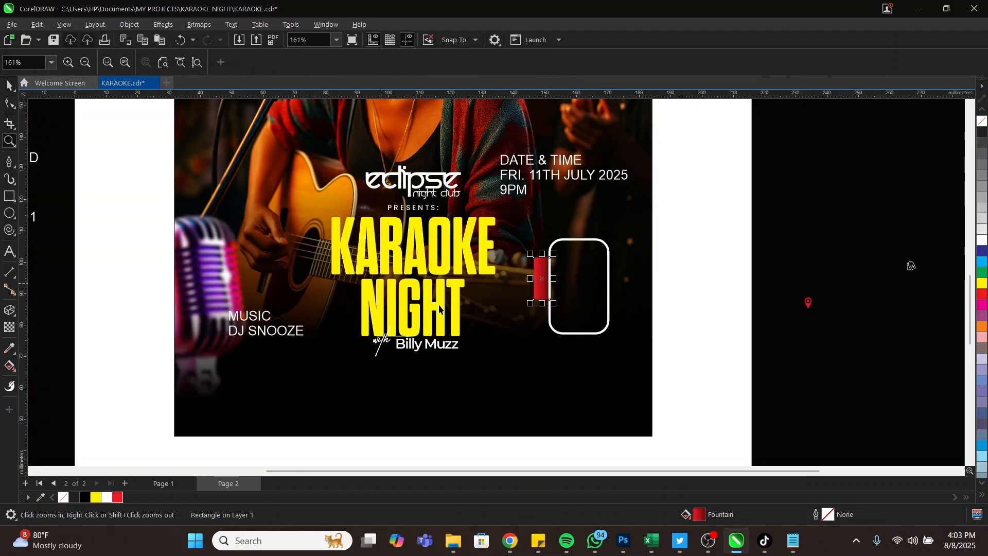
Split the DATE & TIME line into its own text and place it near the red tab
key(space)
click(540, 160)
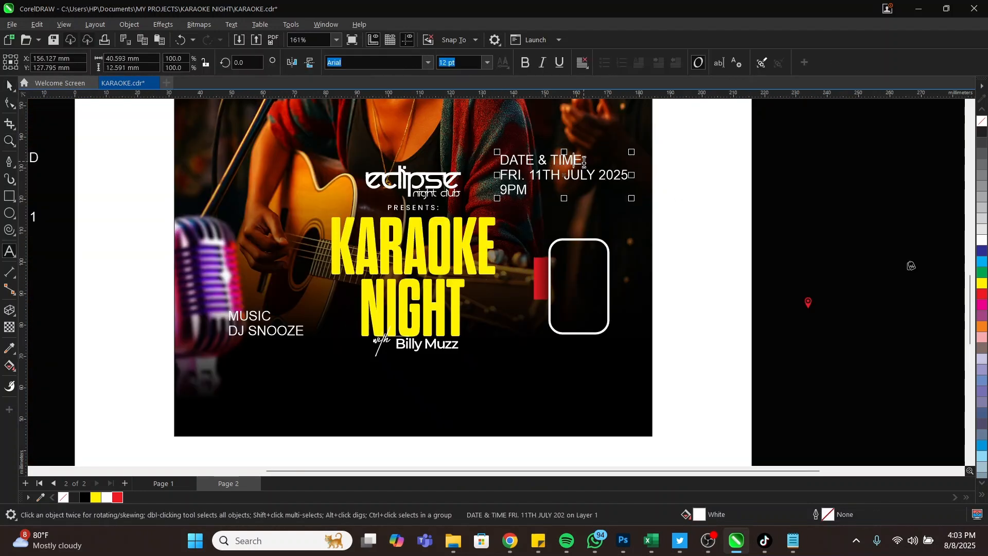
double_click(582, 160)
drag(582, 160, 501, 154)
key(ctrl+c)
key(BackSpace)
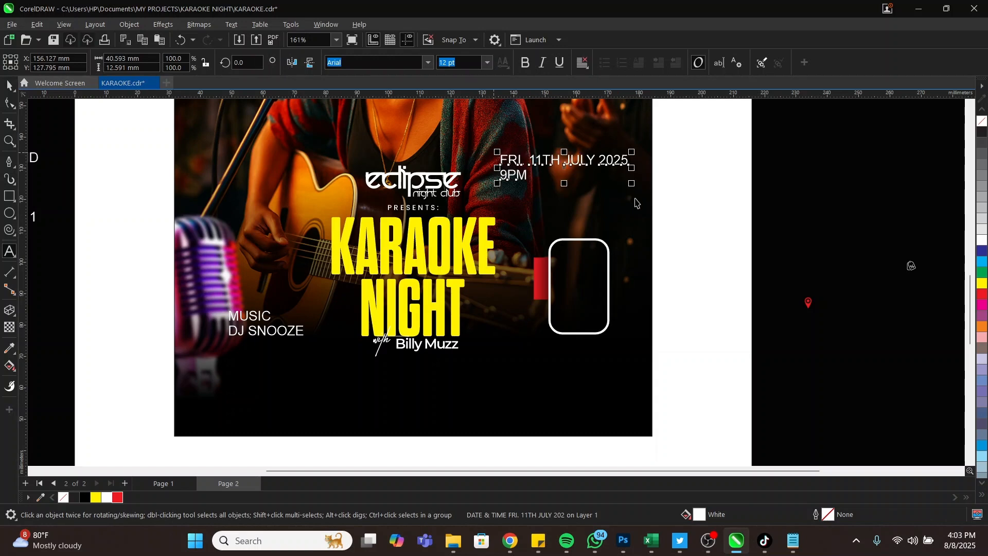
key(Escape)
click(530, 312)
key(ctrl+v)
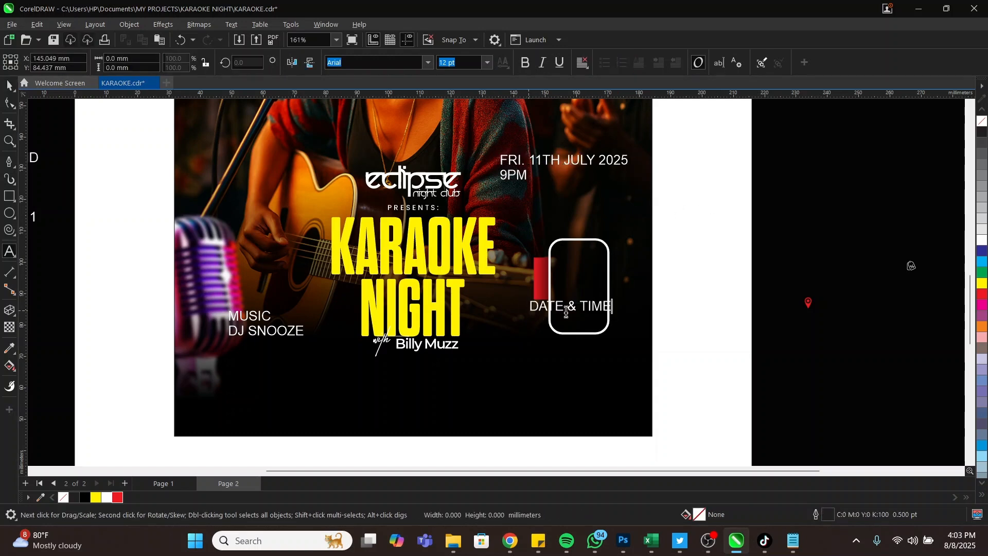
key(ctrl+space)
drag(624, 319, 528, 324)
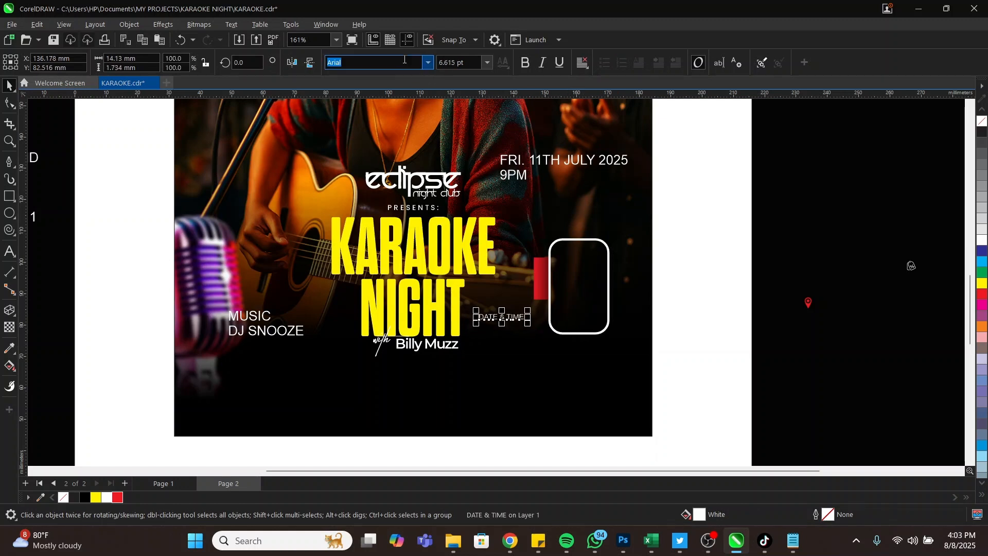
Set DATE & TIME in Poppins SemiBold and shrink it slightly
text(Poppins)
key(Return)
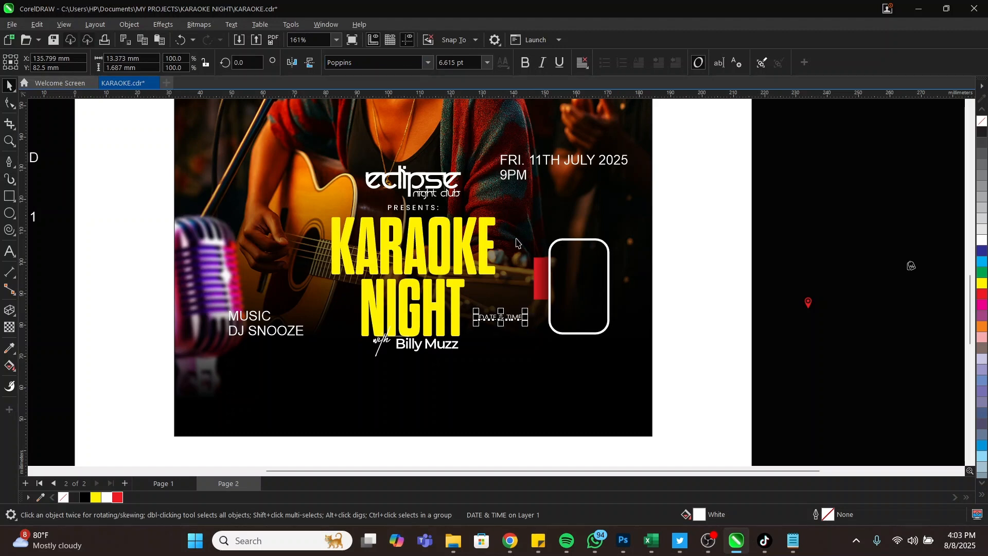
scroll(517, 242, up, 3)
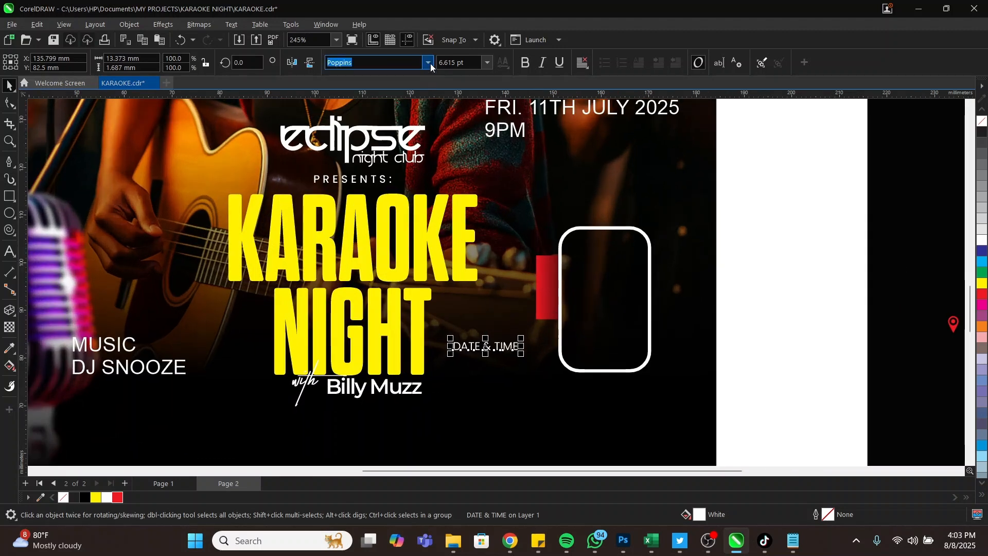
click(429, 62)
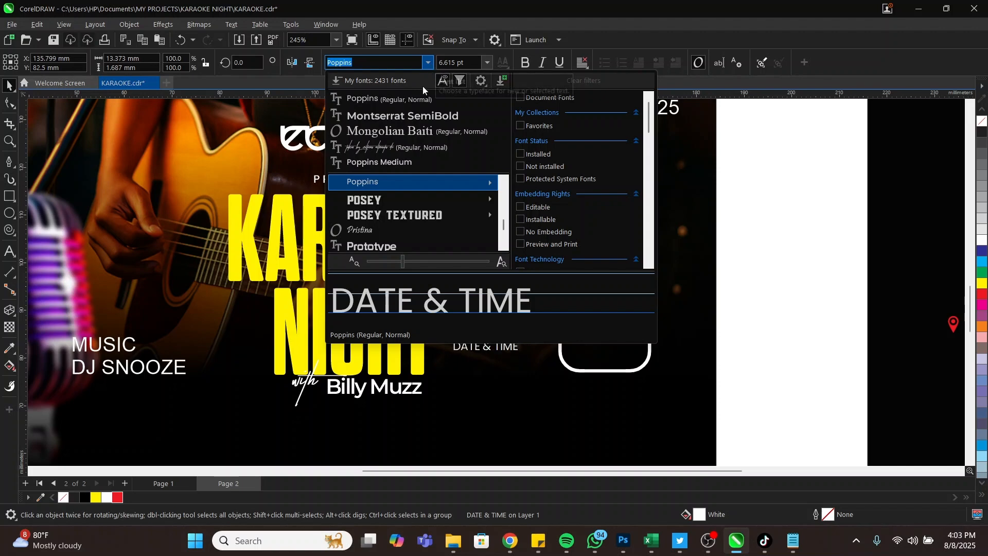
mouse_move(396, 177)
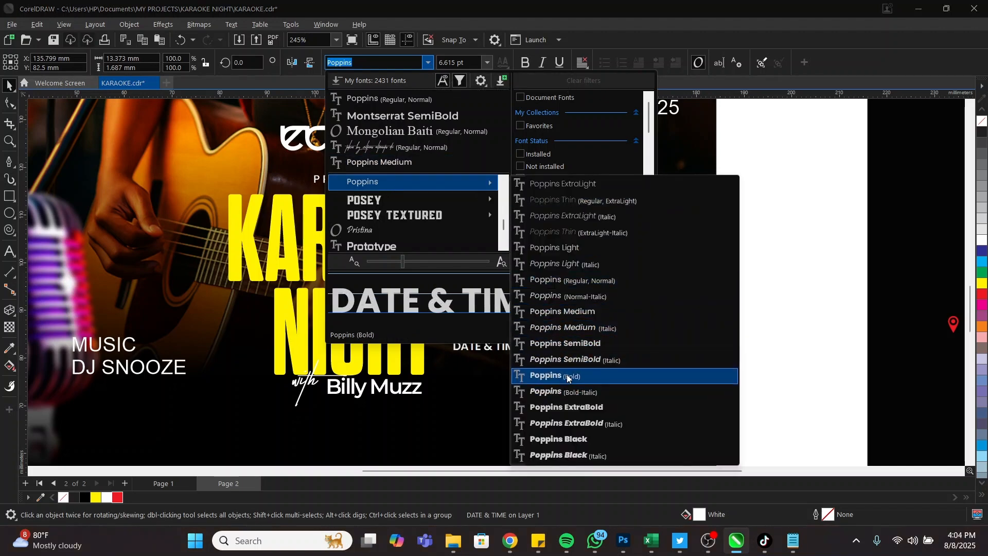
click(601, 344)
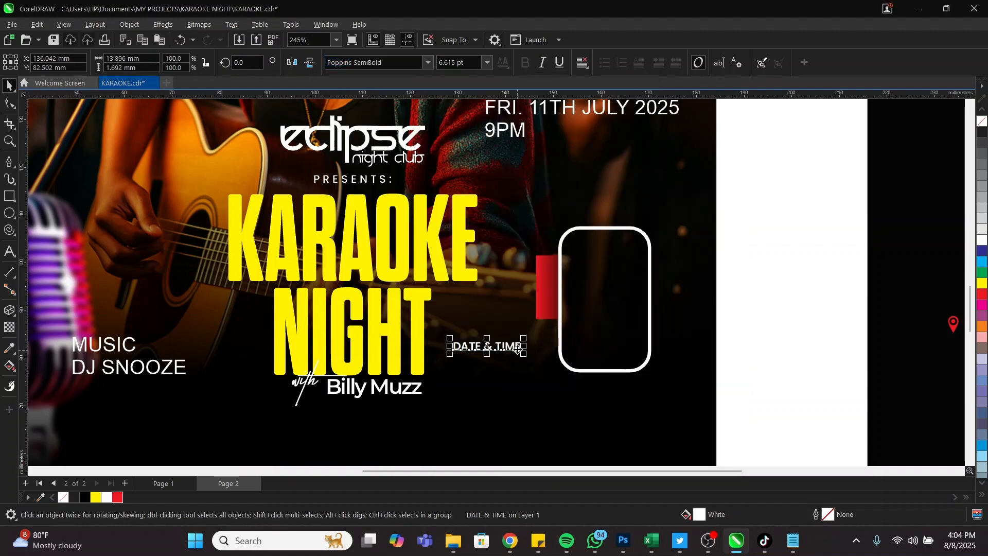
drag(524, 356, 514, 355)
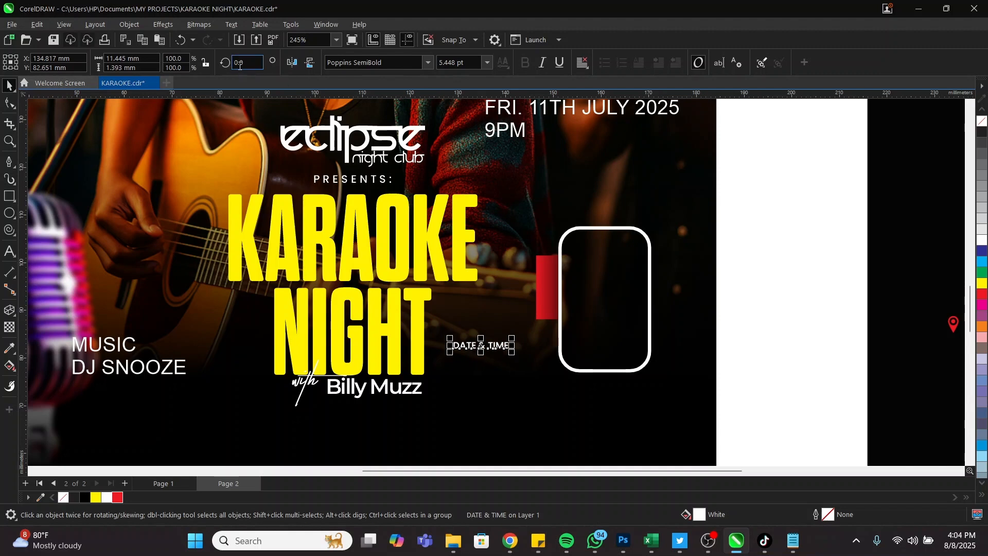
Rotate DATE & TIME 90 degrees and centre it on the red tab
text(90)
key(Return)
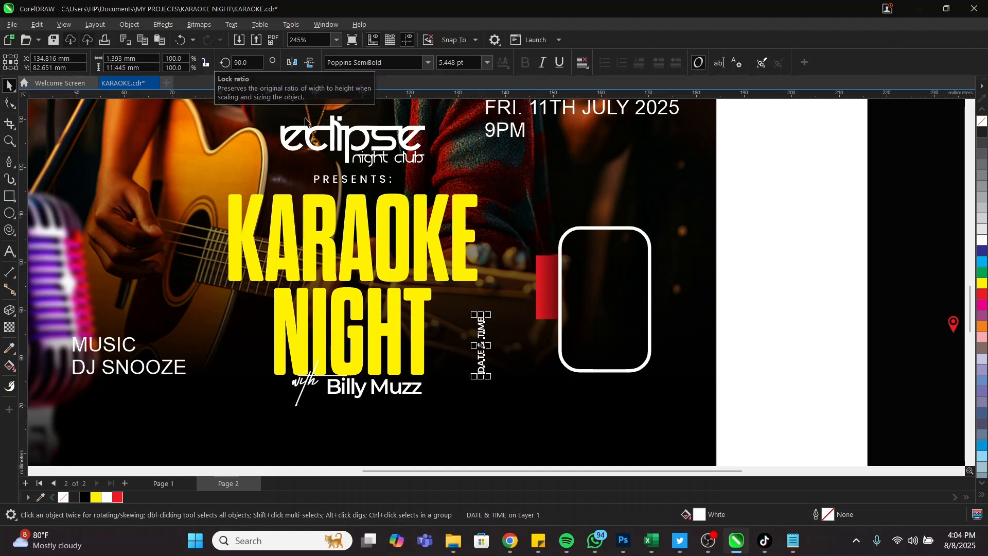
shift+click(544, 269)
key(c)
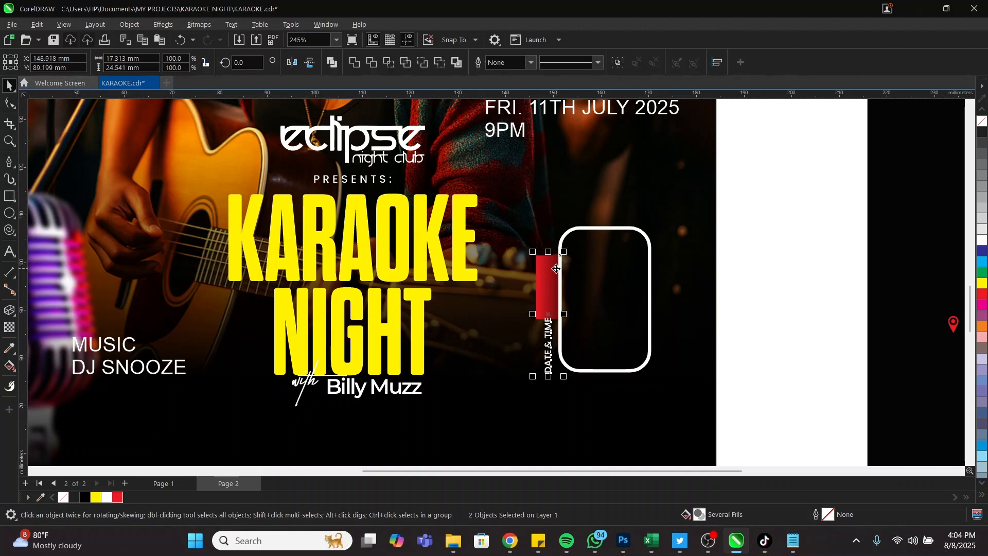
key(e)
click(578, 269)
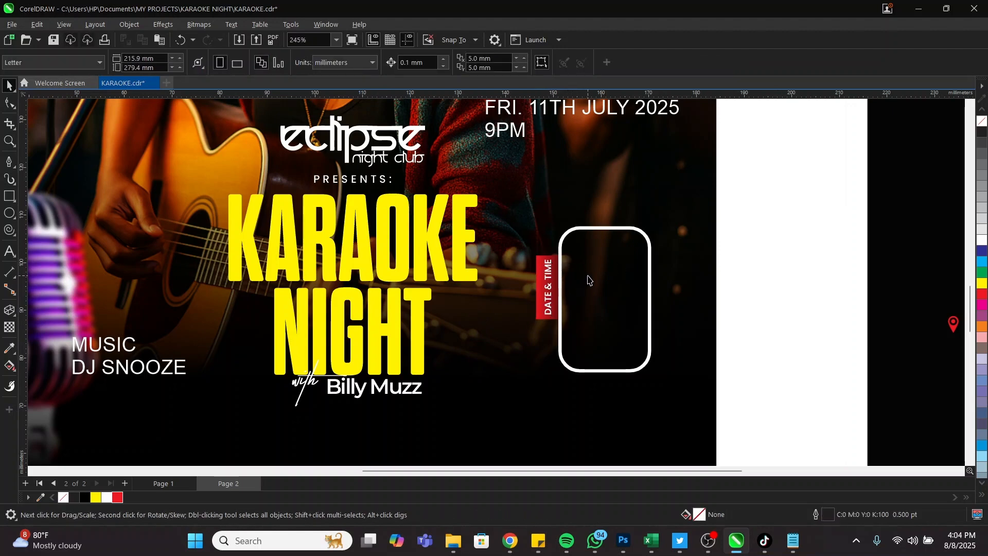
Break the date text into lines FRI., 11TH, JULY, 2025, and remove 9PM from it
scroll(588, 279, down, 1)
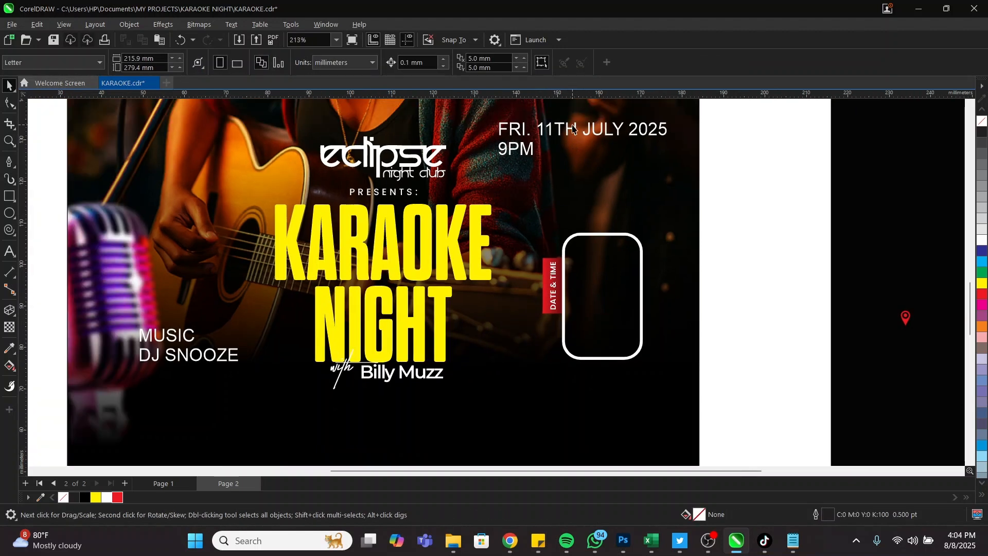
double_click(541, 132)
key(Return)
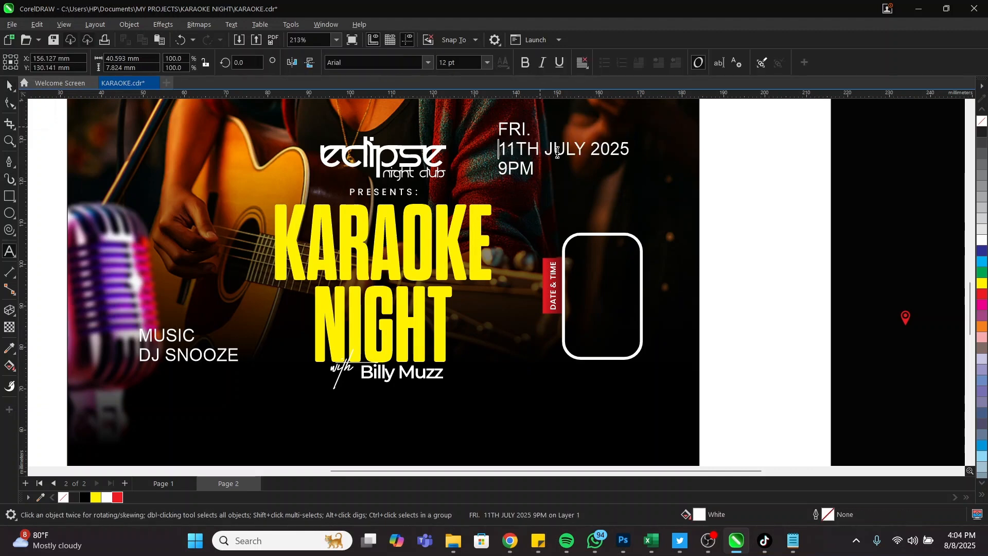
key(Return)
click(544, 169)
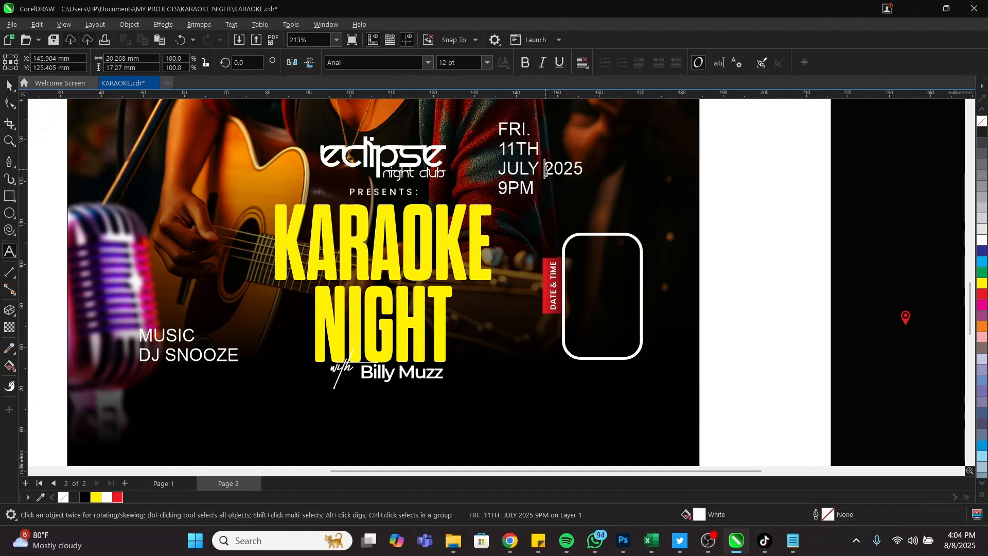
key(Return)
drag(538, 213, 486, 205)
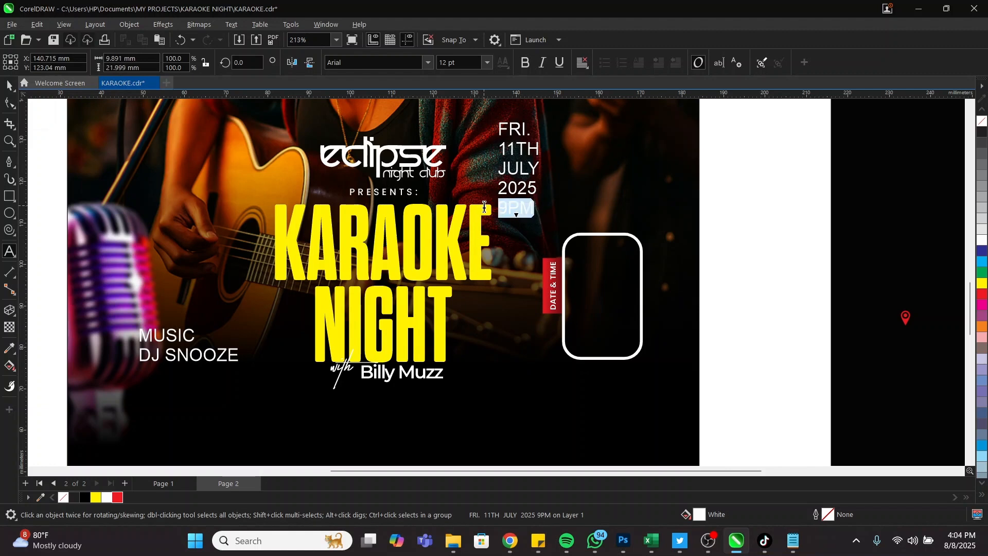
key(Delete)
Add 9PM as separate text below the box and move the date text into the rounded box
click(566, 405)
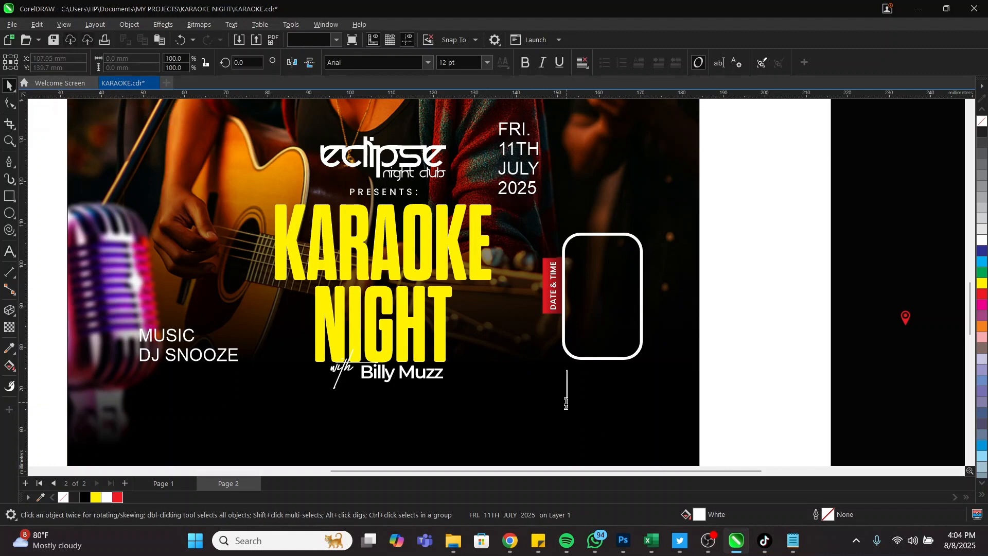
text(9PM)
key(ctrl+space)
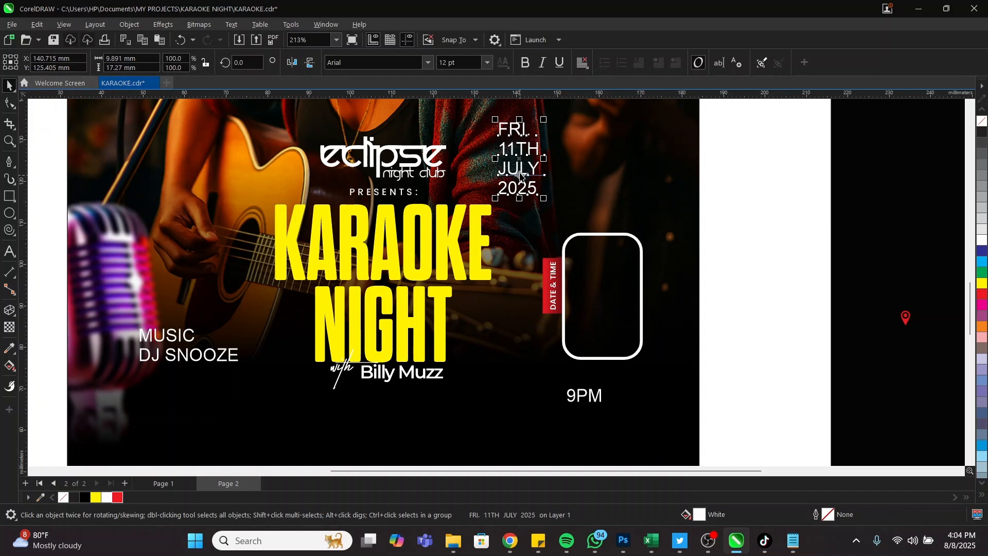
drag(521, 167, 607, 308)
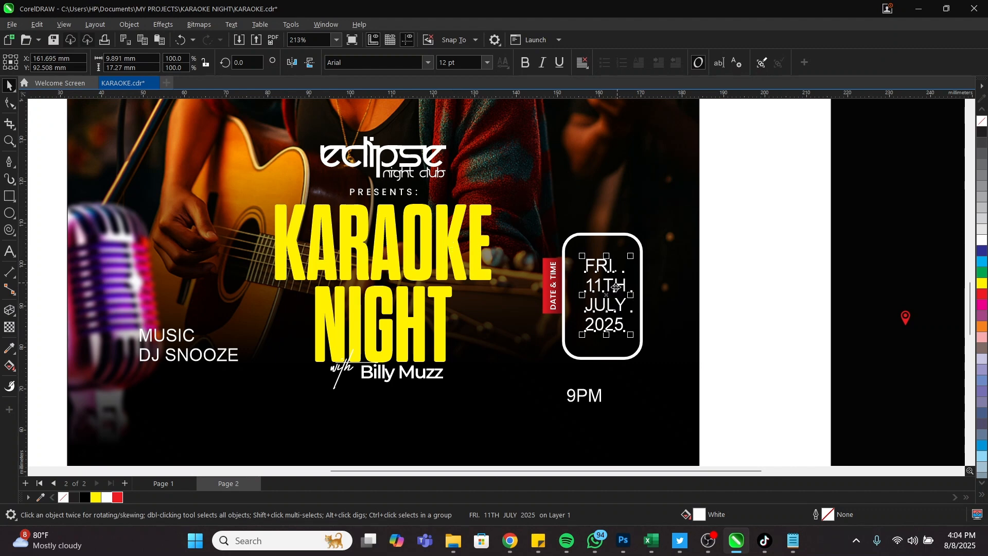
Set the date text font to Dharma Gothic Rounded E Bold
text(Dhae)
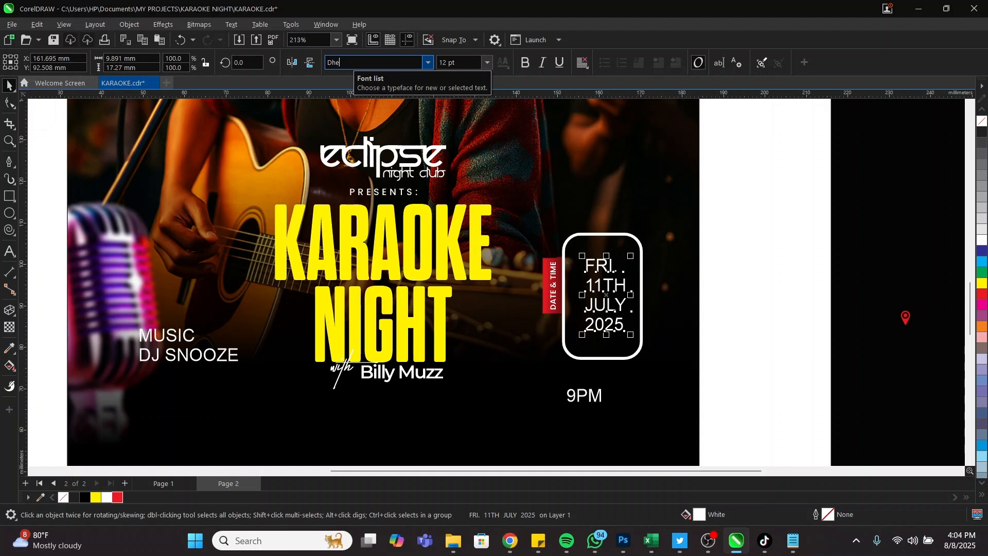
key(BackSpace)
key(BackSpace)
text(a)
key(BackSpace)
key(BackSpace)
text(ha)
key(Return)
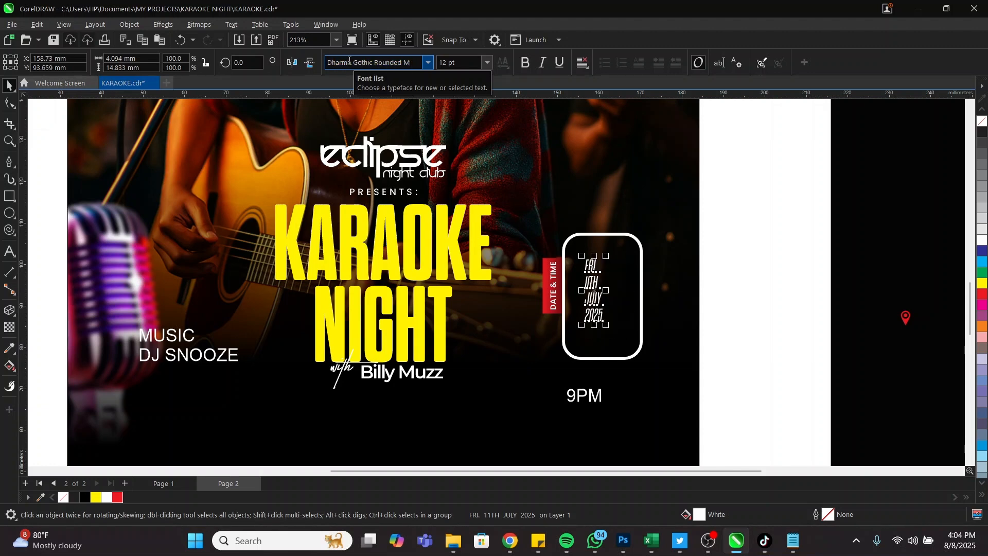
click(430, 62)
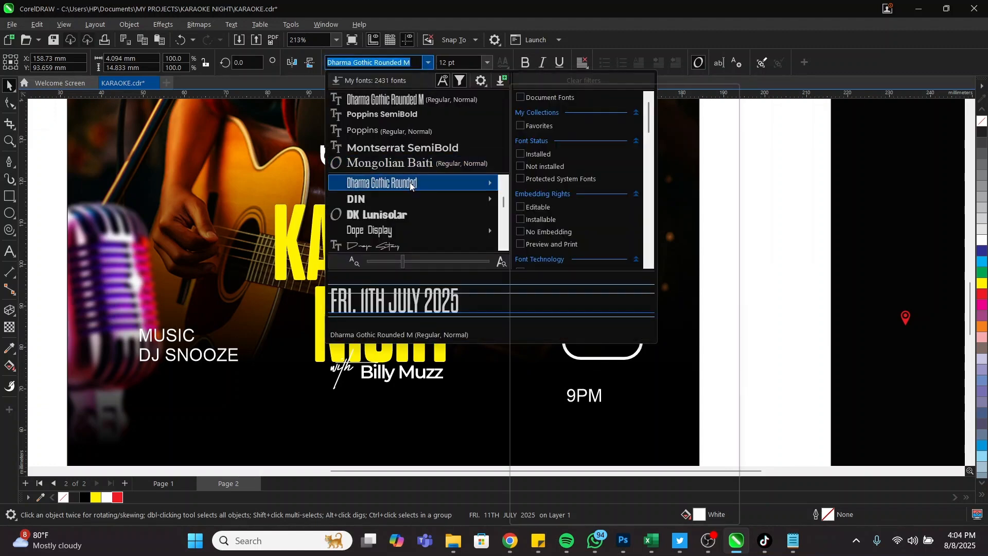
mouse_move(410, 186)
click(628, 300)
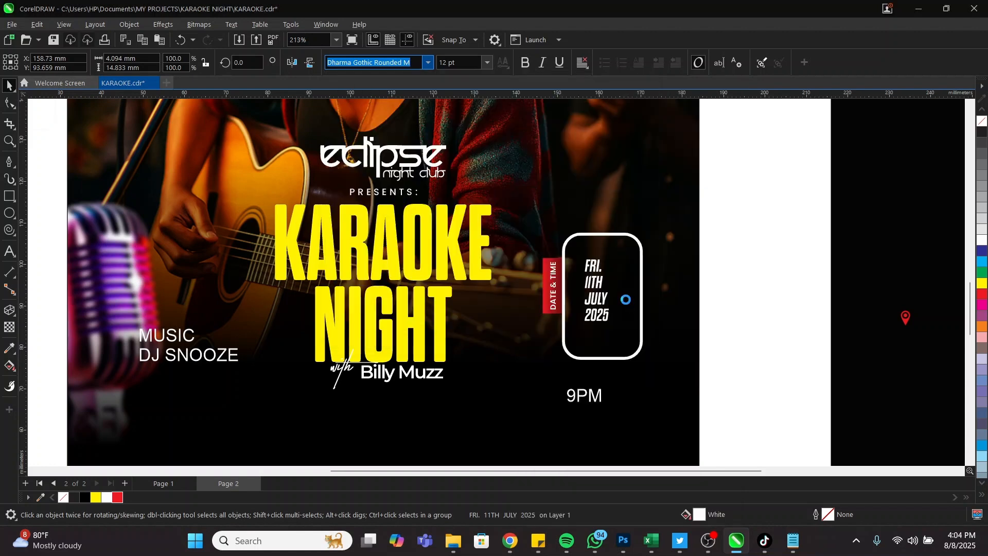
Delete 2025 from the date text and enlarge the remaining lines
scroll(607, 300, up, 3)
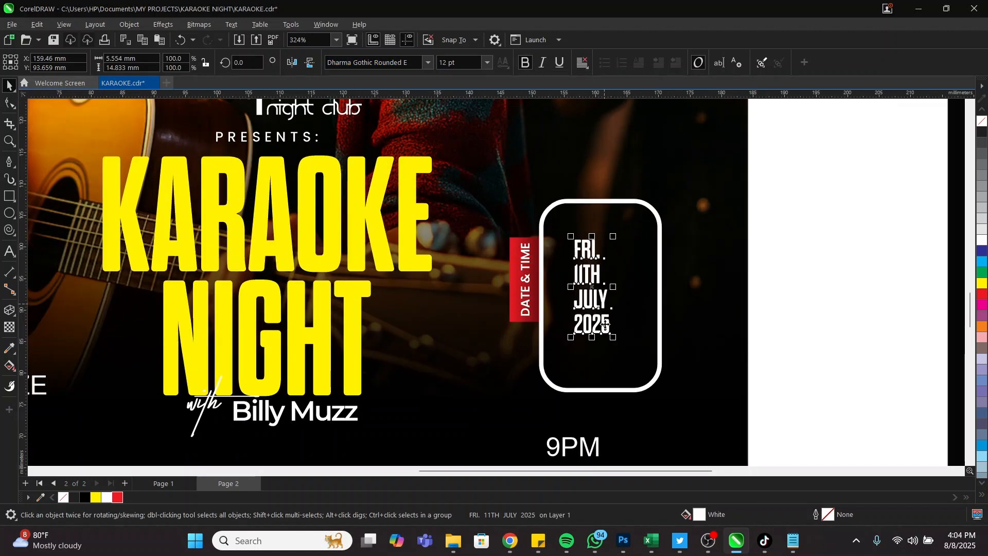
scroll(606, 324, up, 2)
double_click(610, 324)
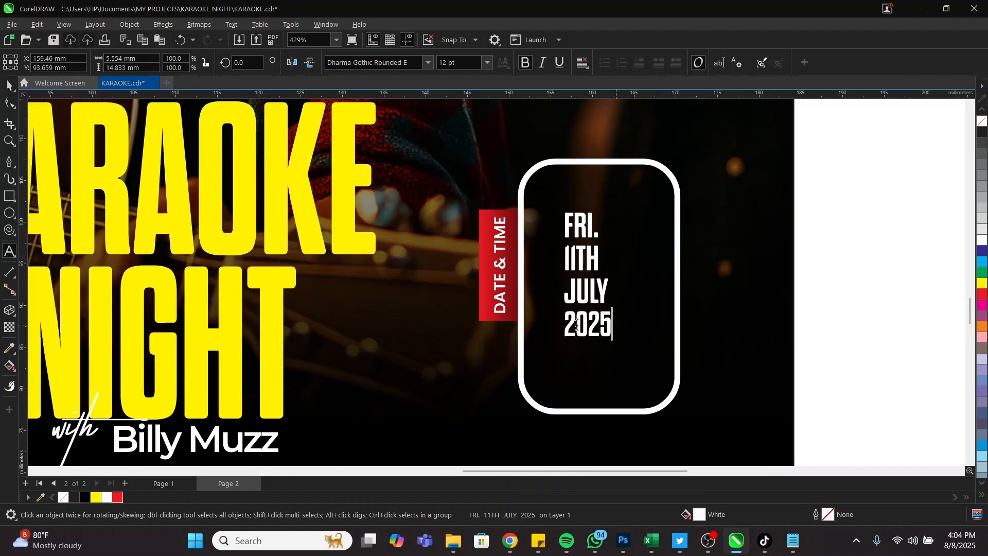
drag(612, 324, 556, 324)
key(BackSpace)
key(ctrl+space)
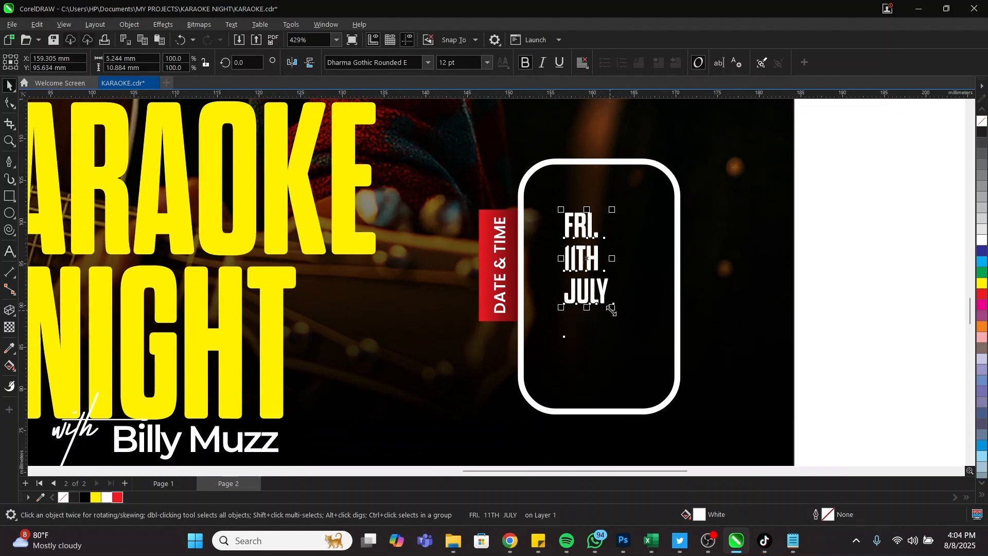
drag(657, 348, 685, 369)
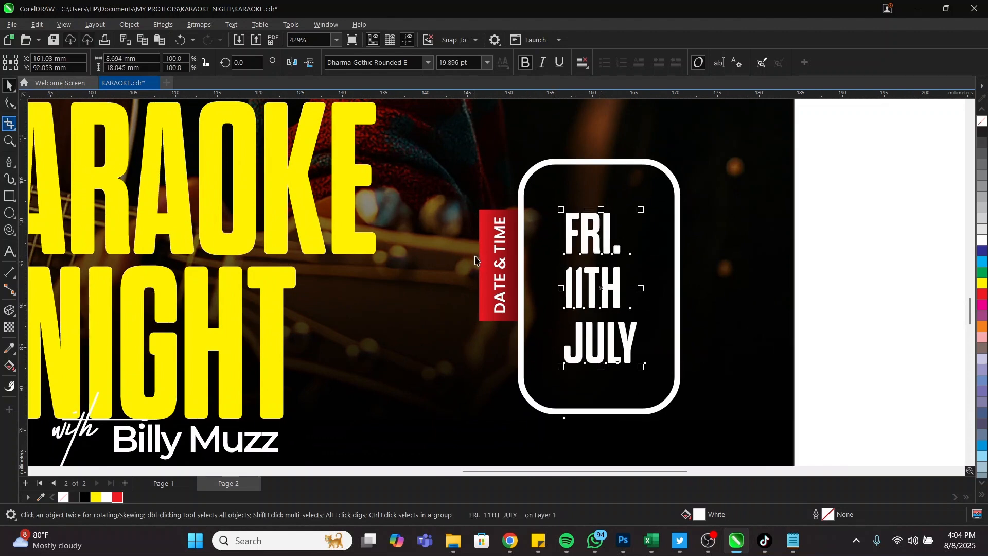
Centre the date lines, tighten their line spacing, and enlarge them to fill the box
click(595, 275)
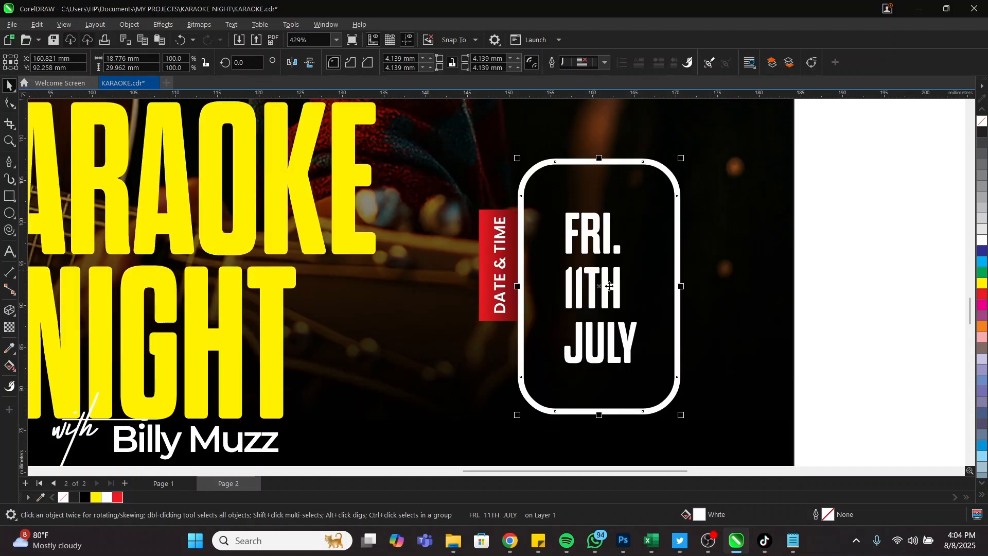
click(609, 286)
double_click(609, 286)
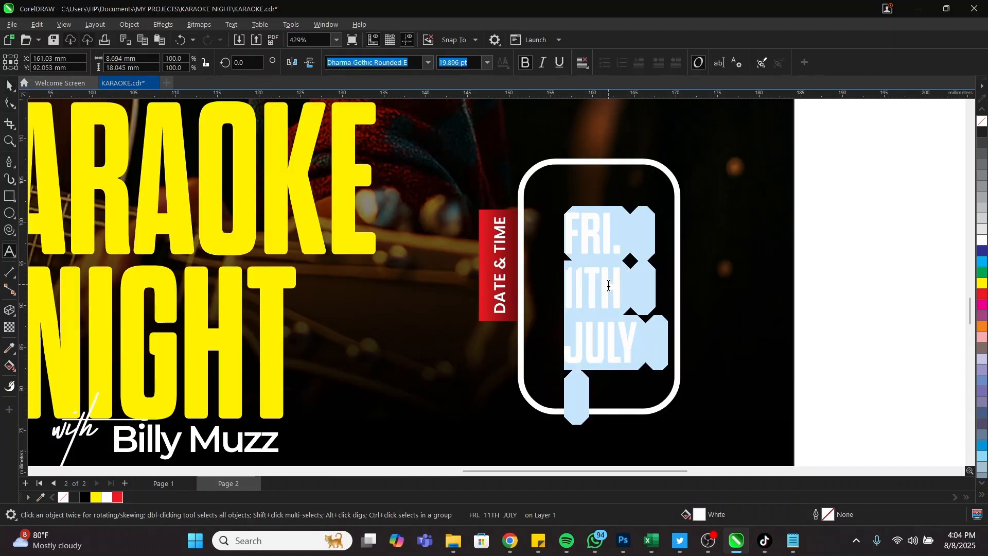
click(608, 285)
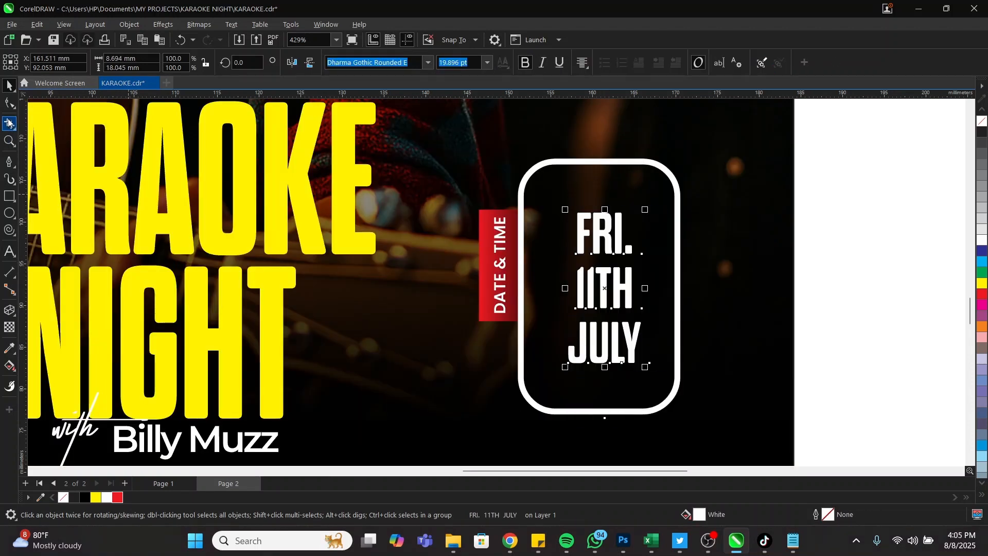
click(9, 102)
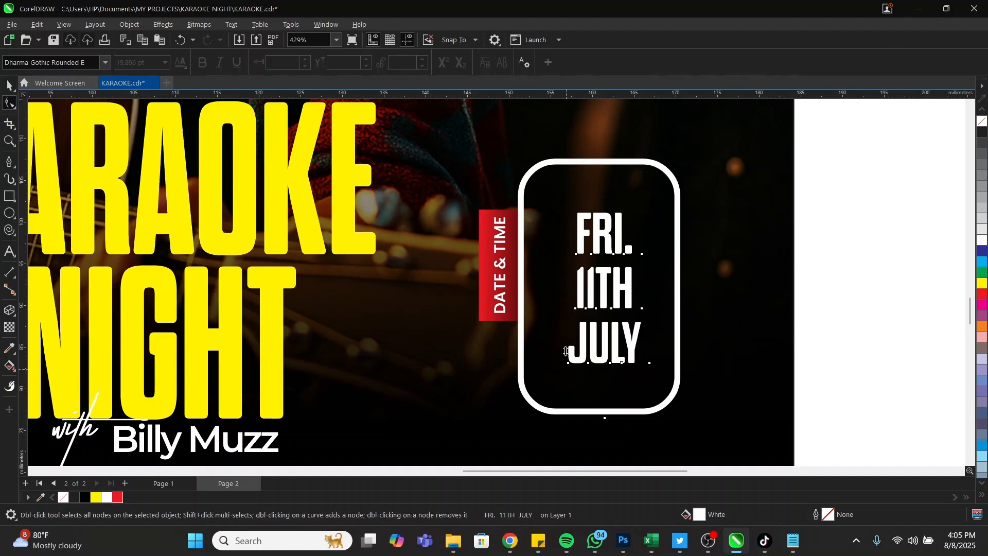
drag(567, 352, 566, 334)
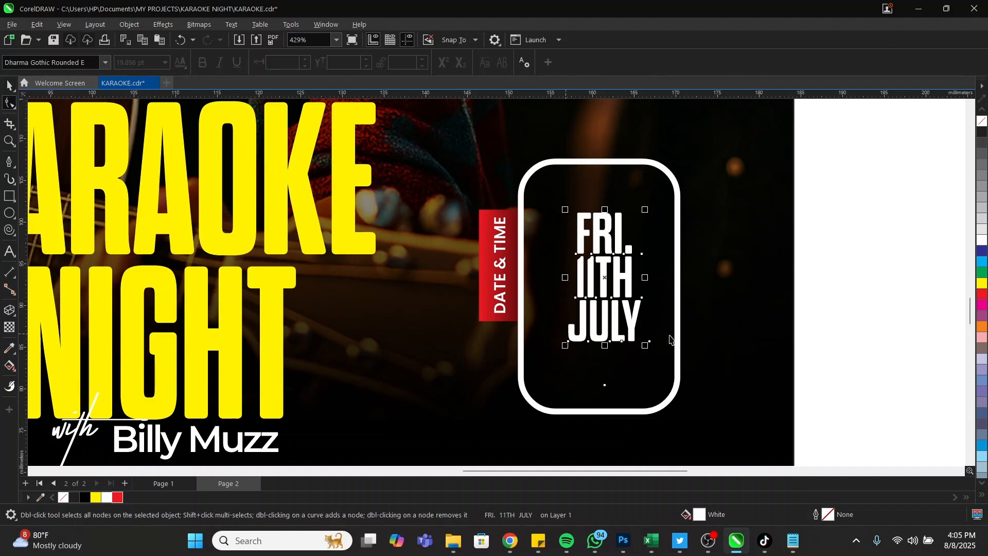
key(space)
drag(646, 346, 679, 333)
Reposition and narrow the rounded box so it hugs the FRI. 11TH JULY text
click(618, 286)
drag(617, 285, 663, 290)
click(643, 280)
click(683, 286)
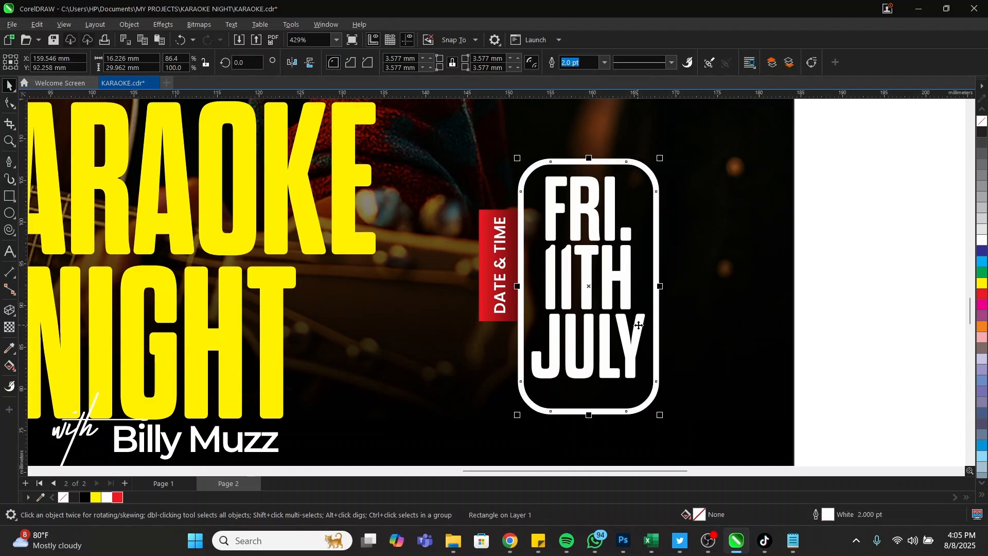
click(643, 325)
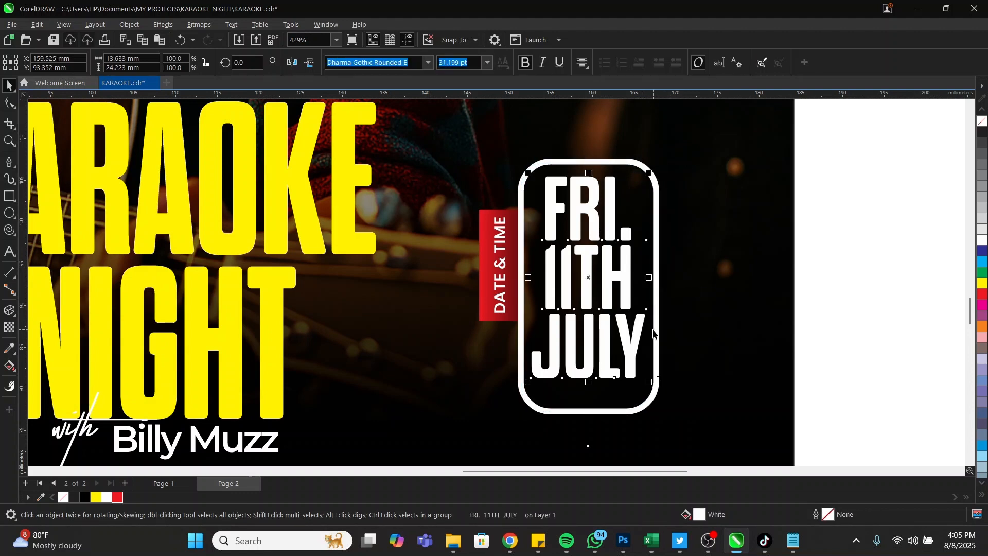
click(667, 324)
click(717, 357)
key(F10)
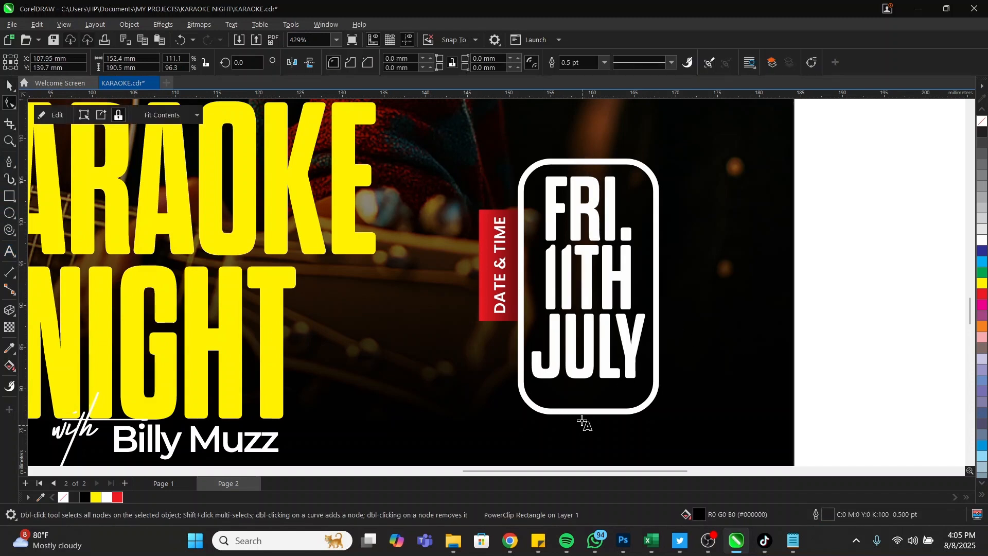
Type 2025 as new text and move it into the bottom of the date box
click(567, 435)
text(2025)
key(ctrl+space)
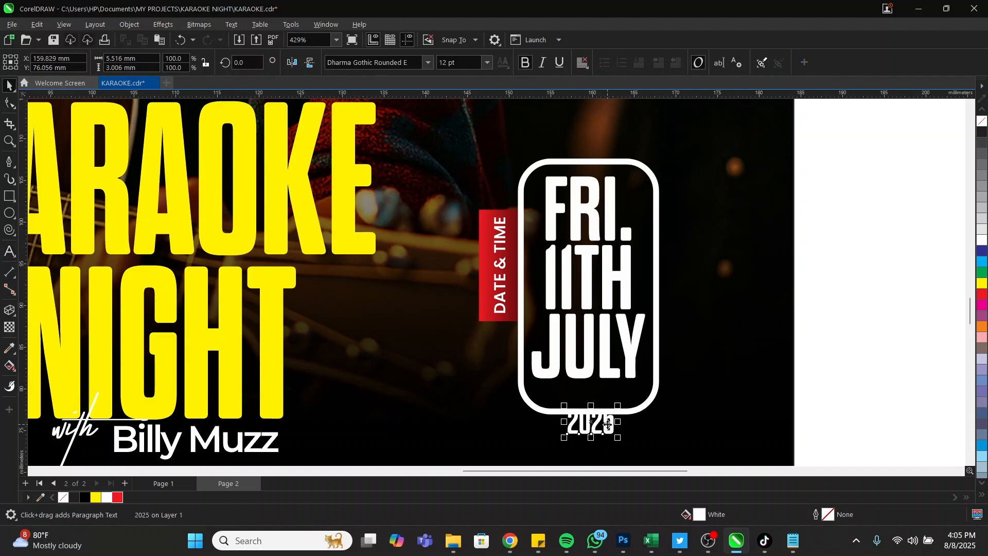
drag(607, 424, 576, 398)
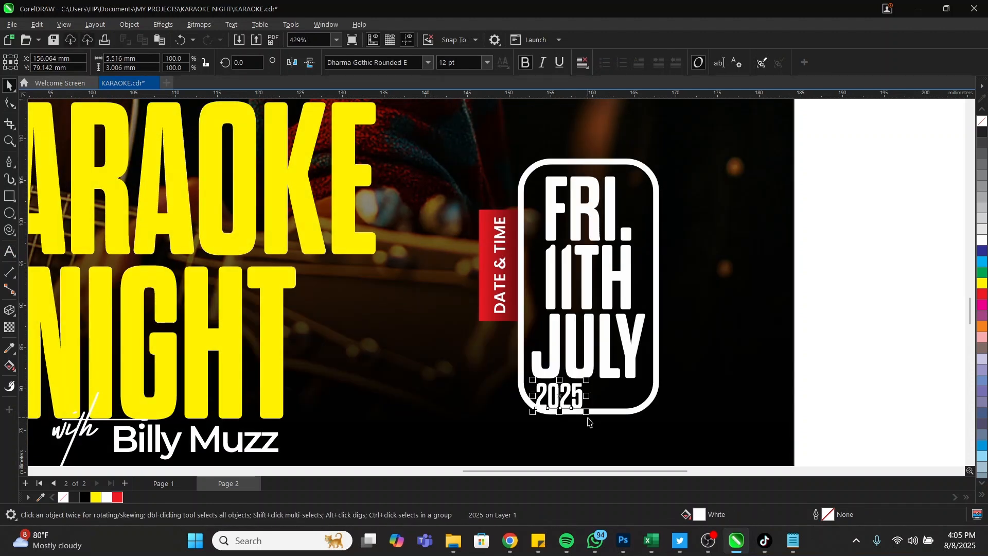
Shrink 2025 and spread its letters evenly beneath JULY
click(637, 357)
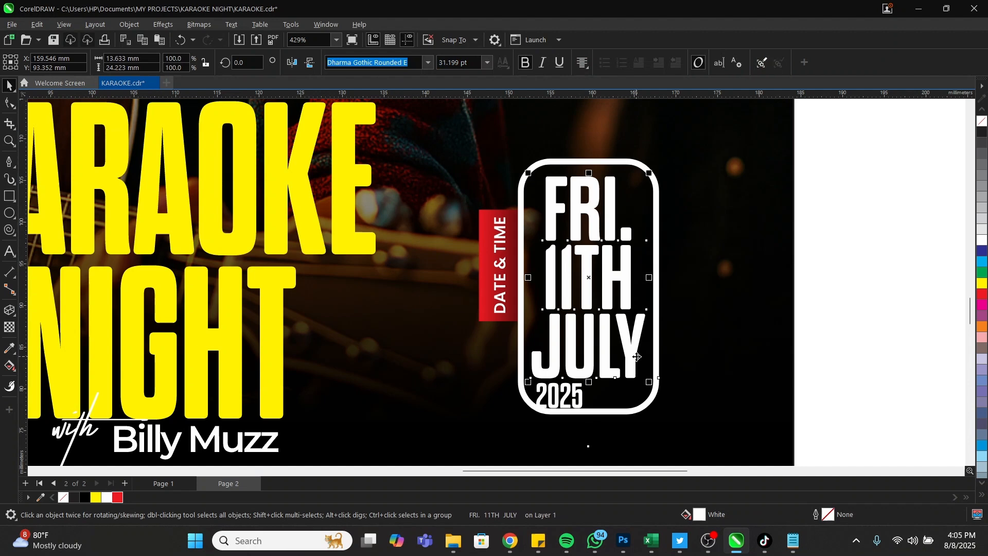
click(583, 406)
drag(580, 418, 571, 419)
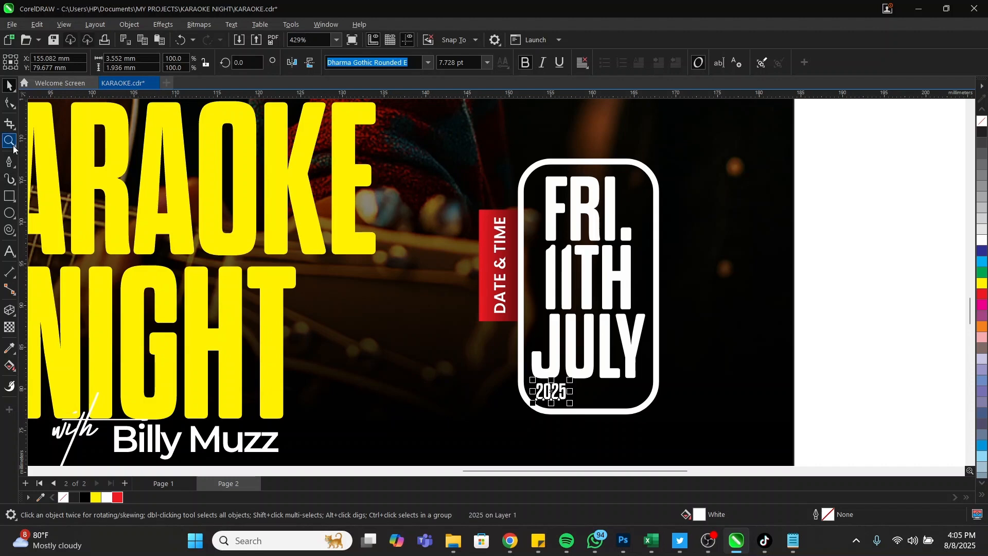
click(9, 103)
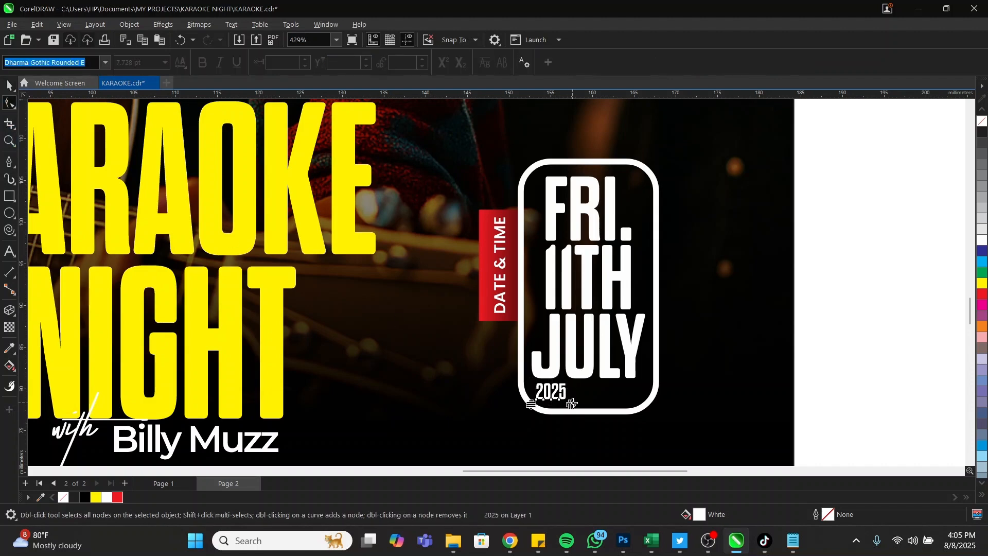
drag(571, 404, 616, 412)
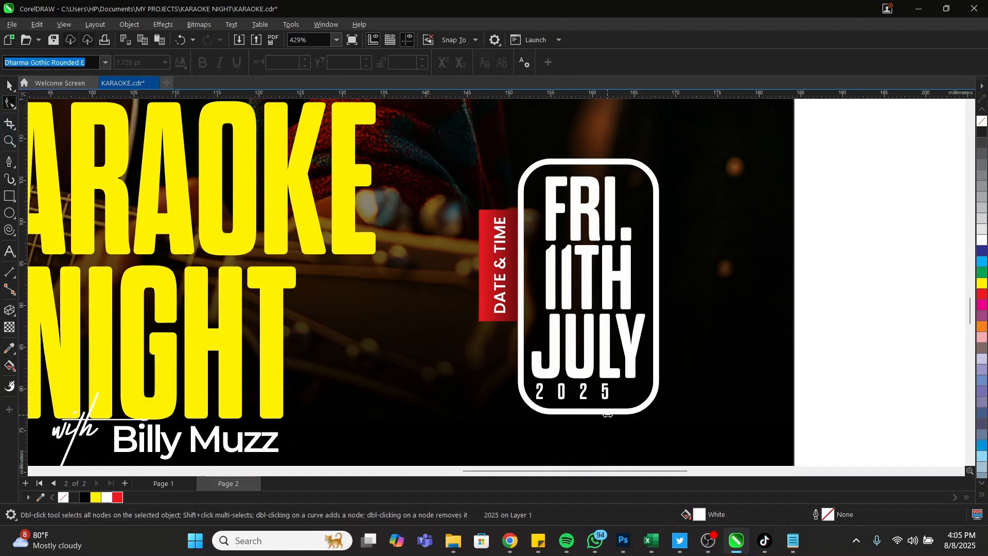
key(space)
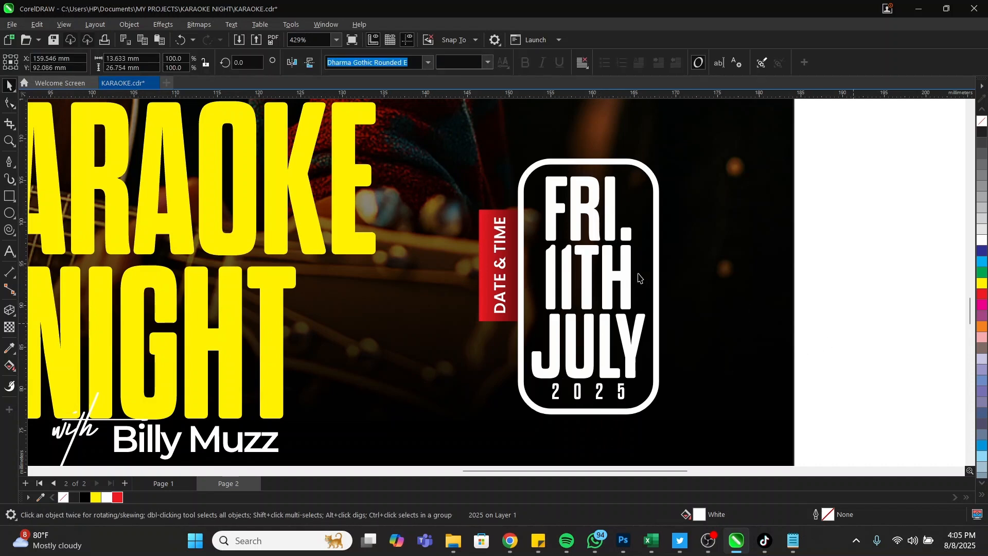
key(F3)
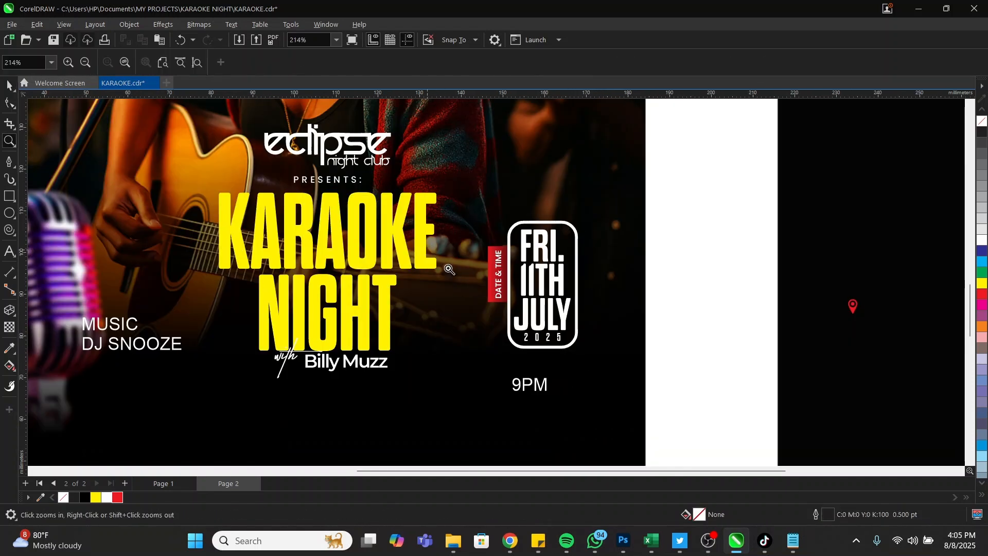
Move 9PM up toward the rounded date box
drag(426, 248, 645, 437)
key(space)
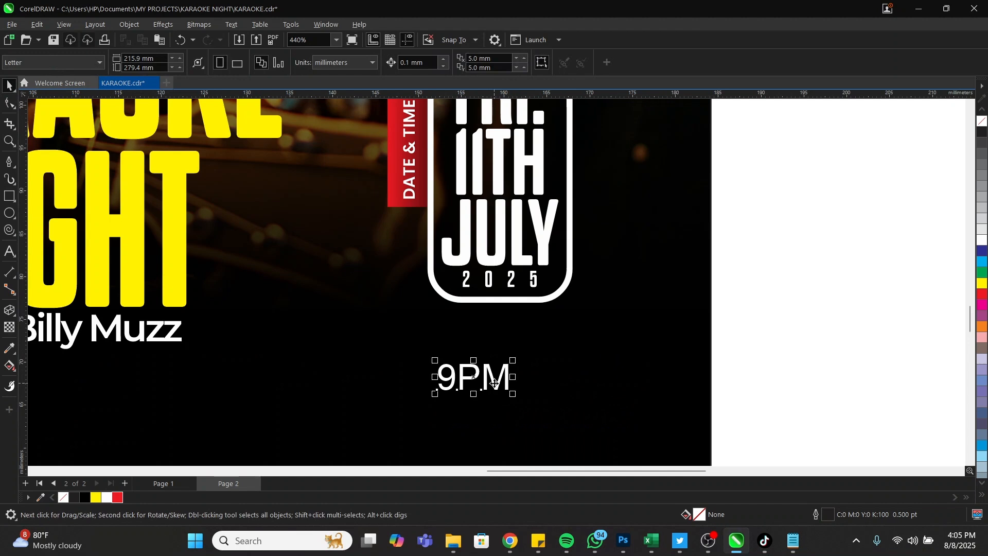
drag(495, 383, 513, 340)
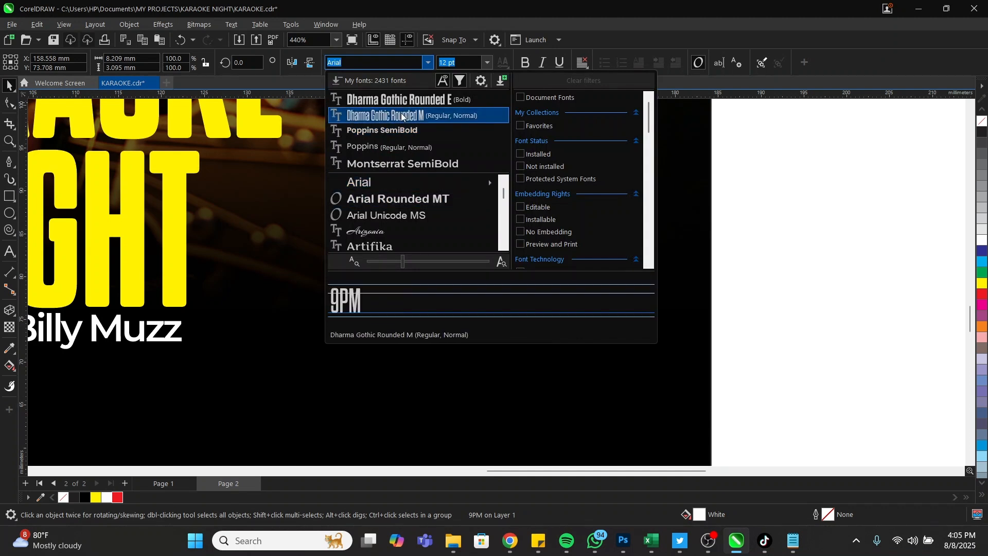
Try Poppins and Montserrat on 9PM, then settle on Dharma Gothic Rounded E Light
click(391, 115)
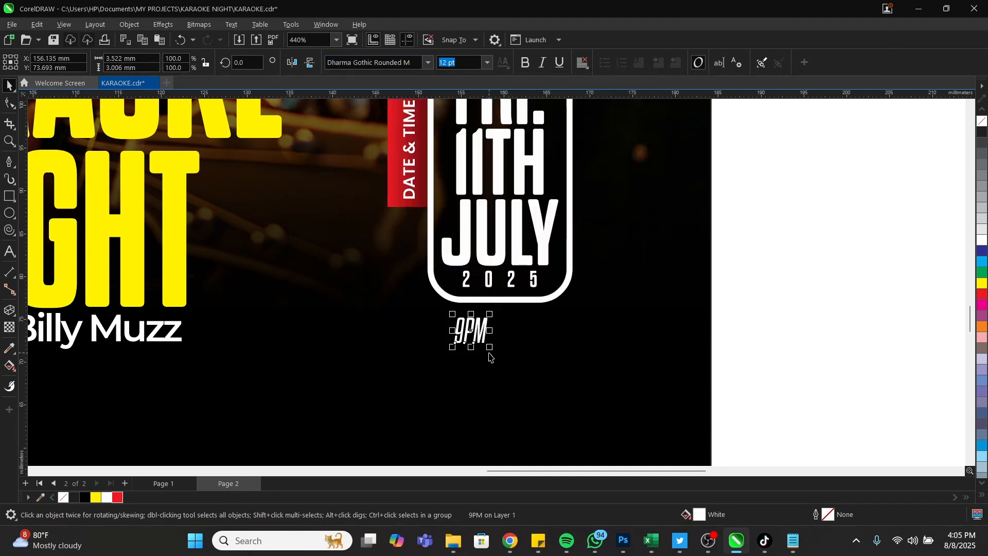
click(427, 63)
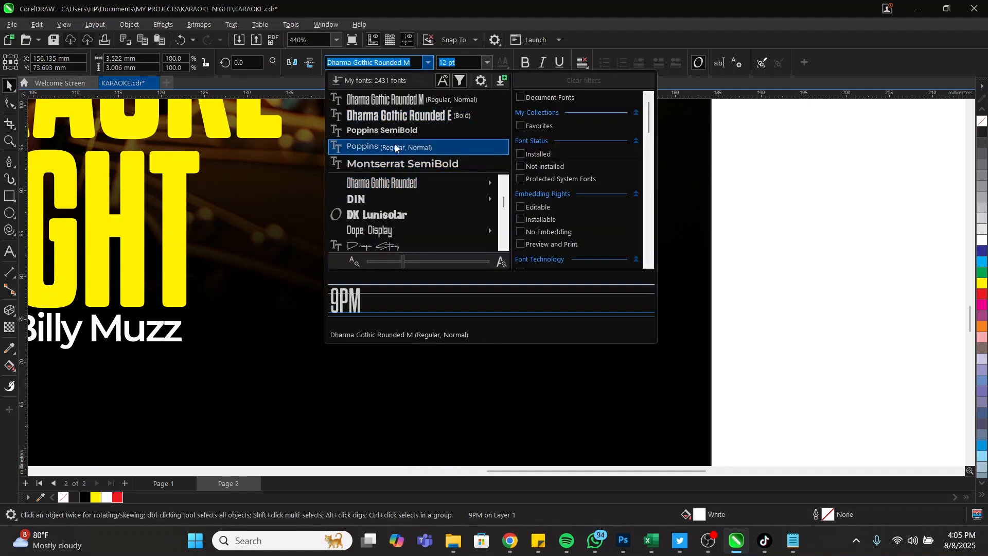
click(399, 137)
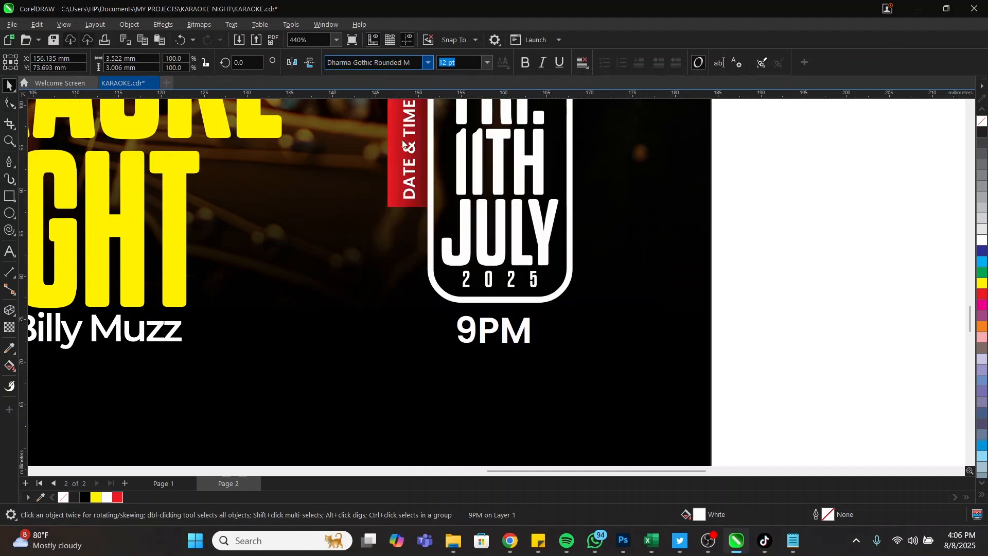
click(426, 64)
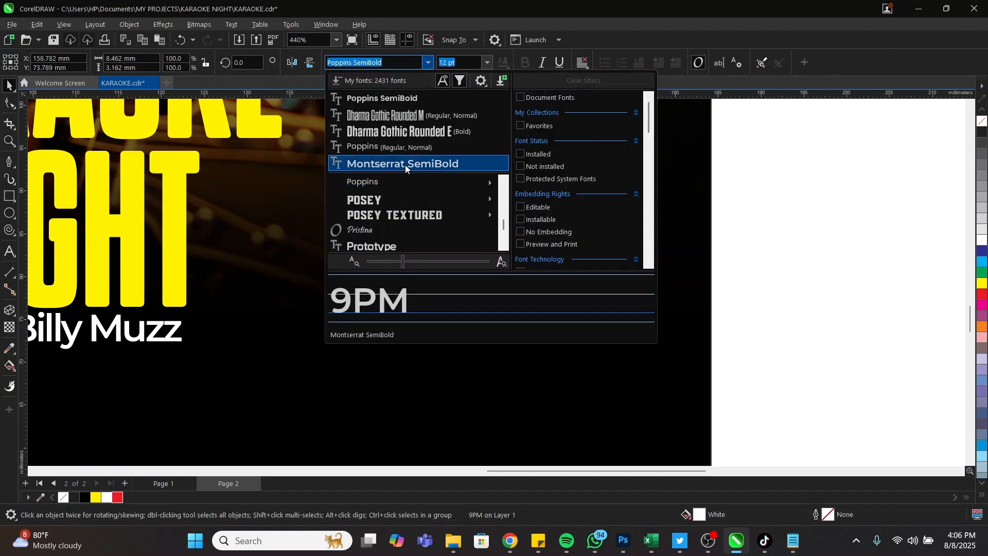
click(405, 163)
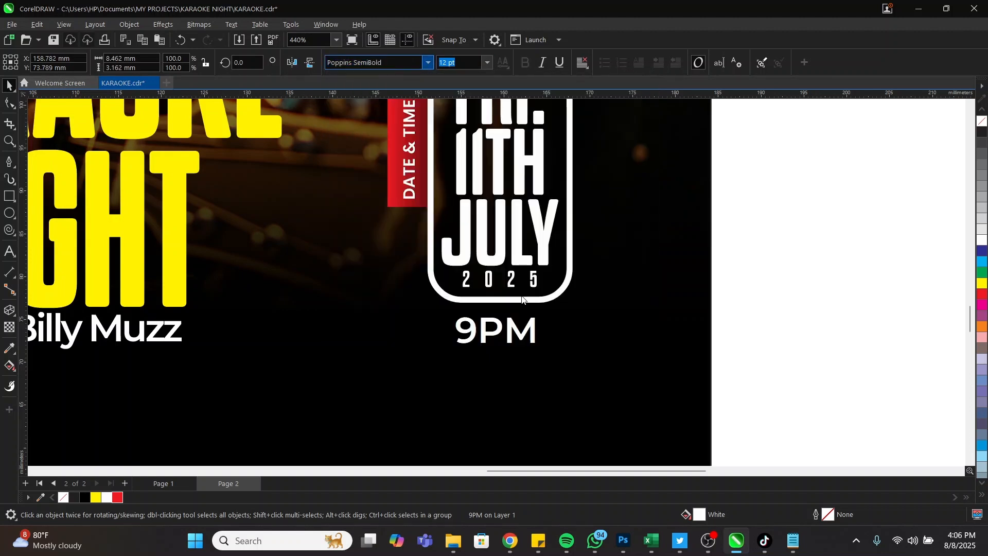
click(429, 63)
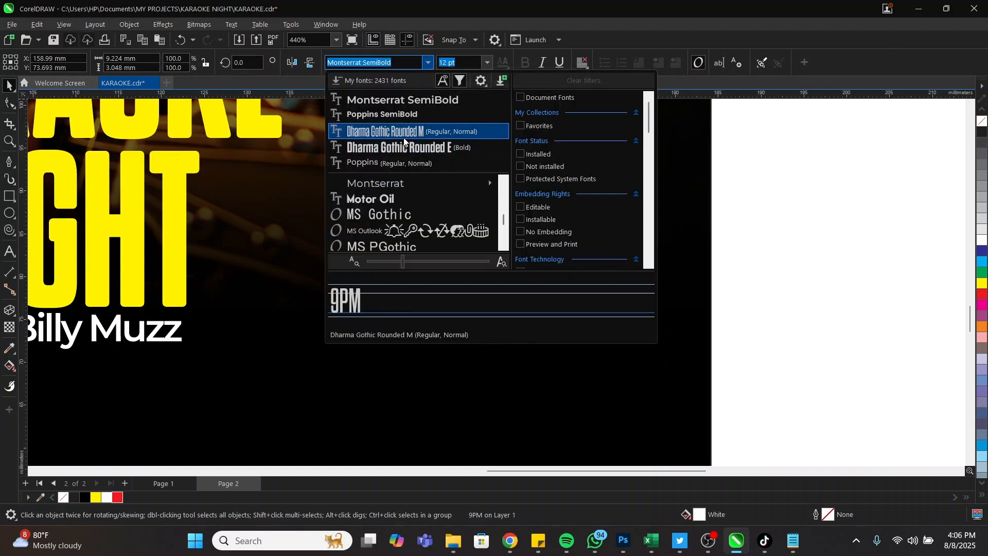
click(386, 131)
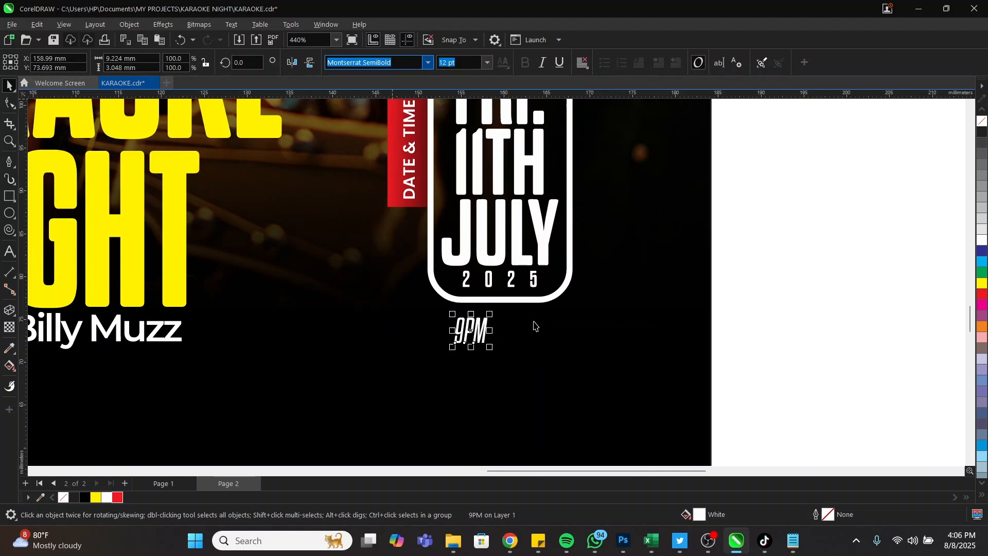
click(430, 62)
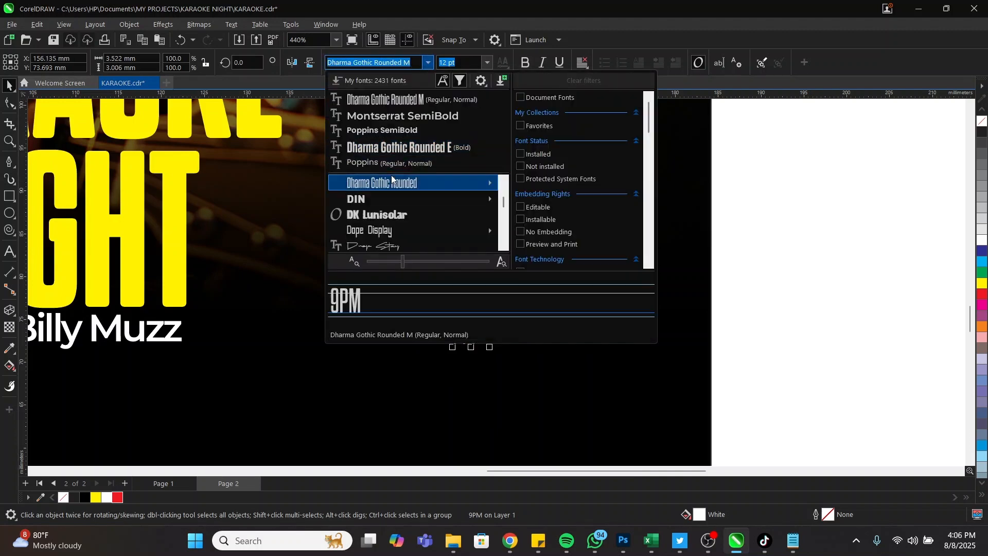
mouse_move(393, 181)
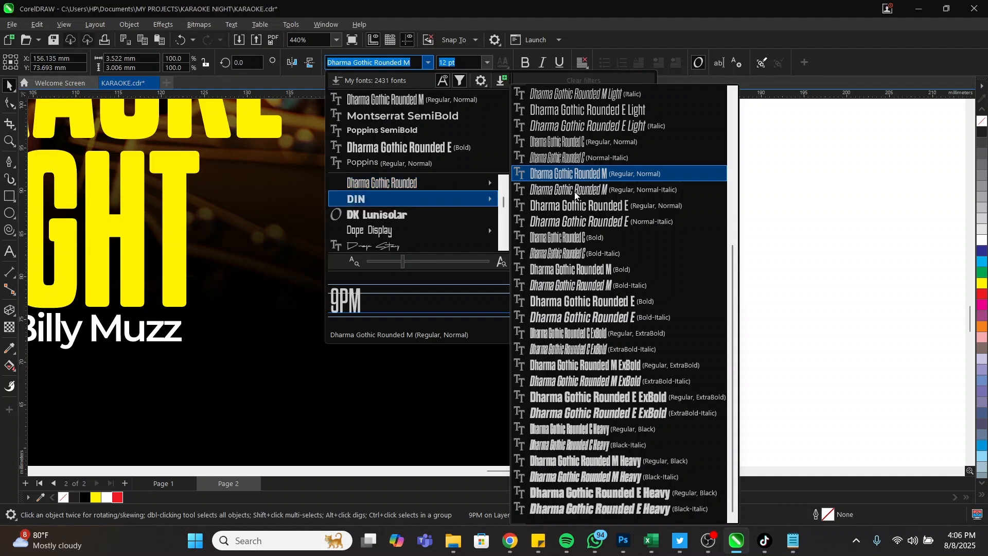
scroll(606, 173, up, 4)
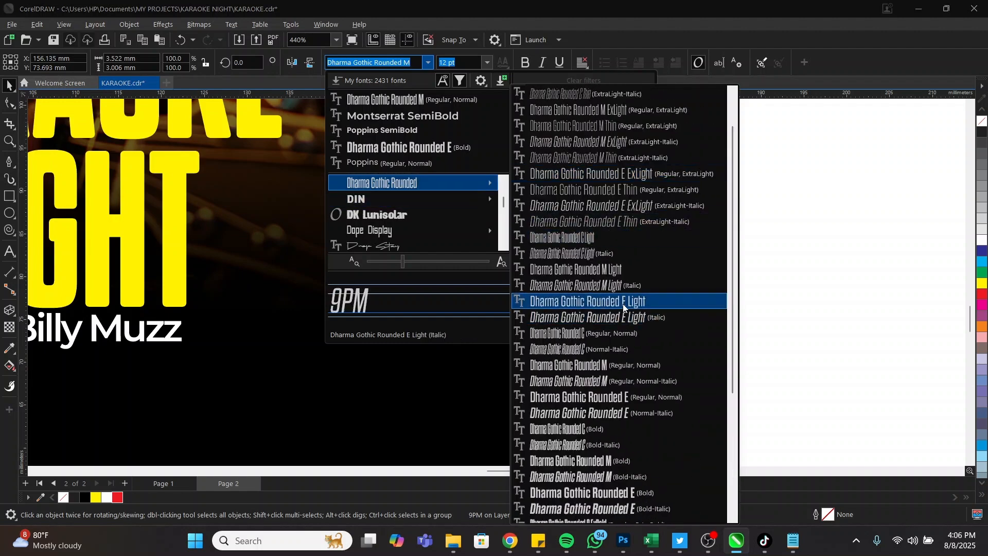
click(624, 307)
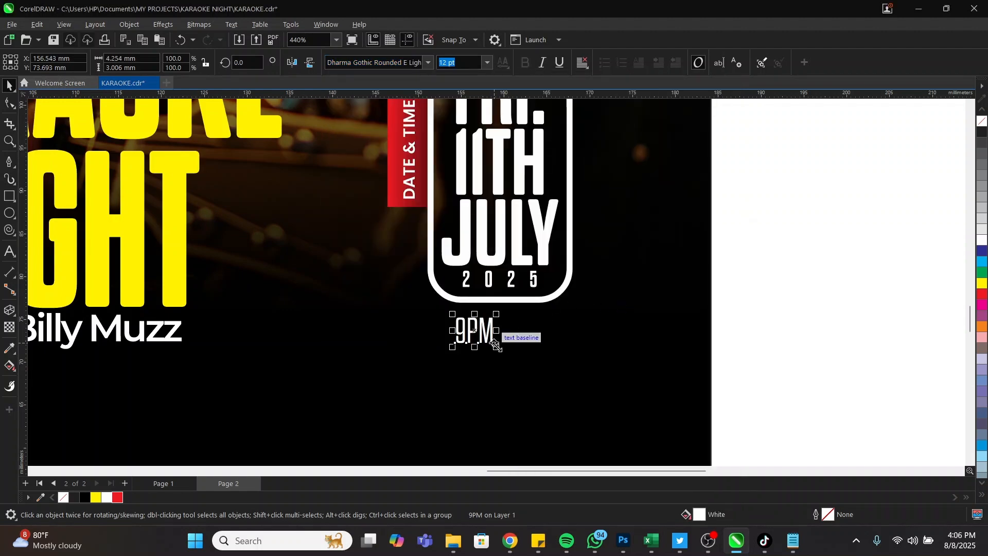
Enlarge 9PM to about 26 pt and centre it just below the date box
drag(497, 347, 539, 378)
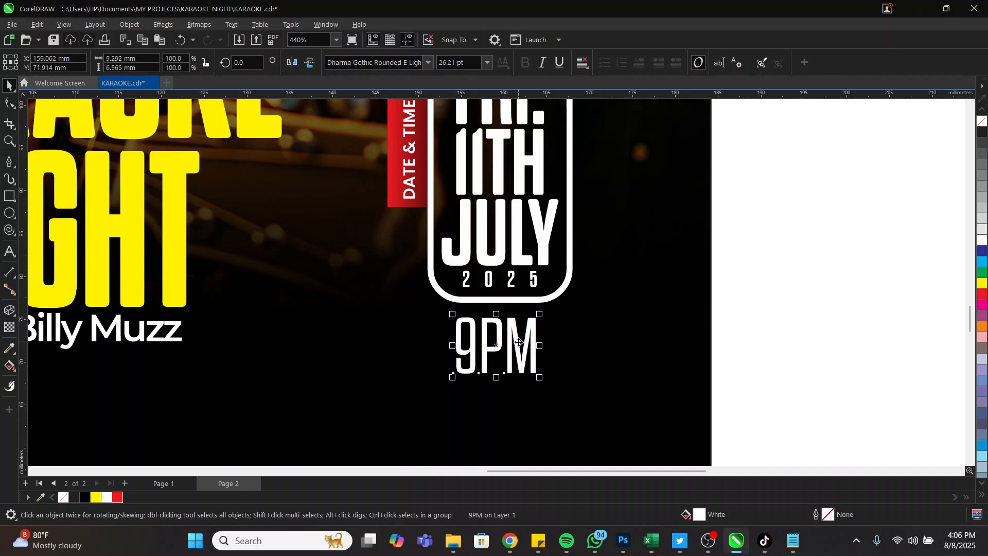
drag(519, 337, 518, 330)
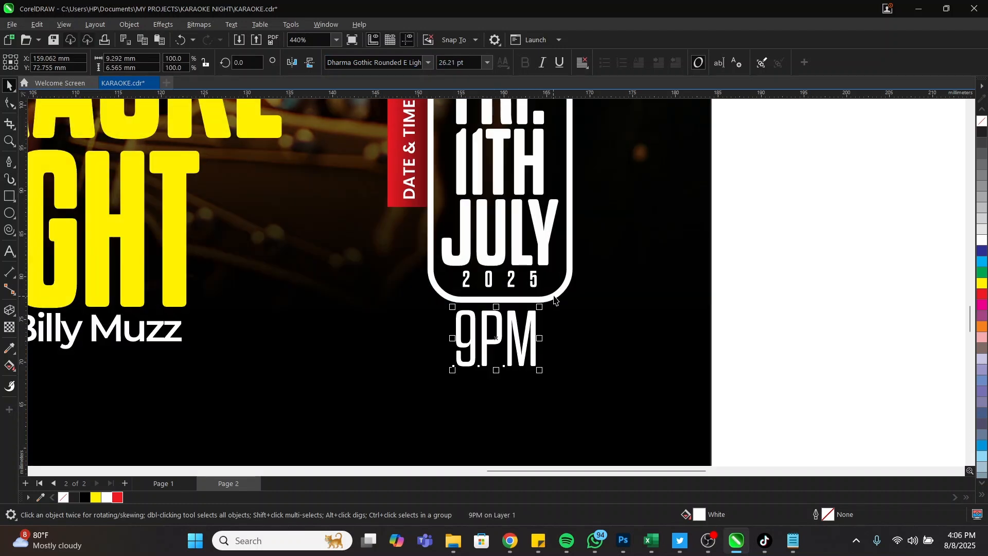
shift+click(555, 295)
key(c)
scroll(572, 311, down, 5)
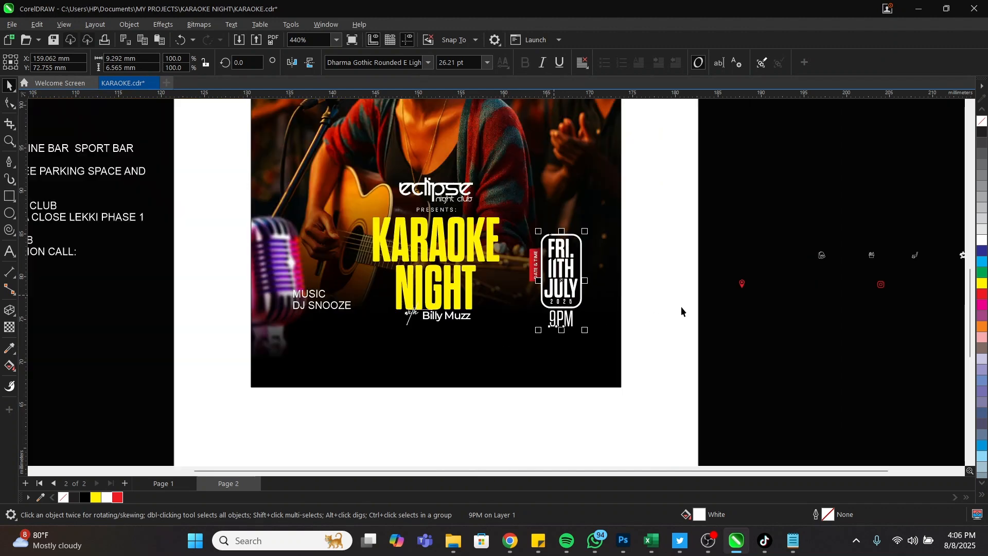
Select the red tab, rounded date box and 9PM together and nudge them slightly upward
drag(247, 206, 649, 366)
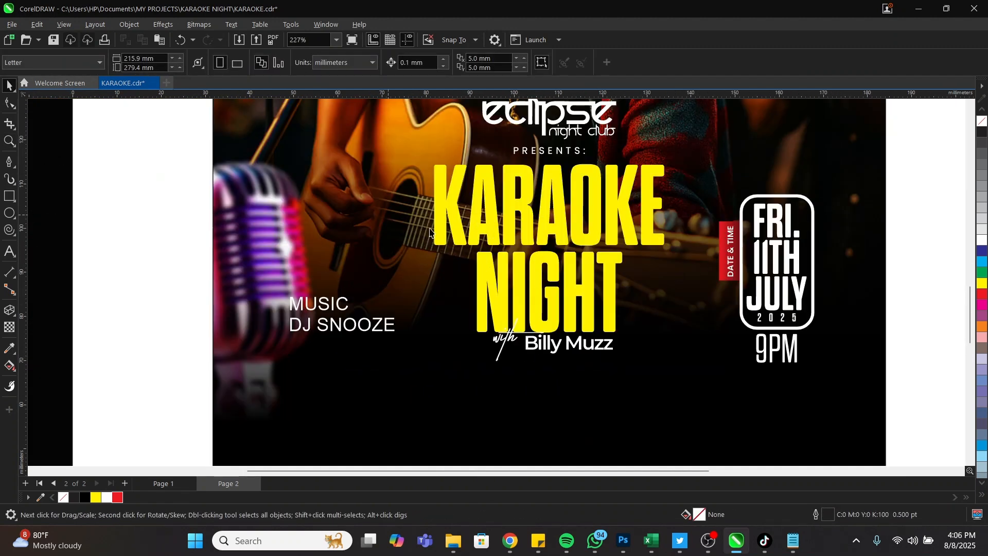
scroll(430, 231, down, 2)
drag(863, 150, 620, 364)
drag(690, 277, 686, 274)
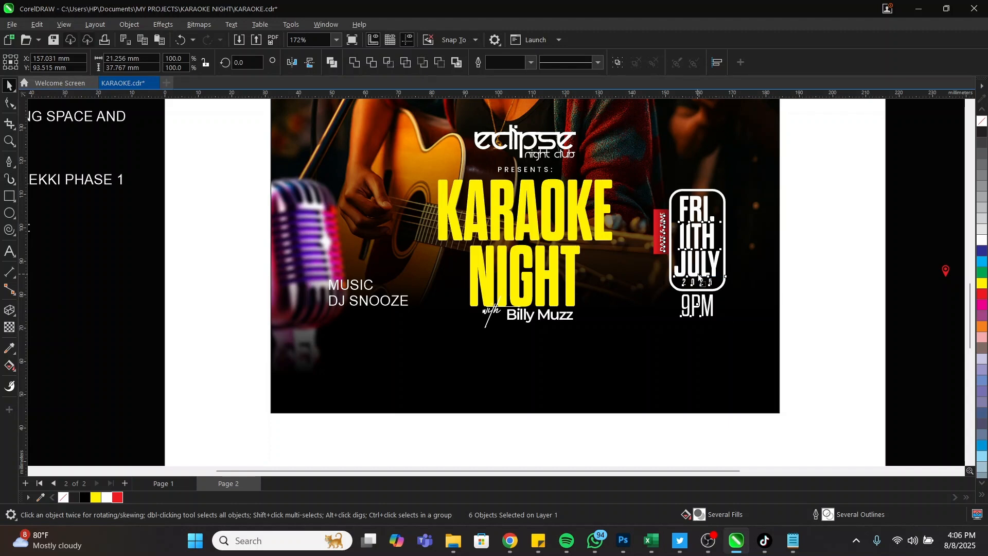
drag(699, 276, 698, 268)
key(Escape)
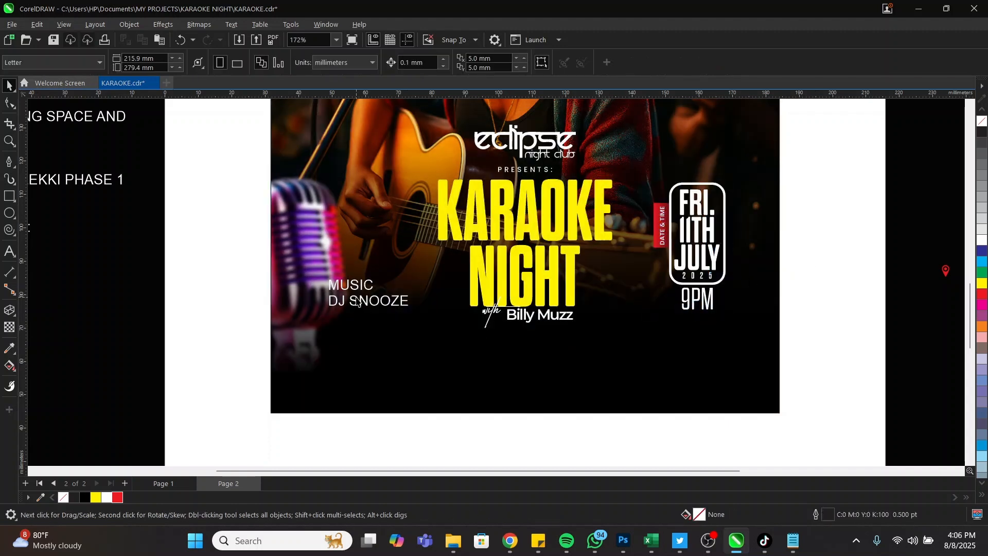
click(359, 303)
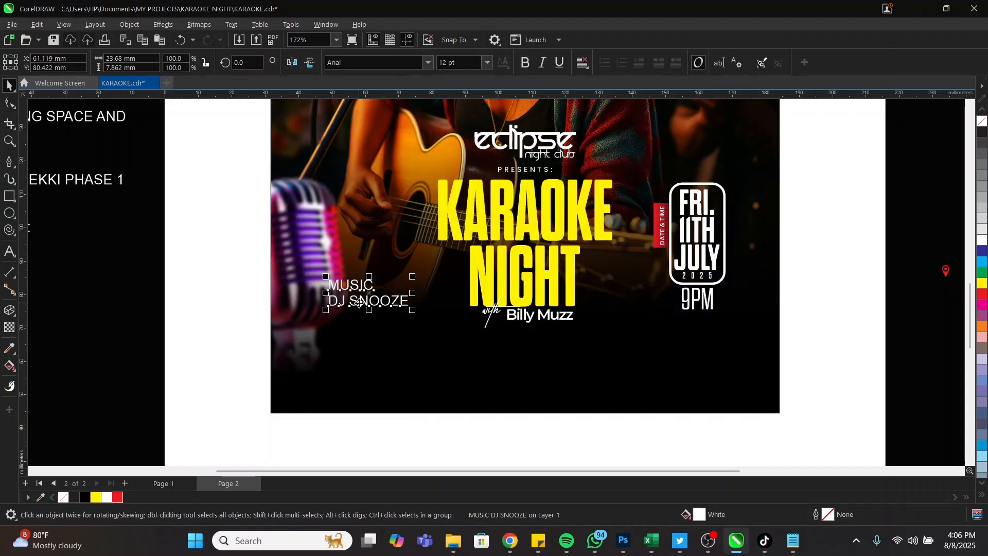
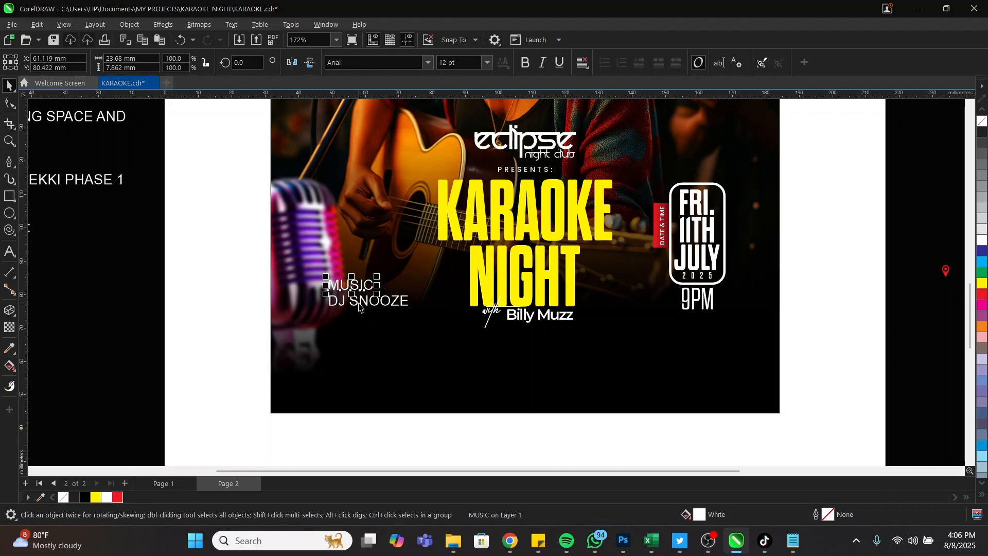
Set MUSIC in Poppins SemiBold and DJ SNOOZE in Dharma Gothic Rounded E, enlarged to about 21.3 pt
click(429, 62)
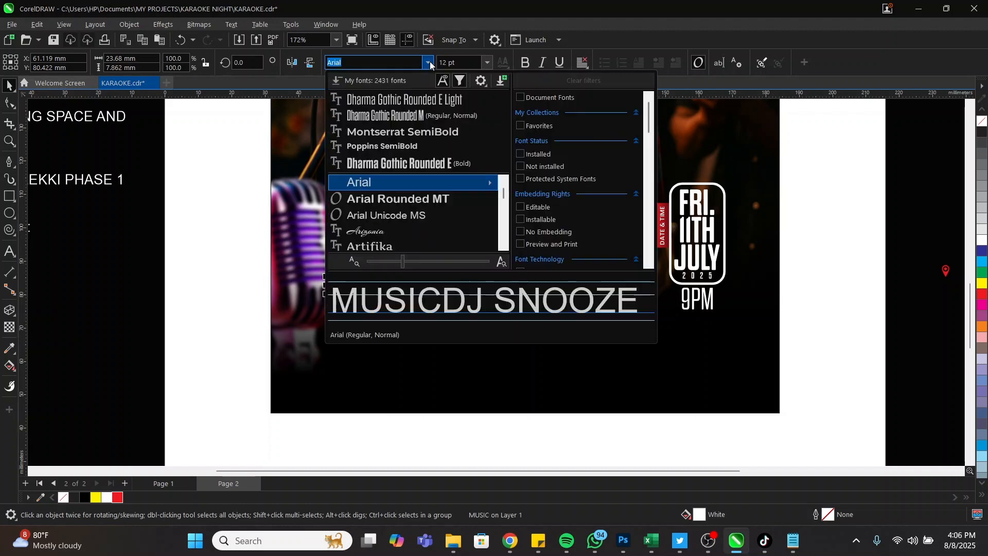
click(394, 146)
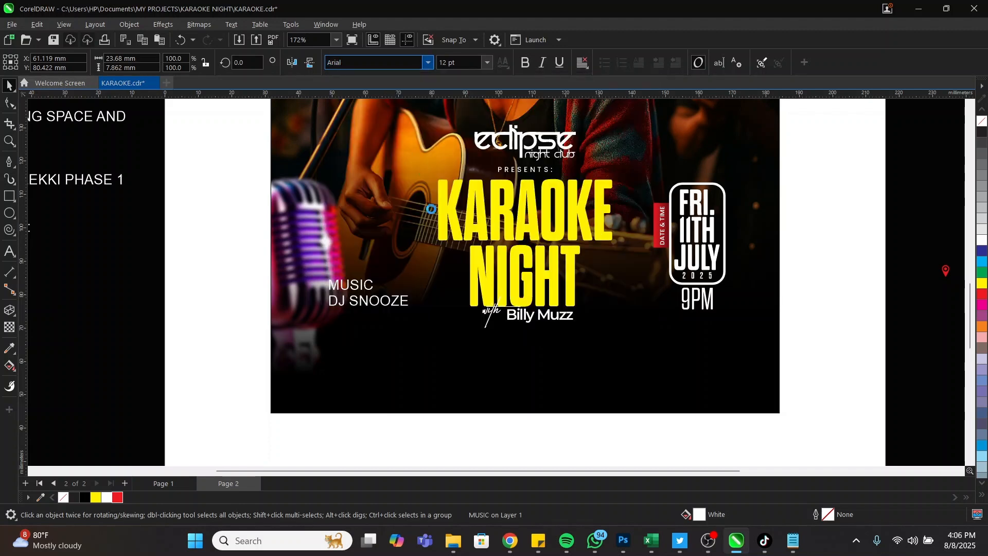
click(345, 303)
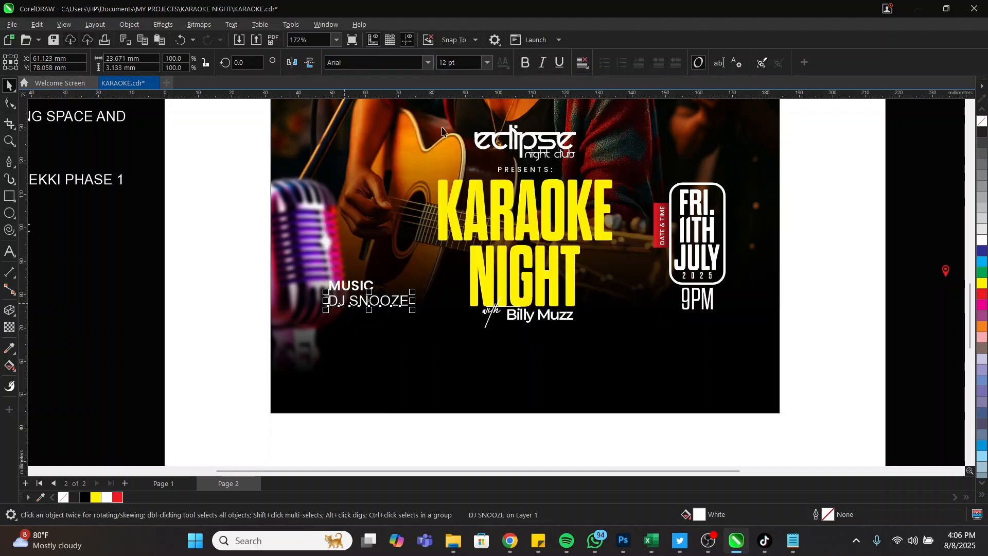
click(428, 63)
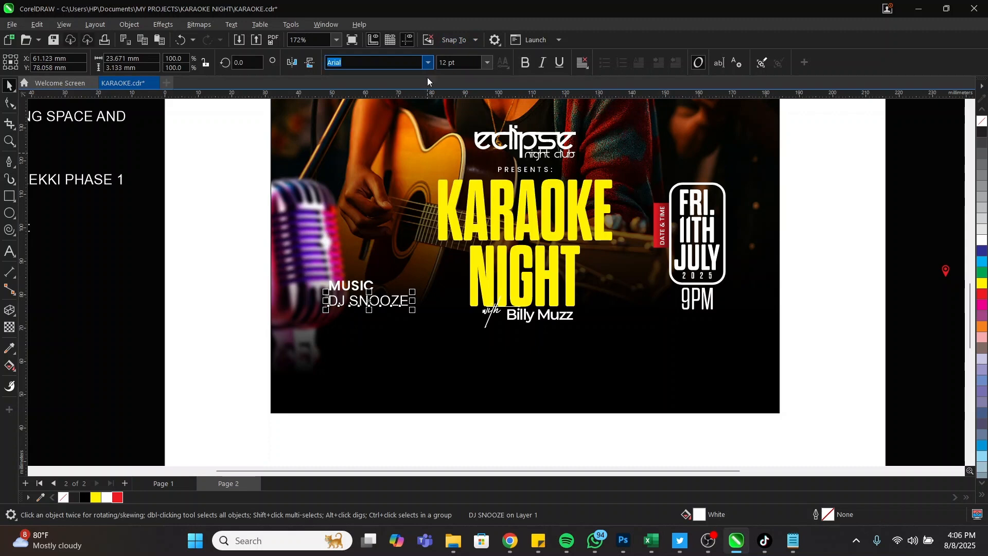
click(397, 162)
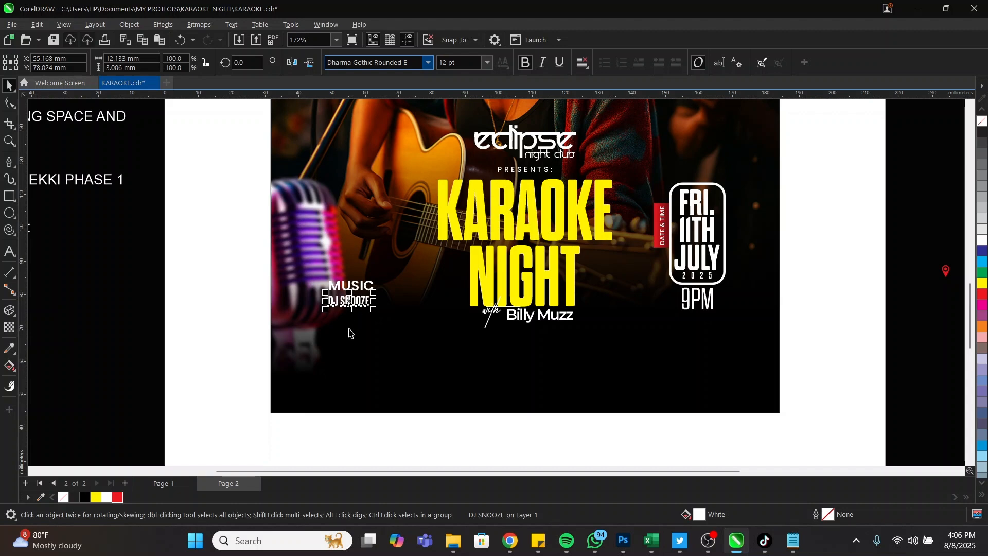
scroll(349, 332, up, 1)
drag(377, 307, 370, 279)
shift+click(369, 279)
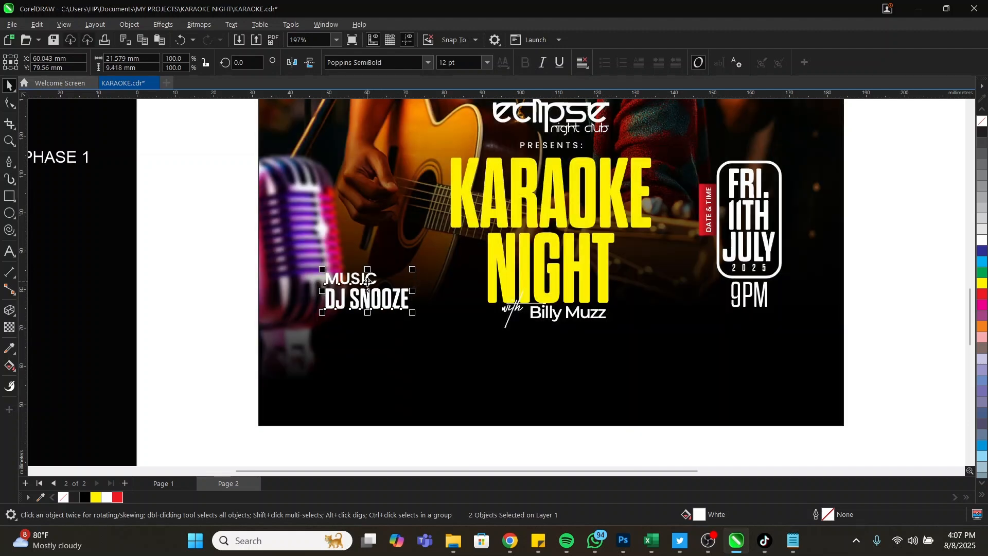
Shrink the microphone photo inside its PowerClip frame to about 44% and reposition it
click(287, 250)
ctrl+click(288, 248)
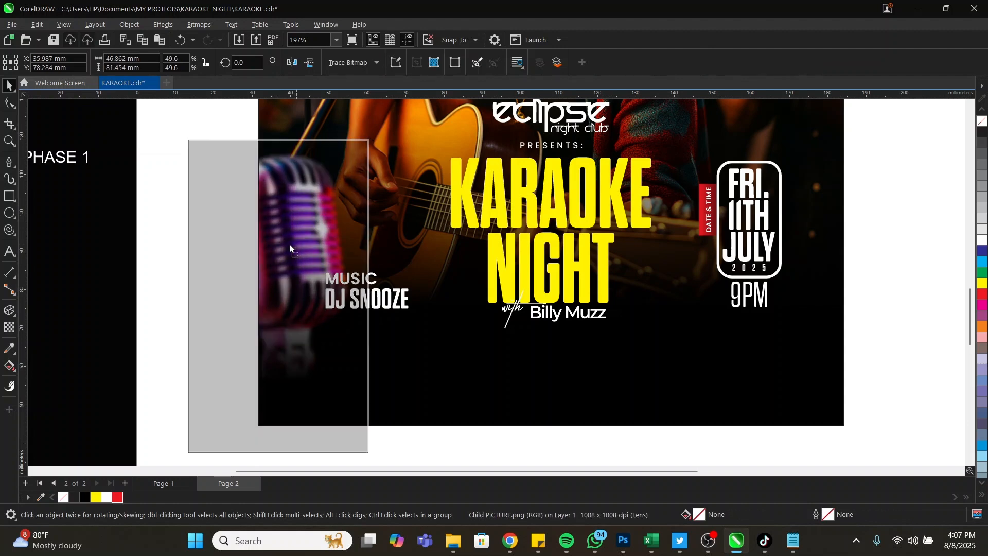
drag(288, 248, 284, 247)
click(289, 243)
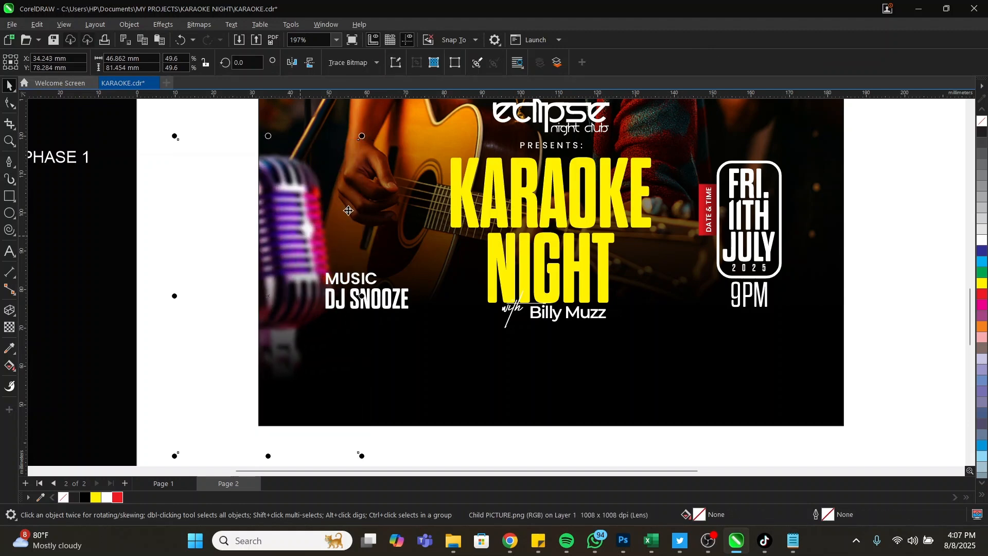
drag(365, 135, 341, 172)
drag(282, 245, 286, 242)
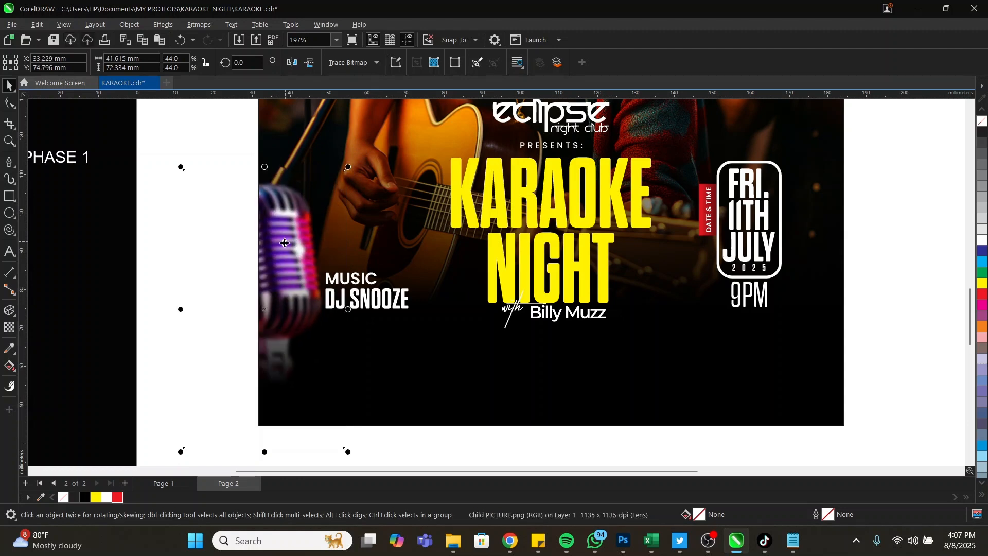
click(334, 288)
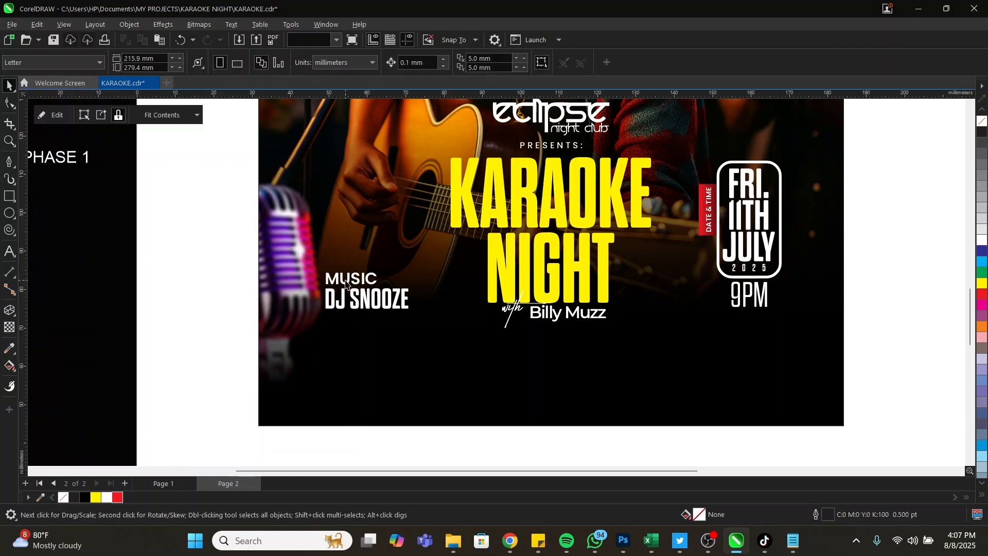
click(345, 284)
Colour the MUSIC label yellow and review the whole poster
click(340, 280)
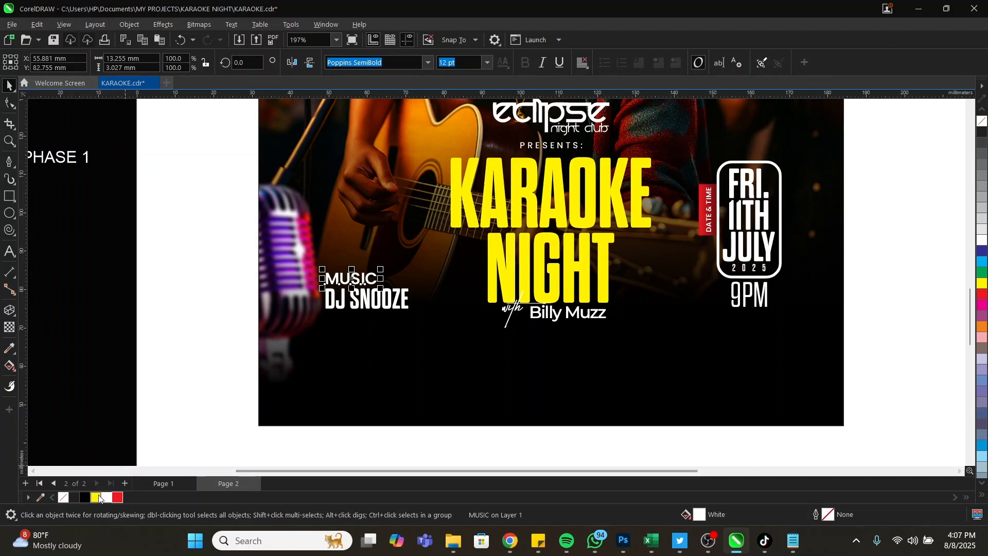
click(96, 497)
key(z)
right_click(376, 275)
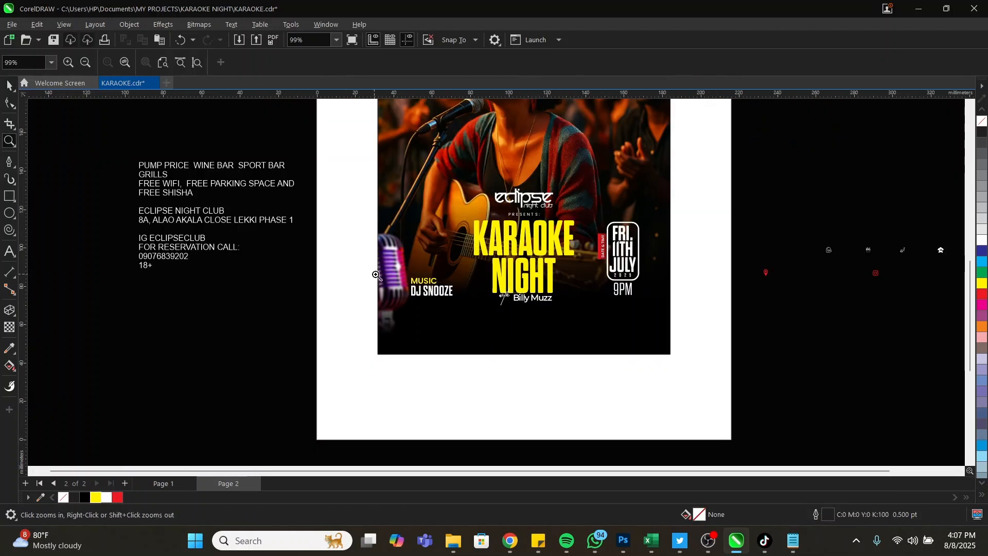
drag(340, 230, 761, 381)
key(space)
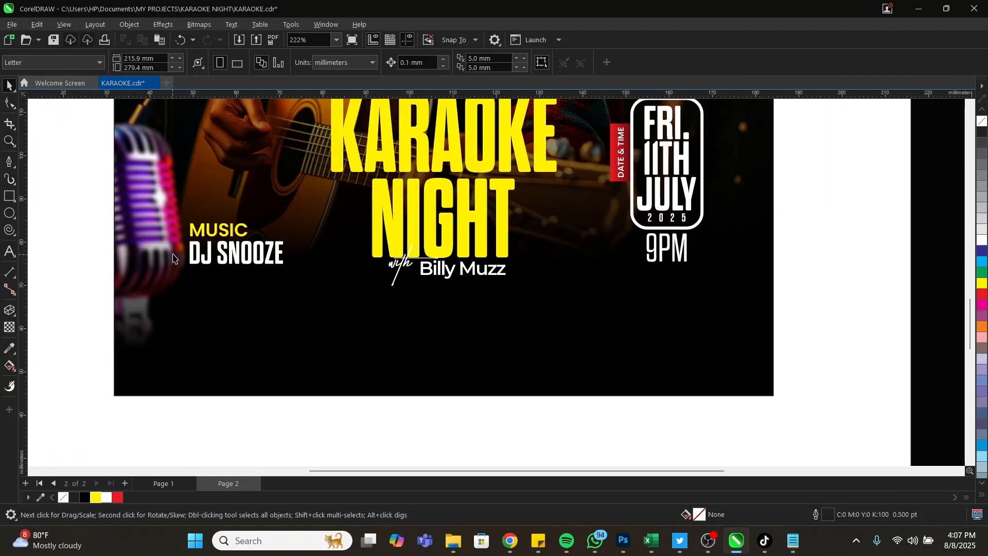
scroll(560, 285, down, 1)
scroll(514, 313, down, 5)
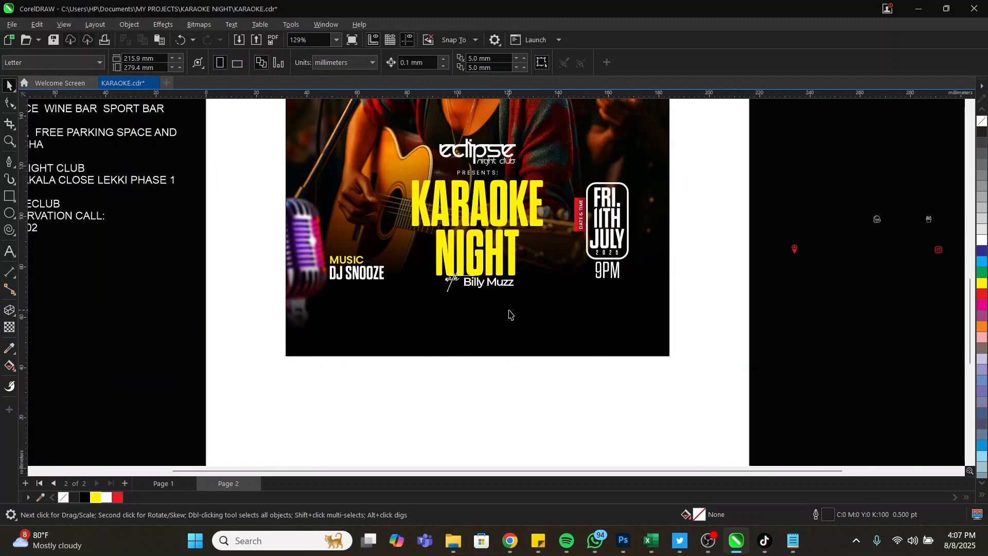
scroll(381, 250, up, 1)
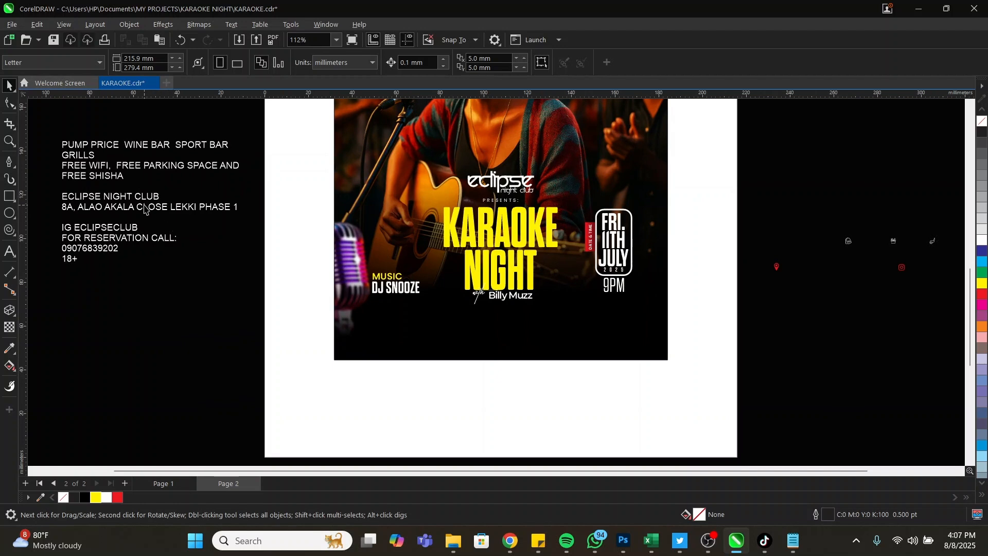
double_click(111, 177)
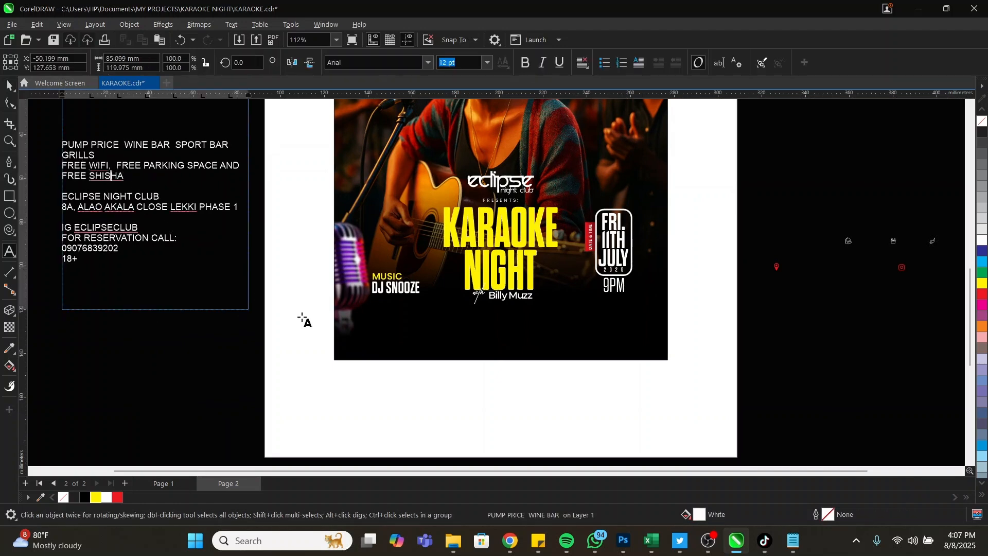
key(Escape)
key(space)
key(Escape)
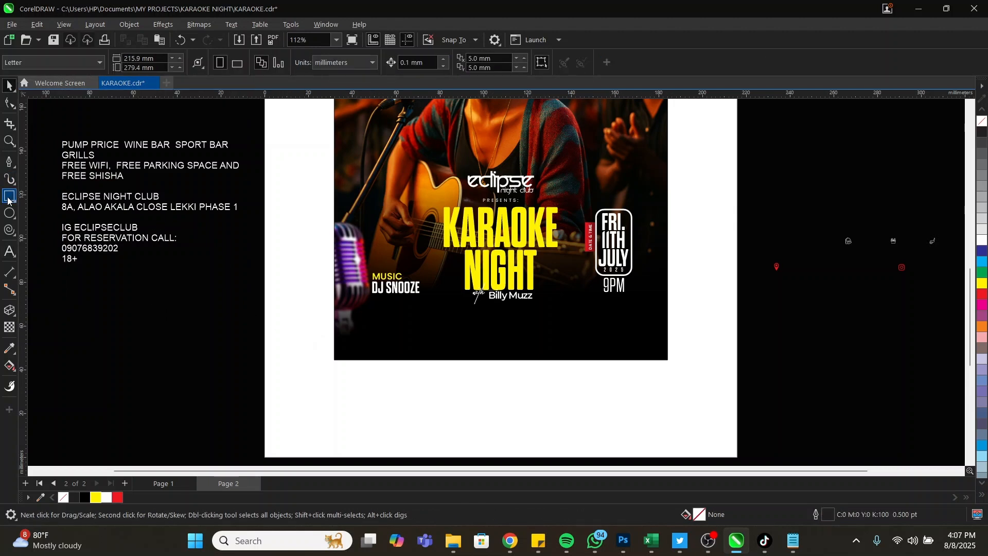
click(8, 198)
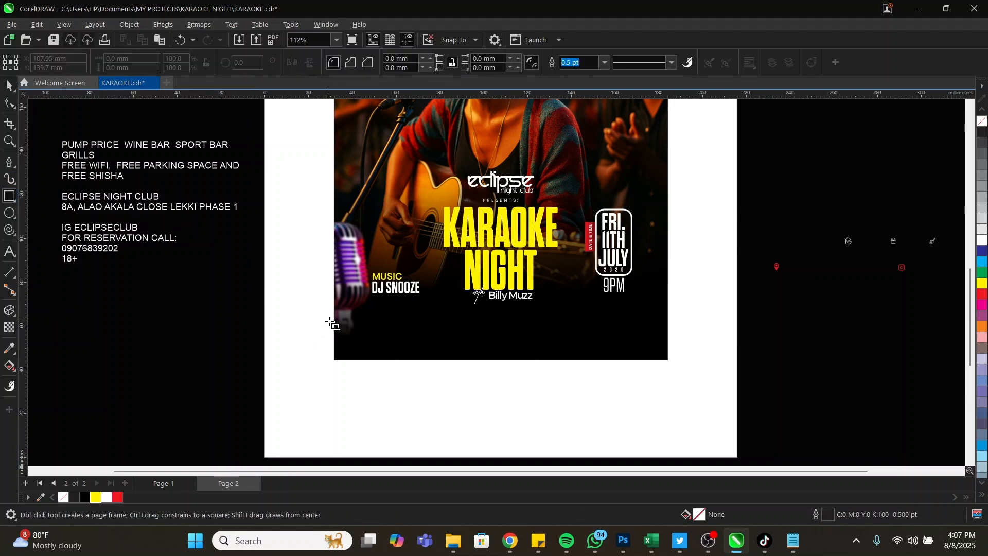
drag(367, 306, 641, 329)
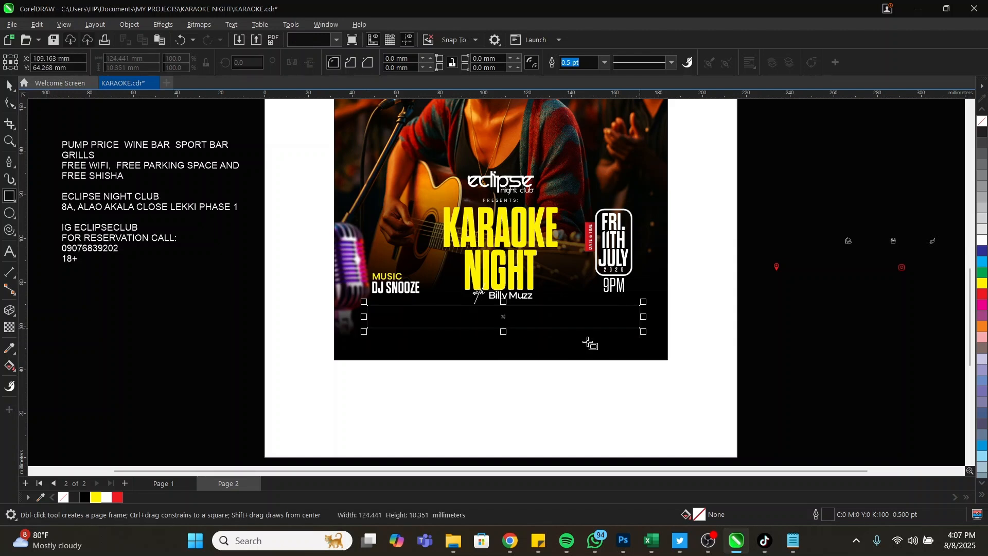
Add a white, outline-free strip along the photo's bottom edge and combine it with the photo
drag(335, 331, 668, 360)
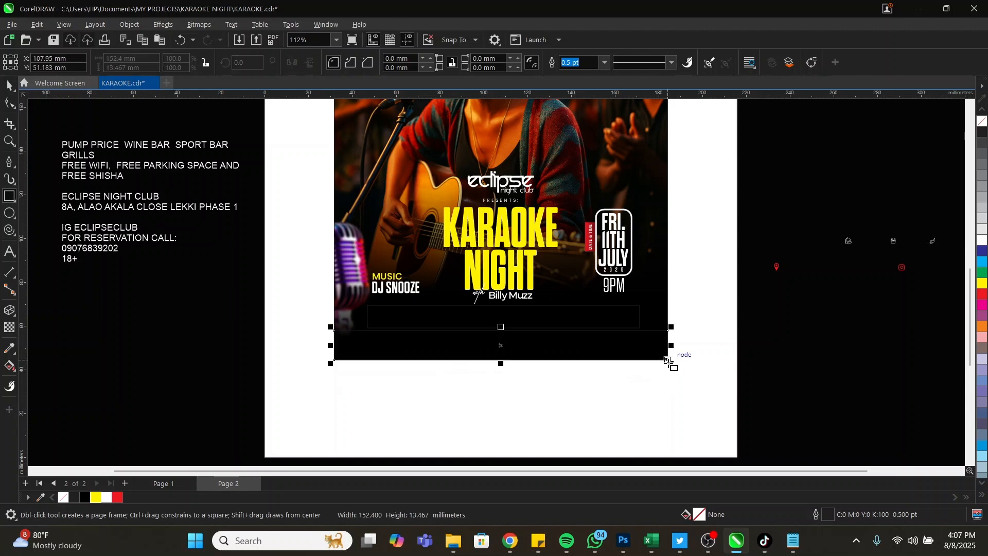
key(space)
click(74, 498)
click(74, 498)
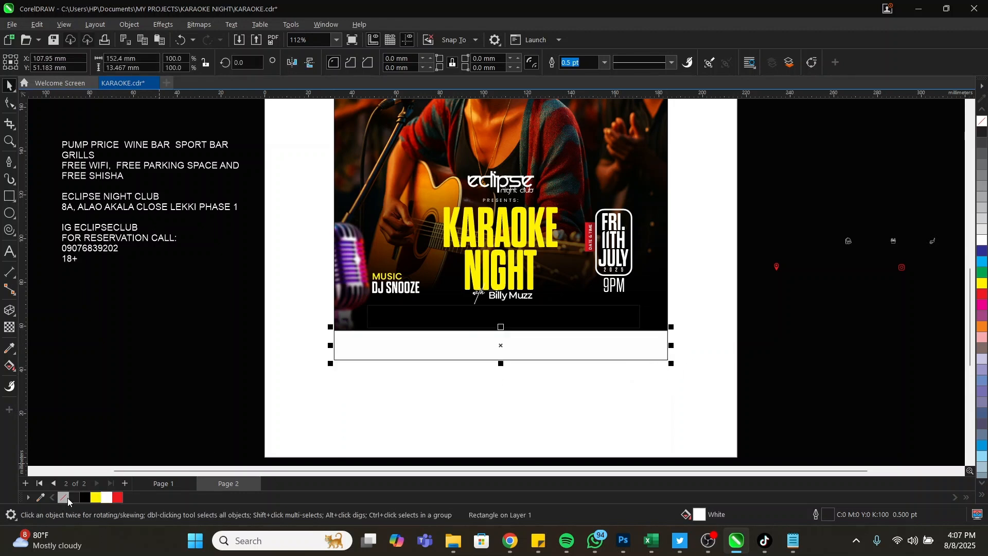
right_click(63, 497)
shift+click(386, 175)
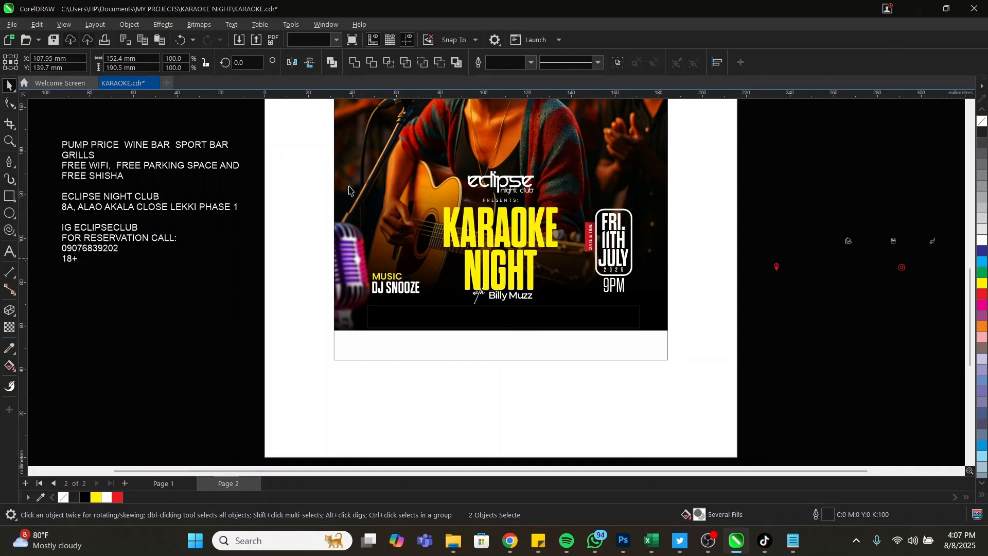
key(ctrl+shift+p)
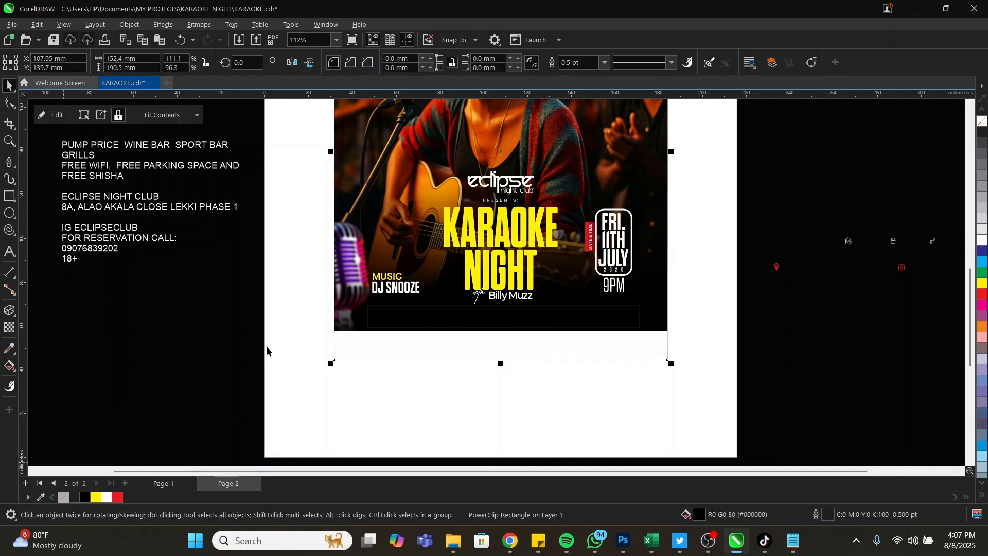
click(511, 317)
key(z)
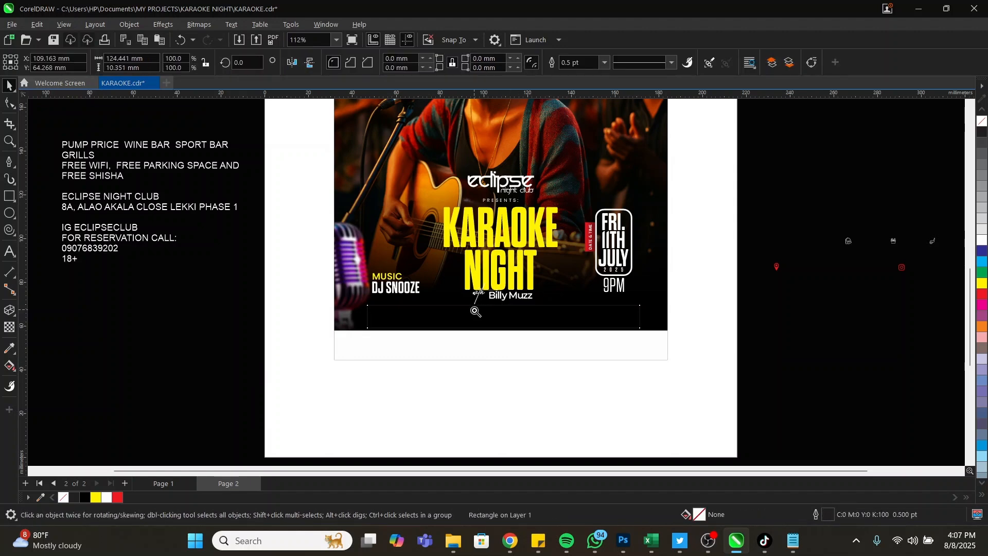
scroll(456, 289, down, 1)
drag(309, 163, 705, 368)
Nudge the NIGHT title and its byline up, then nudge all flyer elements up further
click(503, 297)
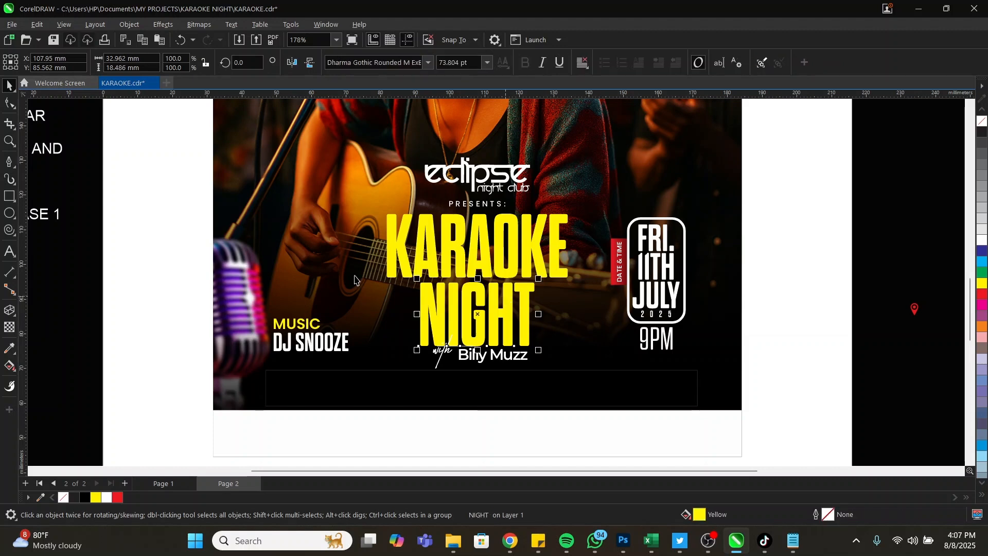
shift+click(441, 358)
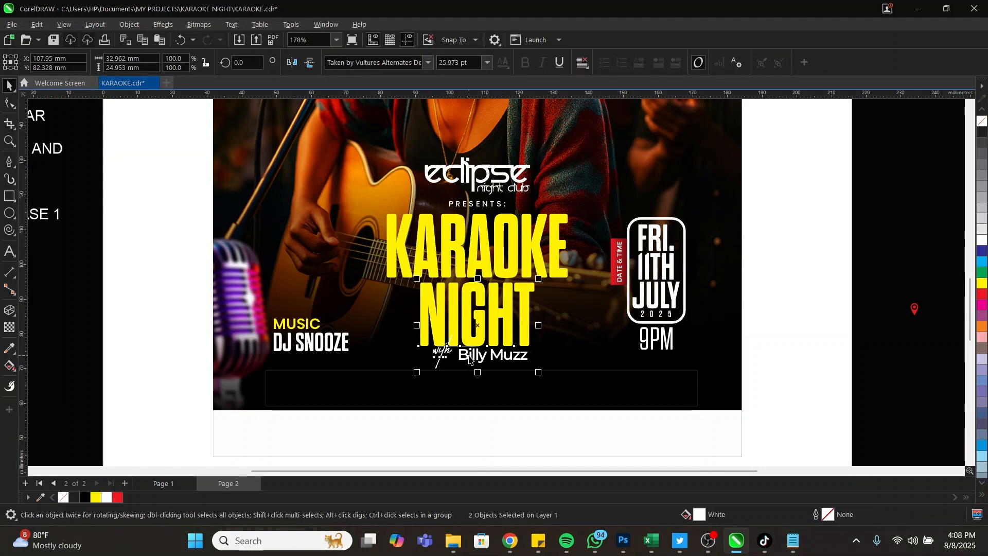
shift+click(469, 356)
key(Up)
key(Up)
key(Up)
key(Up)
key(Up)
key(Up)
key(Up)
key(Up)
key(Up)
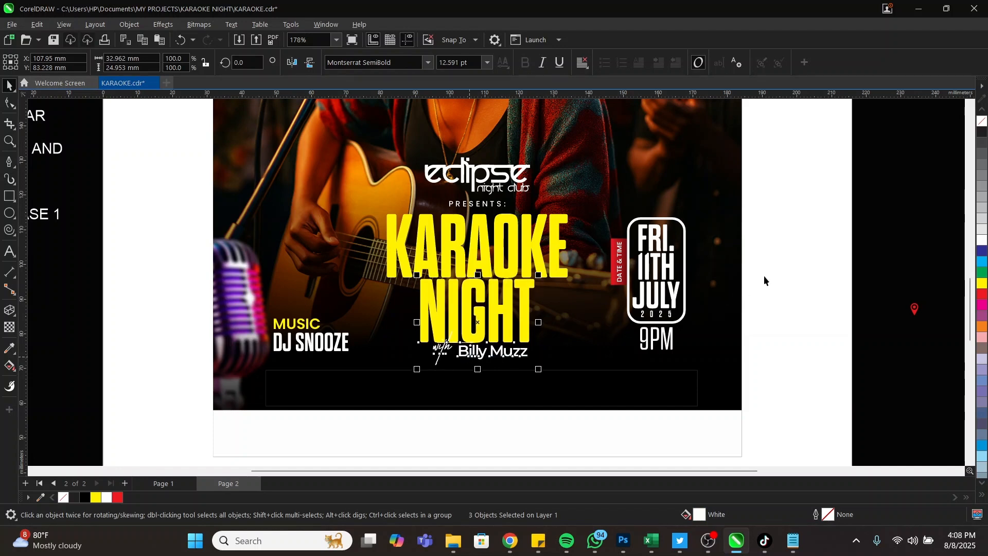
click(823, 344)
drag(829, 372, 180, 135)
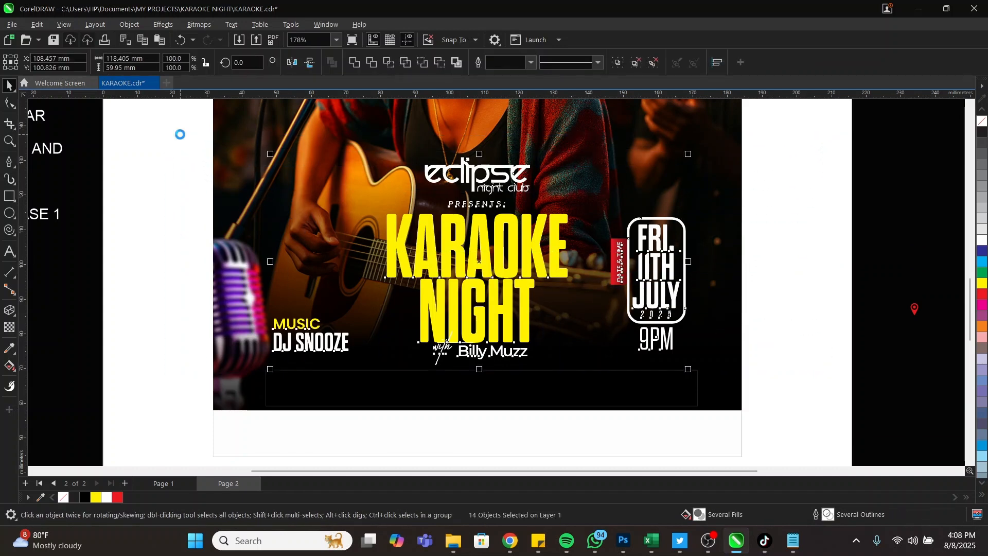
key(Up)
key(Up)
key(Up)
key(Up)
key(Up)
key(Up)
key(Up)
key(Up)
key(Up)
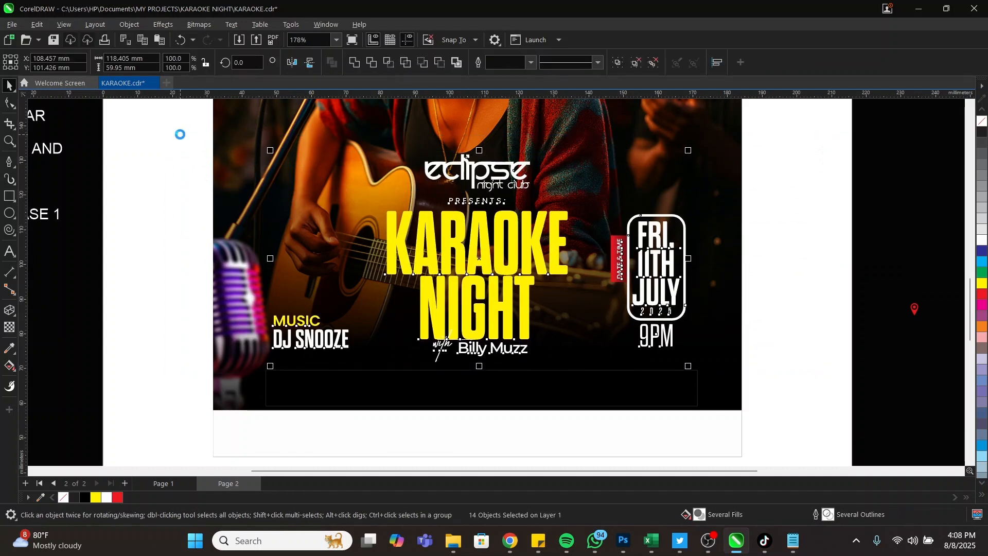
key(Up)
key(Up)
key(Up)
key(Up)
key(Up)
key(Up)
key(Up)
key(Up)
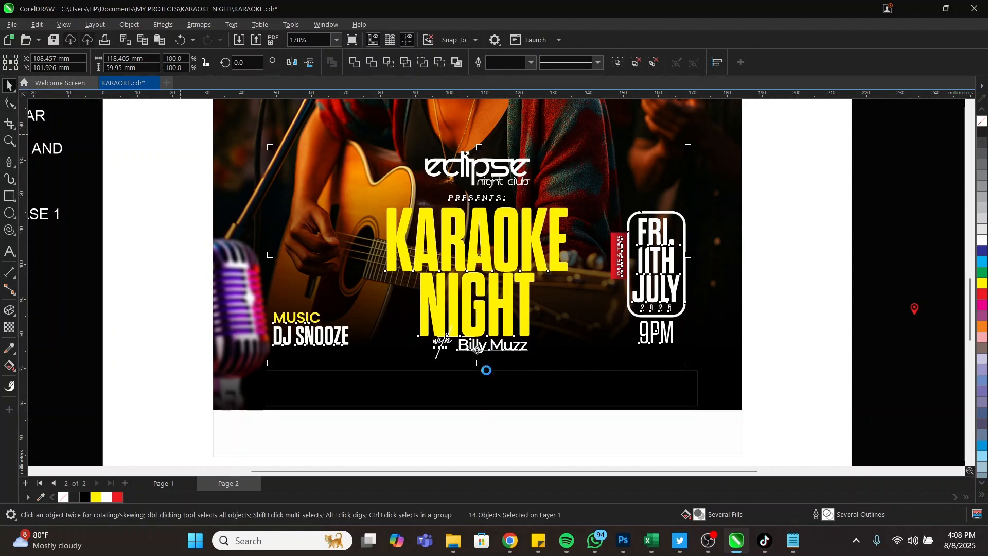
click(483, 386)
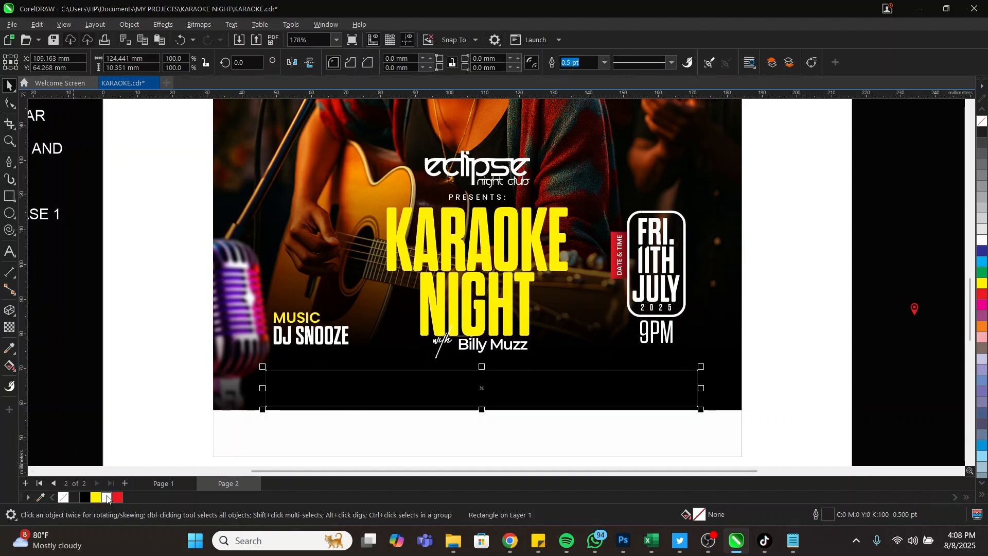
right_click(107, 497)
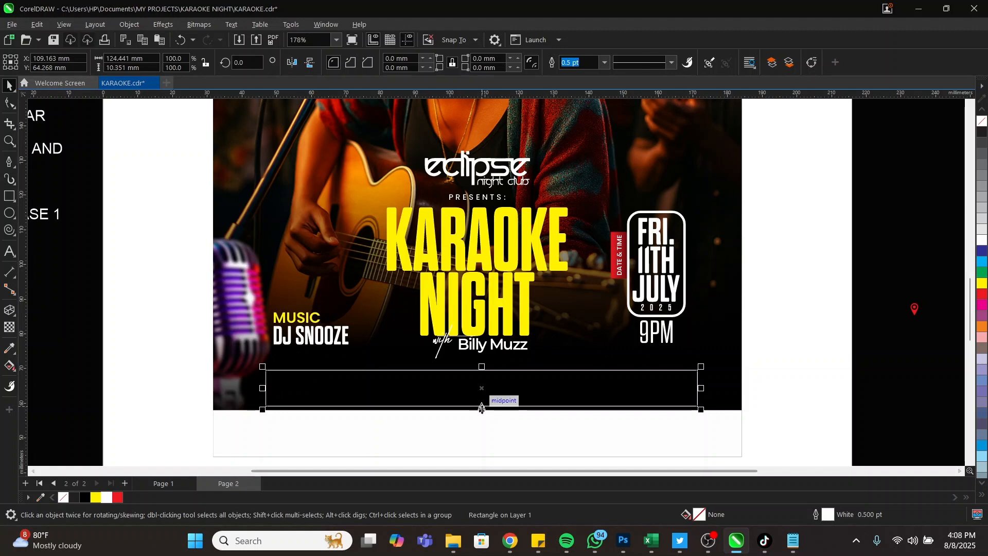
drag(482, 408, 482, 396)
drag(558, 380, 557, 373)
Cut the PUMP PRICE and FREE WIFI paragraphs out of the side text block
key(z)
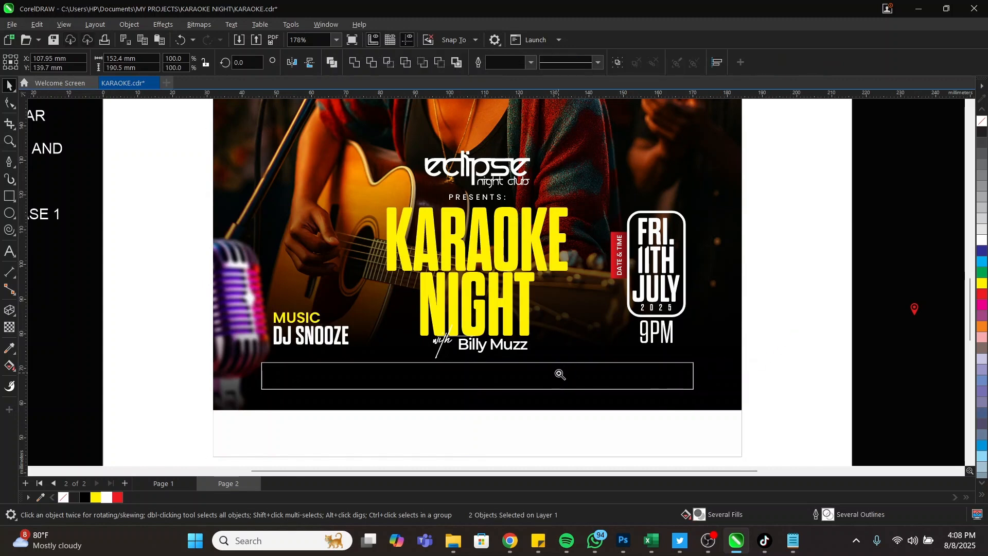
right_click(560, 375)
key(space)
click(139, 182)
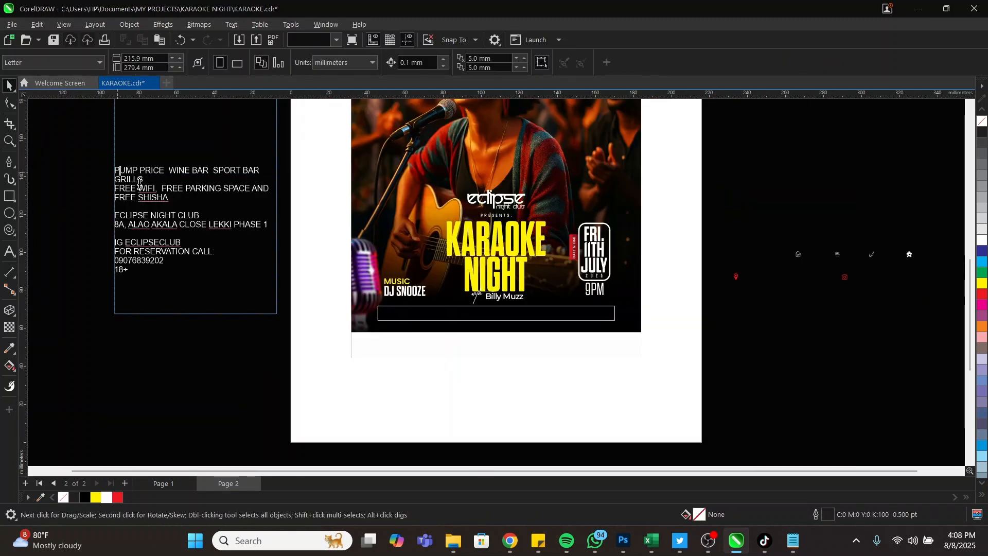
drag(176, 199, 105, 173)
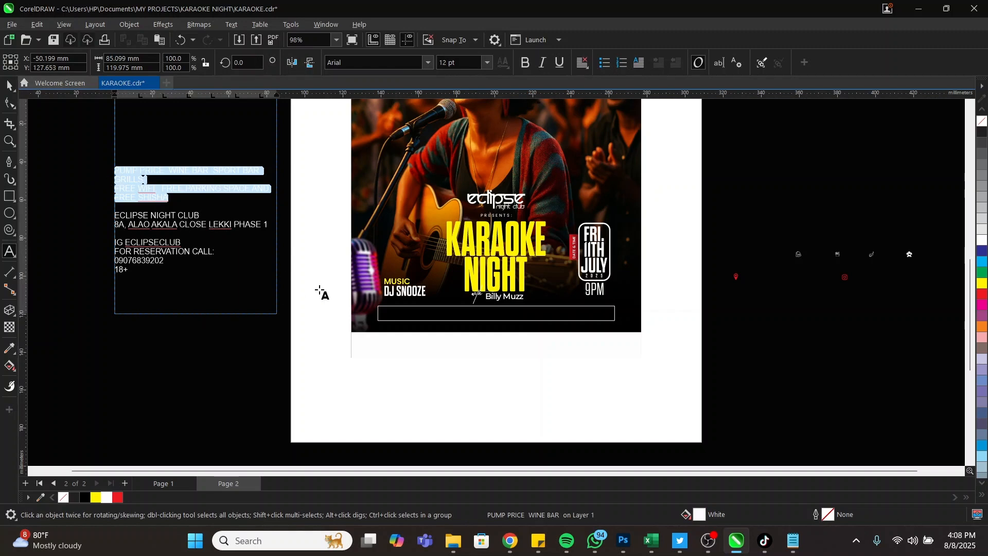
key(Delete)
key(ctrl+space)
Paste the PUMP PRICE and FREE WIFI lines onto the flyer as new text
click(430, 340)
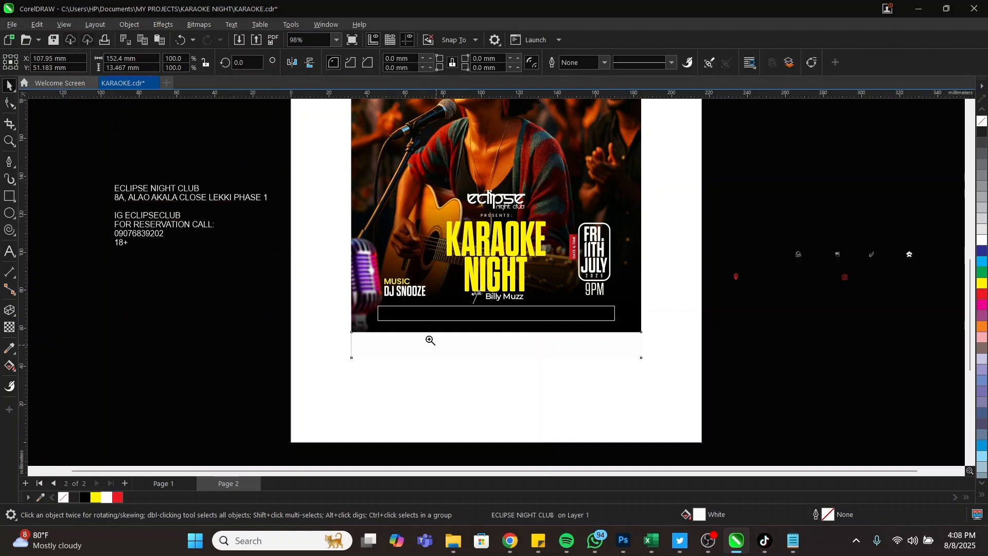
click(432, 332)
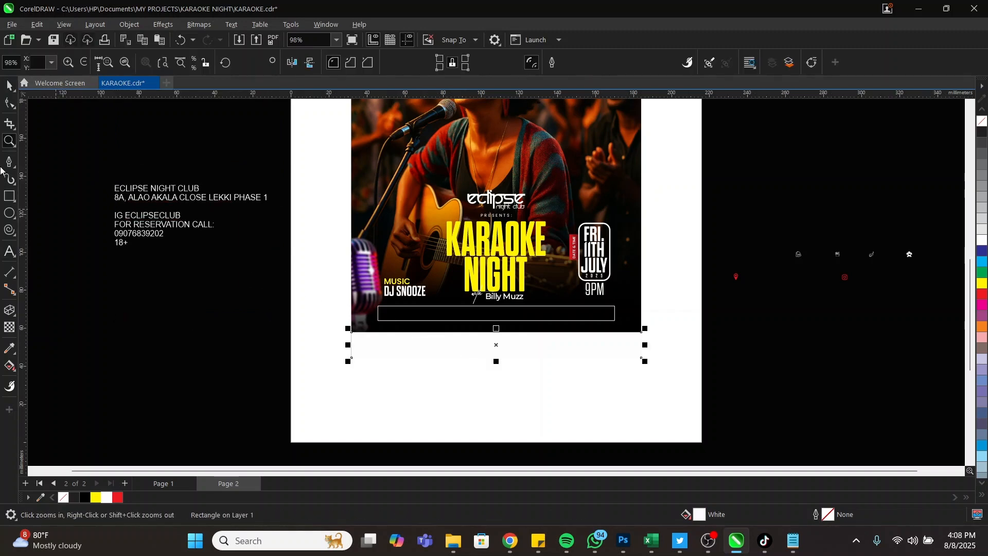
click(9, 251)
scroll(547, 331, up, 3)
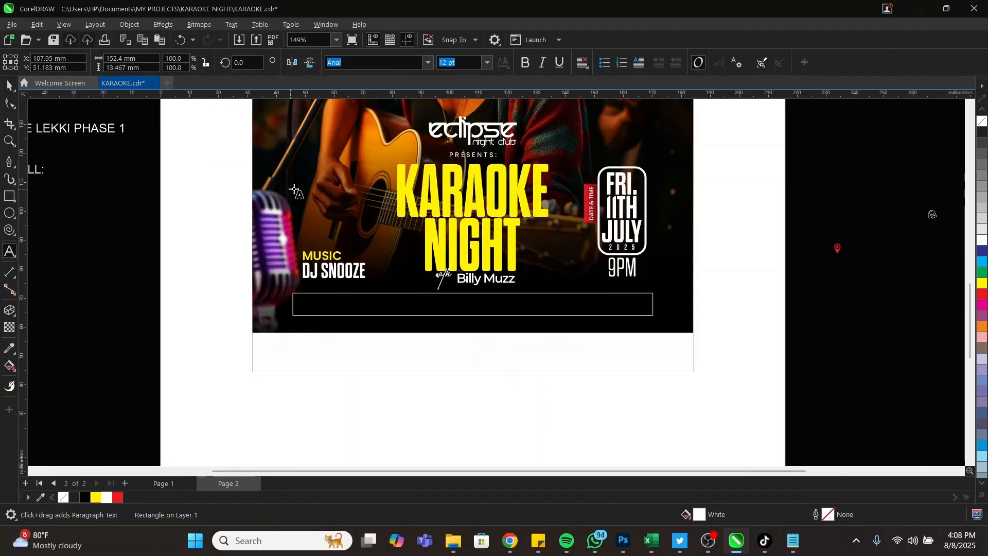
click(293, 189)
text(PUMP PRICE  WINE BAR  SPORT BAR  GRILLS FREE WIFI  FREE PARKING SPACE AND FREE SHISHA)
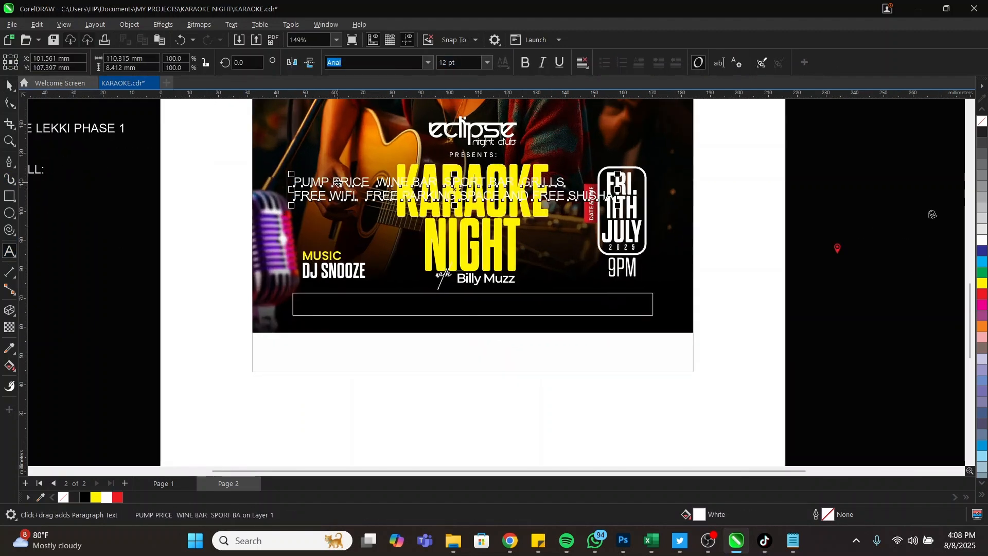
key(ctrl+space)
drag(338, 182, 304, 201)
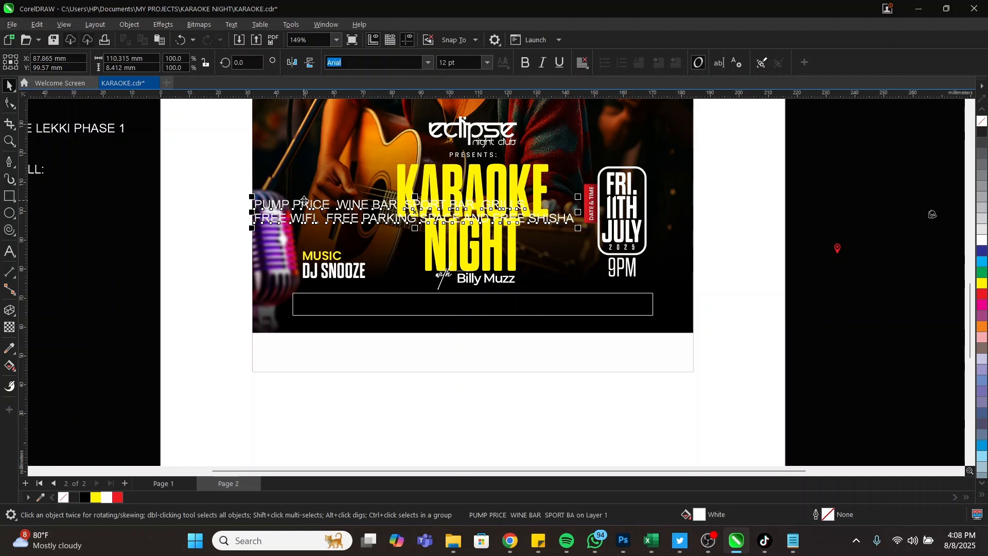
Centre the PUMP PRICE line in the white box and place FREE WIFI below it
shift+click(358, 313)
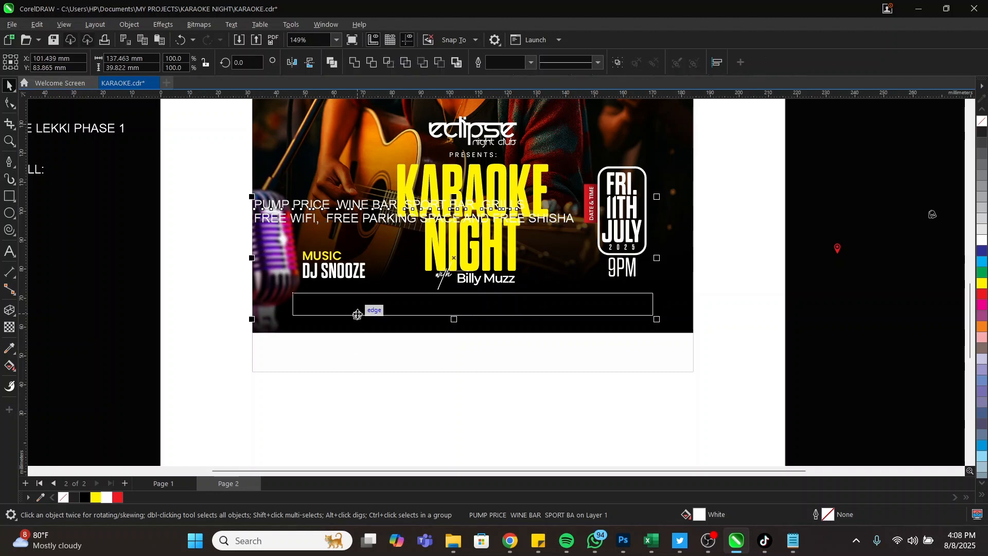
key(e)
key(c)
click(421, 387)
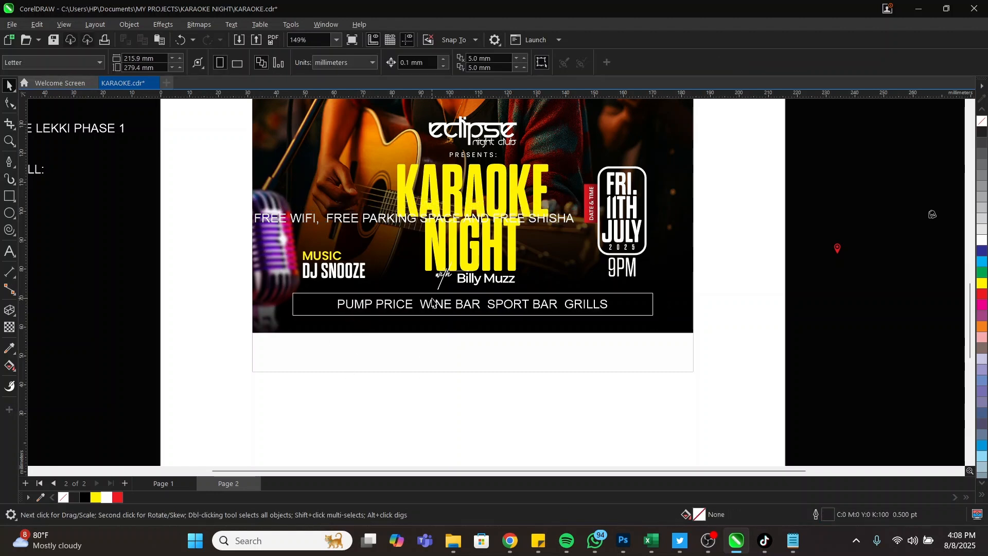
drag(397, 226, 453, 328)
key(F2)
drag(213, 246, 766, 375)
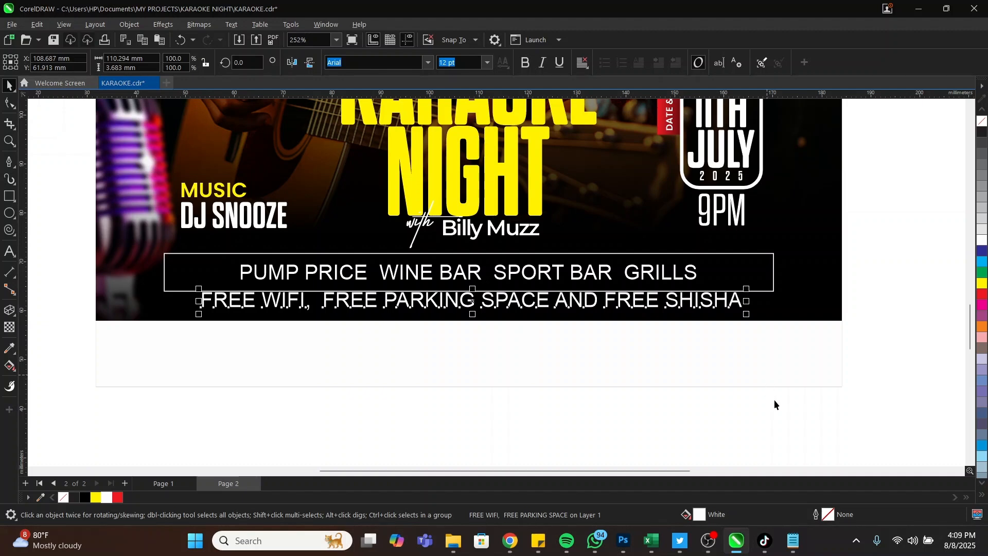
Shrink and lower the FREE WIFI line, and push the white strip's top edge down
key(z)
right_click(604, 326)
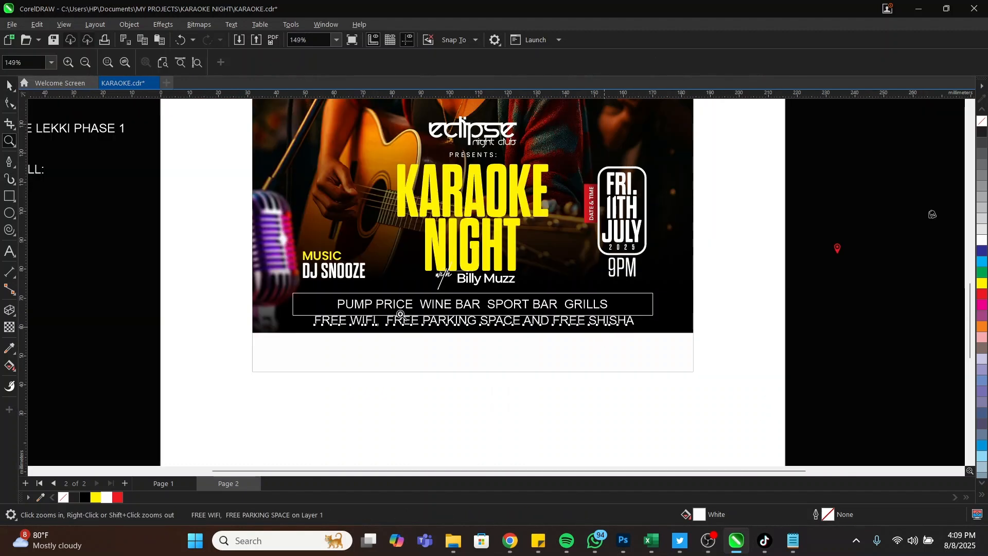
drag(206, 252, 727, 377)
key(space)
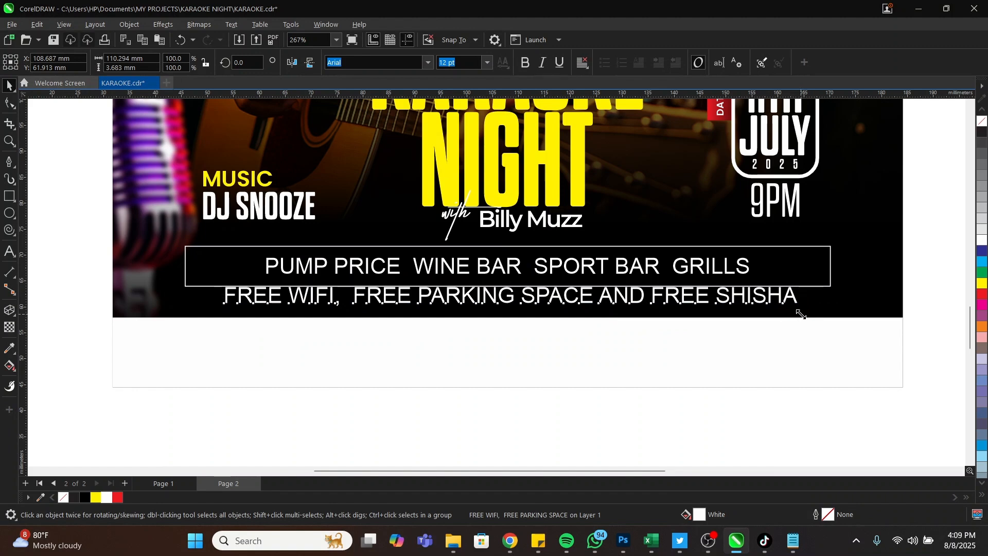
drag(770, 318, 734, 308)
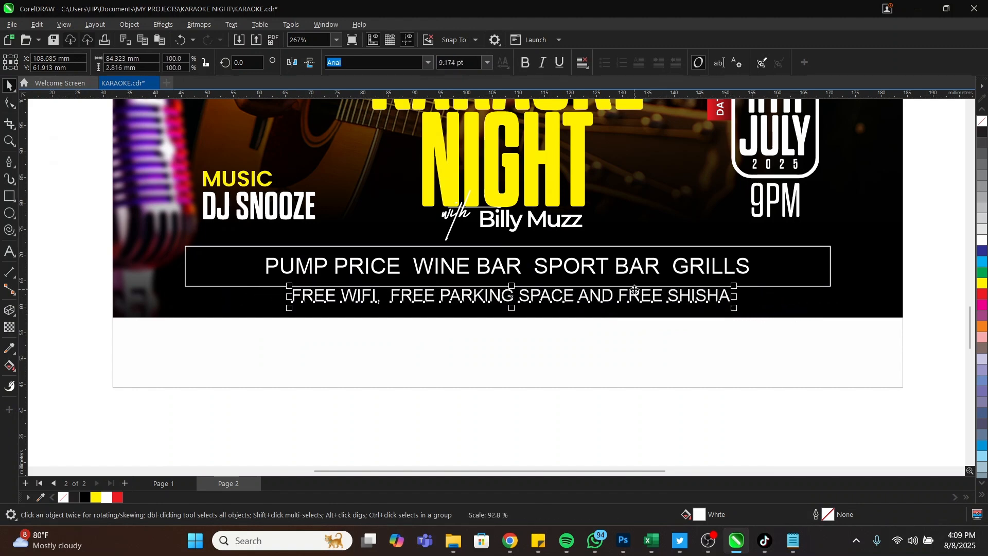
drag(633, 291, 632, 295)
click(513, 319)
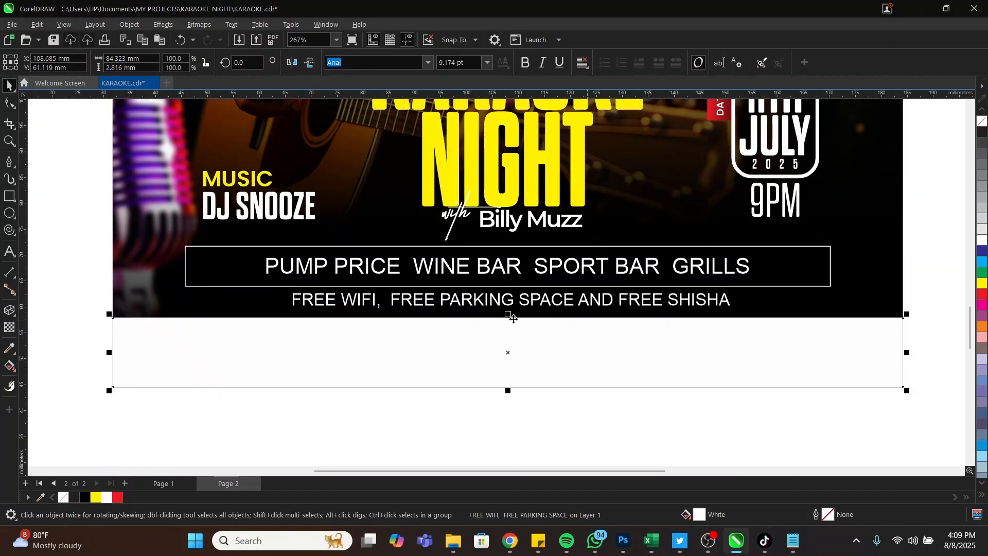
mouse_move(511, 316)
mouse_down()
mouse_move(512, 330)
mouse_move(525, 301)
mouse_move(523, 309)
mouse_up()
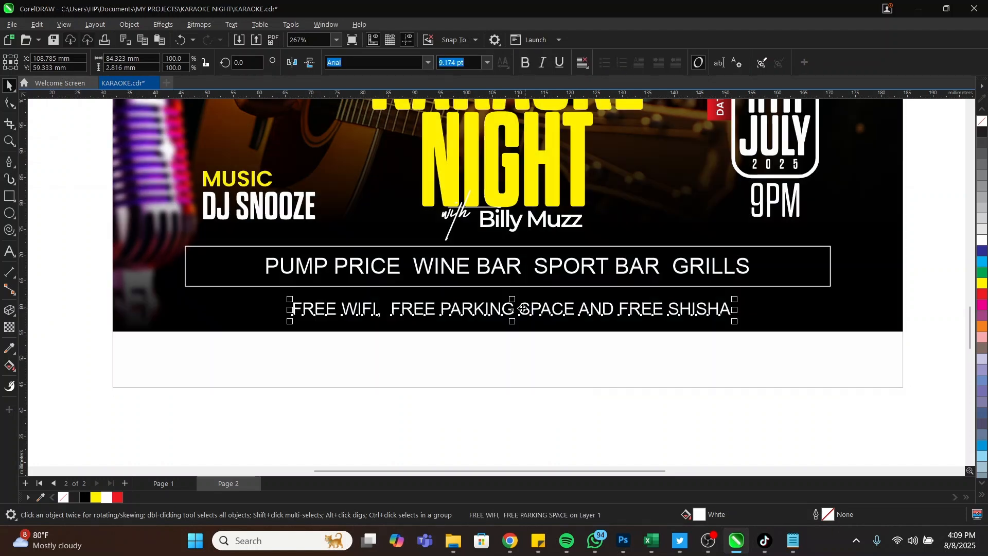
Change the FREE WIFI line's font to Poppins and select it with the PUMP PRICE box
click(428, 62)
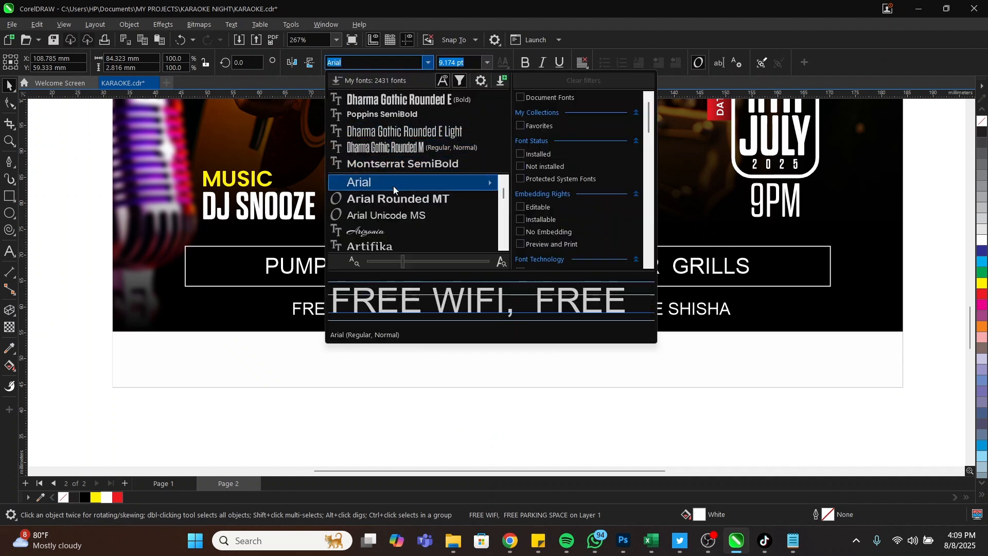
click(379, 112)
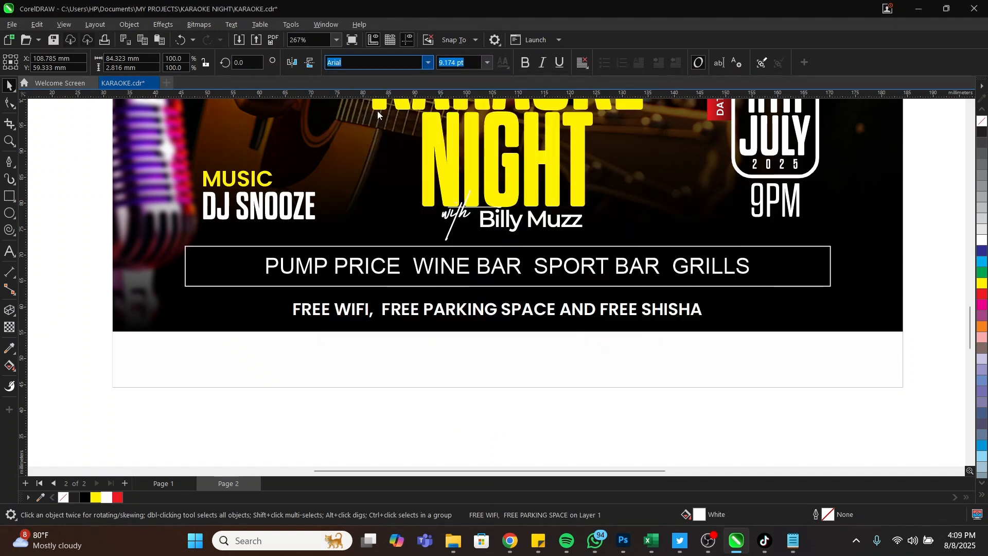
click(426, 62)
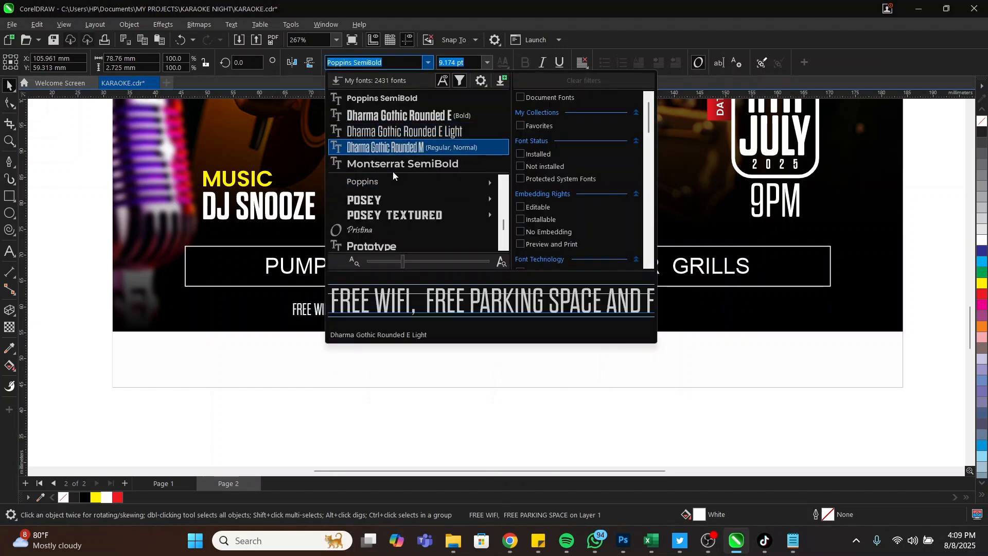
mouse_move(393, 178)
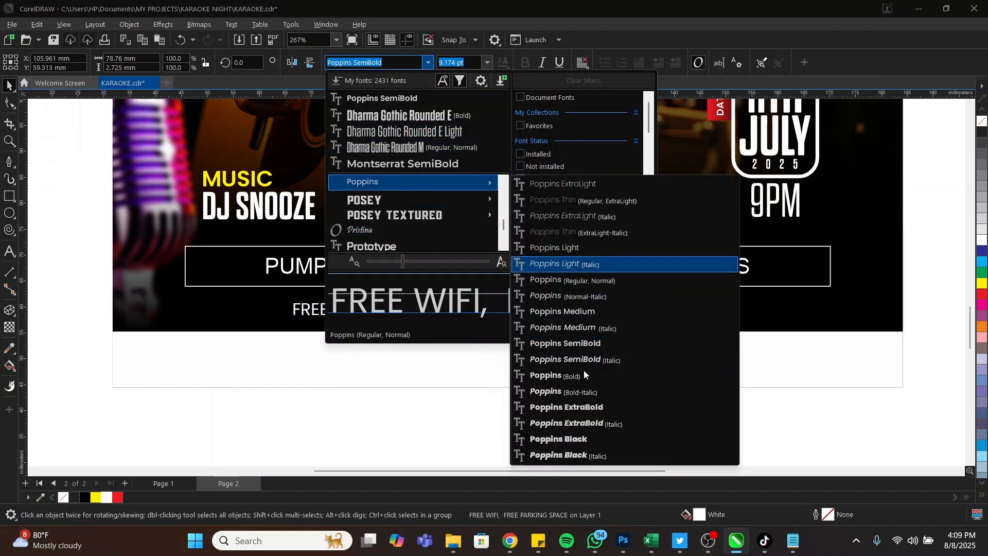
click(573, 312)
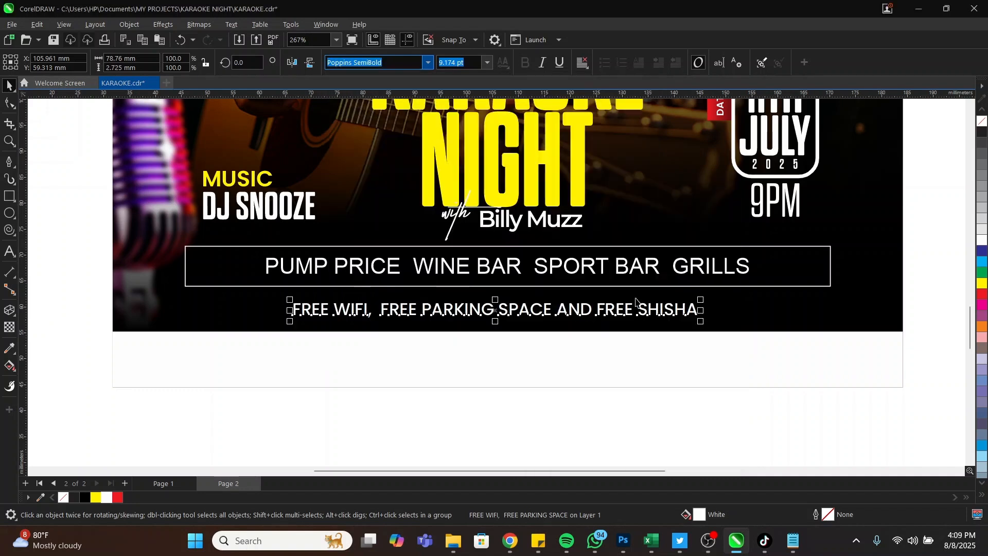
shift+click(727, 286)
Centre FREE WIFI under the box, lower the PUMP PRICE line with its box, and narrow the box
key(c)
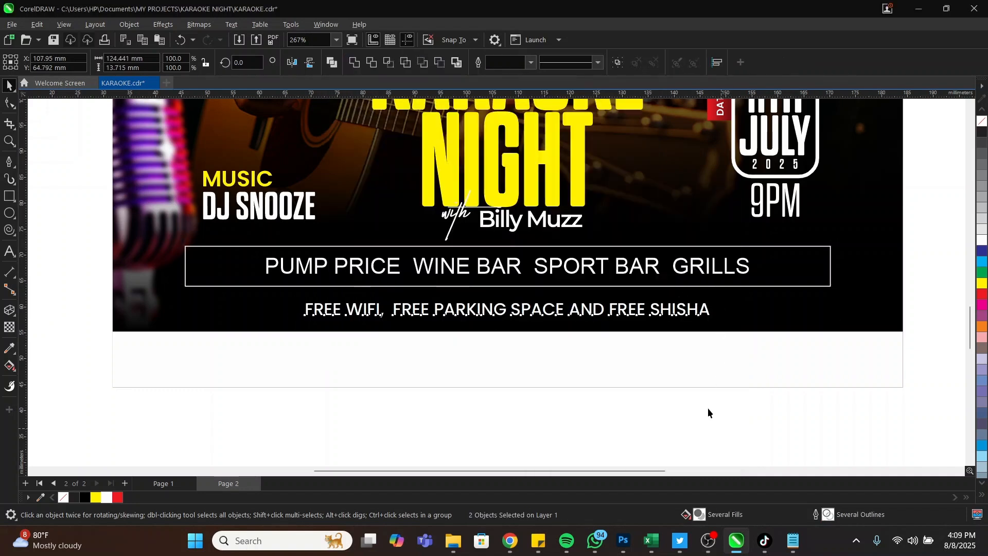
click(708, 411)
click(517, 266)
shift+click(538, 286)
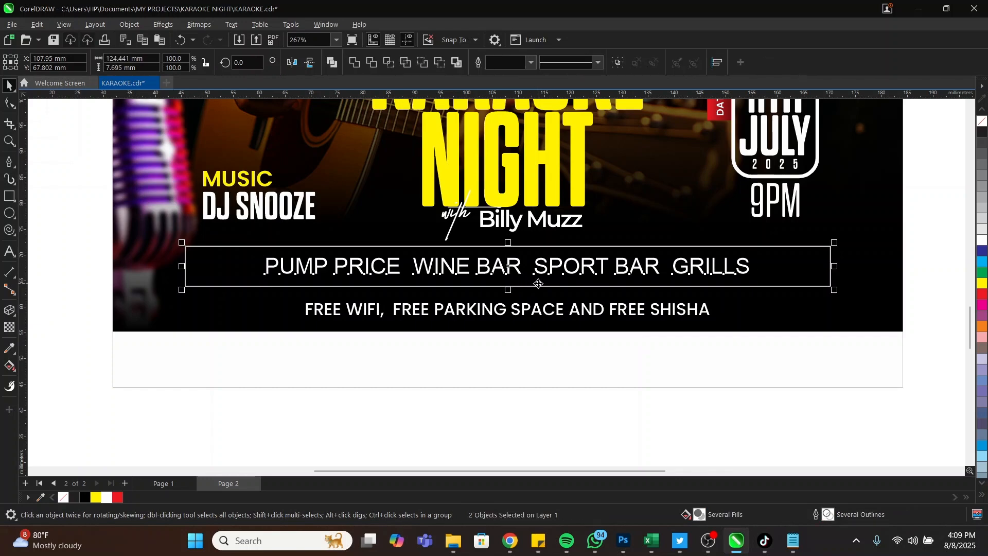
drag(539, 284, 542, 299)
click(829, 279)
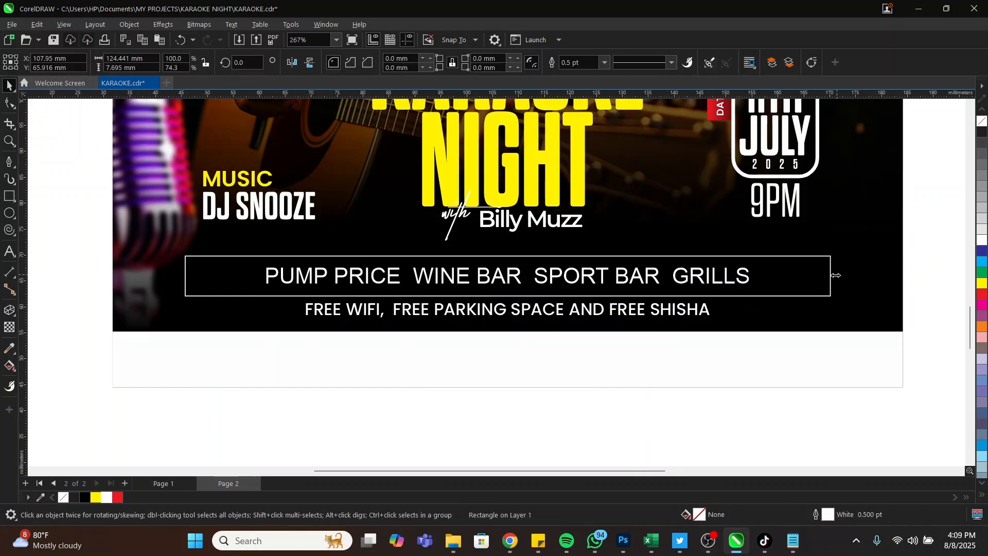
drag(836, 275, 810, 276)
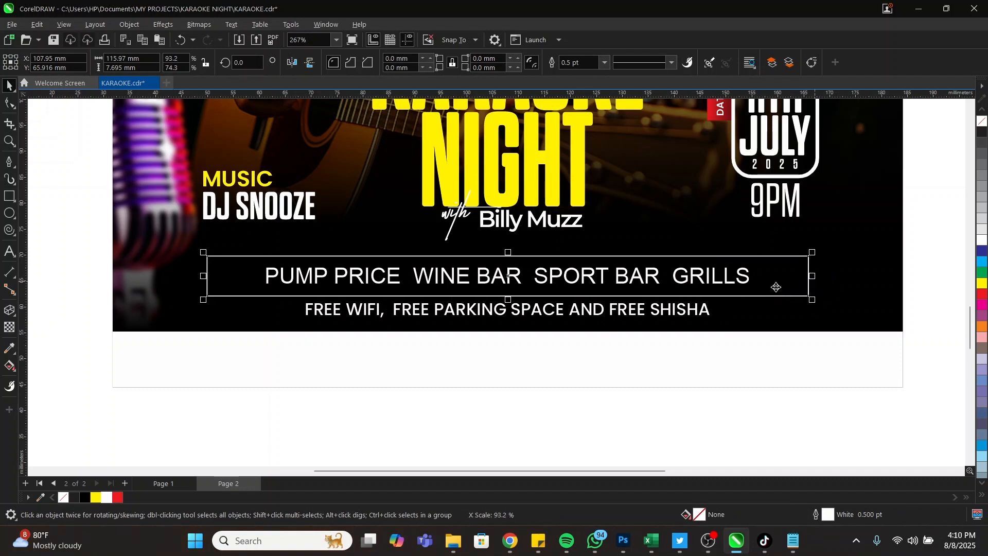
Add spaces between PUMP PRICE, WINE BAR, SPORT BAR and GRILLS to separate them evenly
double_click(745, 280)
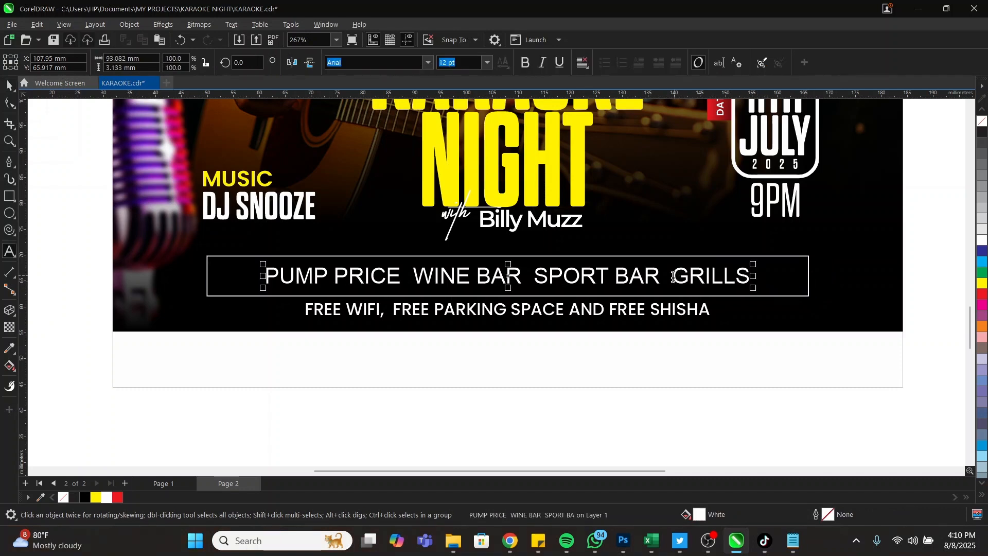
key(Escape)
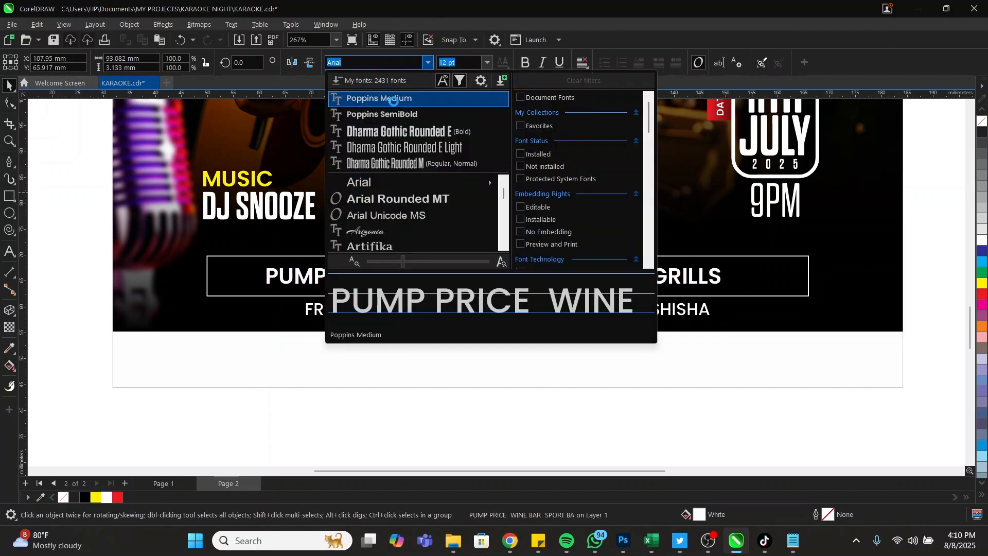
key(Escape)
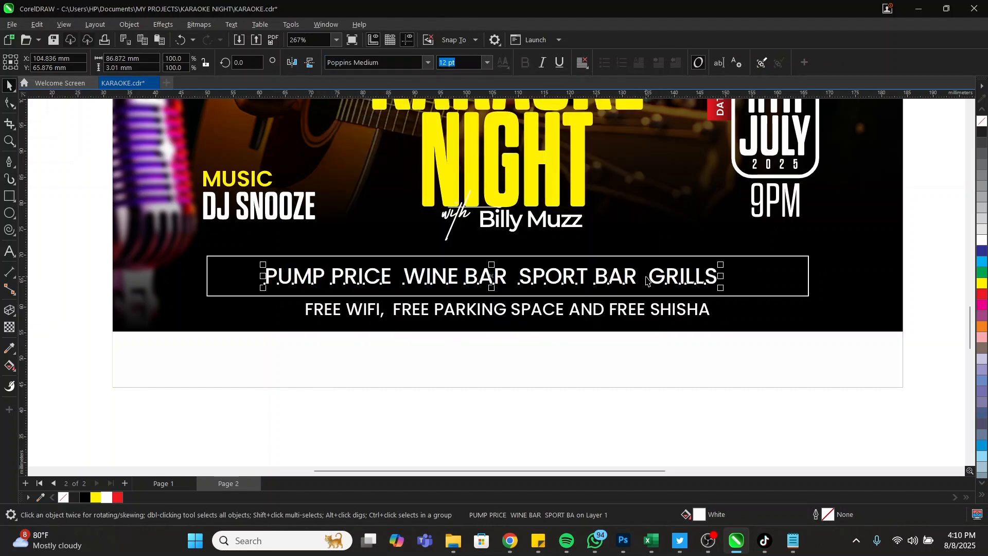
double_click(651, 278)
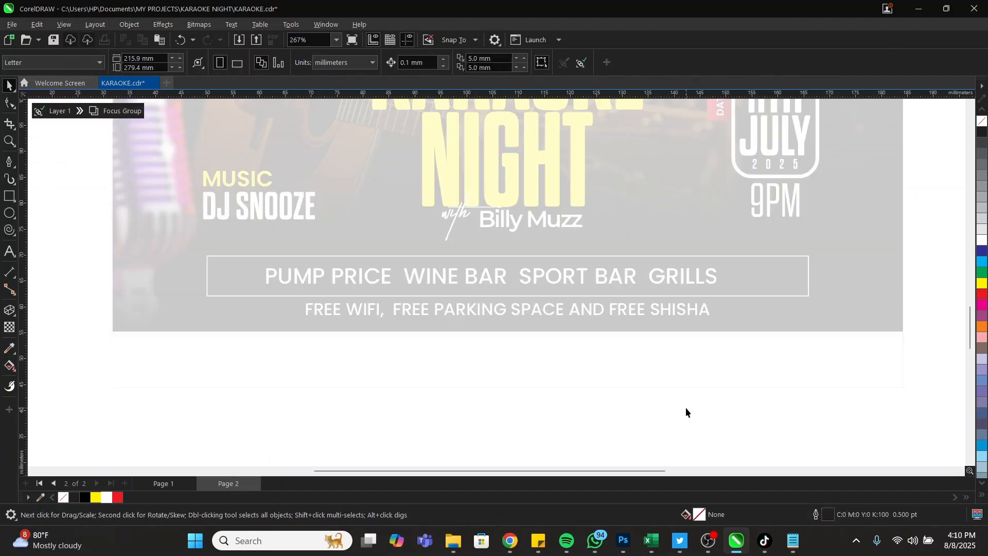
double_click(685, 412)
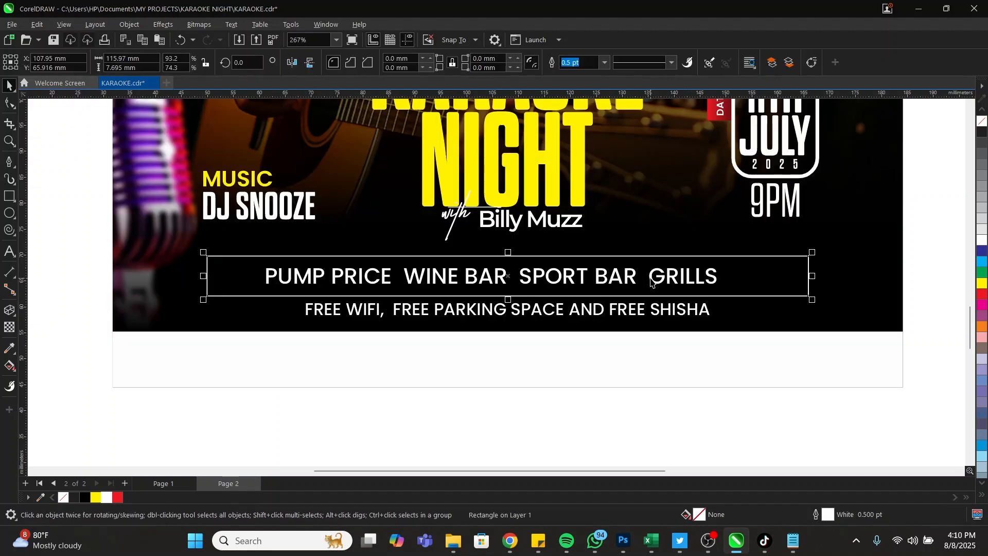
double_click(652, 279)
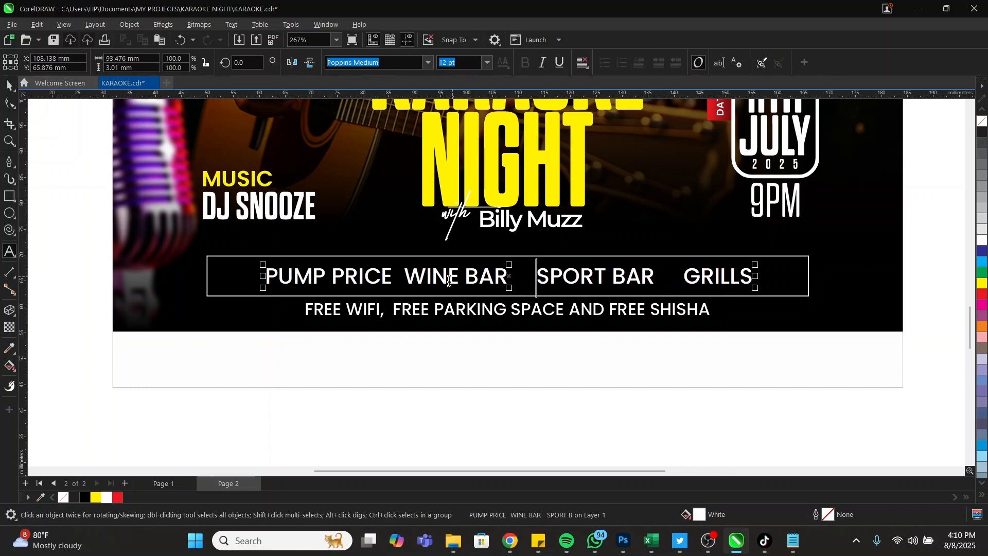
click(404, 278)
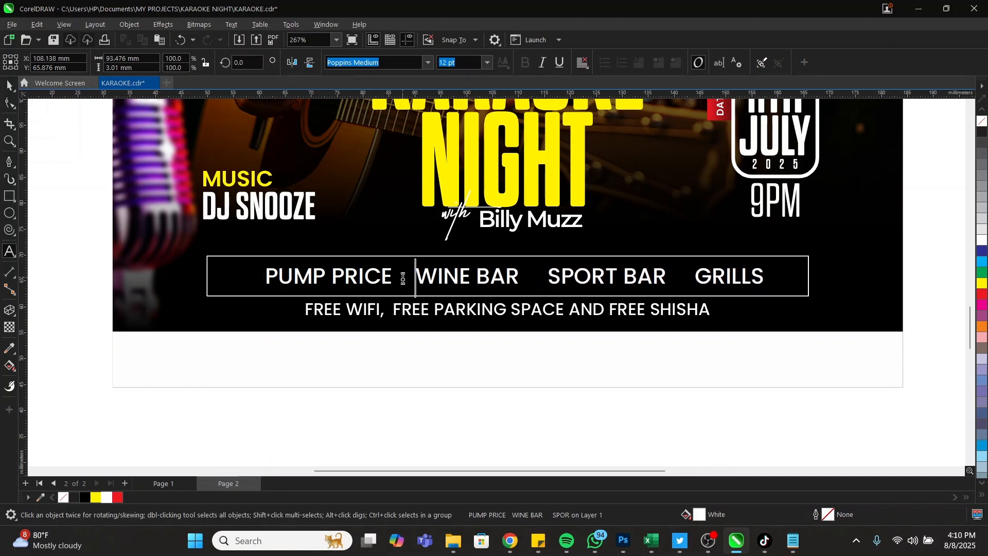
click(535, 282)
click(694, 281)
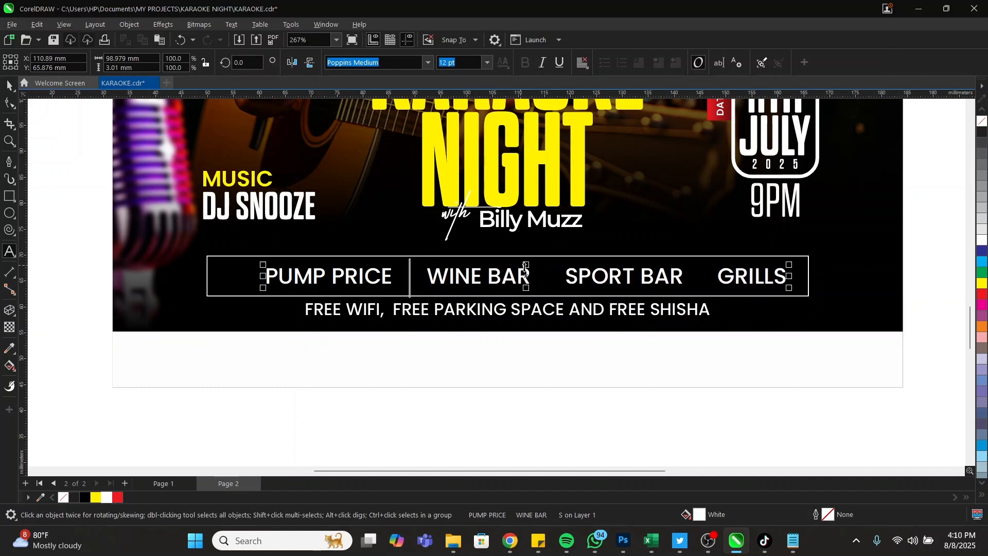
key(Escape)
Centre the feature row text horizontally within its white frame
shift+click(394, 257)
key(c)
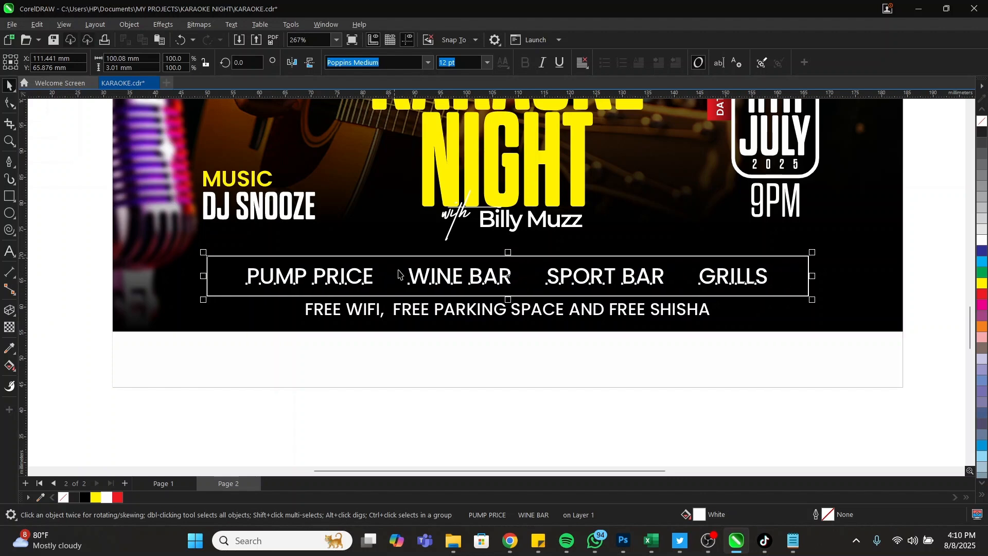
click(453, 403)
scroll(439, 339, down, 5)
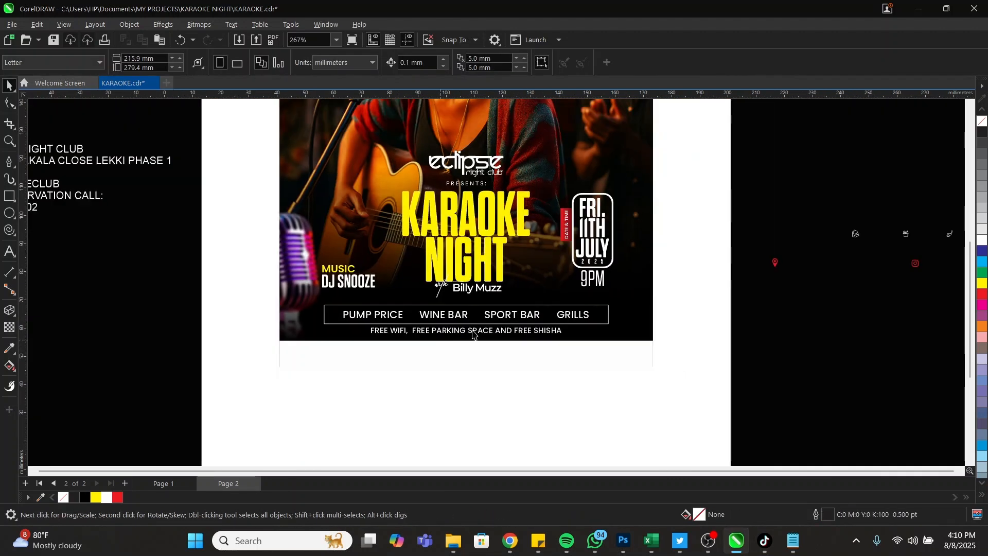
Move the four white icons from beside the page onto the feature row
drag(679, 248, 478, 325)
key(z)
drag(293, 287, 618, 375)
click(355, 258)
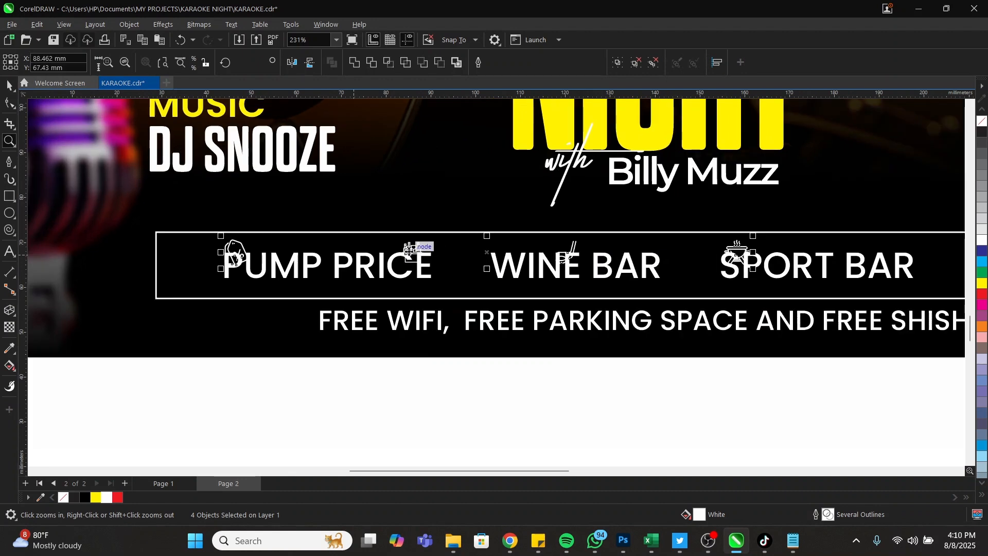
key(space)
drag(394, 252, 378, 267)
scroll(417, 253, down, 2)
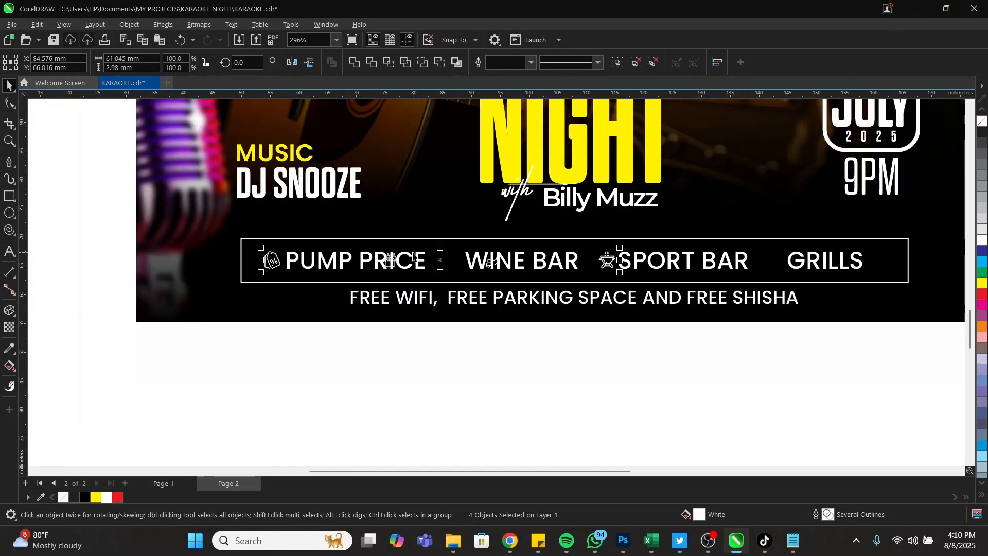
scroll(470, 286, down, 1)
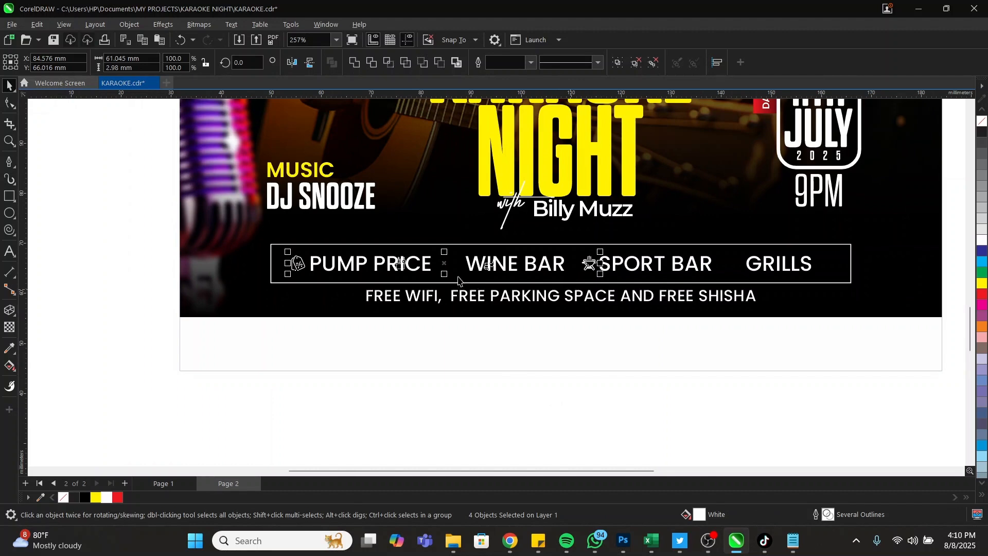
scroll(409, 274, up, 7)
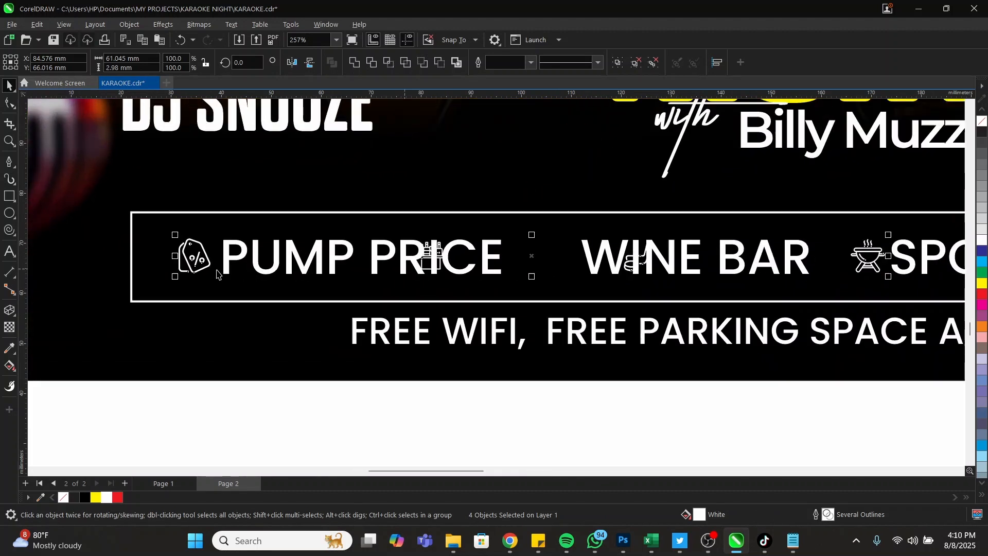
drag(193, 256, 196, 256)
scroll(306, 266, down, 3)
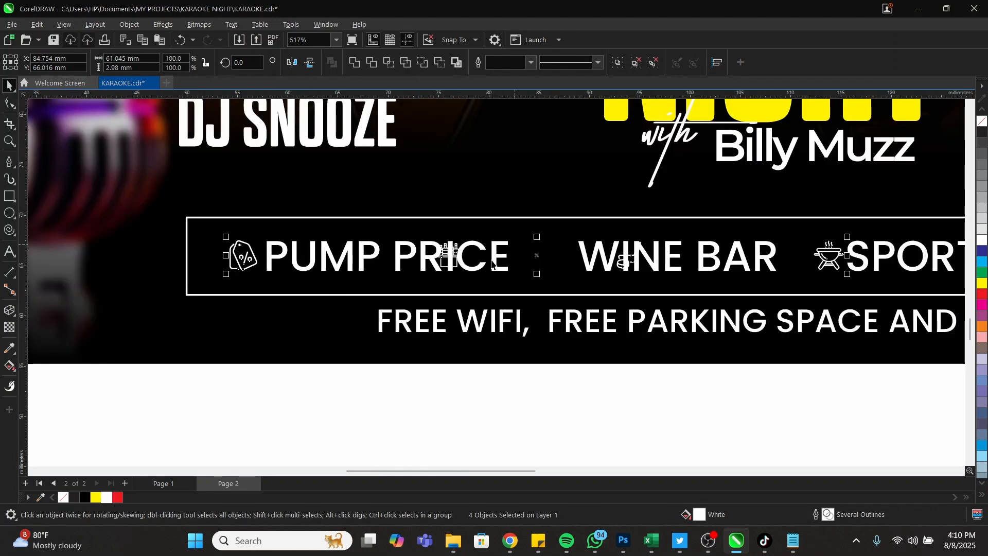
scroll(443, 253, down, 2)
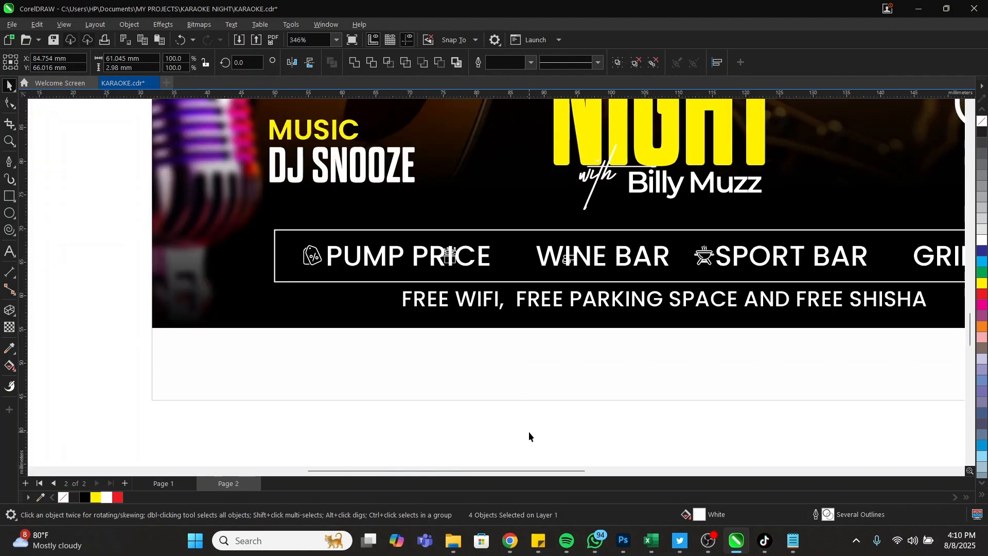
Place icons in front of WINE BAR and GRILLS
drag(527, 431, 379, 191)
scroll(451, 249, up, 3)
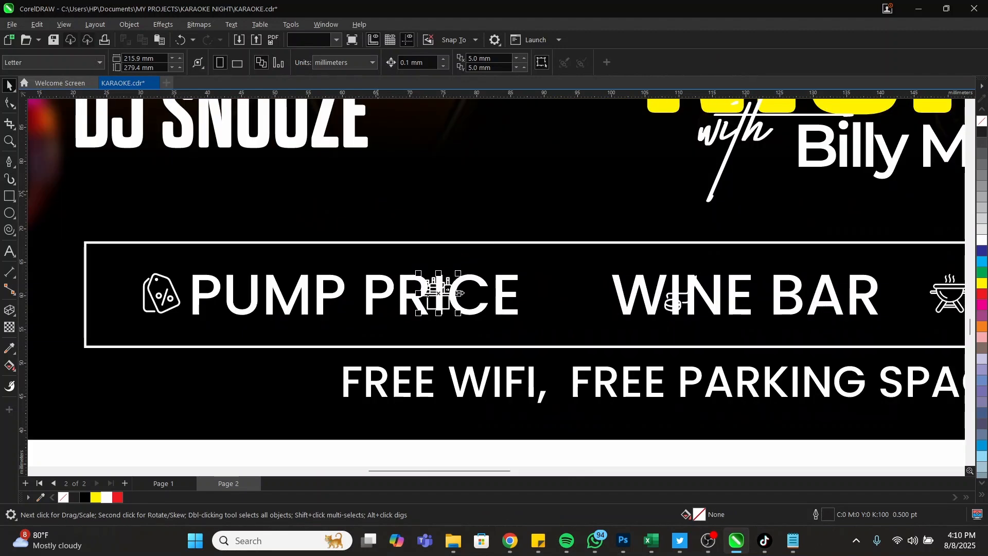
drag(459, 293, 581, 299)
key(z)
right_click(394, 250)
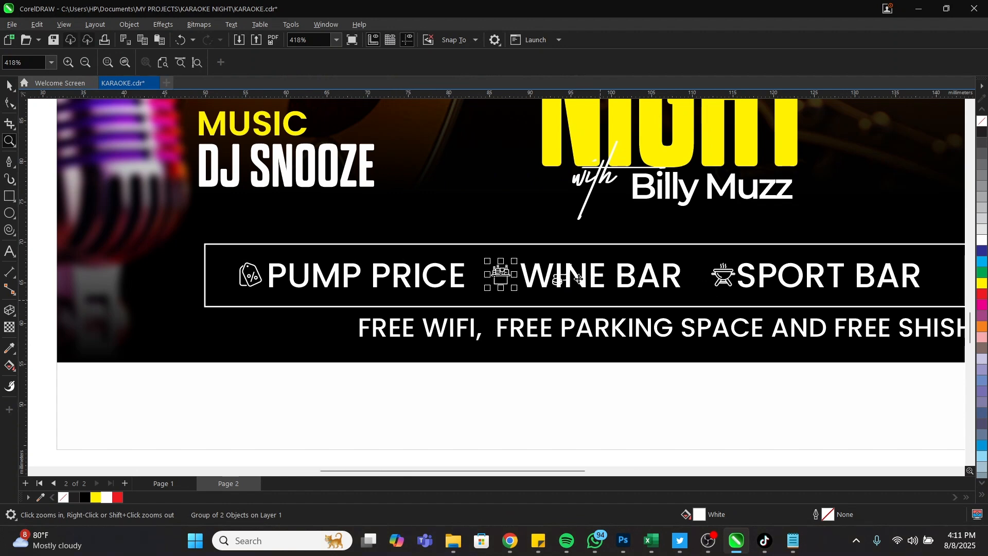
right_click(579, 278)
drag(366, 229, 949, 326)
key(space)
click(532, 284)
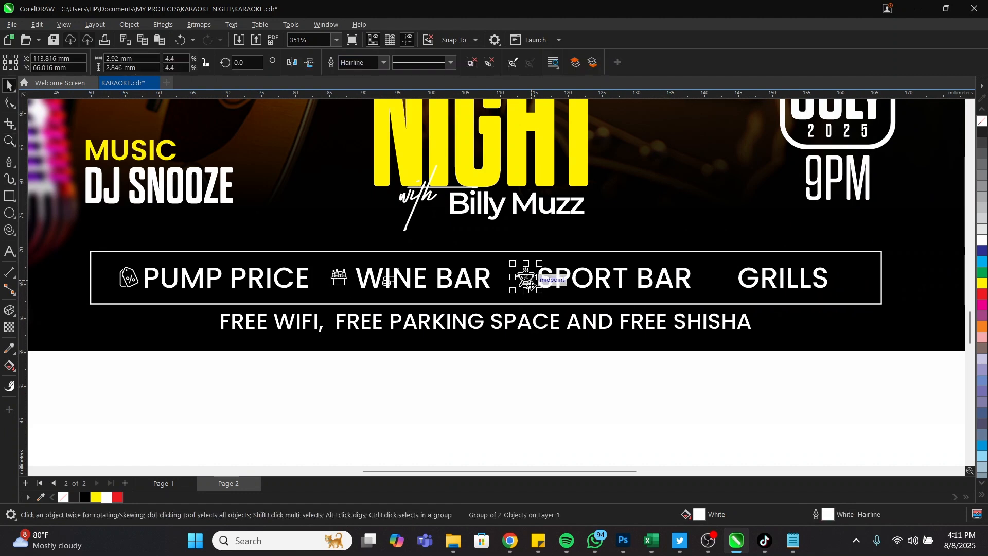
drag(531, 284, 726, 298)
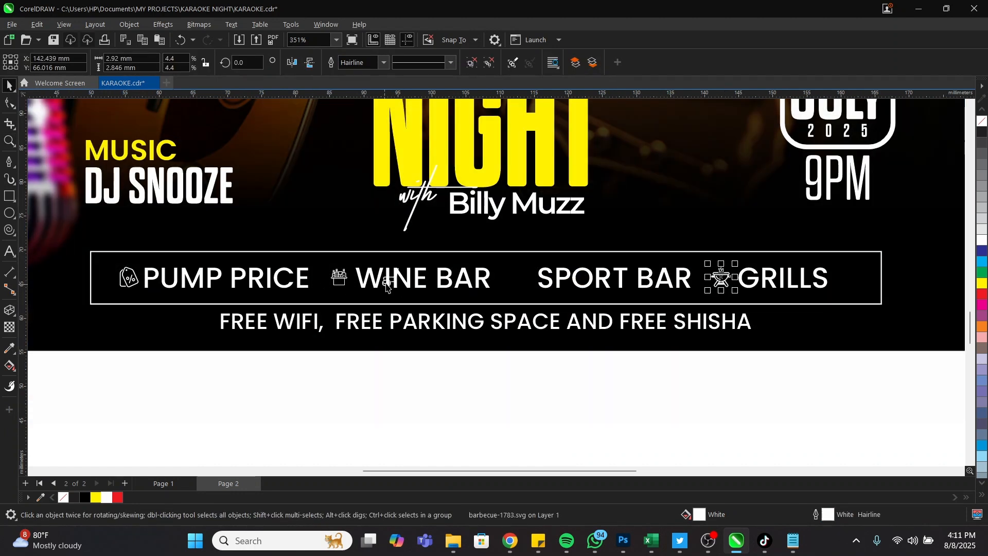
Position the sport icon in front of SPORT BAR
click(387, 284)
click(387, 283)
drag(386, 283, 515, 286)
click(9, 140)
drag(59, 226, 921, 345)
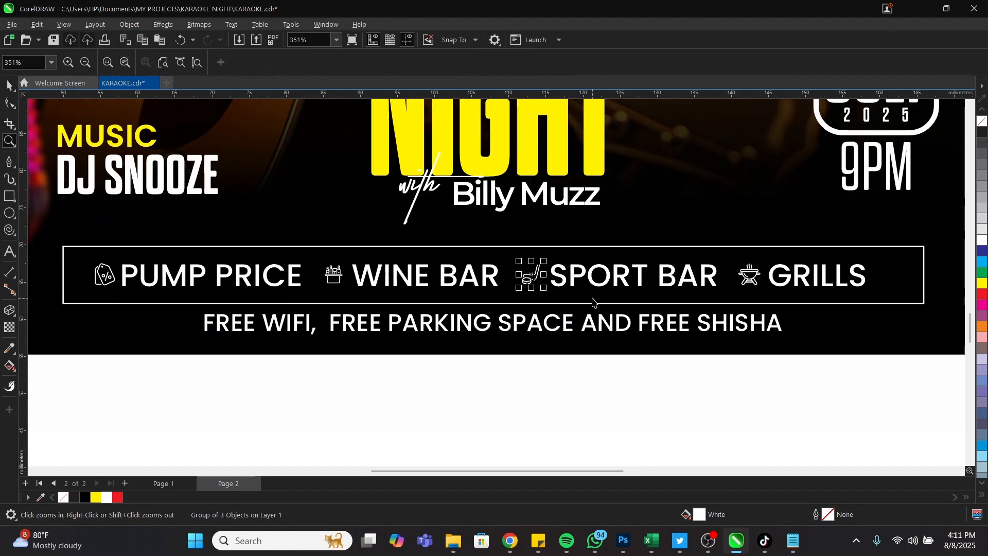
click(546, 304)
key(space)
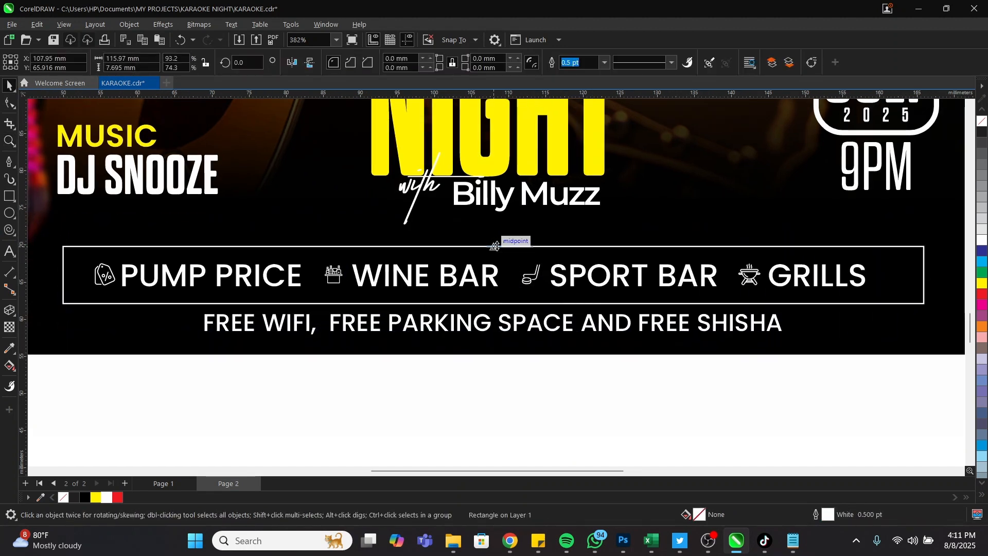
drag(502, 244, 504, 253)
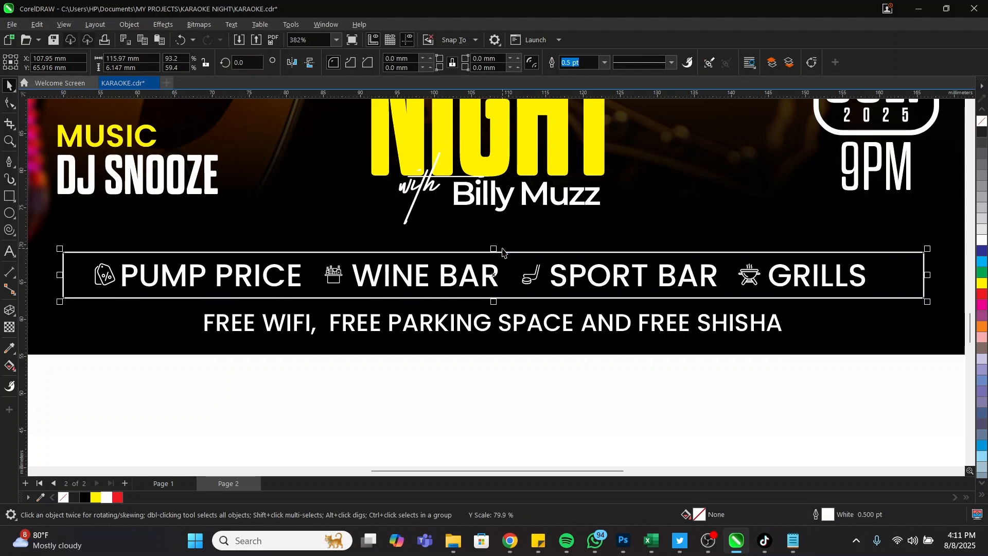
scroll(612, 315, down, 2)
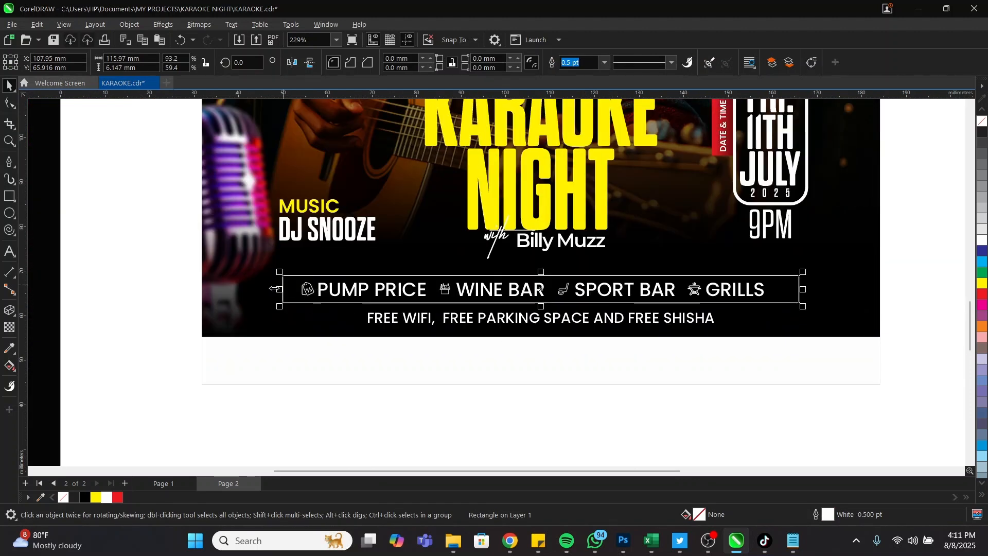
click(118, 258)
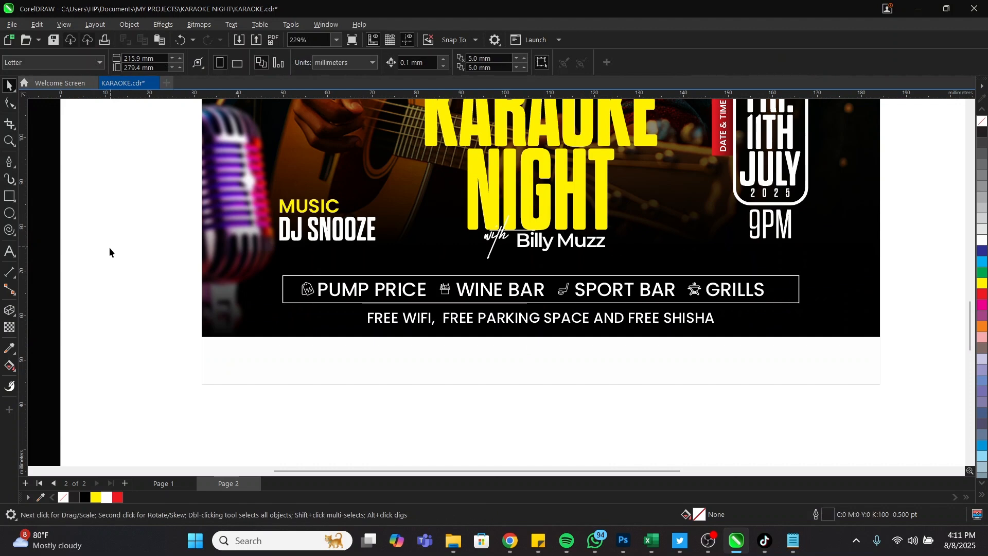
drag(109, 248, 772, 315)
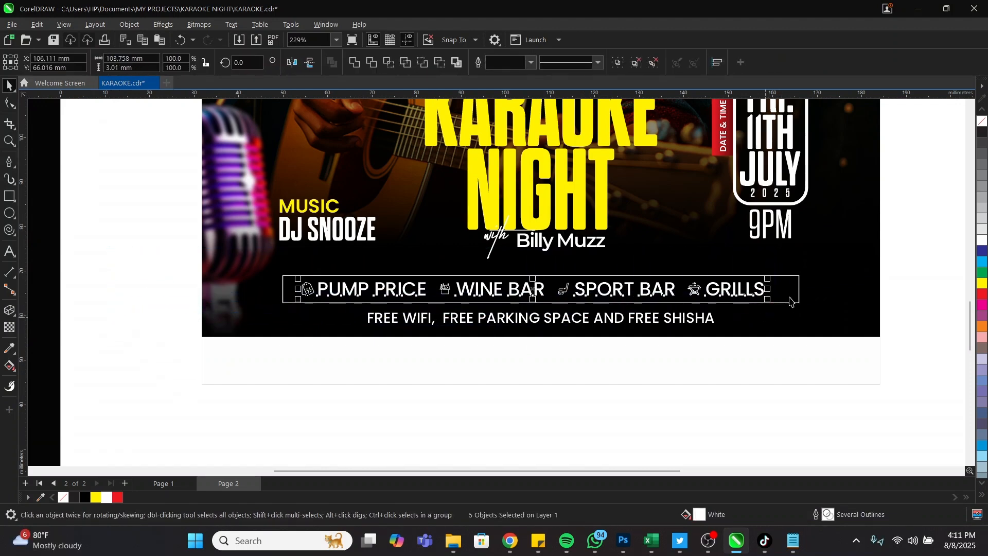
click(805, 294)
drag(804, 294, 811, 293)
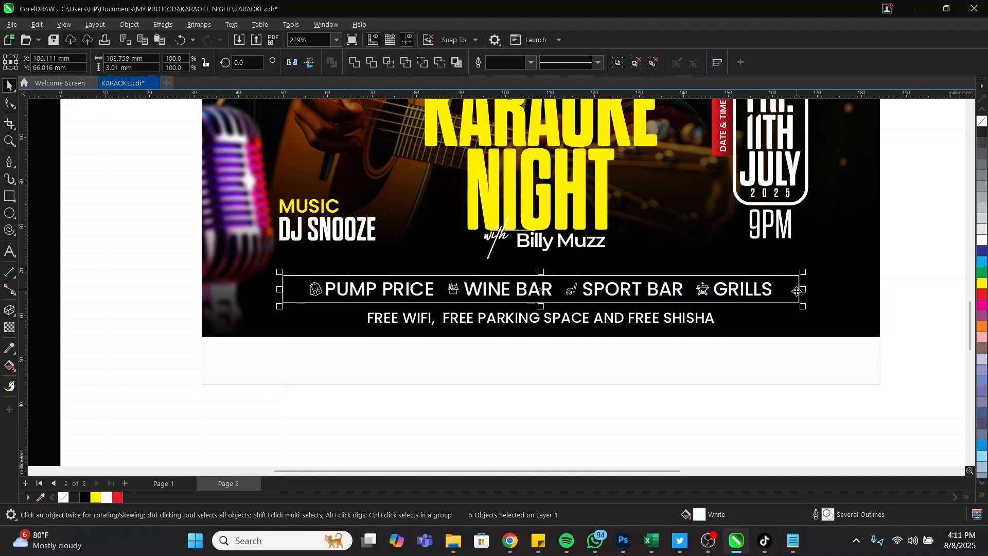
key(ctrl+g)
key(z)
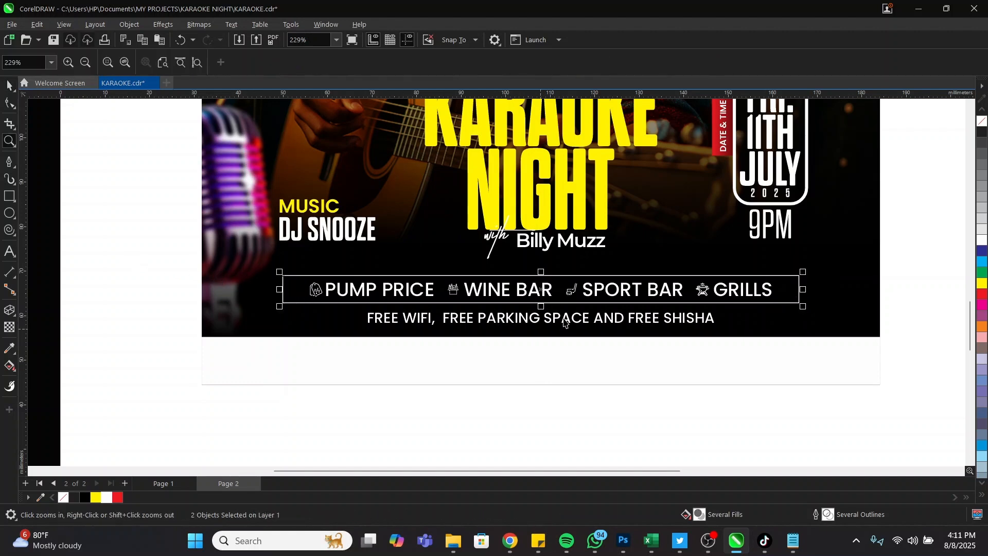
key(space)
shift+click(565, 319)
shift+click(834, 301)
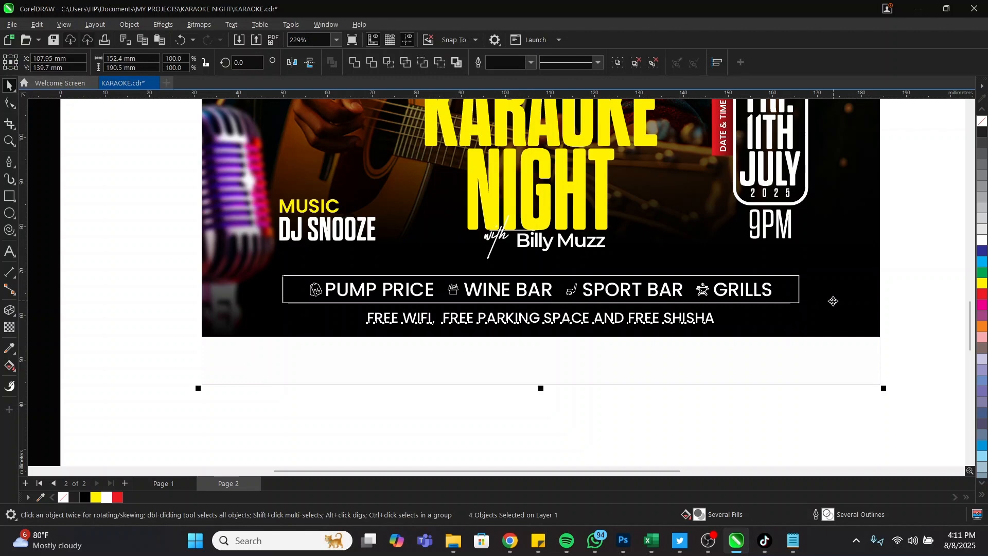
key(z)
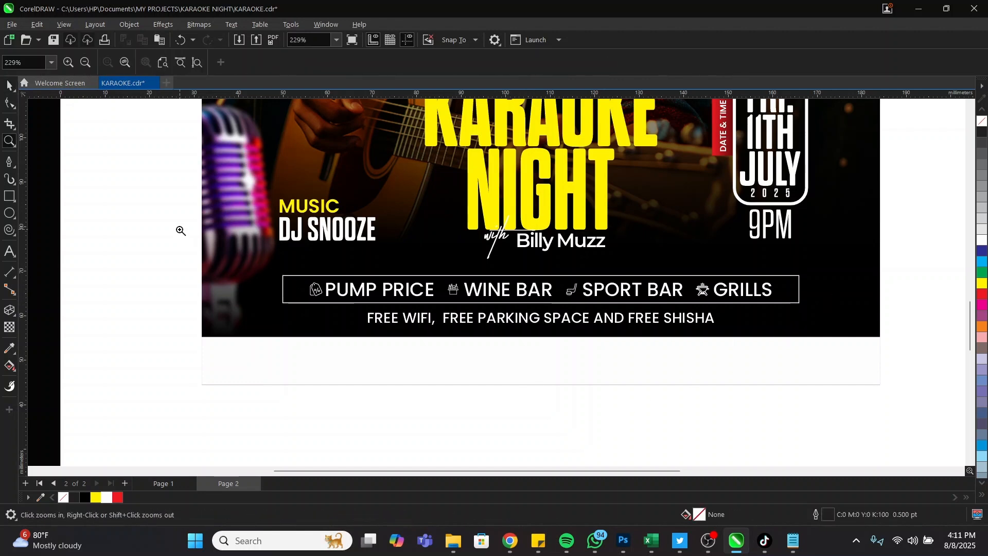
drag(170, 215, 956, 436)
drag(908, 399, 909, 400)
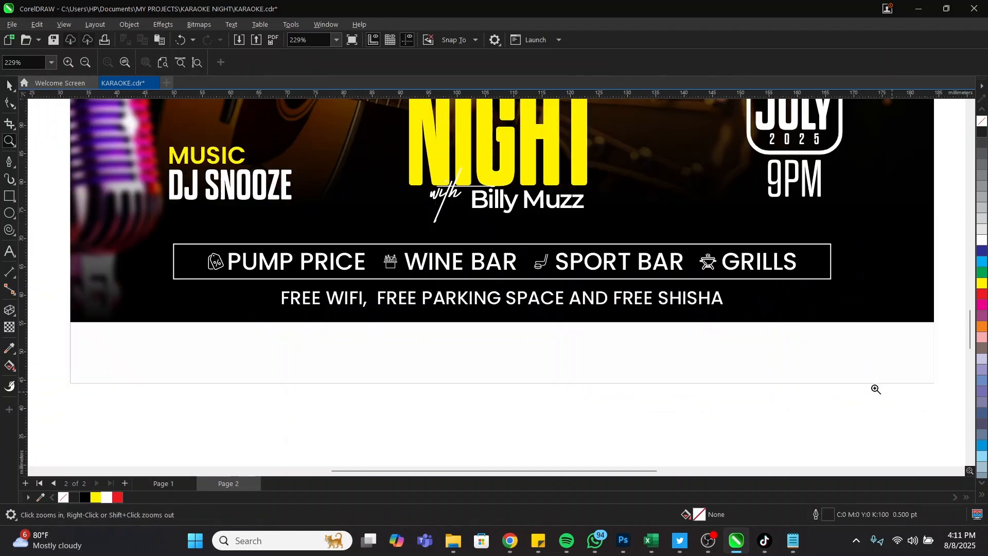
key(space)
click(612, 269)
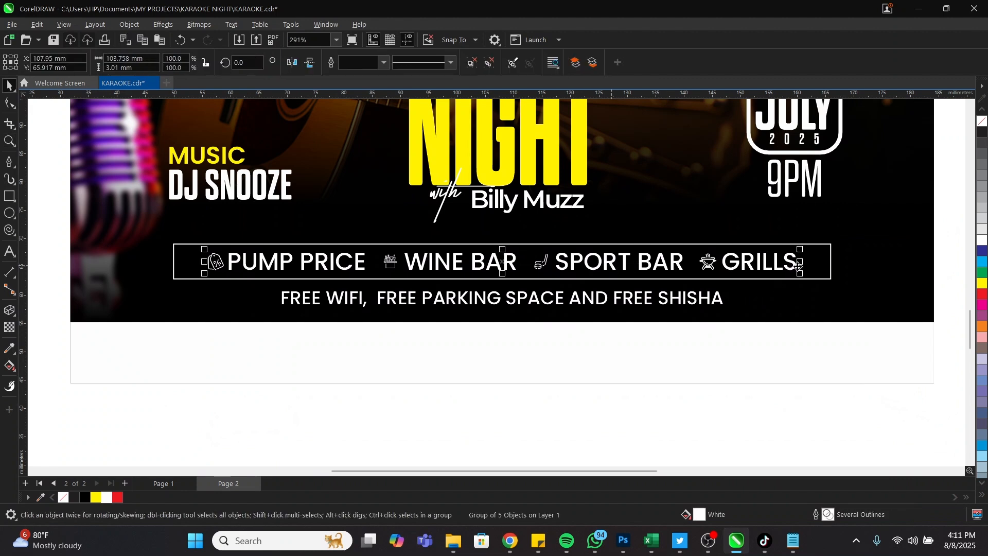
click(831, 263)
drag(834, 263, 811, 262)
click(791, 262)
shift+click(812, 261)
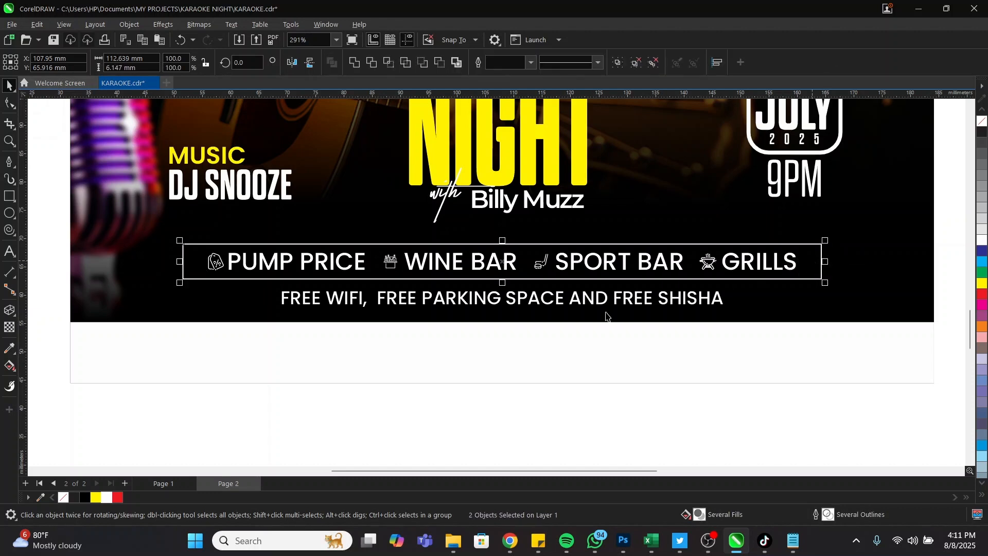
drag(599, 299, 603, 296)
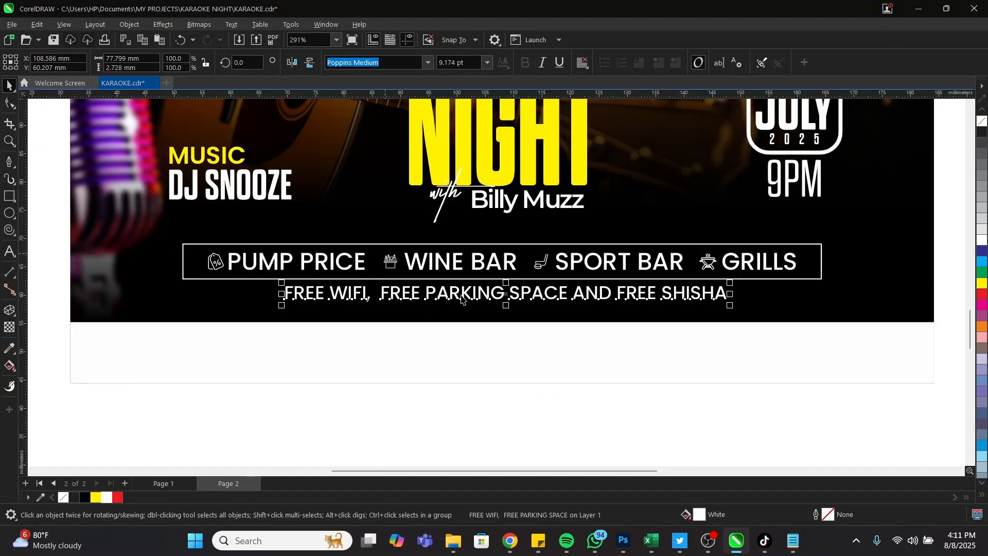
scroll(624, 330, down, 3)
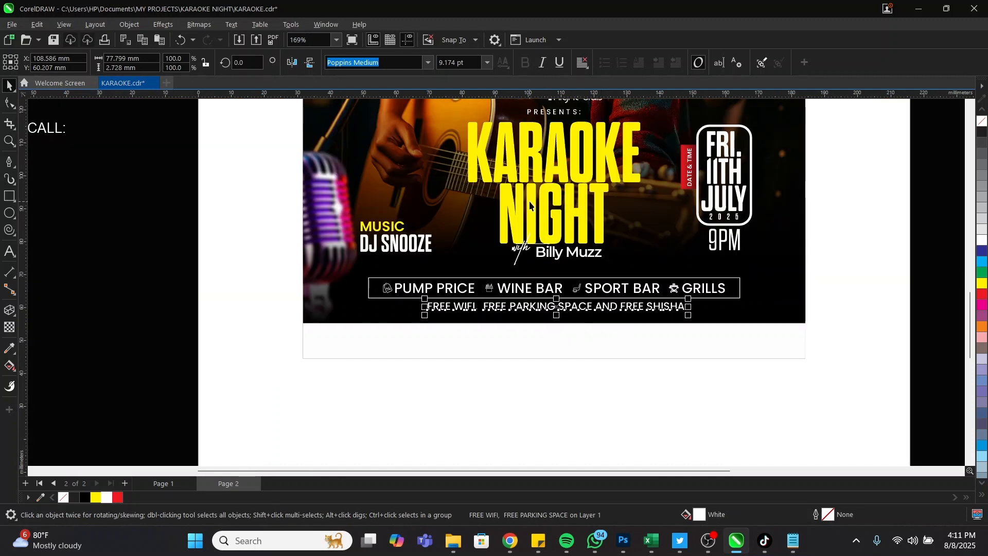
click(530, 205)
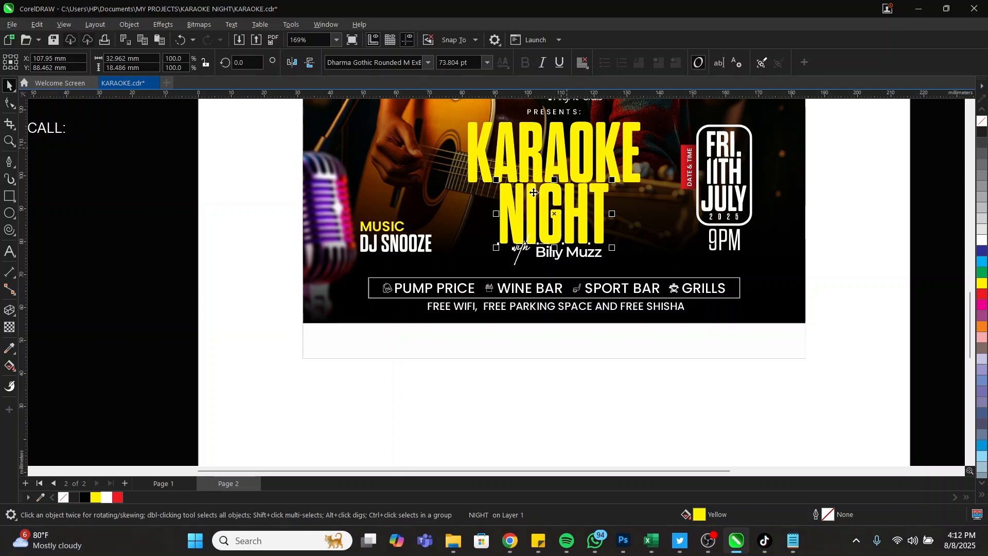
key(z)
drag(242, 216, 827, 357)
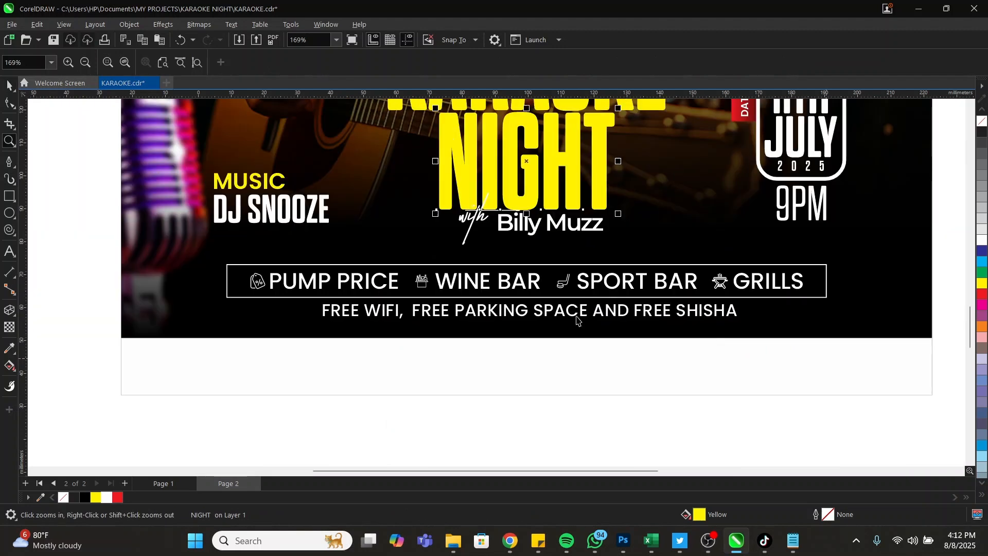
key(space)
click(485, 309)
shift+click(528, 266)
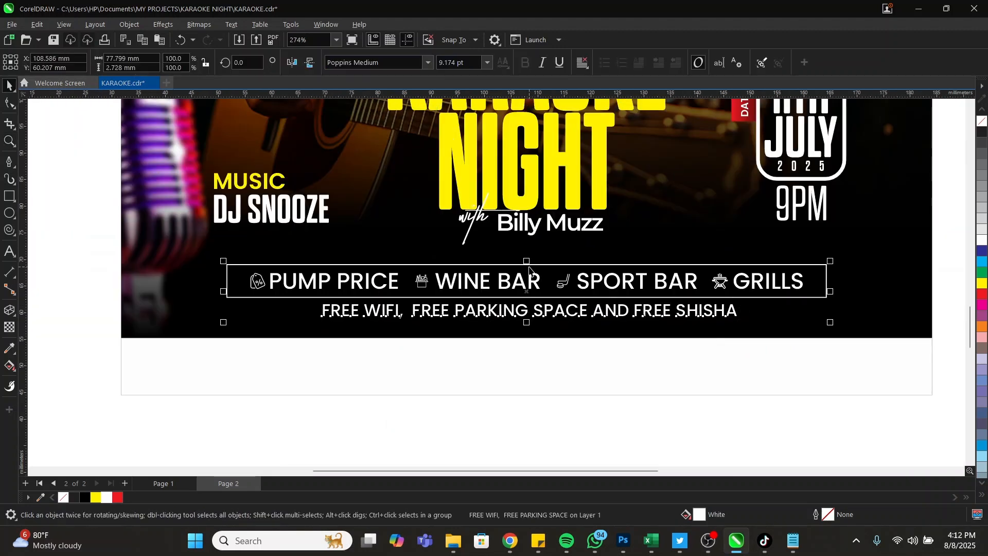
scroll(328, 299, down, 2)
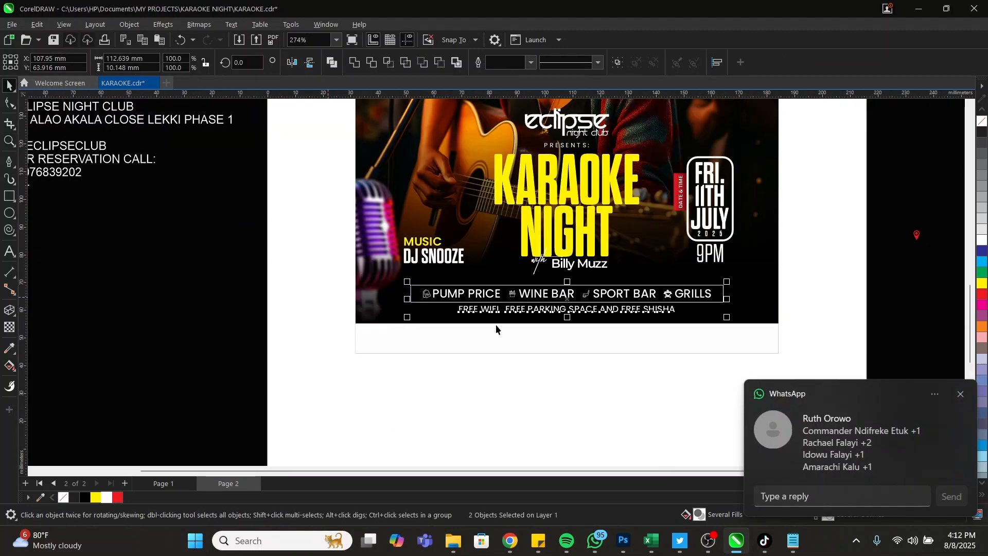
key(z)
click(960, 394)
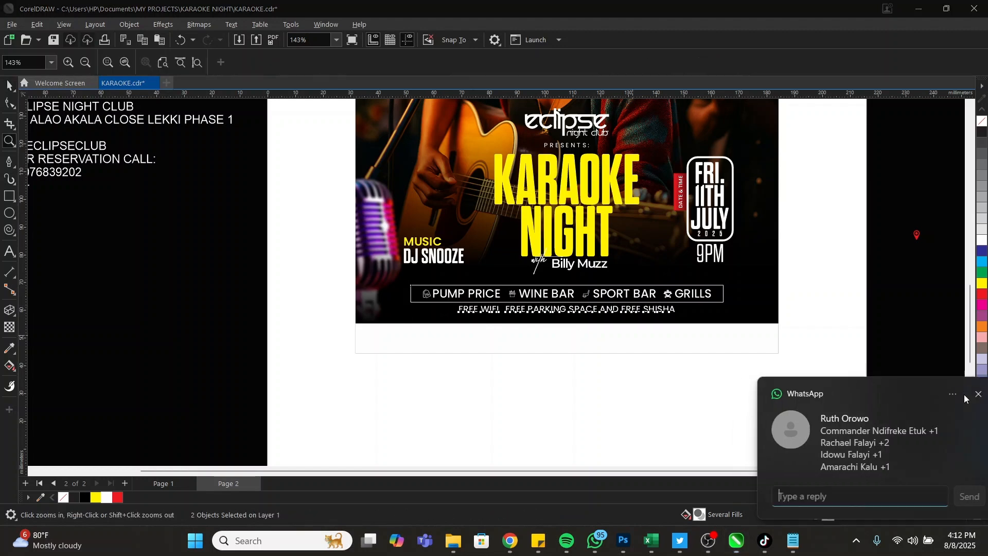
drag(331, 256, 843, 377)
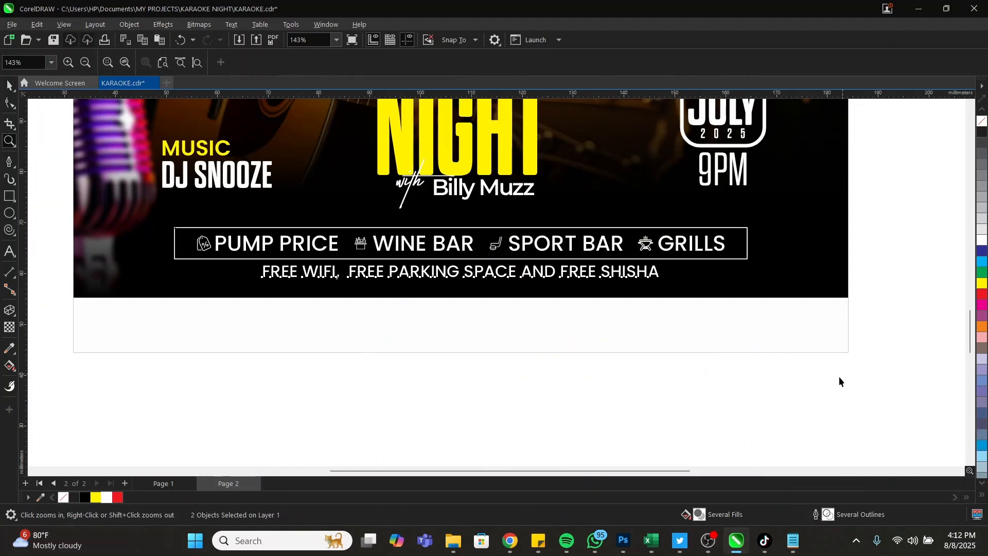
key(space)
click(649, 275)
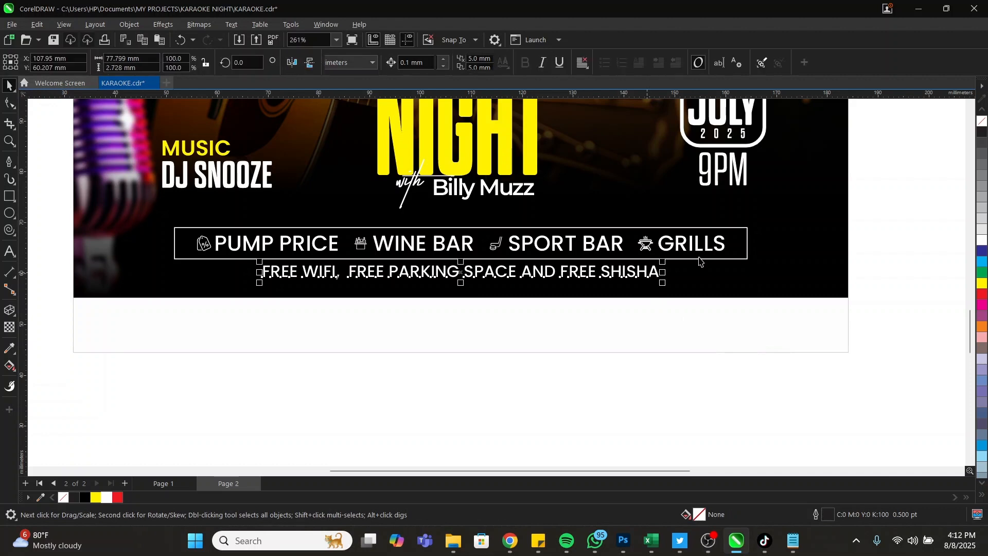
shift+click(699, 260)
click(750, 418)
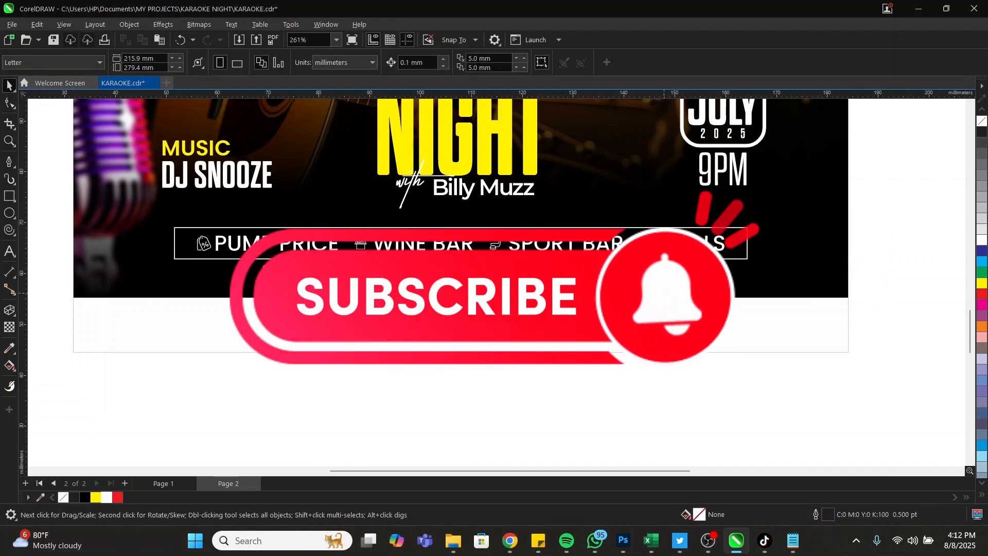
key(z)
scroll(693, 354, down, 3)
scroll(557, 296, down, 2)
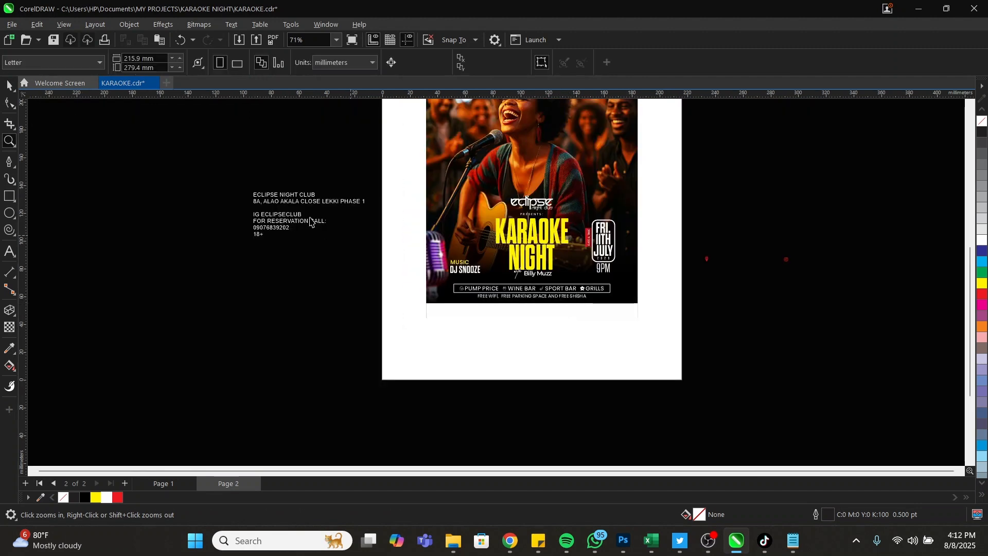
Cut the ECLIPSE NIGHT CLUB name and address lines out of the contact text block
drag(204, 170, 693, 357)
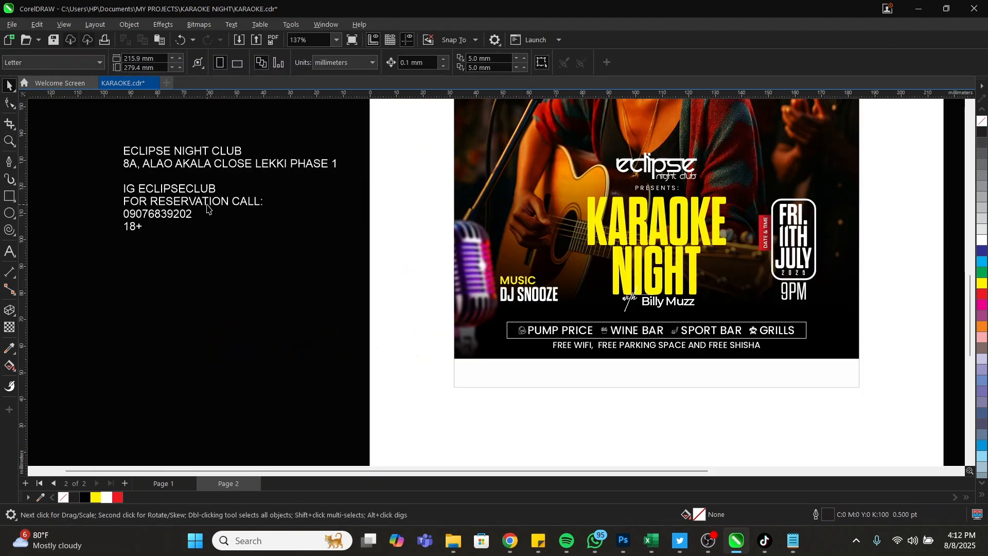
double_click(207, 208)
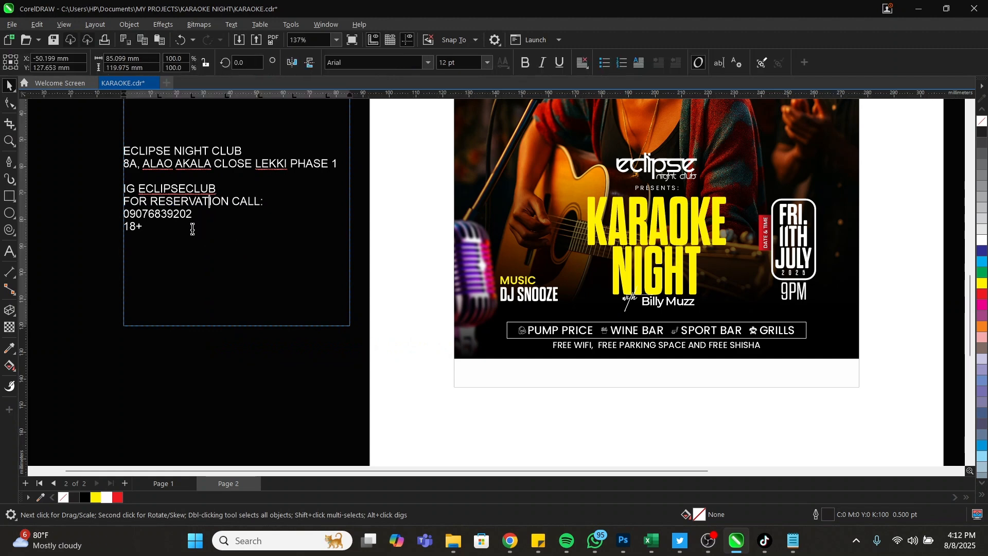
drag(180, 215, 117, 155)
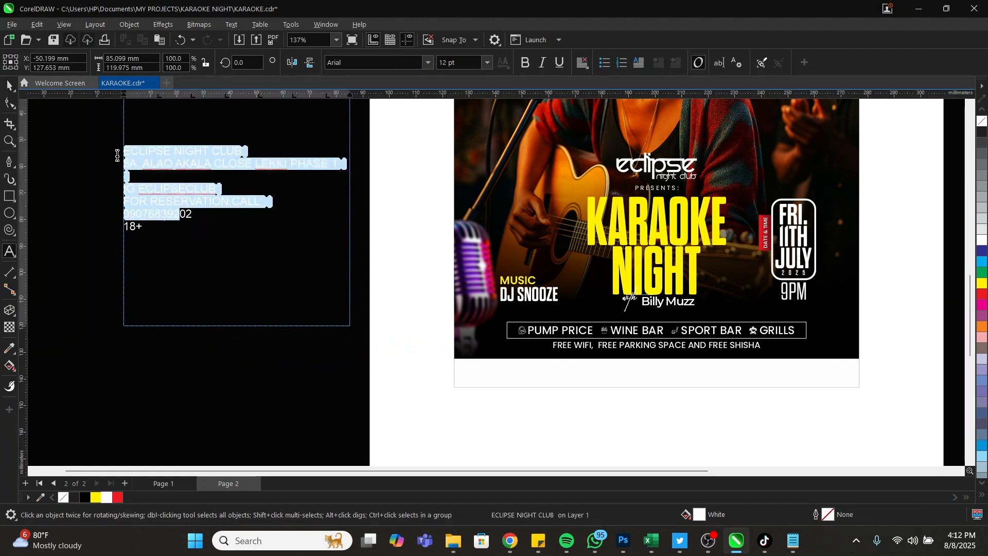
click(243, 159)
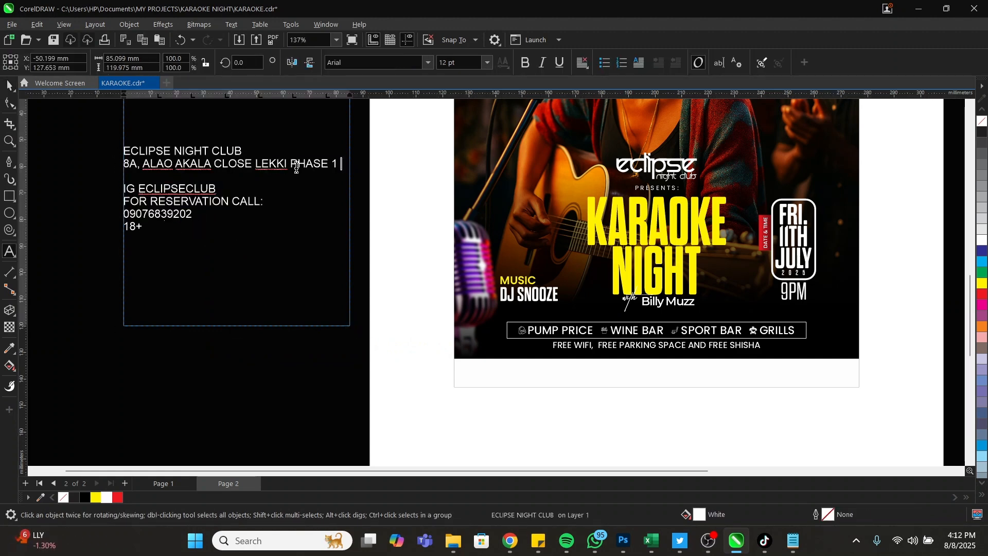
drag(293, 163, 125, 142)
key(ctrl+c)
key(Delete)
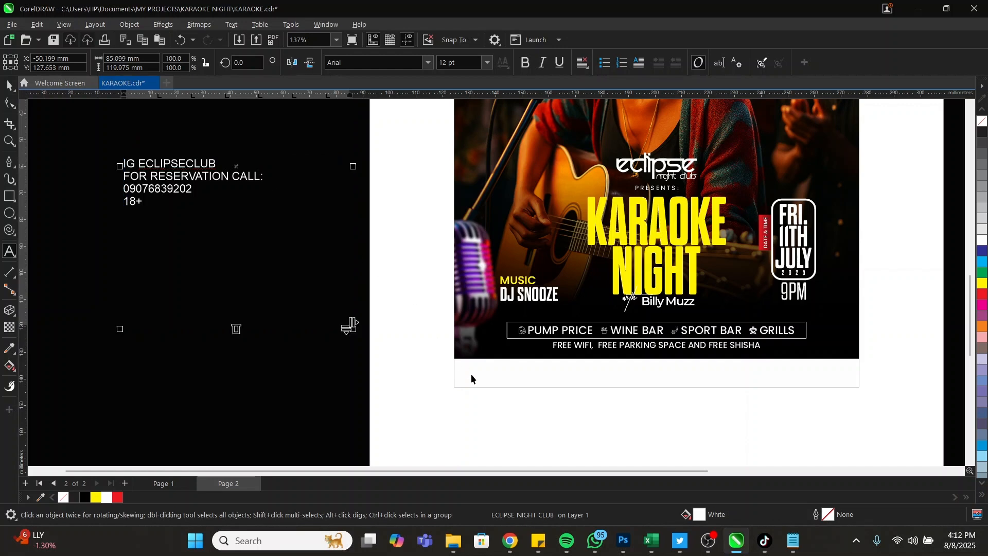
Paste the name and address into the flyer's white footer, fill them black and scale them down
click(470, 419)
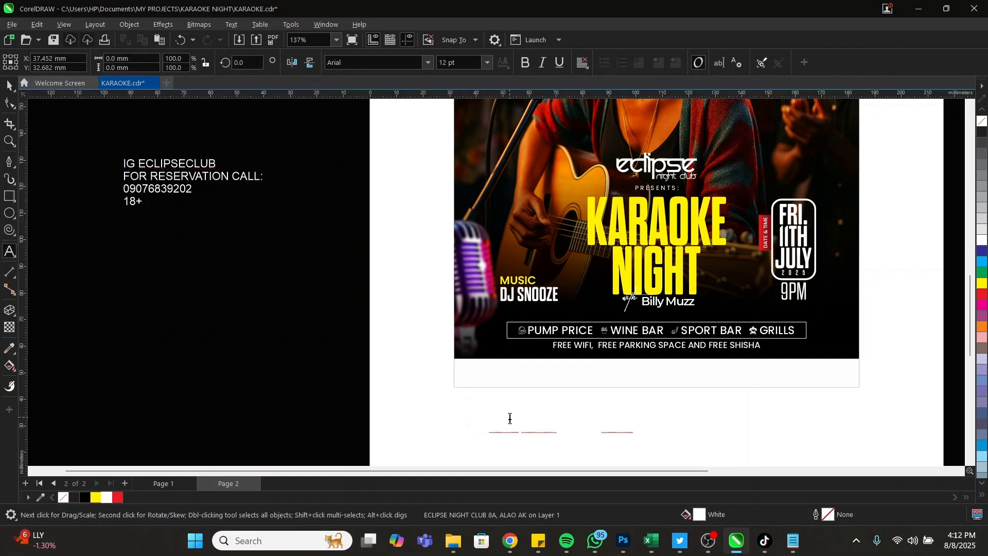
key(ctrl+v)
key(Escape)
drag(512, 418, 513, 374)
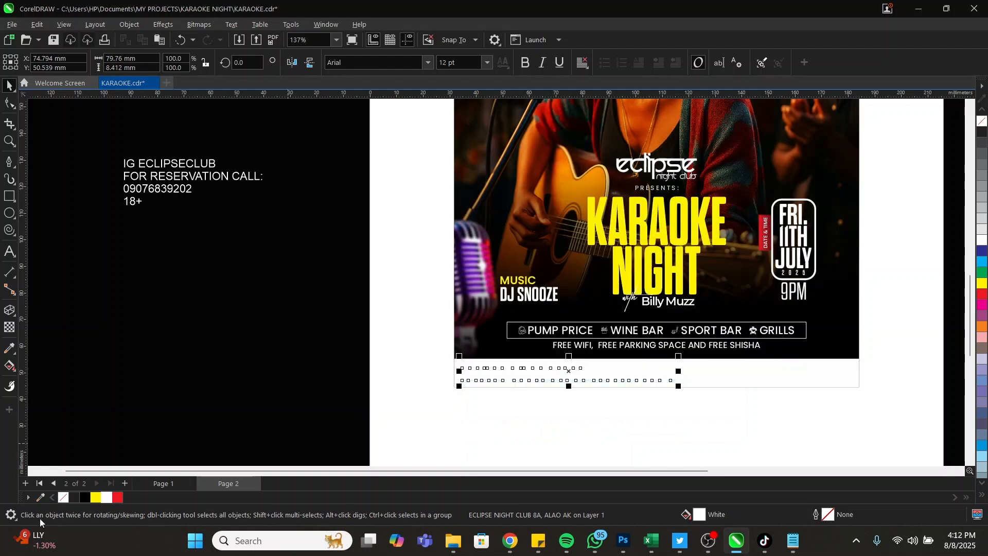
click(83, 498)
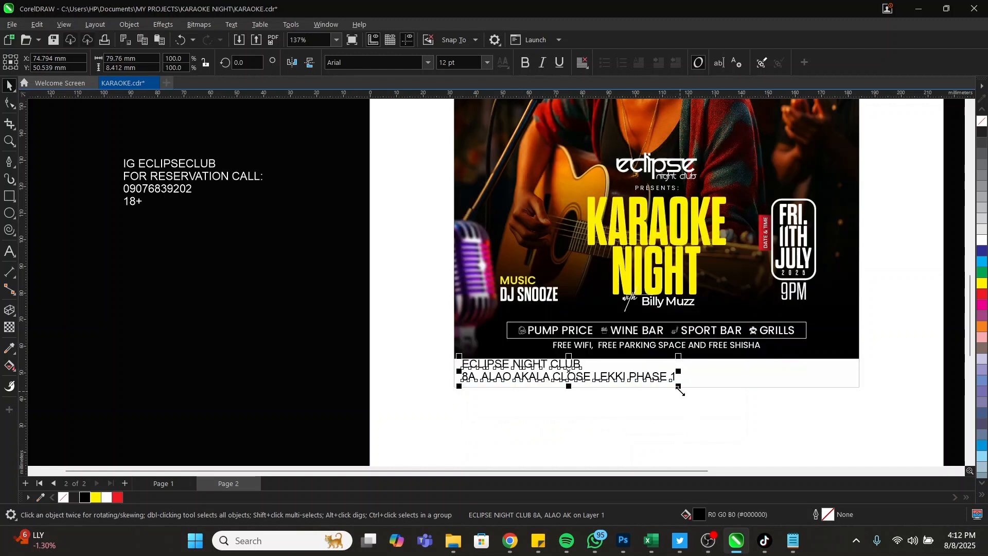
drag(660, 394, 580, 382)
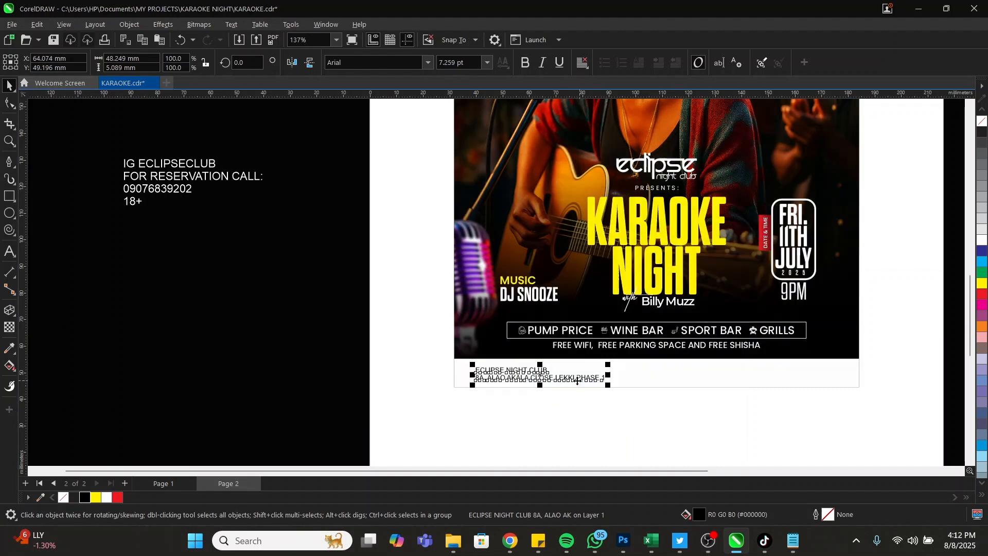
key(F2)
drag(412, 337, 670, 404)
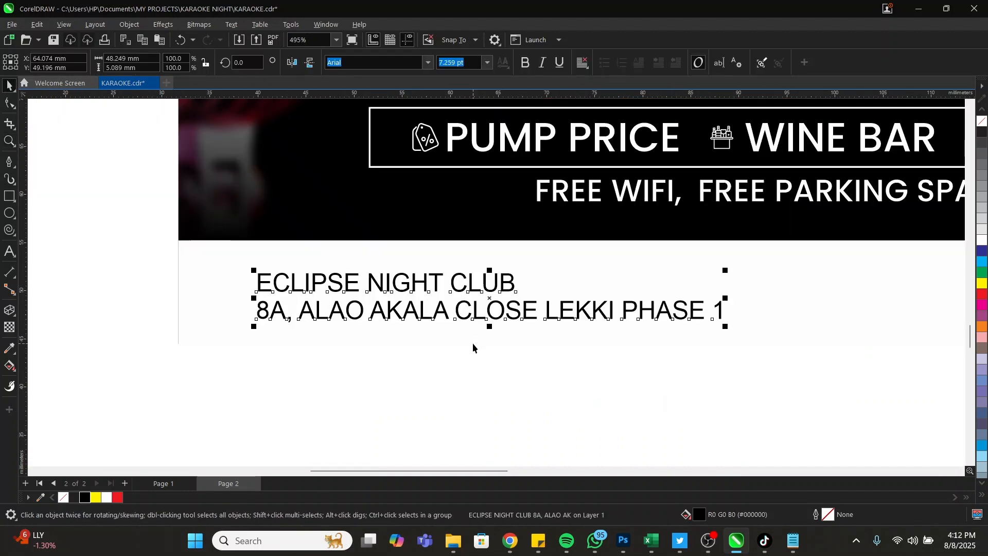
Set the title in larger Dharma Gothic Rounded E and the address in smaller Poppins SemiBold
click(429, 63)
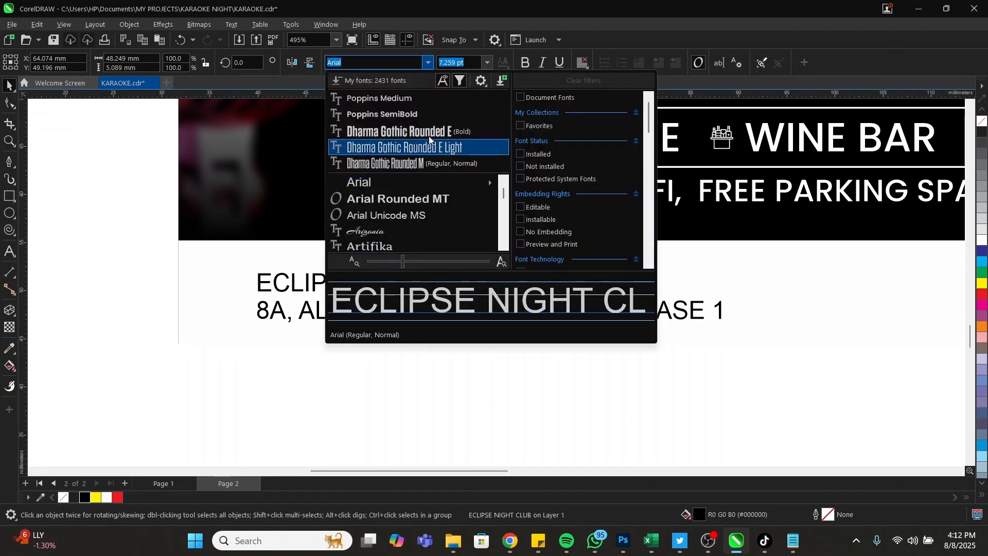
click(429, 133)
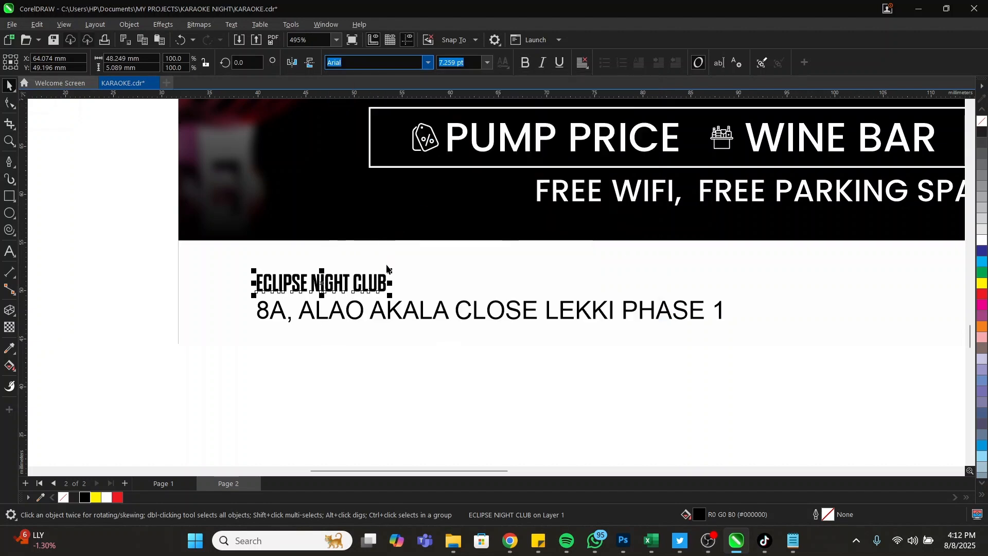
drag(391, 270, 511, 252)
click(527, 313)
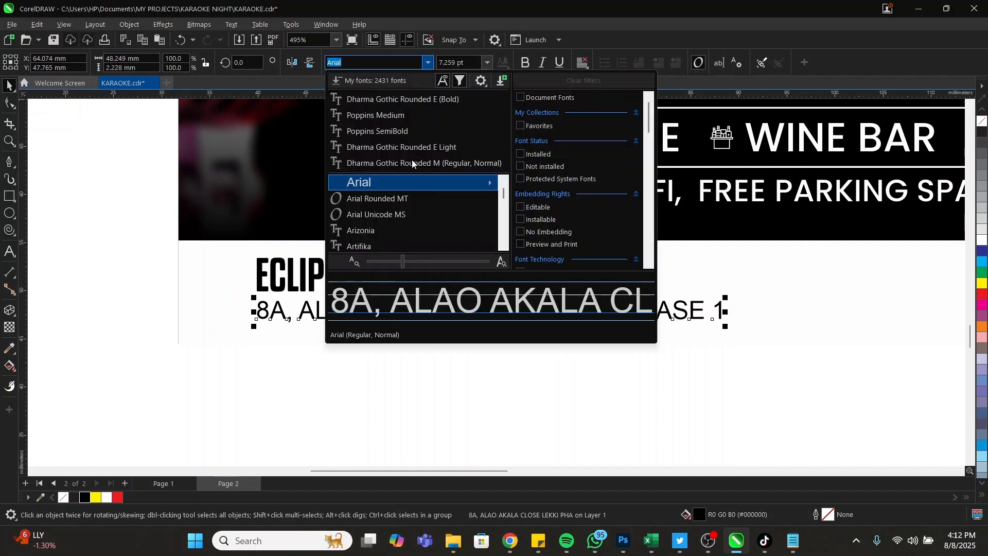
click(411, 134)
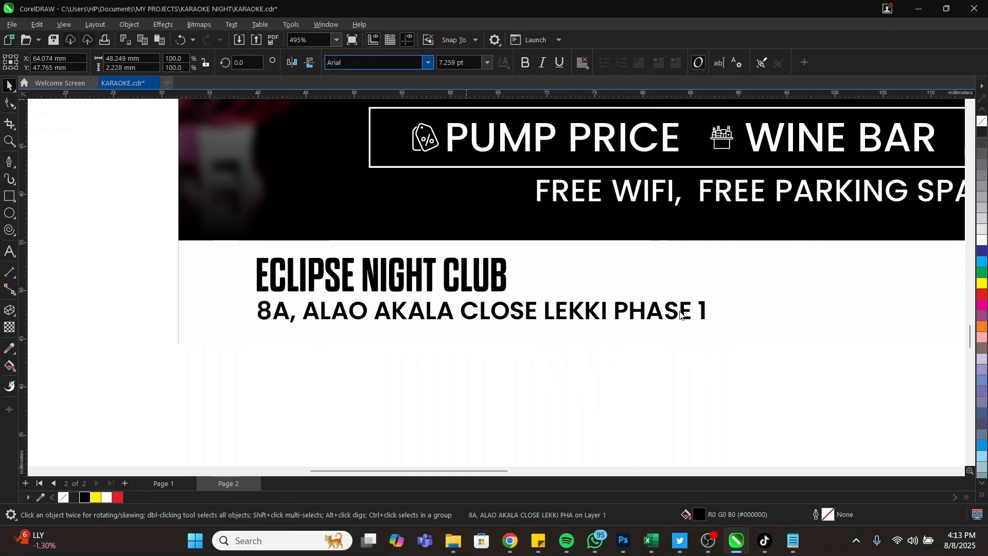
drag(710, 327, 548, 329)
Change the word CLUB to Dharma Gothic Rounded M ExLight
double_click(444, 273)
key(ctrl+Left)
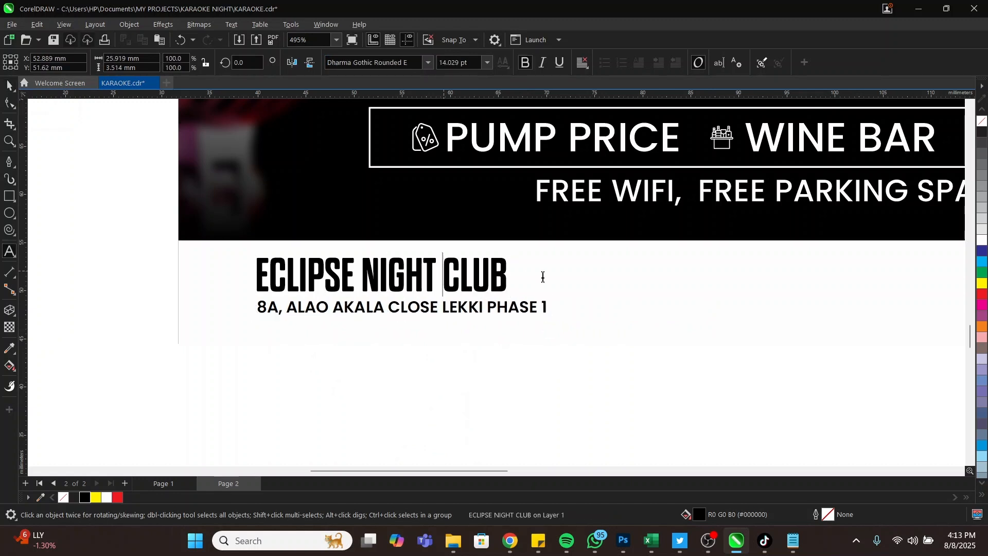
key(ctrl+shift+Right)
click(428, 64)
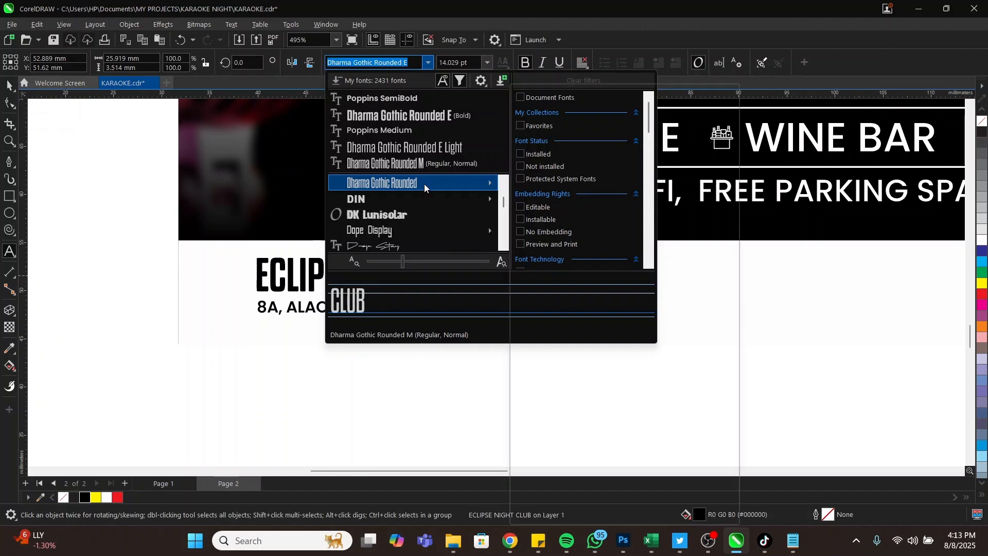
mouse_move(424, 184)
scroll(597, 204, up, 5)
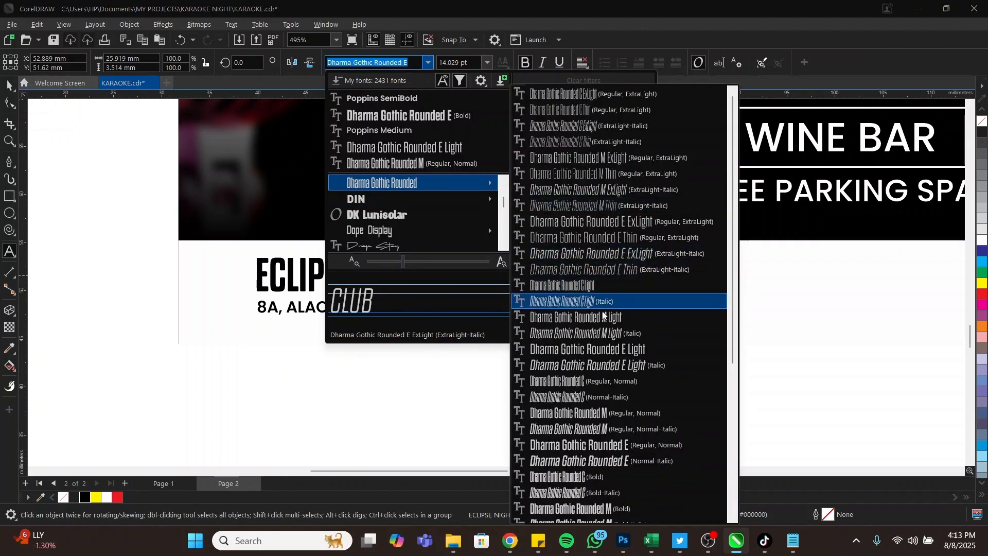
click(598, 160)
click(486, 279)
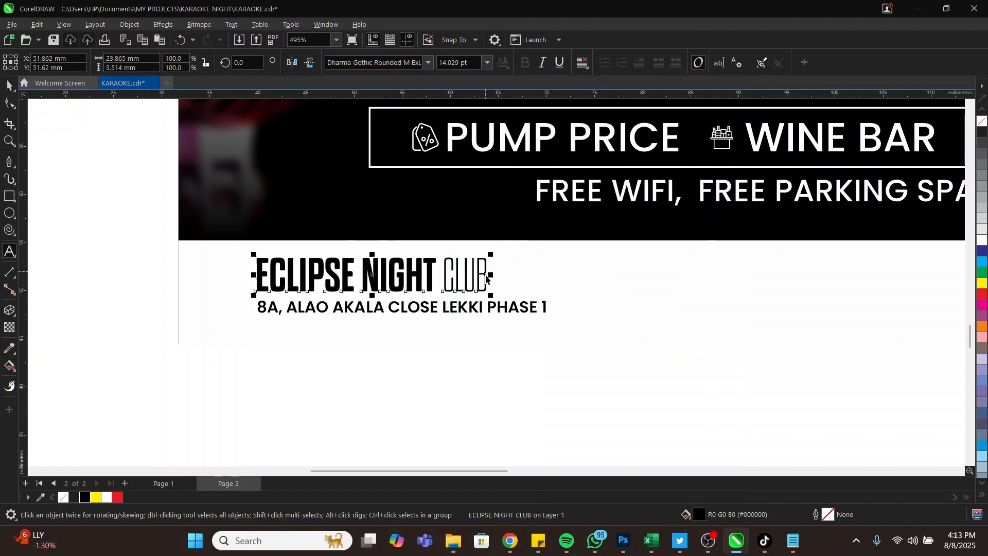
Nudge the address line slightly up under the club name and view the whole flyer
click(456, 308)
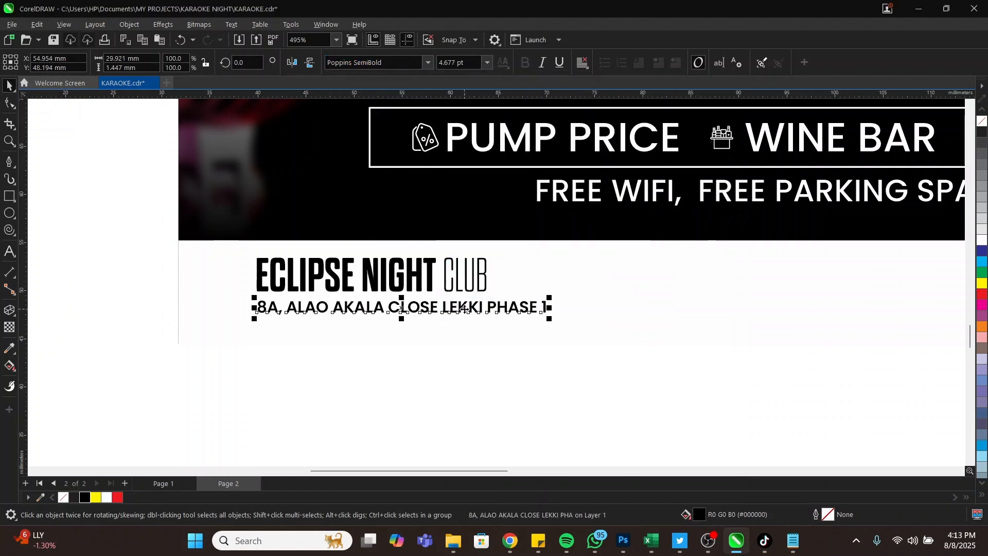
key(Up)
key(Up)
key(Up)
key(Up)
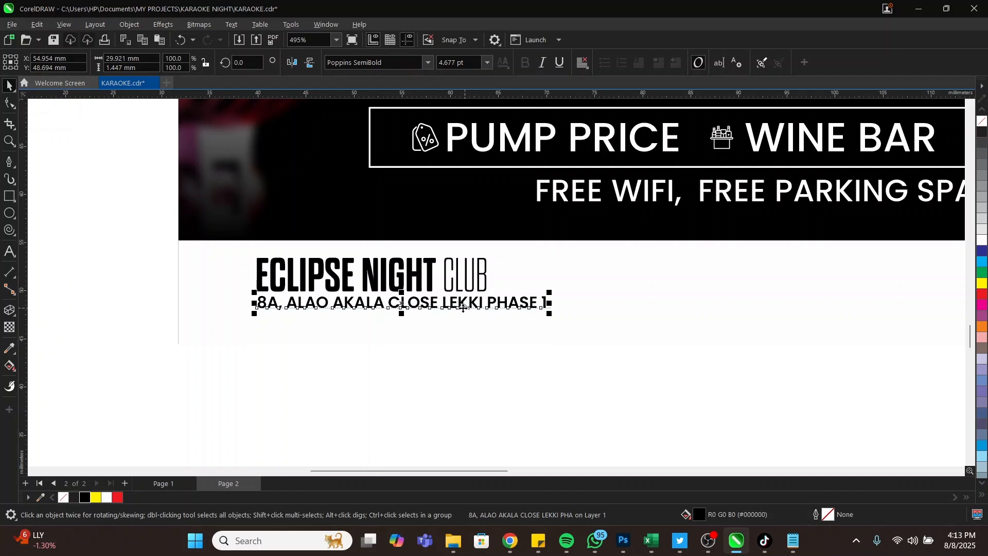
shift+click(421, 285)
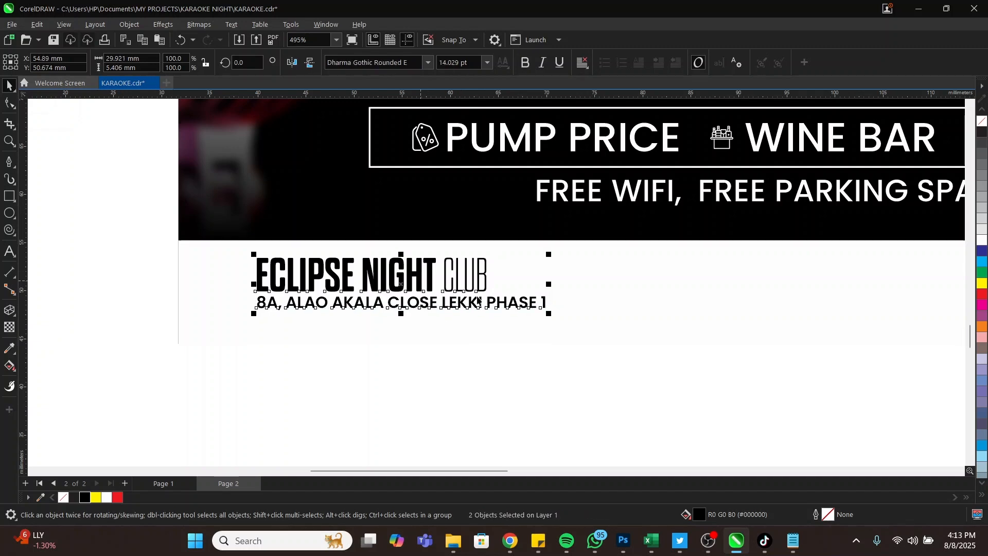
scroll(492, 378, down, 3)
scroll(478, 388, down, 1)
click(462, 381)
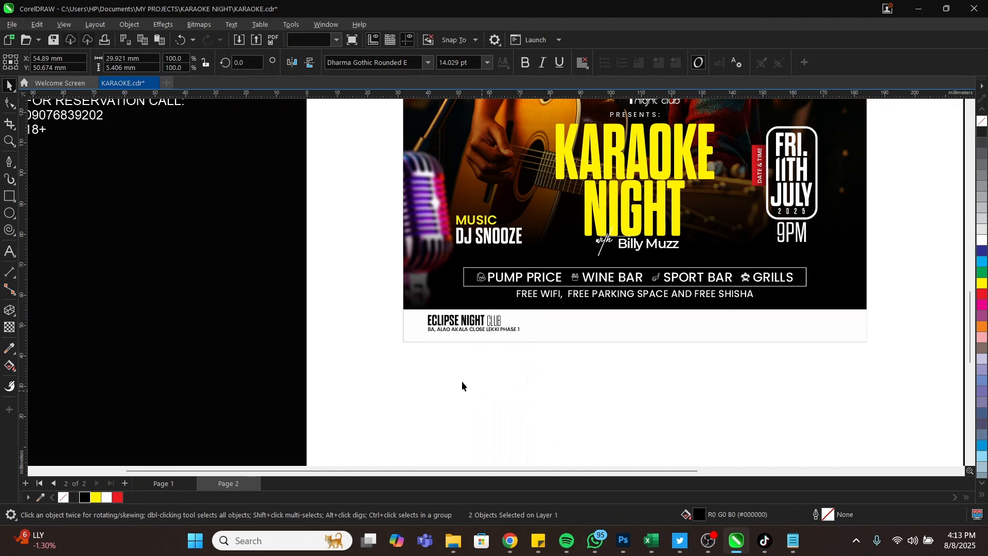
key(z)
key(F3)
Move the red pin group from the pasteboard to just left of ECLIPSE NIGHT CLUB
key(space)
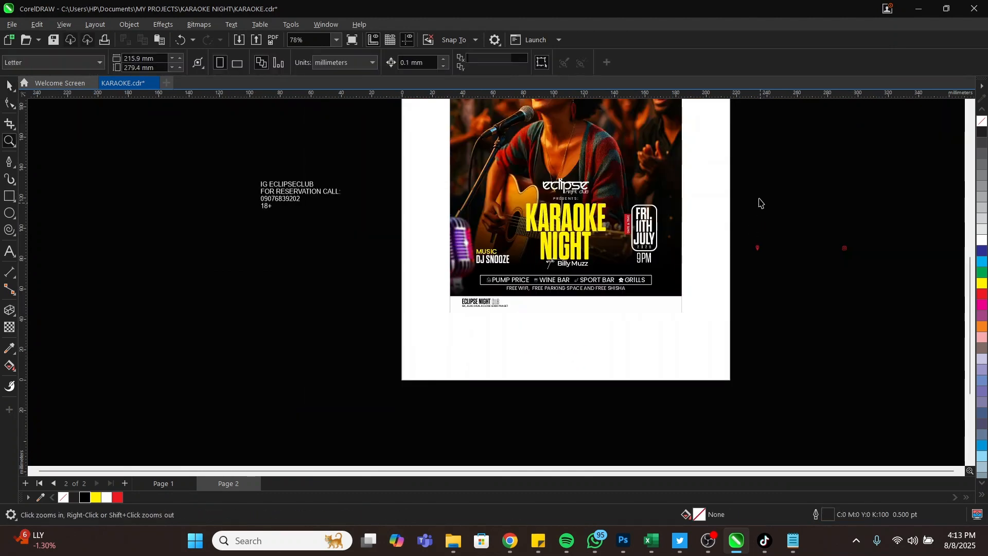
drag(738, 205, 787, 289)
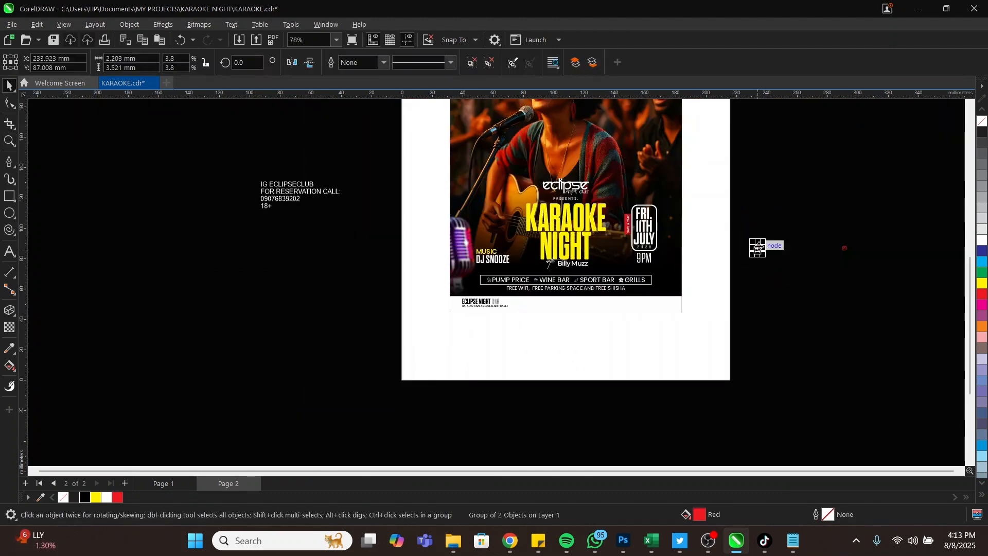
drag(757, 249, 454, 299)
scroll(482, 311, up, 5)
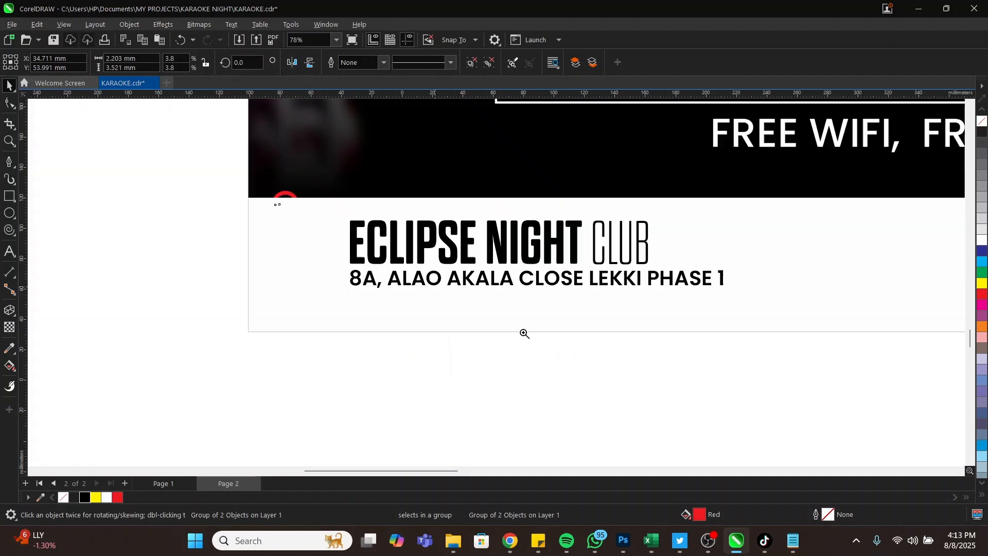
key(space)
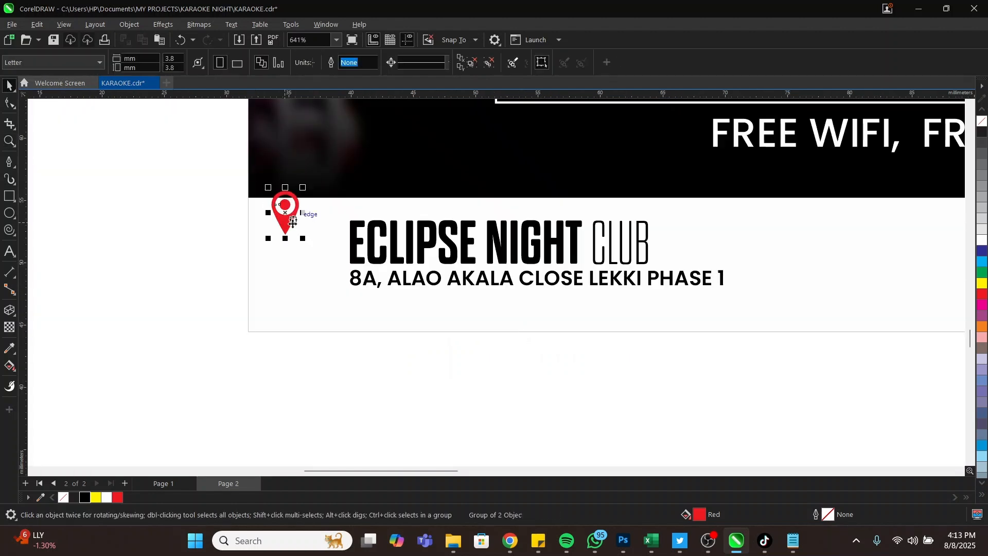
drag(284, 222, 321, 257)
drag(326, 251, 325, 251)
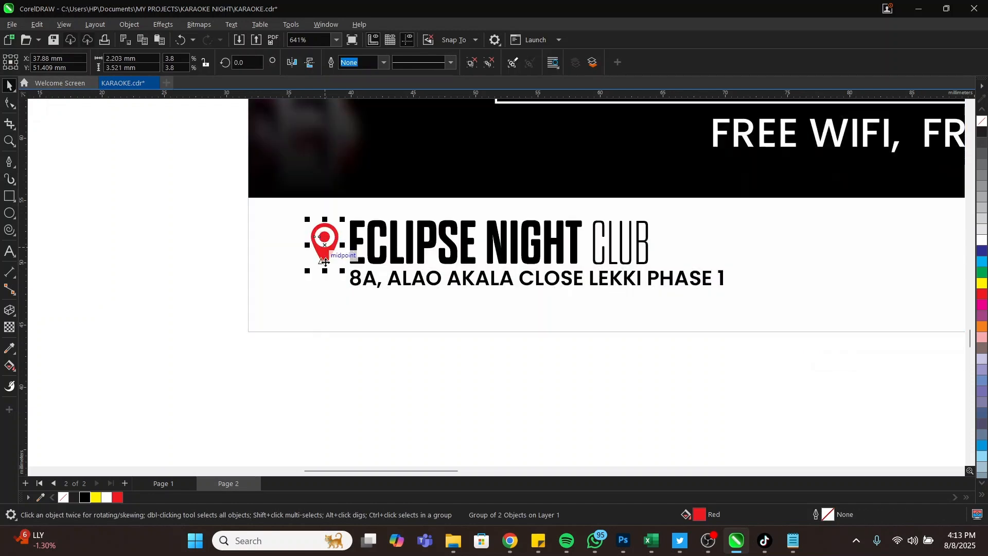
Check the pin's placement in the footer and nudge the logo group slightly left
shift+click(350, 242)
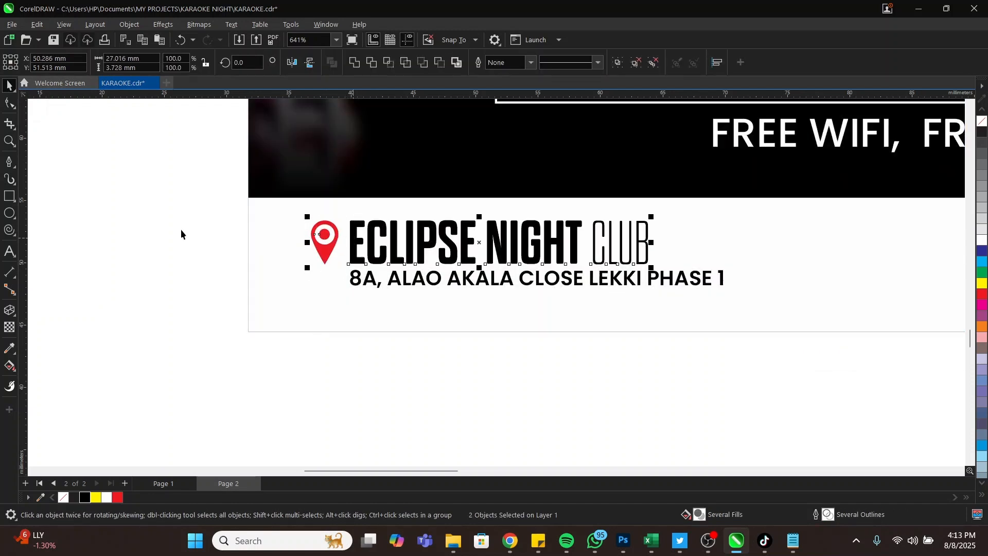
click(193, 219)
key(z)
right_click(388, 265)
key(space)
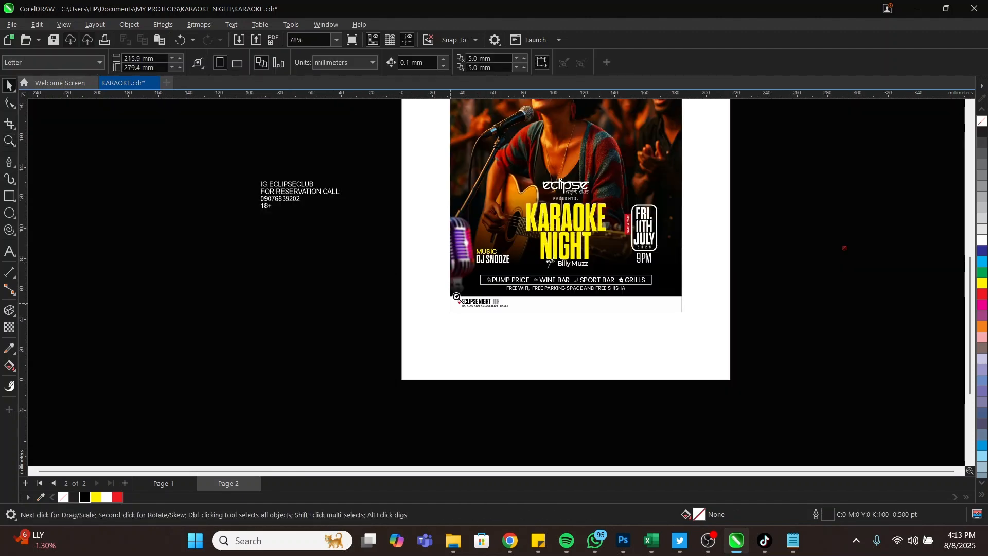
key(z)
drag(383, 259, 721, 357)
key(space)
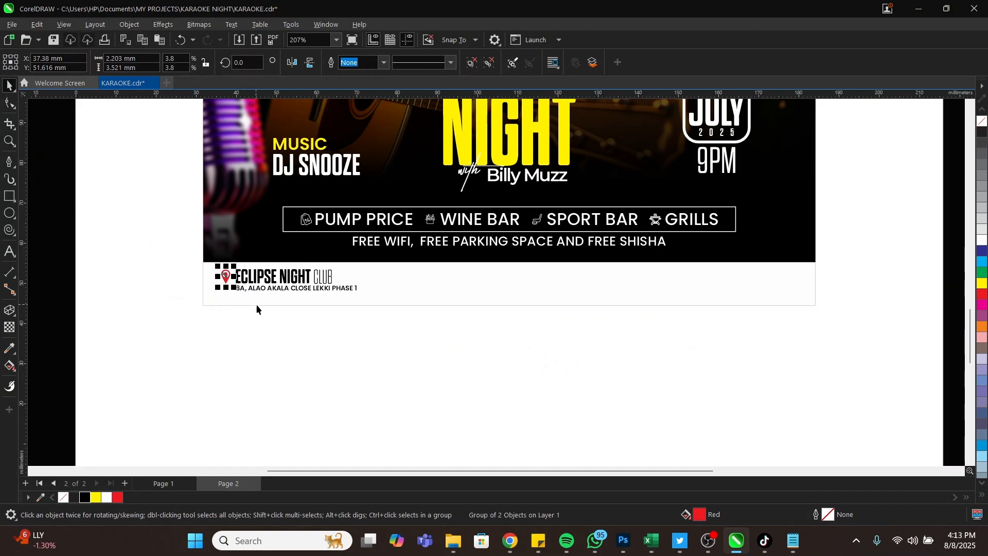
key(Left)
key(Left)
Cut the word ECLIPSECLUB out of the contact text beside the page
key(z)
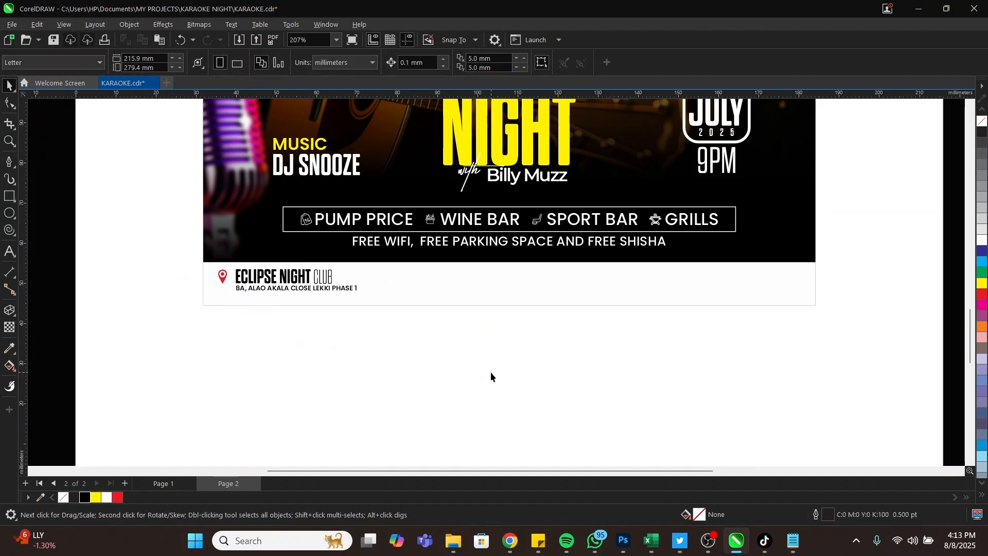
right_click(498, 376)
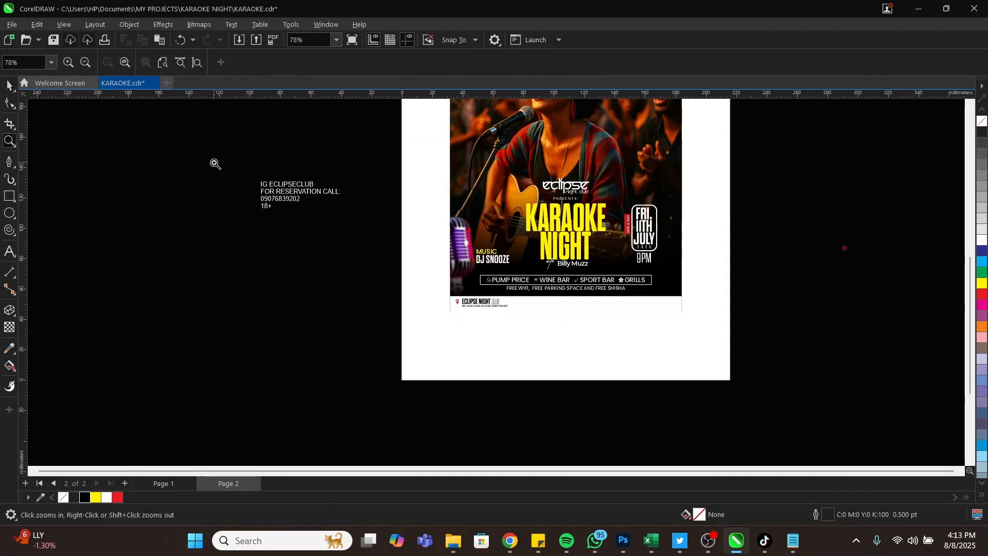
drag(218, 162, 764, 355)
key(space)
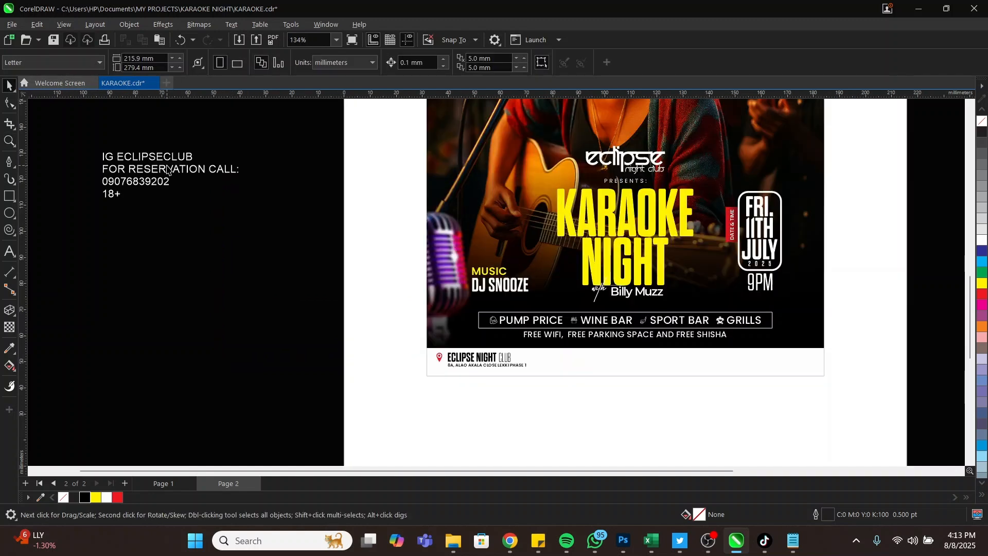
click(170, 162)
double_click(194, 157)
drag(194, 157, 120, 161)
key(ctrl+c)
key(Delete)
key(Escape)
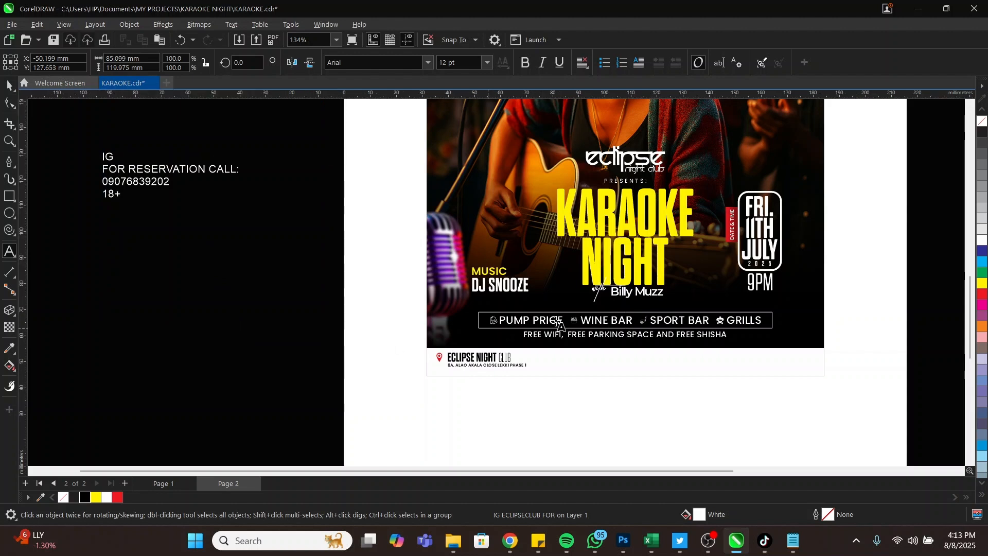
Paste ECLIPSECLUB into the middle of the footer and make it black
click(596, 363)
key(ctrl+v)
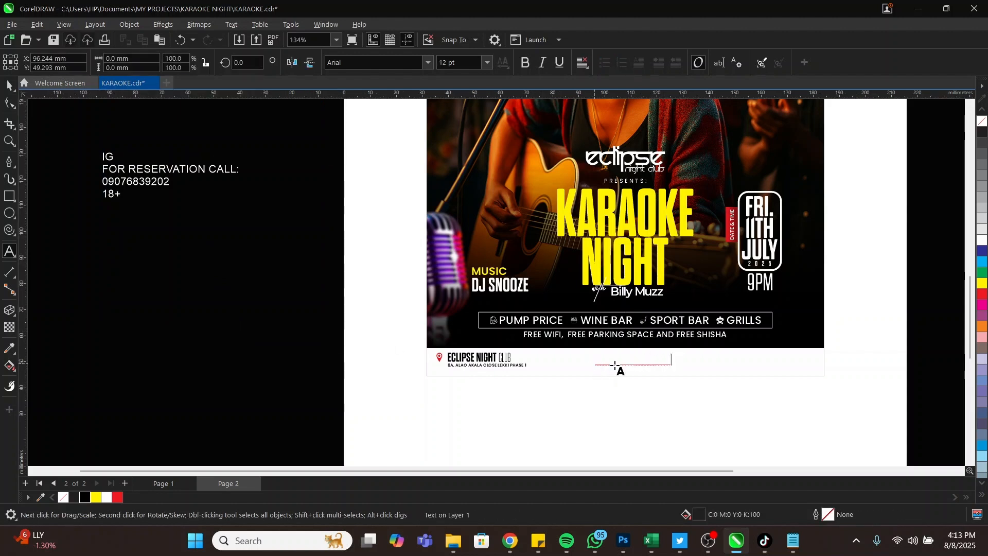
key(ctrl+space)
click(83, 497)
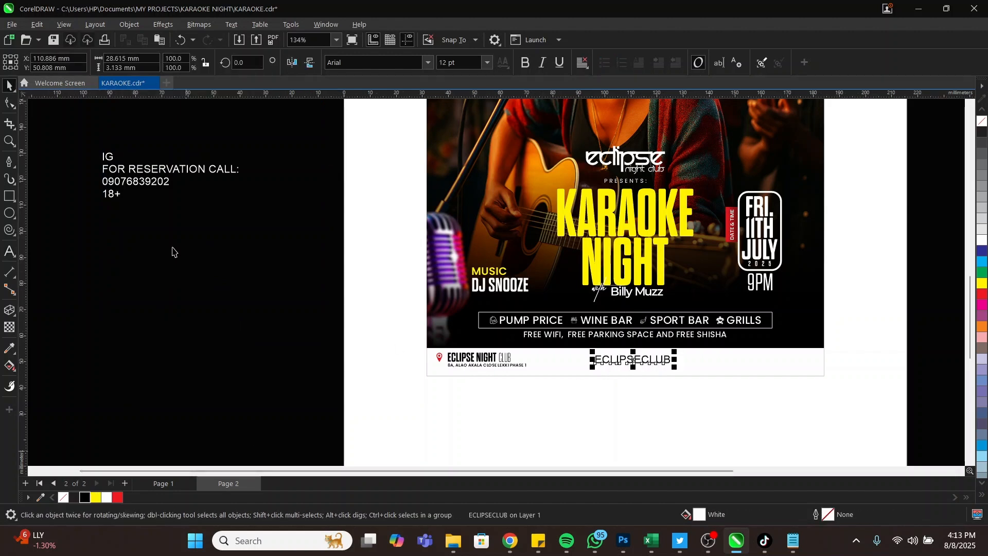
Cut the reservation lines through 18+ from the contact text and delete the leftover IG text
double_click(152, 183)
drag(145, 198, 92, 175)
key(Delete)
key(Escape)
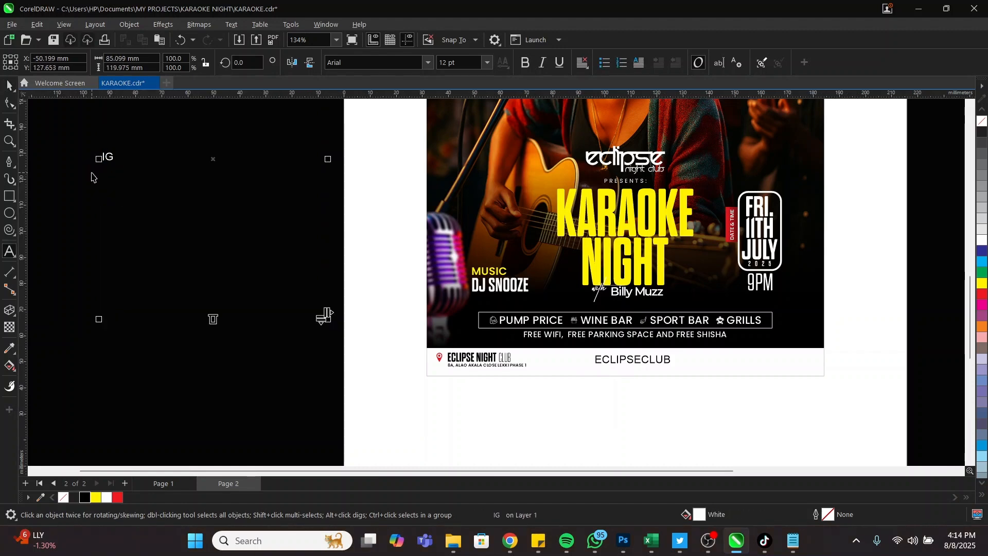
key(Delete)
click(712, 360)
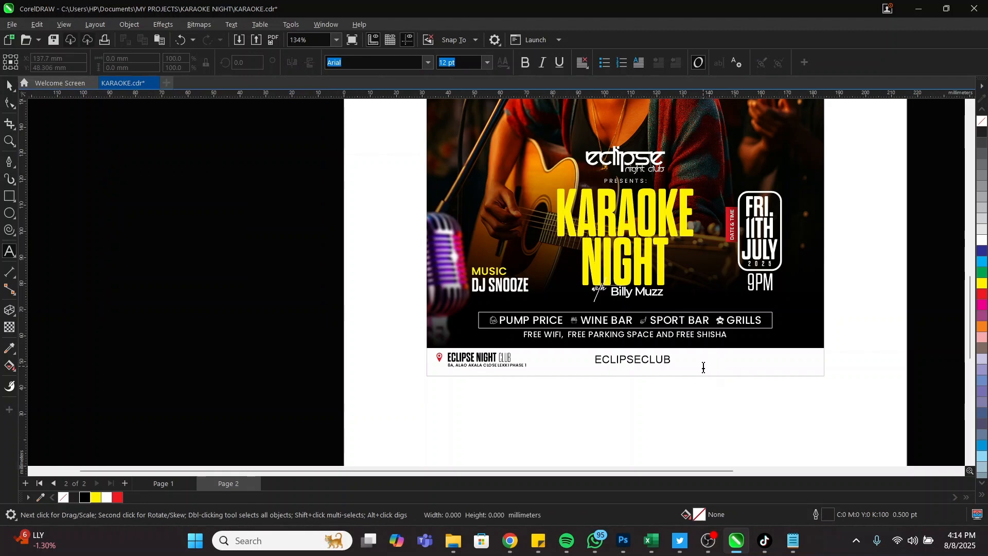
Fill the reservation text black, shrink it into the footer and raise FOR RESERVATION CALL: above the number
double_click(703, 365)
key(Escape)
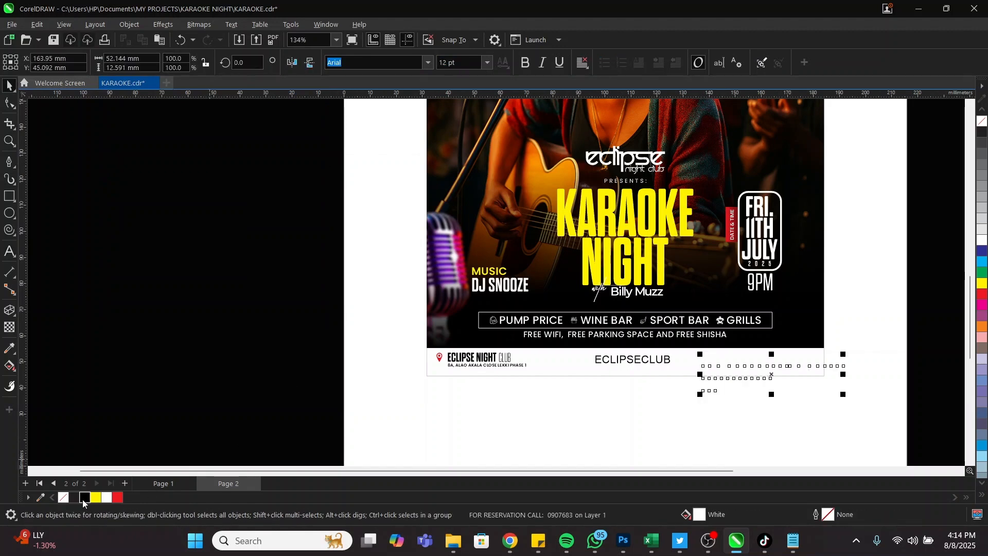
click(83, 502)
key(z)
drag(387, 318, 886, 409)
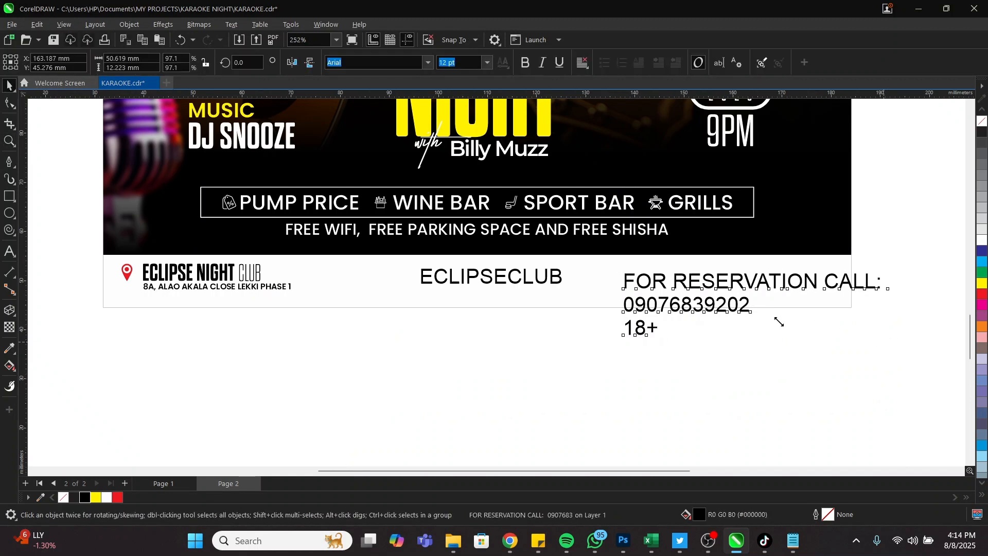
drag(779, 322, 684, 347)
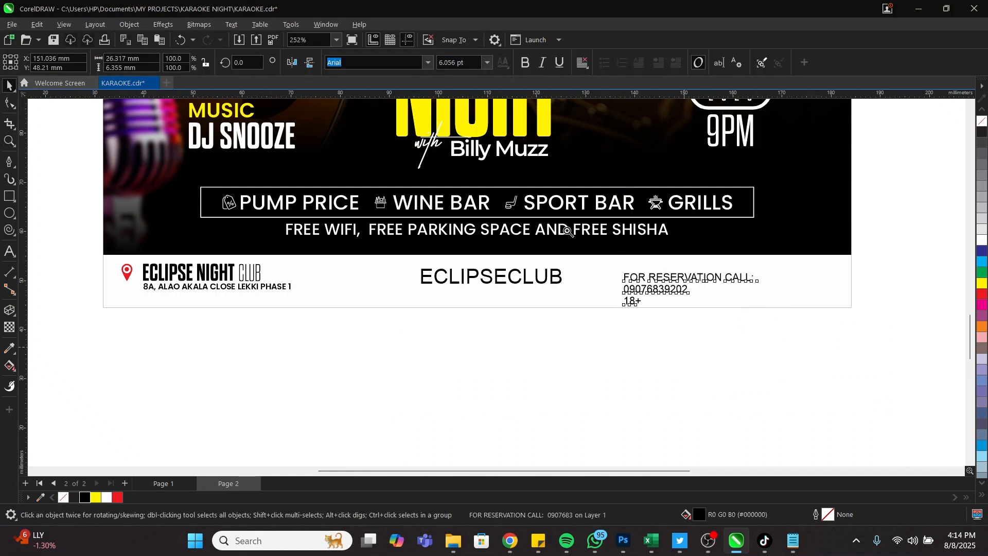
drag(568, 231, 774, 351)
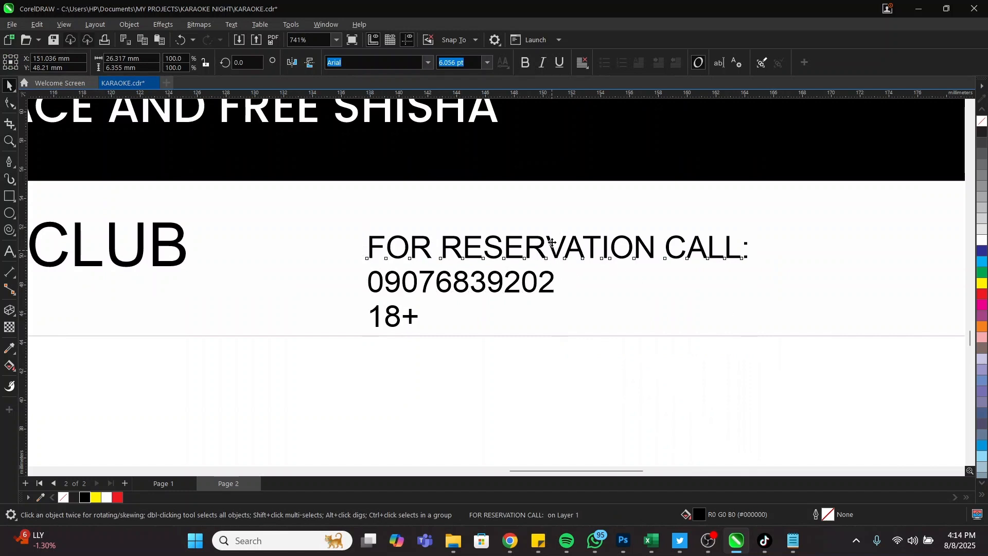
drag(553, 252, 553, 226)
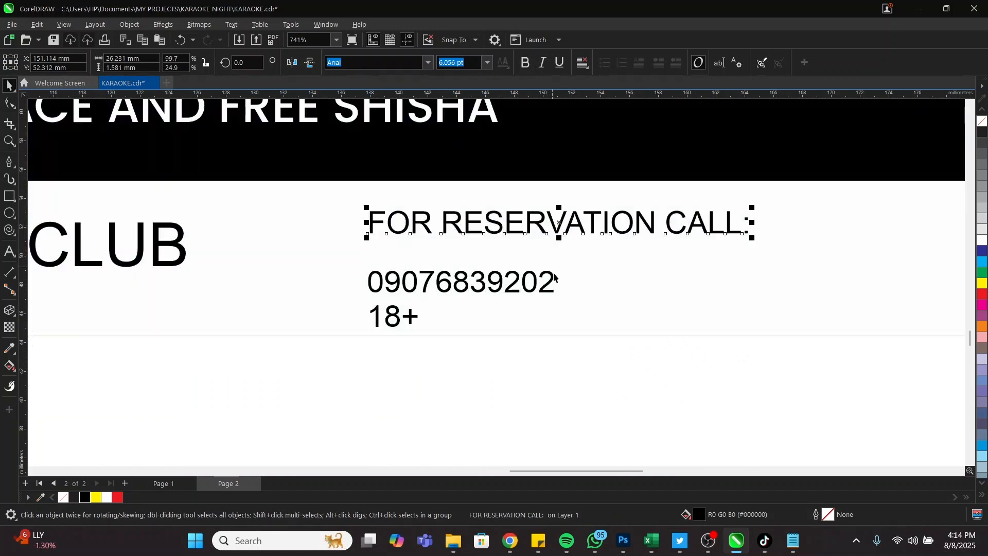
Enlarge the phone number to about 170%, set both lines in Poppins SemiBold and right-align them
click(554, 278)
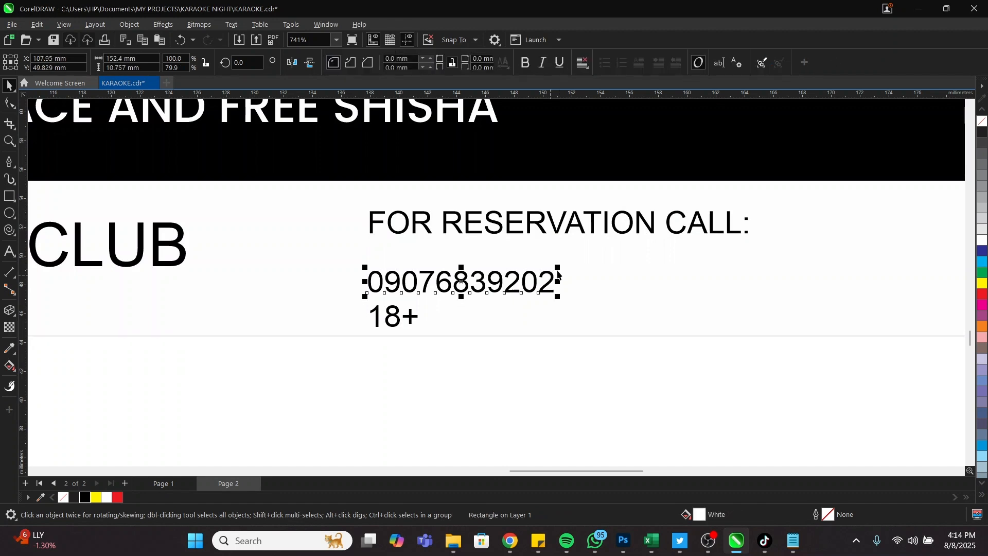
drag(559, 267, 691, 234)
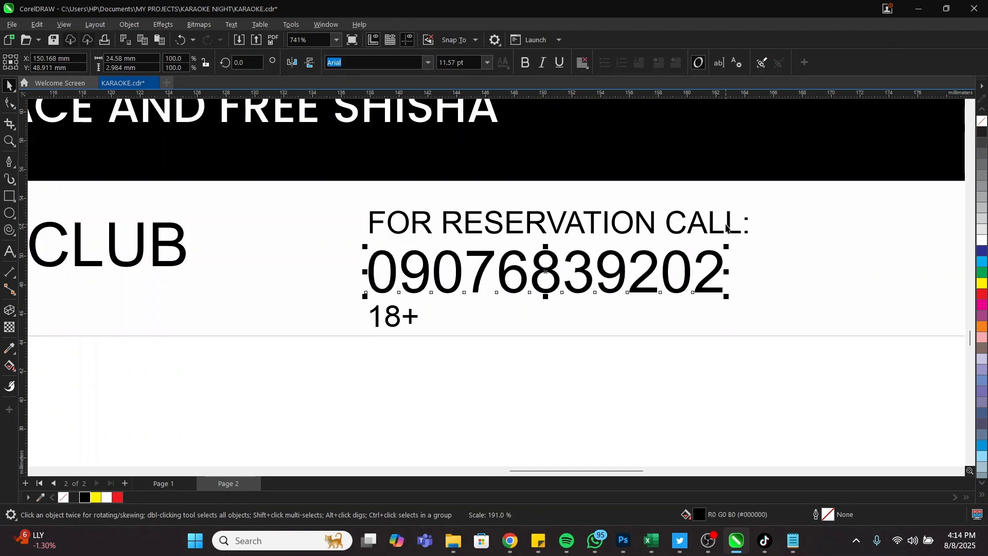
scroll(694, 278, down, 2)
click(699, 281)
shift+click(701, 302)
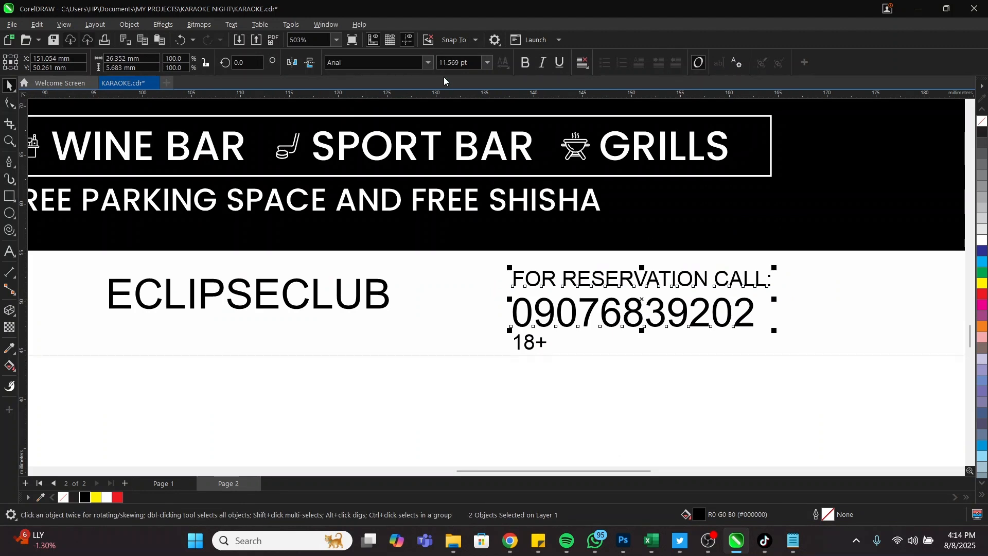
click(428, 63)
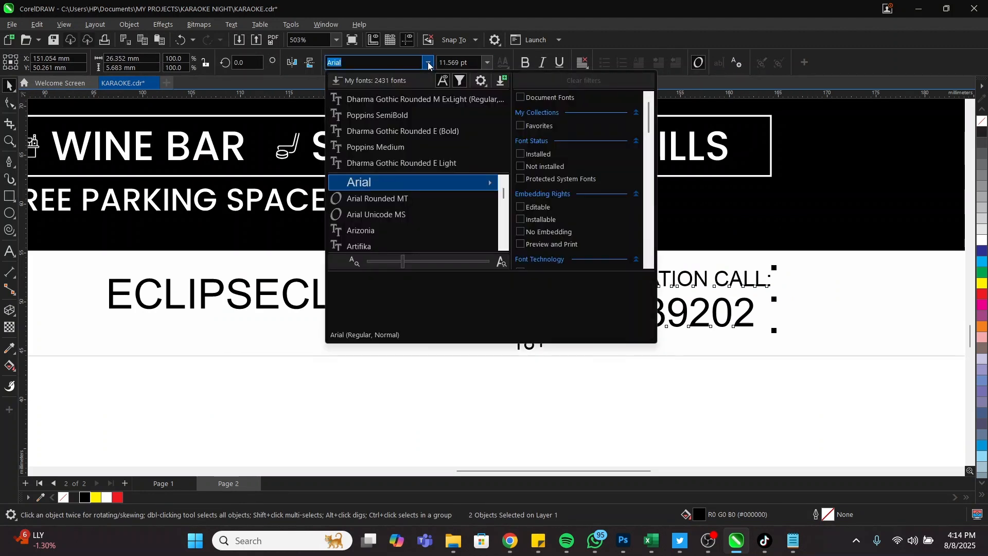
click(399, 115)
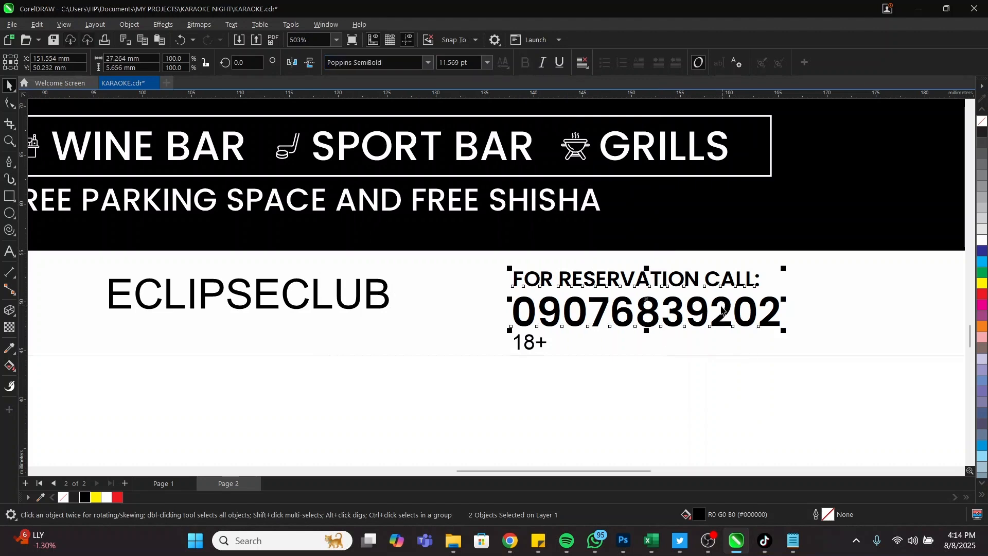
key(r)
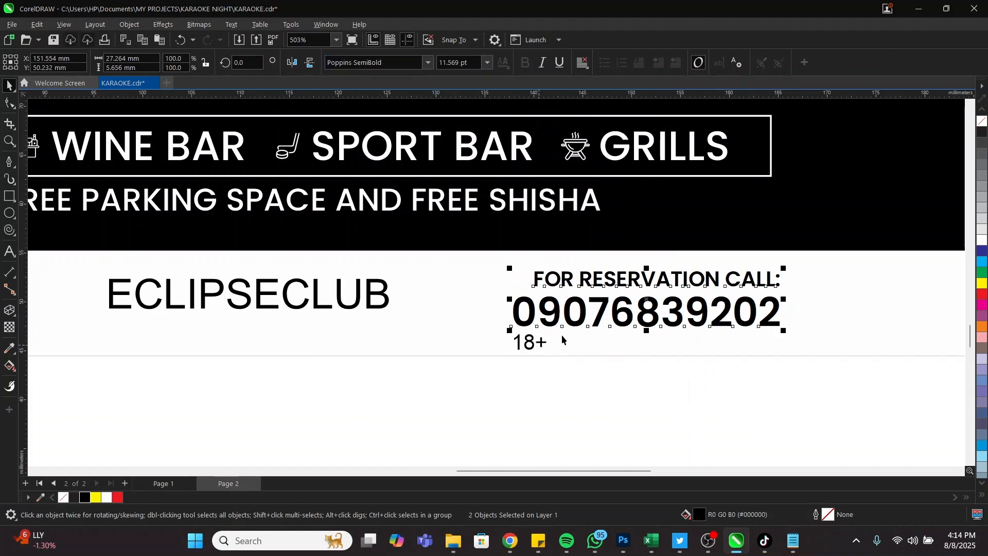
scroll(564, 340, down, 1)
scroll(641, 386, down, 2)
Draw an outline-free red circle beside the reservation heading
key(z)
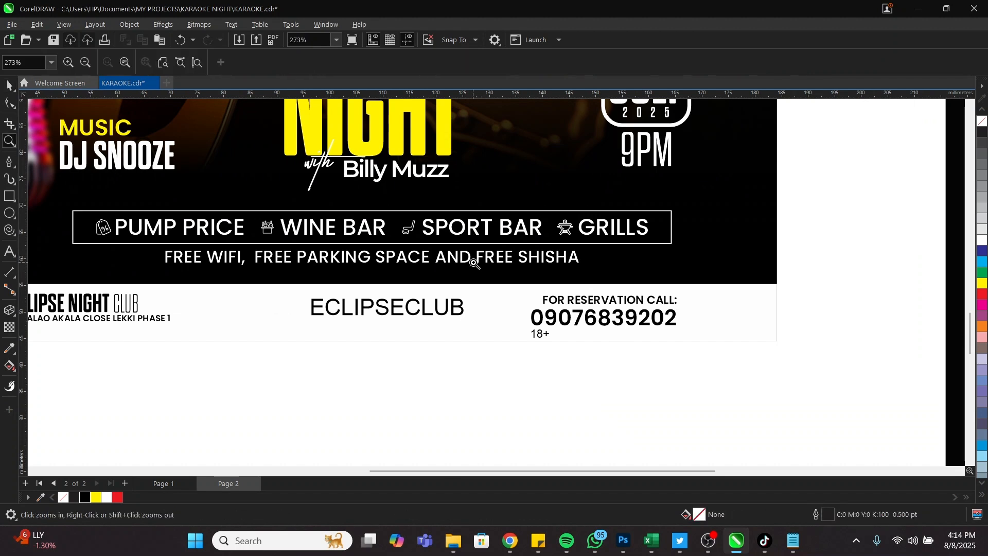
drag(474, 262, 805, 379)
key(space)
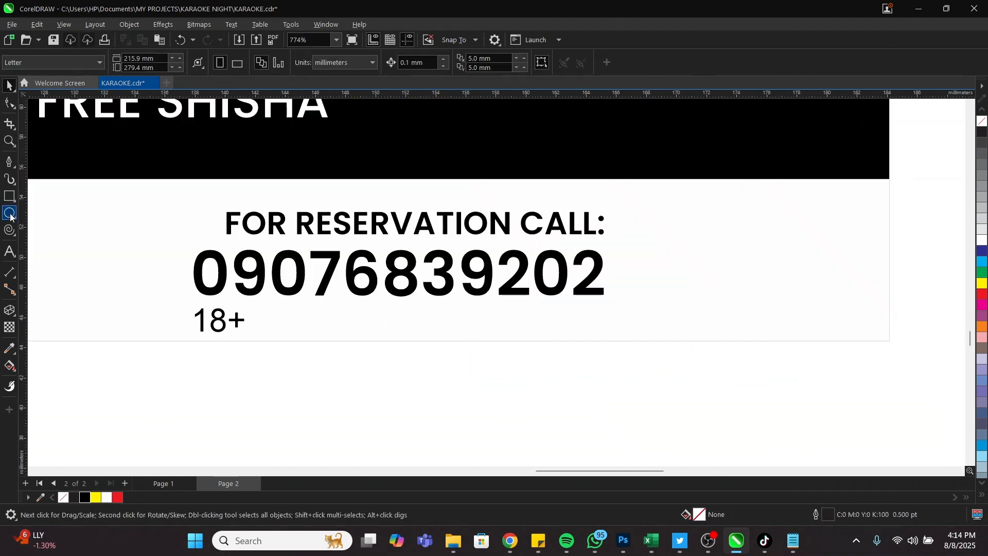
click(9, 214)
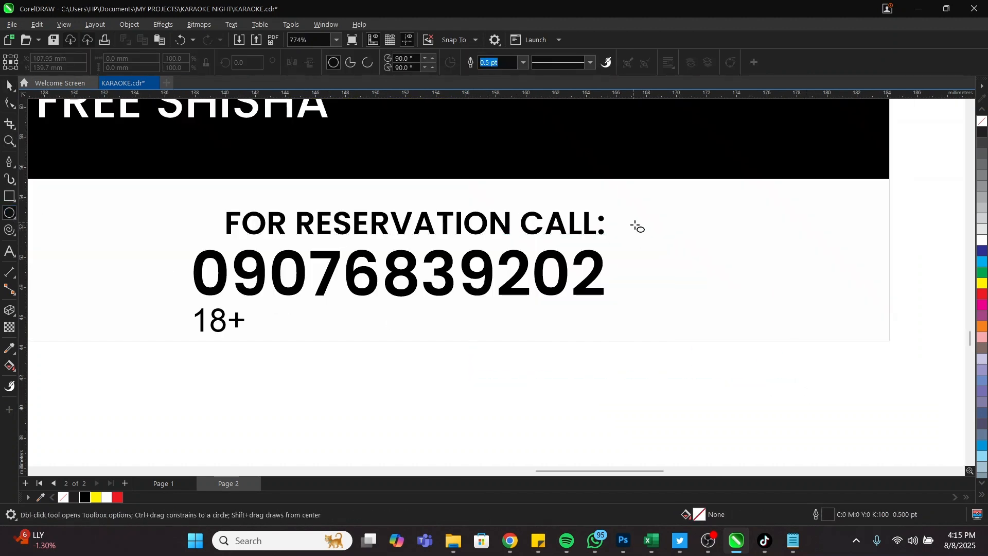
mouse_move(635, 225)
mouse_down()
mouse_move(724, 311)
mouse_move(696, 299)
mouse_up()
key(space)
drag(650, 248, 664, 254)
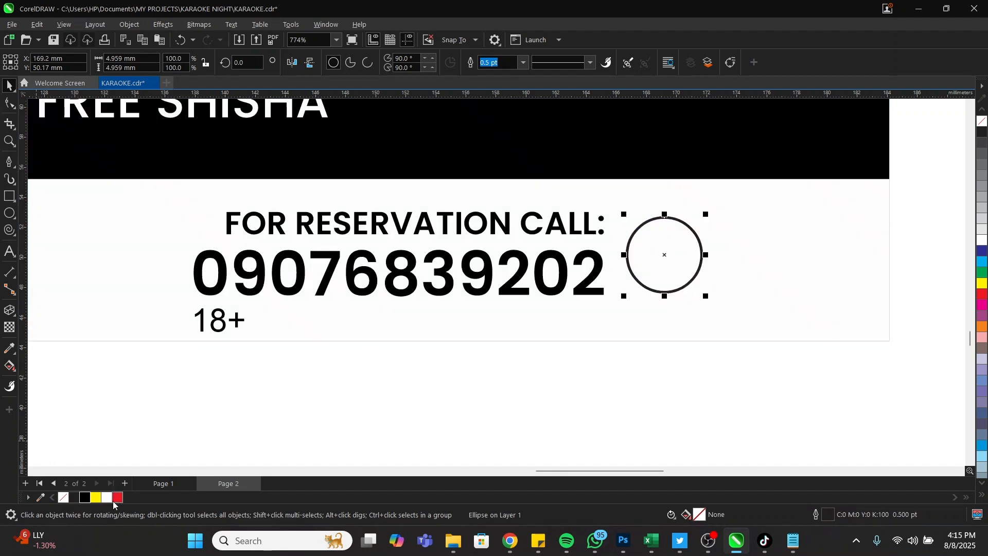
right_click(67, 498)
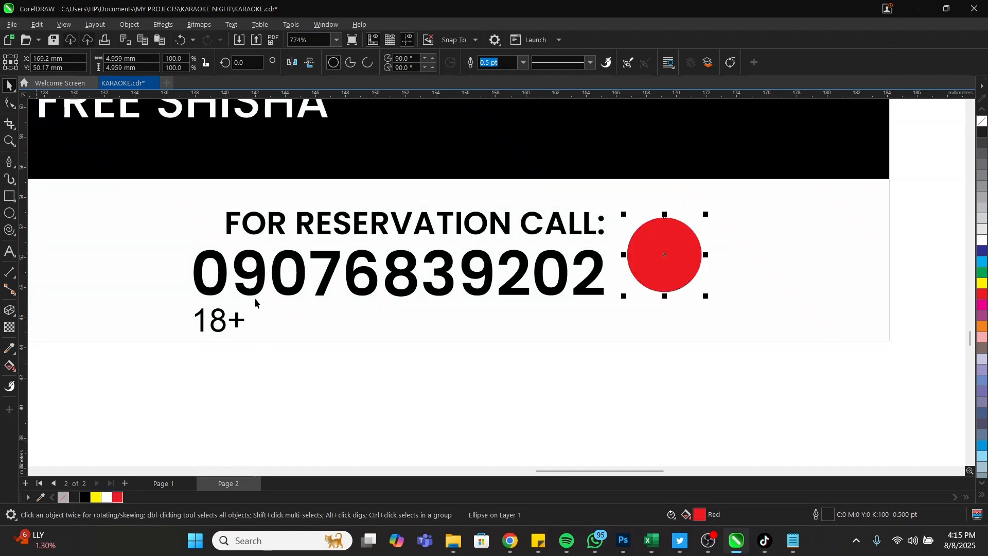
Move the 18+ text onto the red circle and set it in Bebas Neue Pro
click(235, 324)
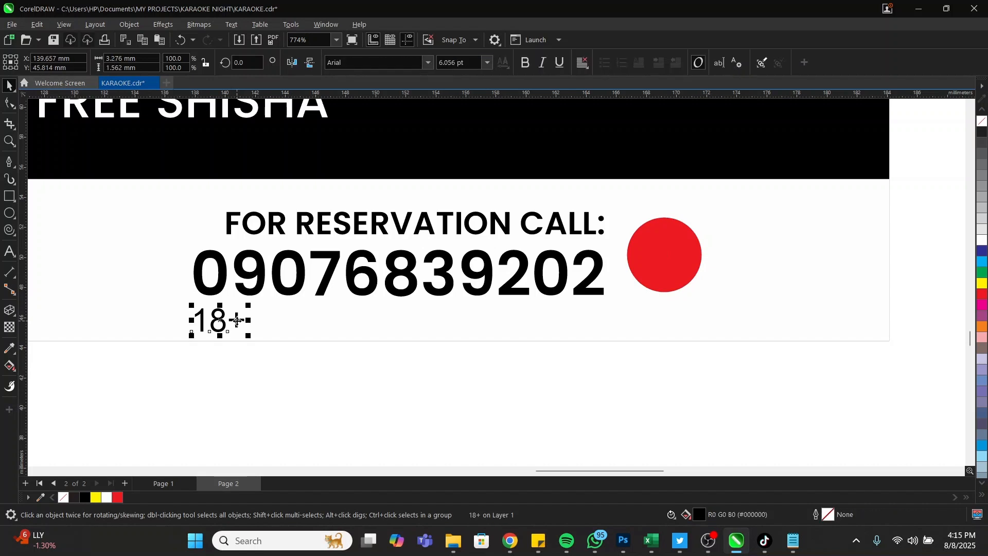
key(Delete)
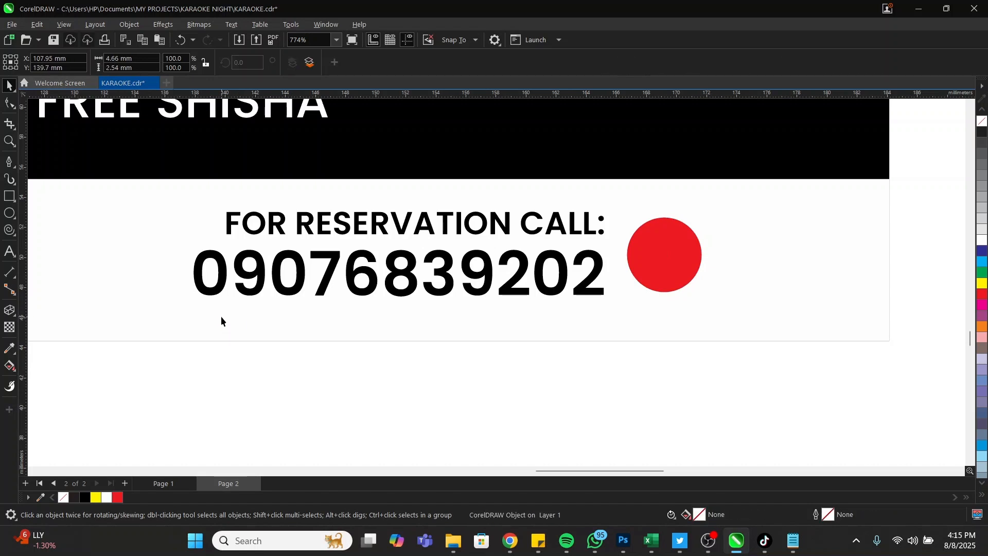
key(ctrl+z)
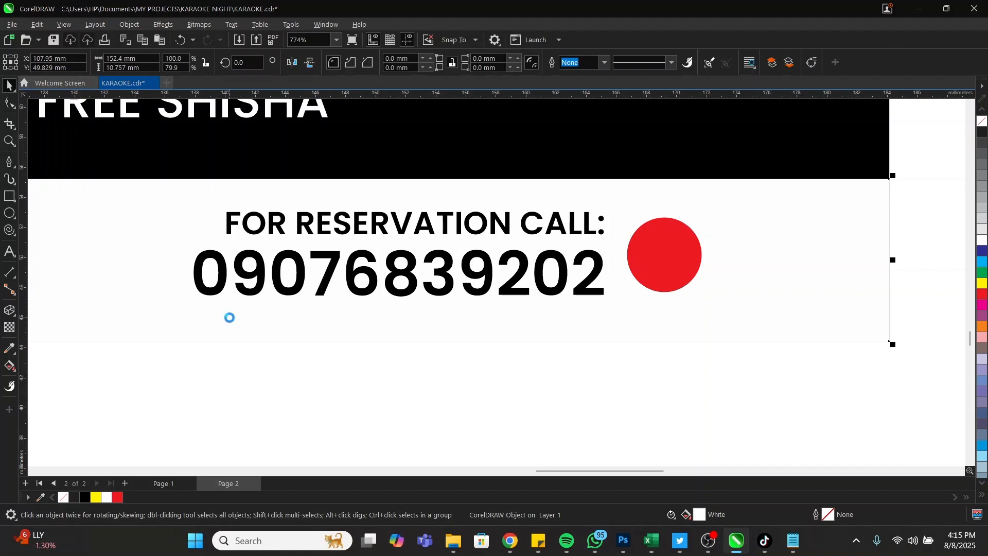
drag(629, 284, 670, 256)
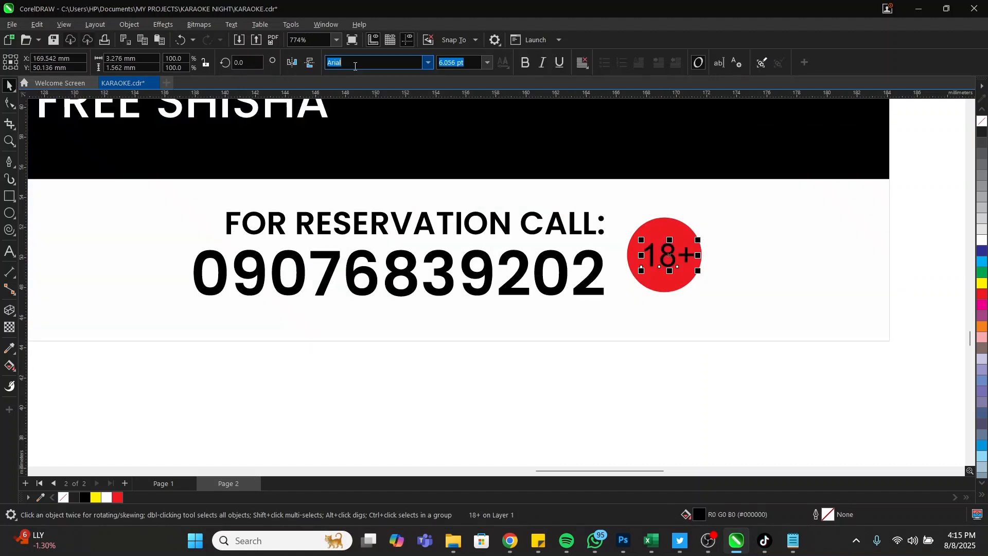
text(Be)
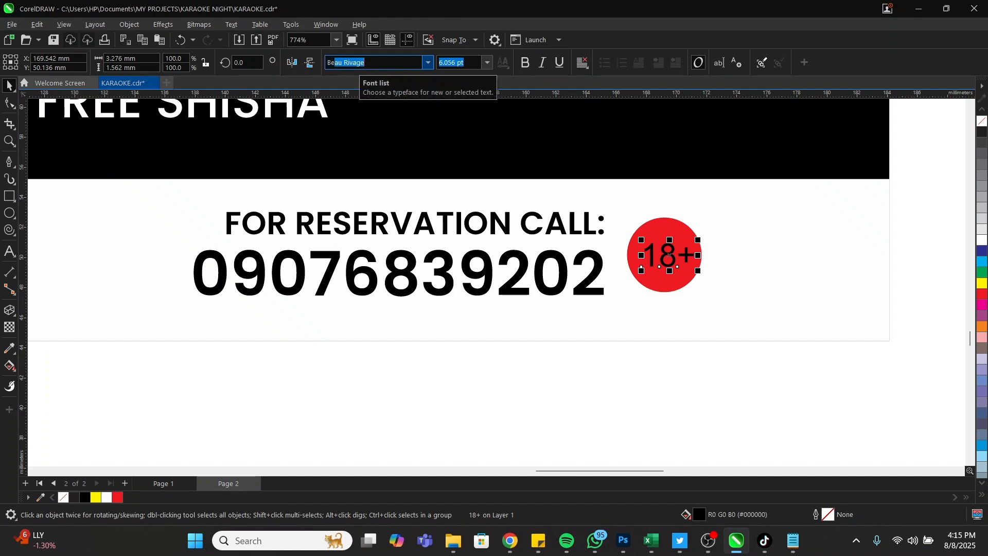
text(bas Neue Pro)
key(Return)
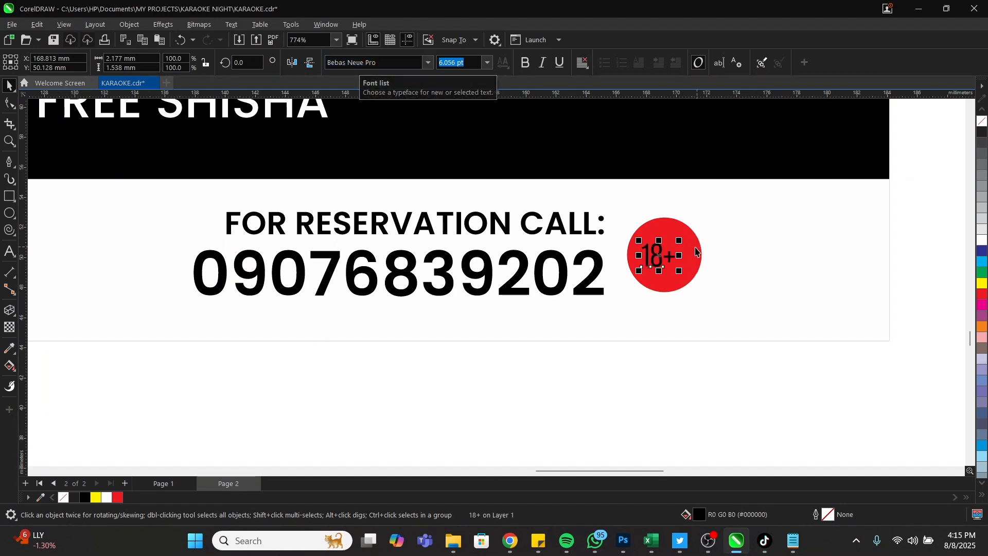
Enlarge the 18+ text inside the circle and make it bold and white
shift+click(676, 260)
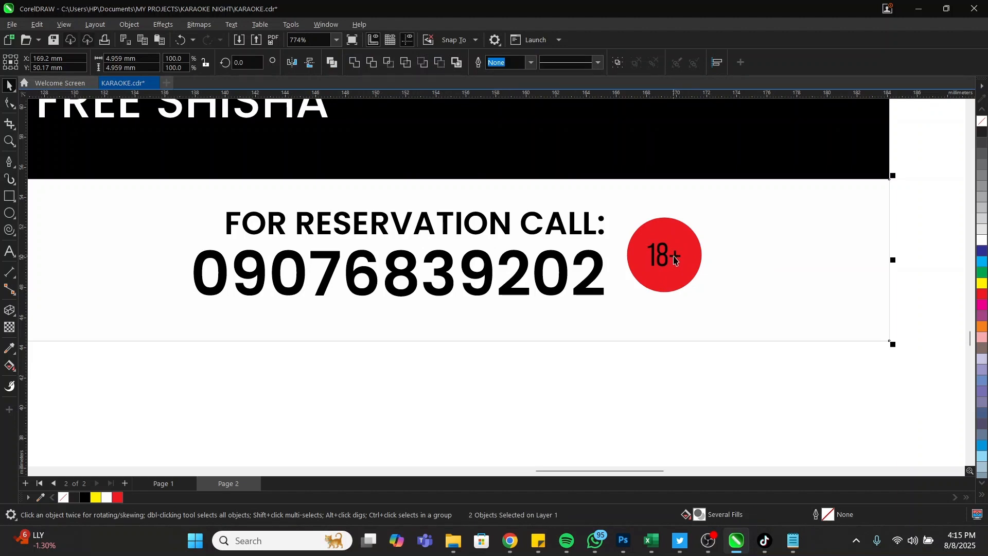
click(675, 260)
drag(682, 267, 694, 281)
click(530, 63)
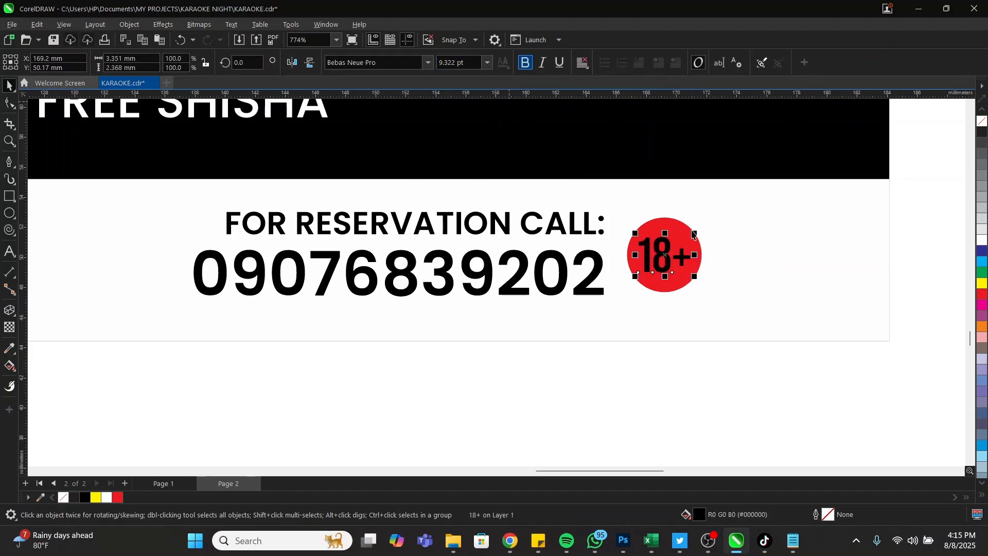
click(107, 497)
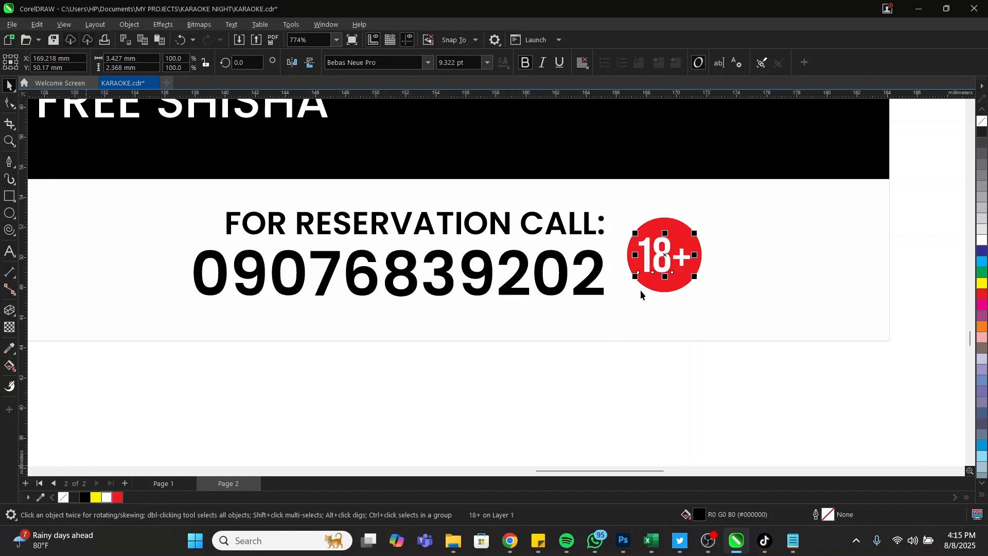
key(z)
right_click(656, 305)
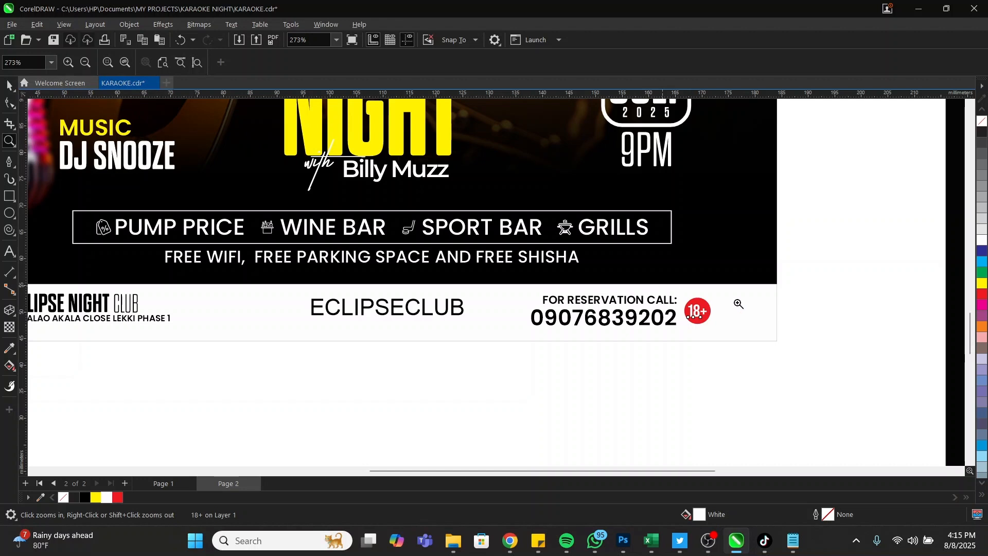
Enlarge the 18+ badge
drag(840, 264, 610, 371)
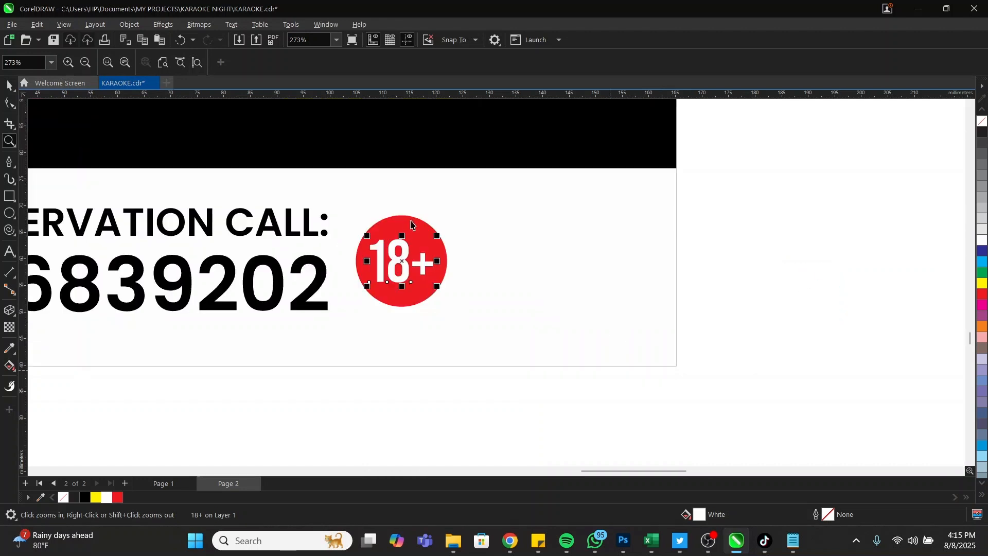
key(space)
drag(454, 212, 458, 210)
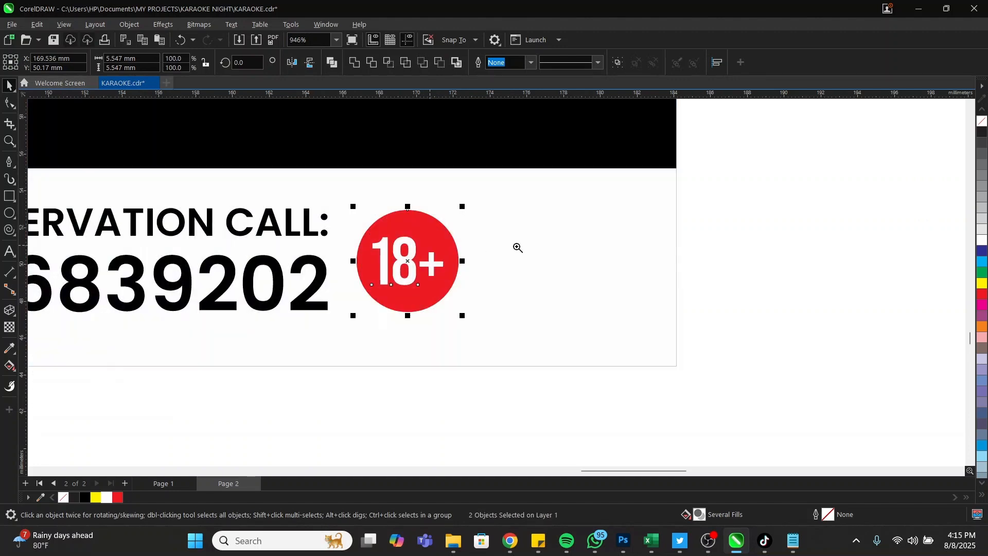
Shift the pin, club name and address block further right in the footer
key(F3)
key(space)
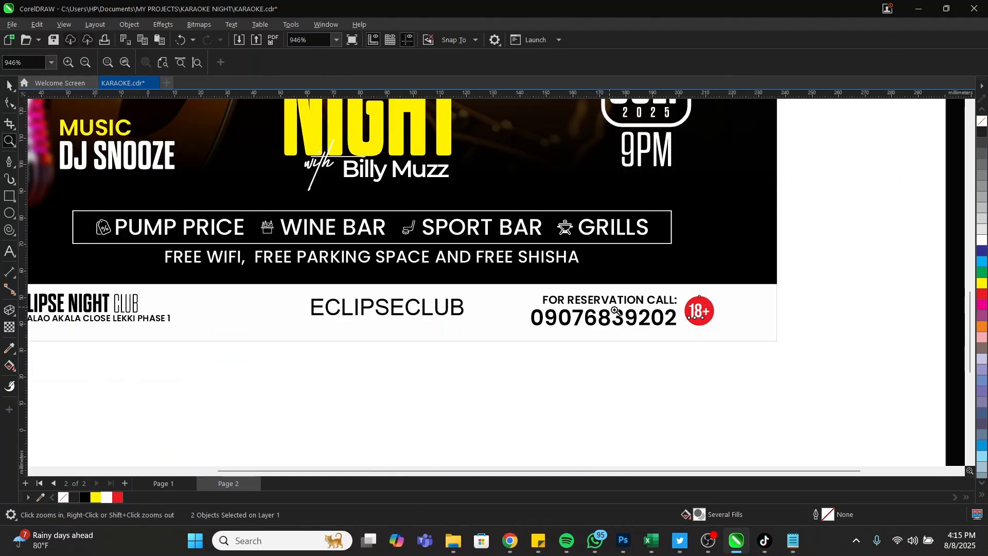
key(F3)
drag(165, 261, 695, 342)
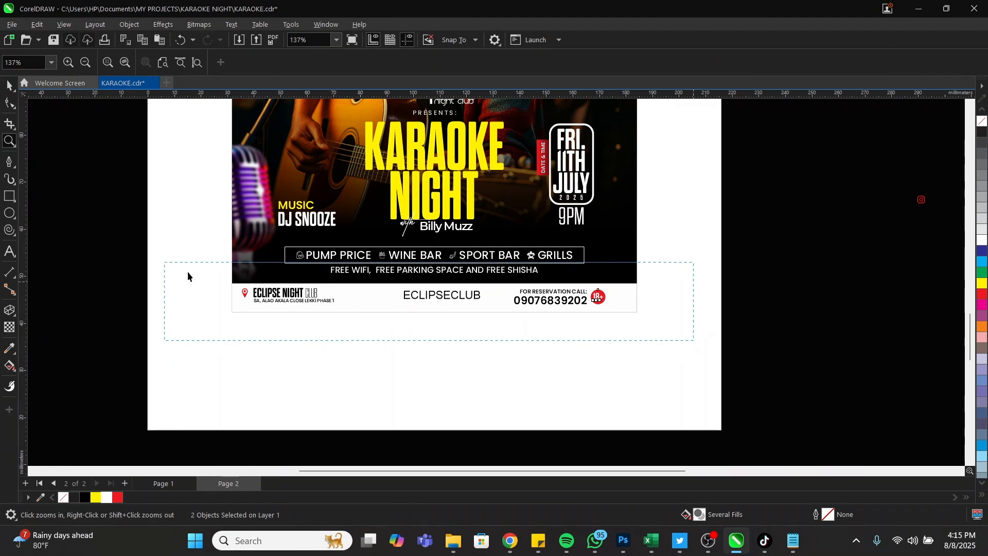
key(space)
drag(133, 247, 397, 306)
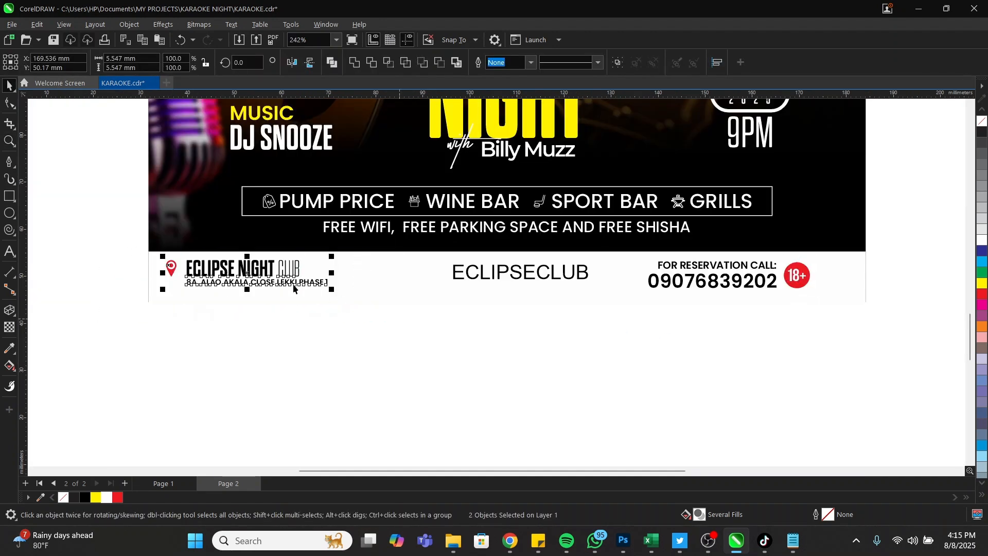
drag(307, 287, 343, 287)
Restyle ECLIPSECLUB in Poppins SemiBold at about 9.25 pt
drag(858, 229, 636, 261)
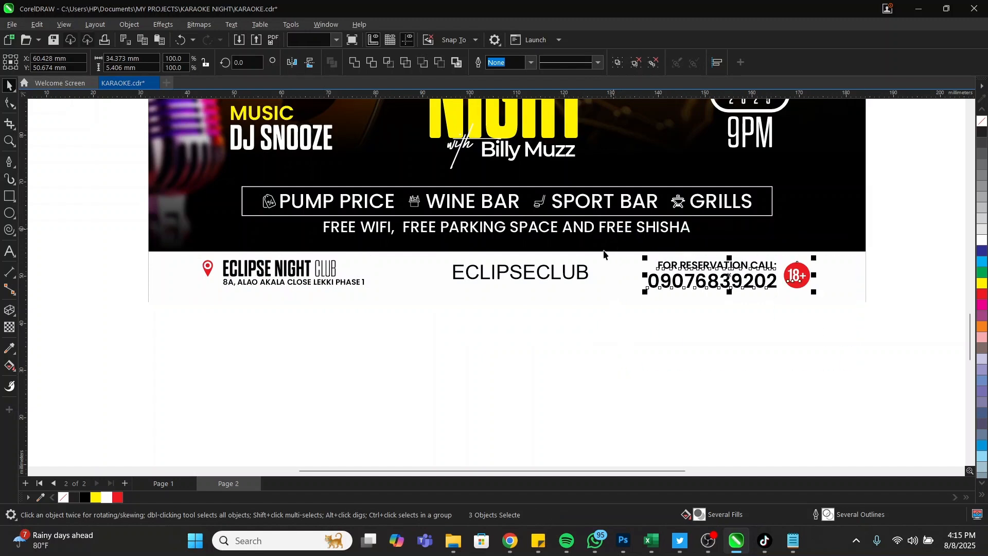
shift+click(588, 273)
click(588, 273)
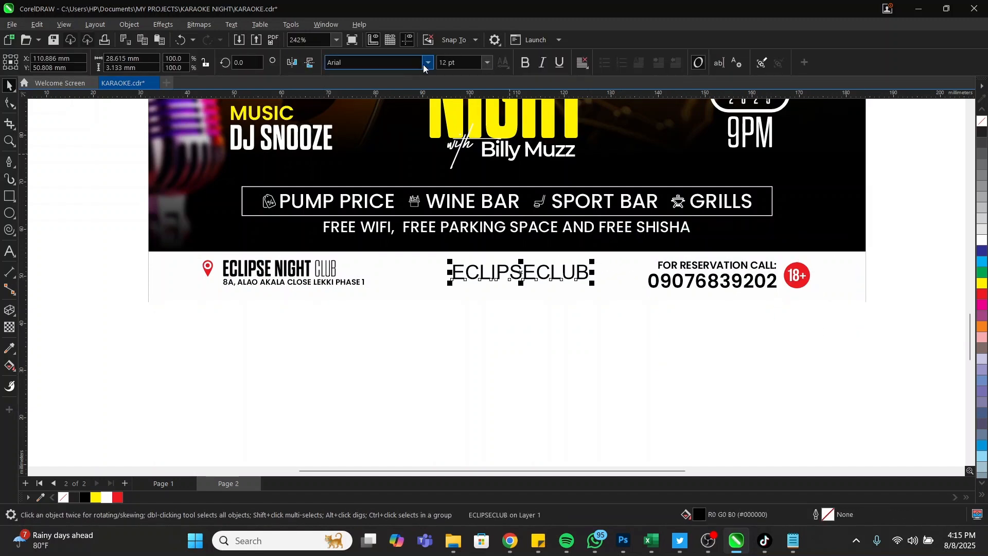
click(423, 64)
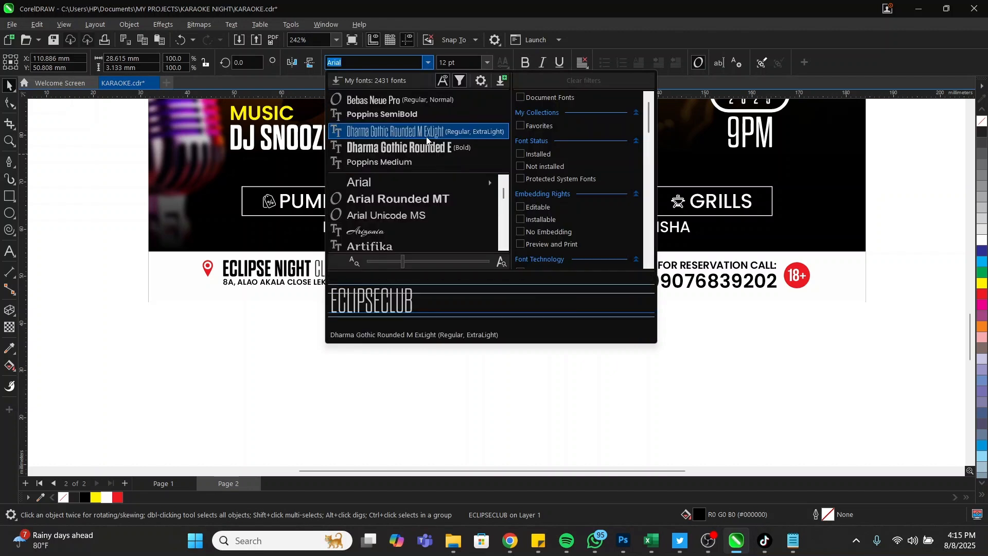
key(Escape)
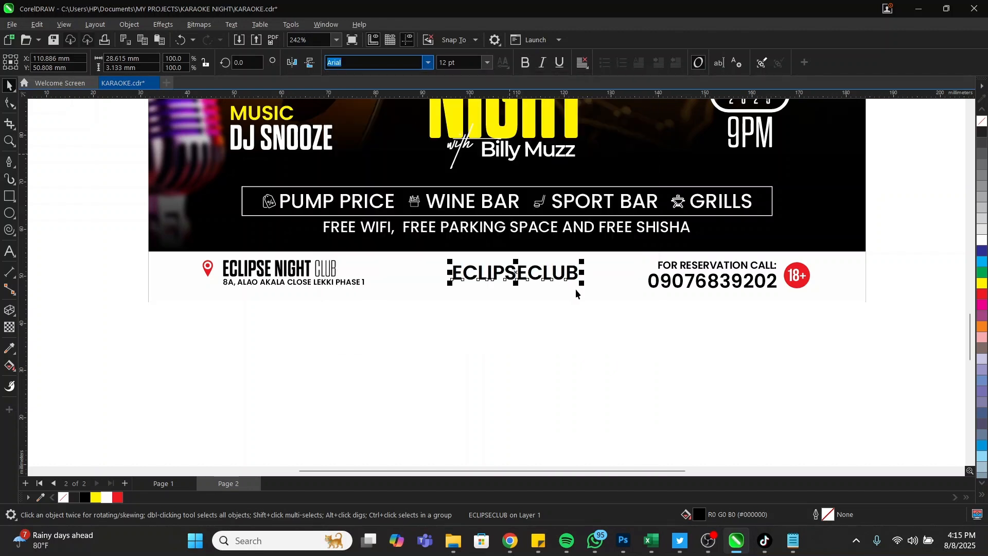
key(ctrl+z)
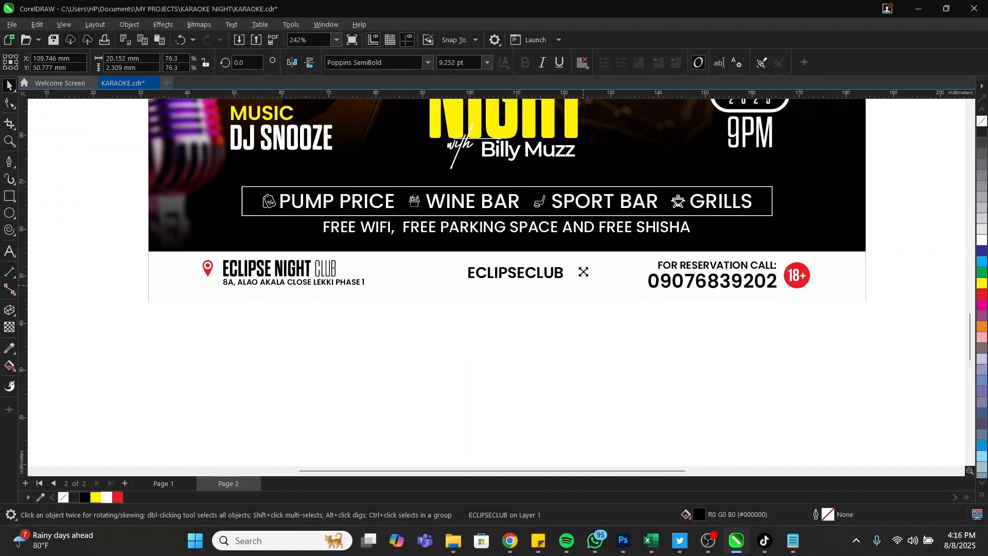
key(ctrl+z)
key(ctrl+z)
key(z)
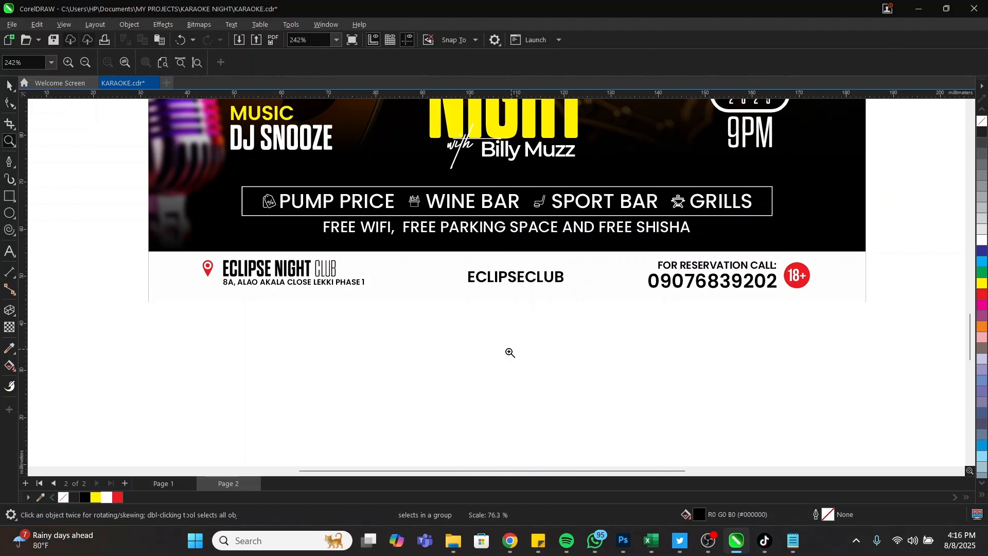
scroll(510, 353, down, 3)
key(space)
Move the red Instagram icon group onto the poster, just left of ECLIPSECLUB in the footer
key(F3)
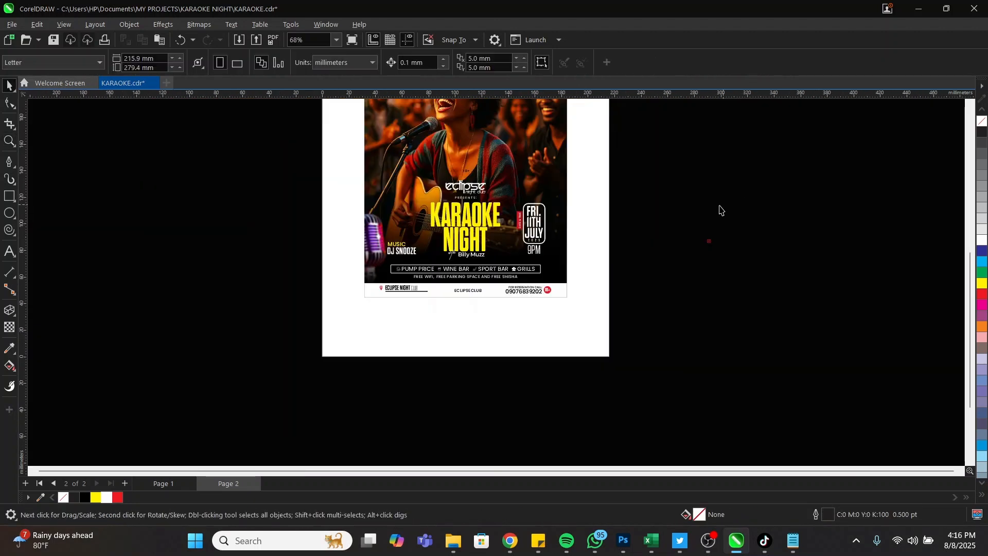
mouse_move(669, 218)
mouse_down()
mouse_move(734, 255)
mouse_move(438, 275)
mouse_up()
key(z)
drag(335, 261, 616, 328)
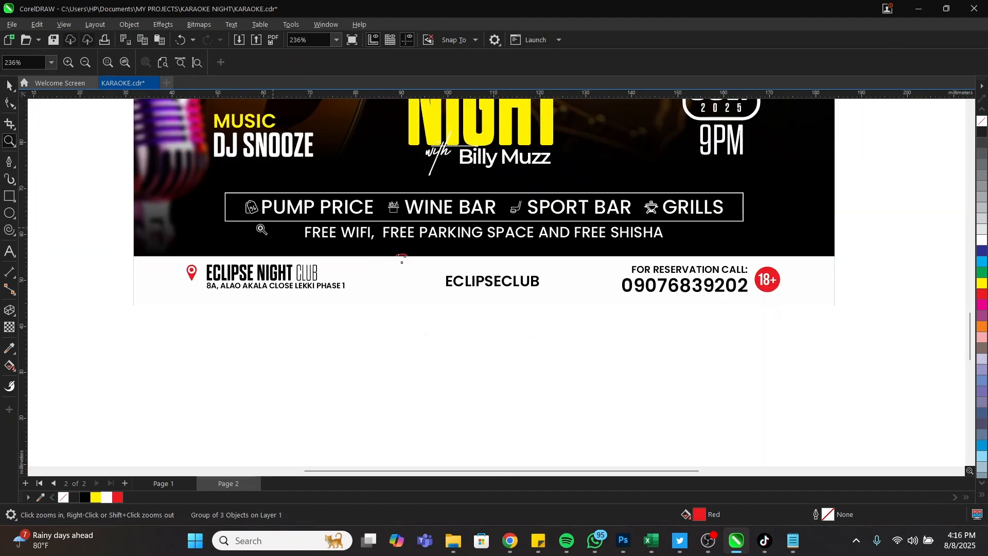
drag(261, 229, 553, 355)
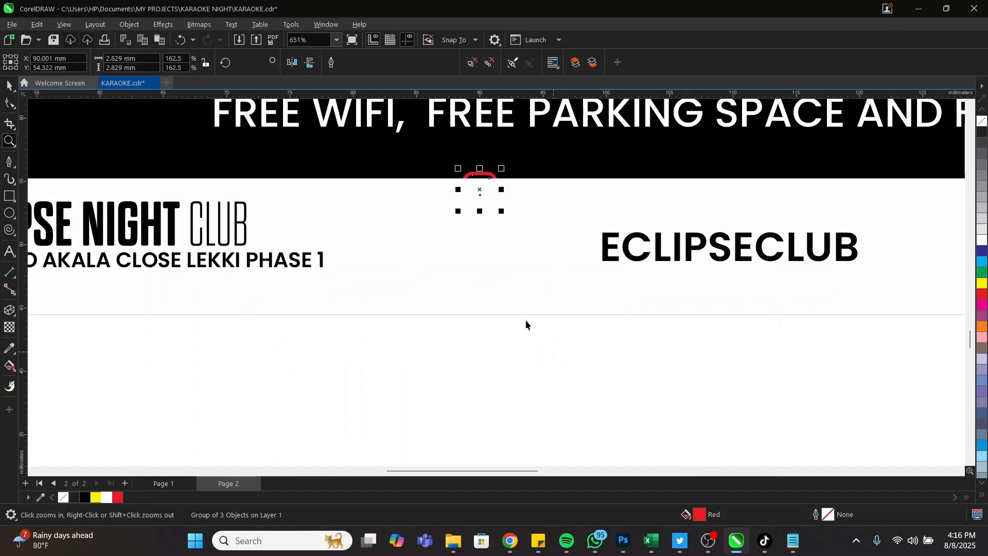
key(space)
drag(480, 196, 568, 249)
Marquee-select all the footer objects and group them with Ctrl+G
key(space)
key(F3)
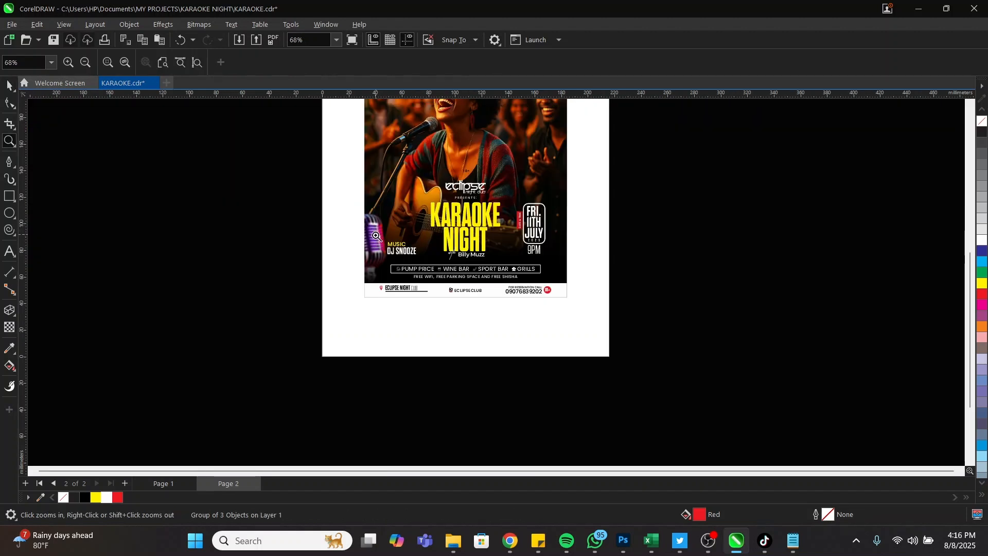
drag(333, 264, 397, 238)
key(space)
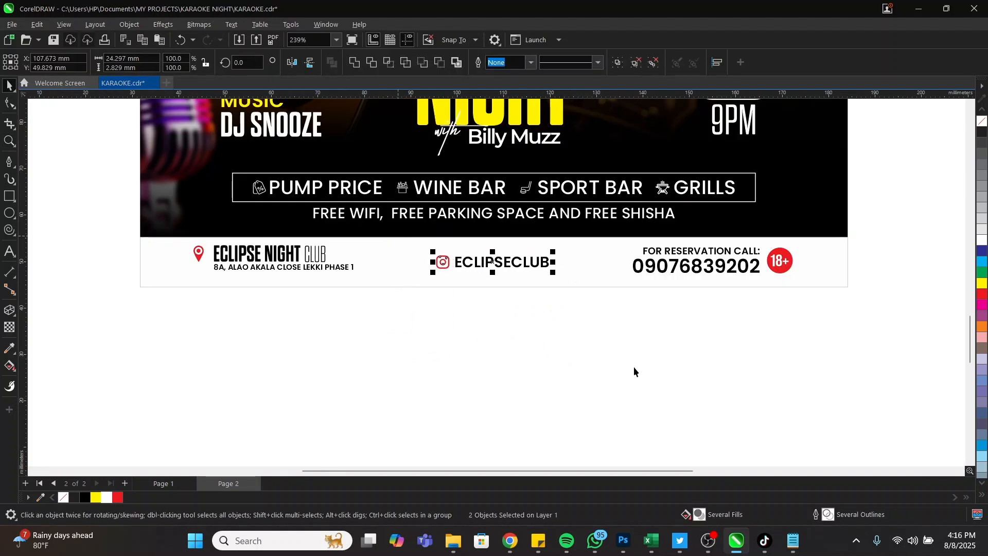
drag(841, 366, 154, 231)
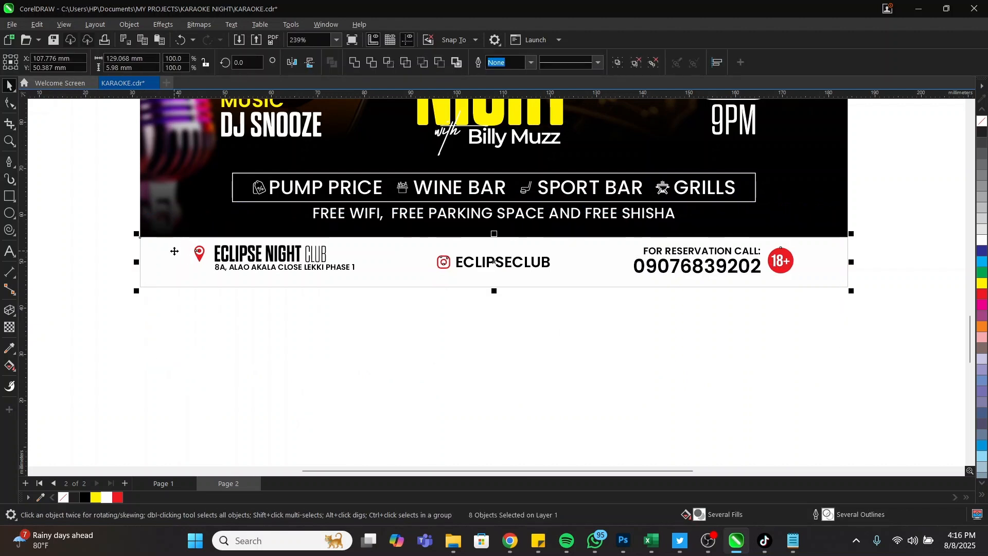
key(ctrl+g)
Zoom out, then zoom back in so the flyer poster fills the window
key(z)
shift+click(483, 353)
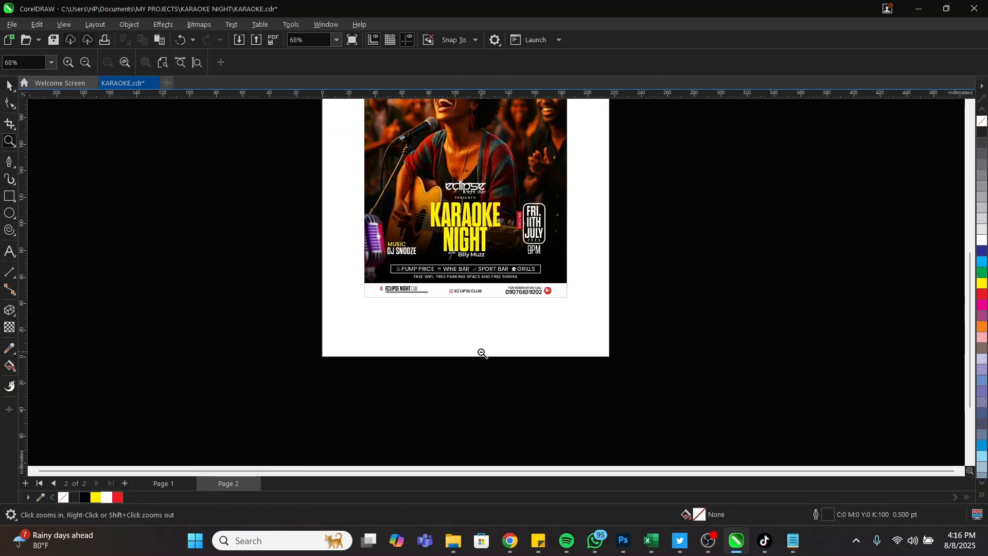
shift+click(482, 353)
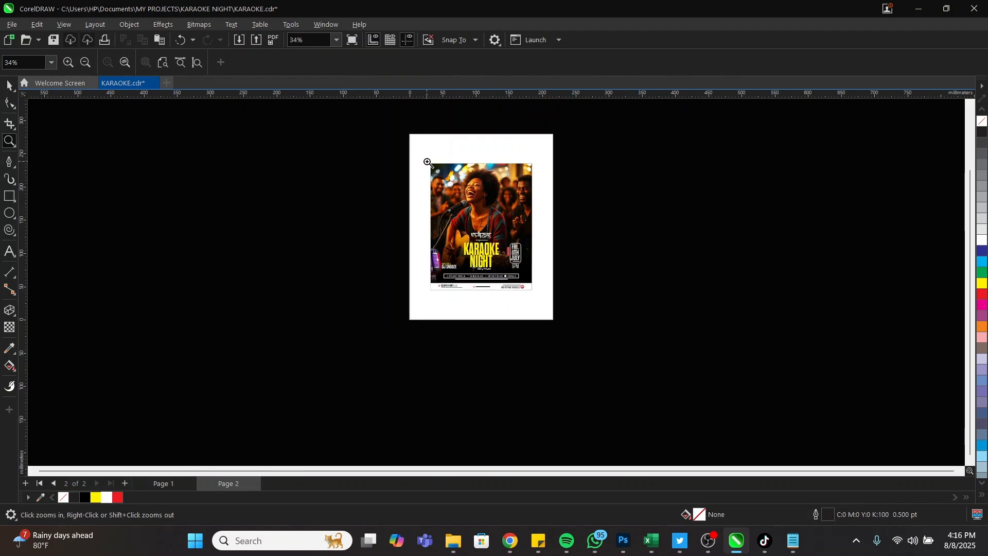
drag(428, 163, 534, 295)
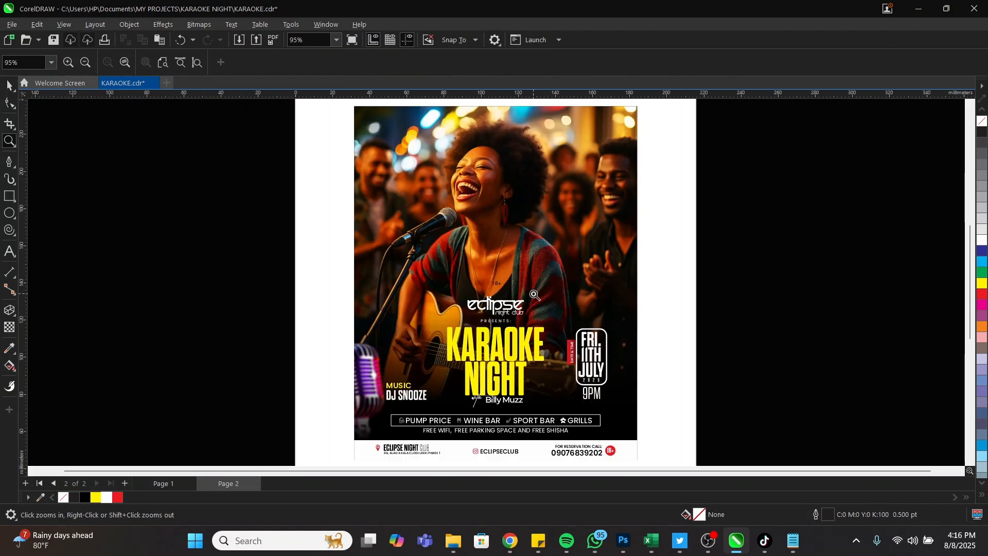
key(space)
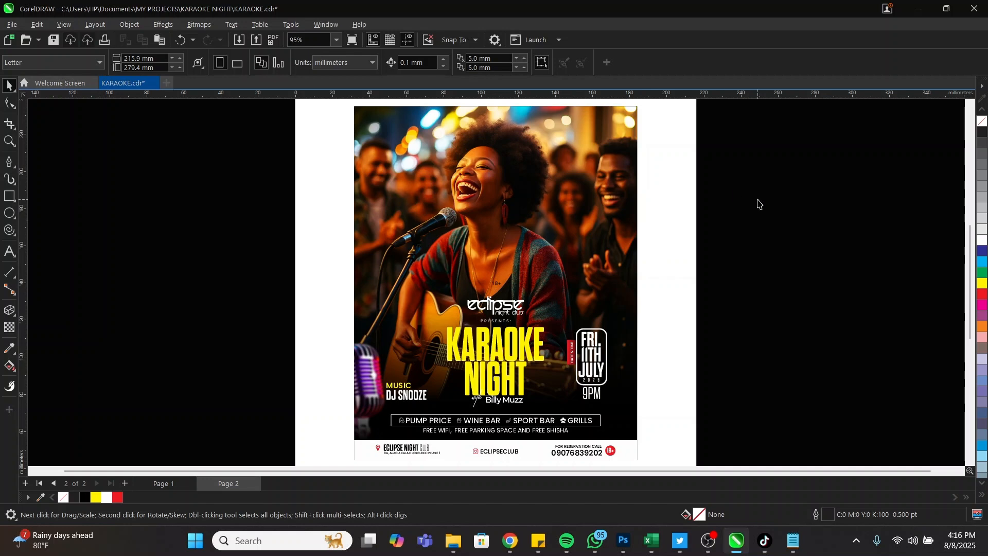
Check the flyer in Full-screen Preview, close it and switch over to Photoshop
right_click(759, 204)
click(820, 208)
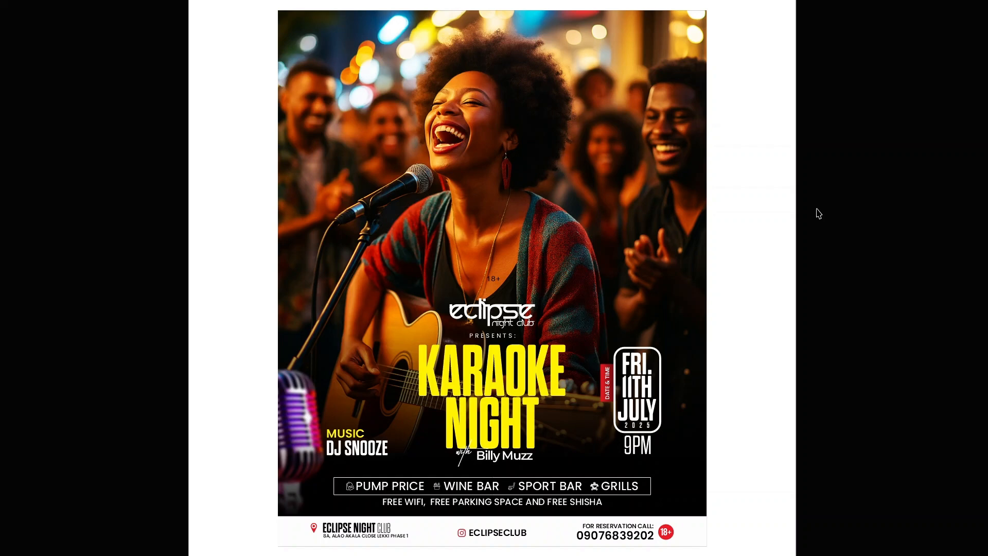
click(819, 213)
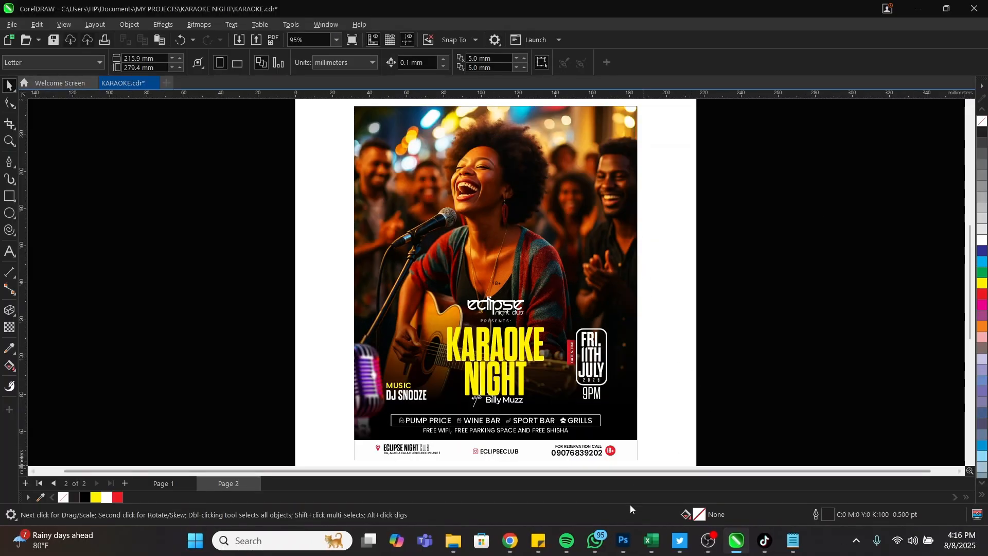
click(623, 541)
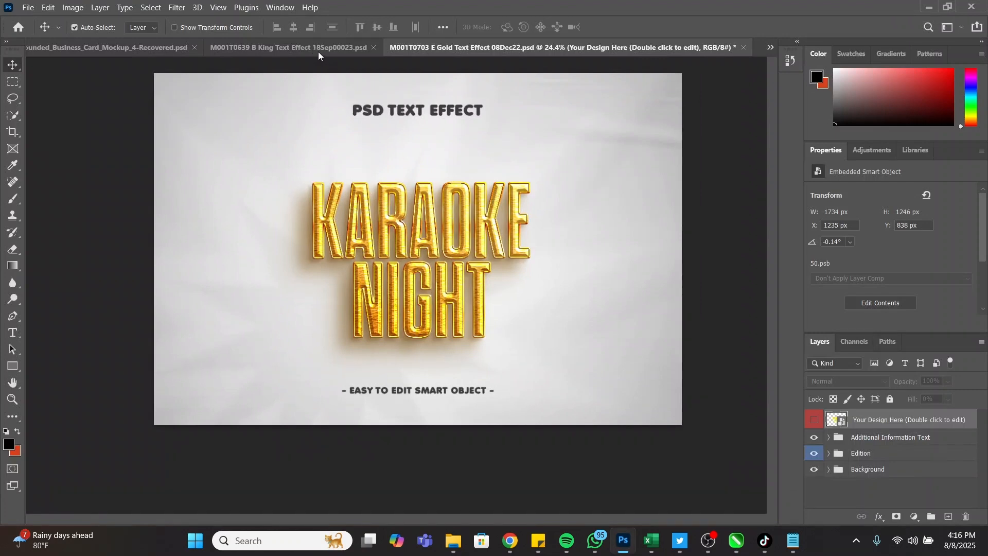
Save a PNG copy of the King Text Effect gold lettering, then minimize Photoshop
click(305, 48)
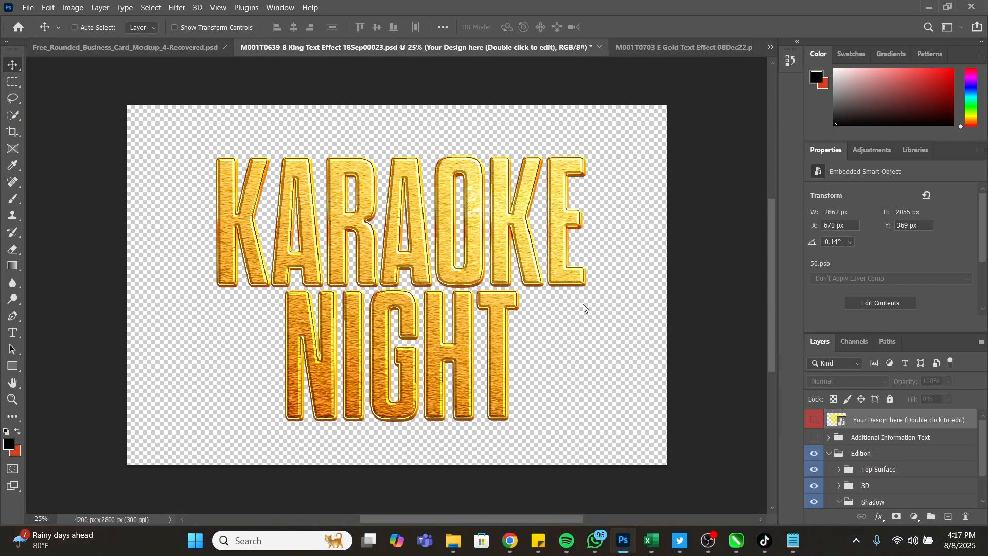
key(ctrl+shift+s)
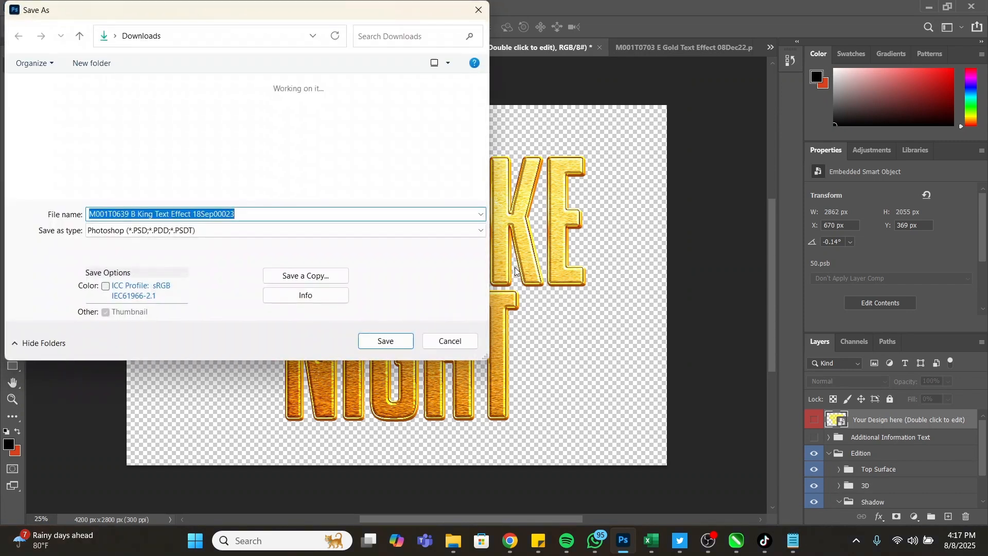
click(310, 273)
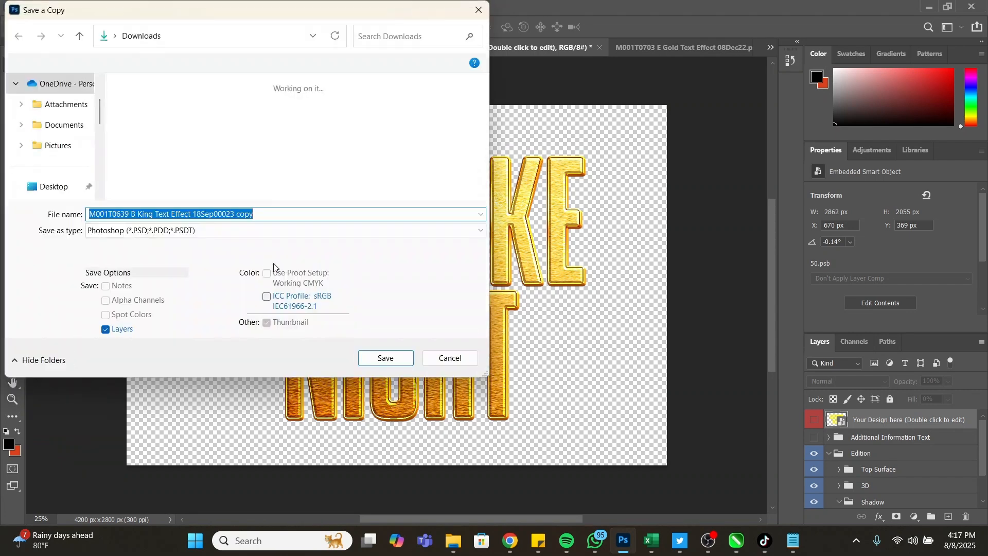
click(207, 236)
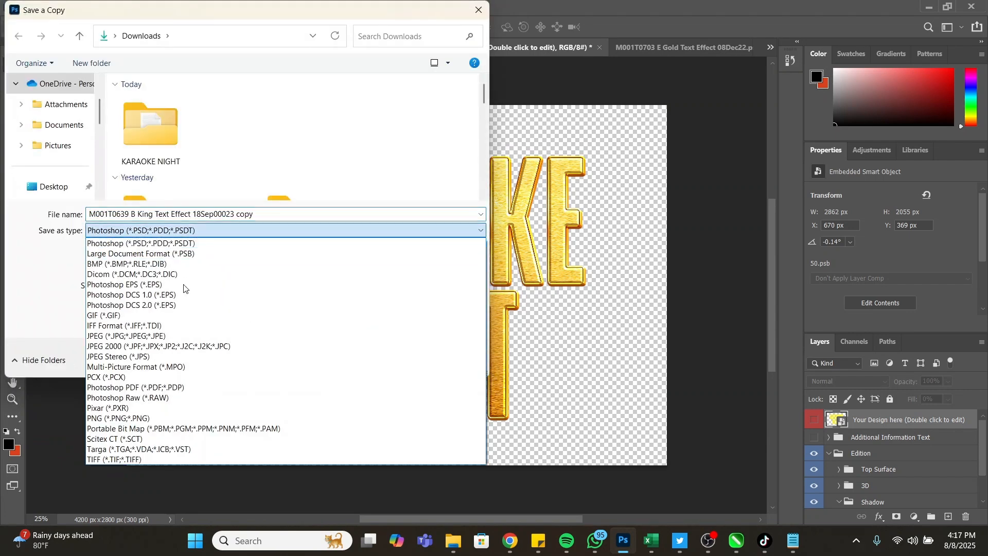
click(227, 415)
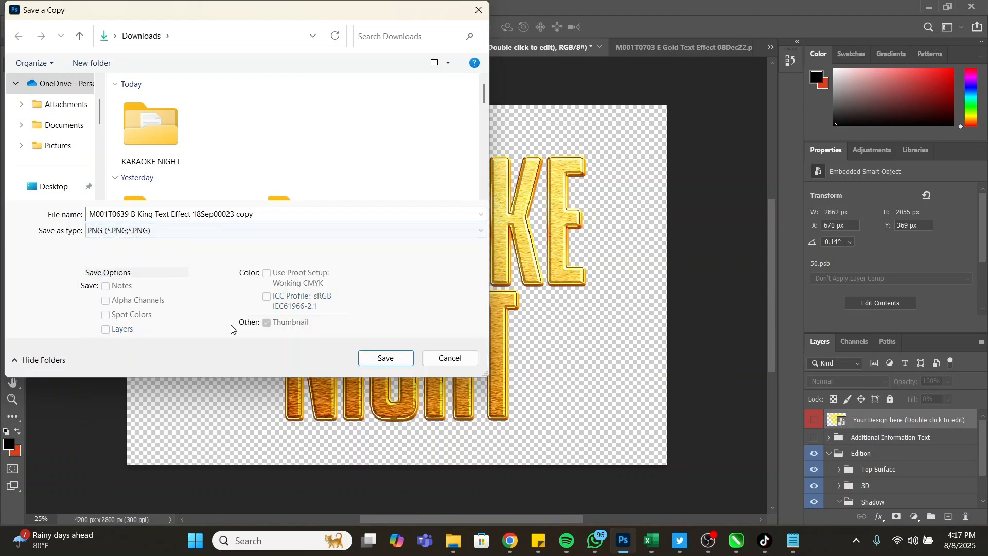
click(384, 357)
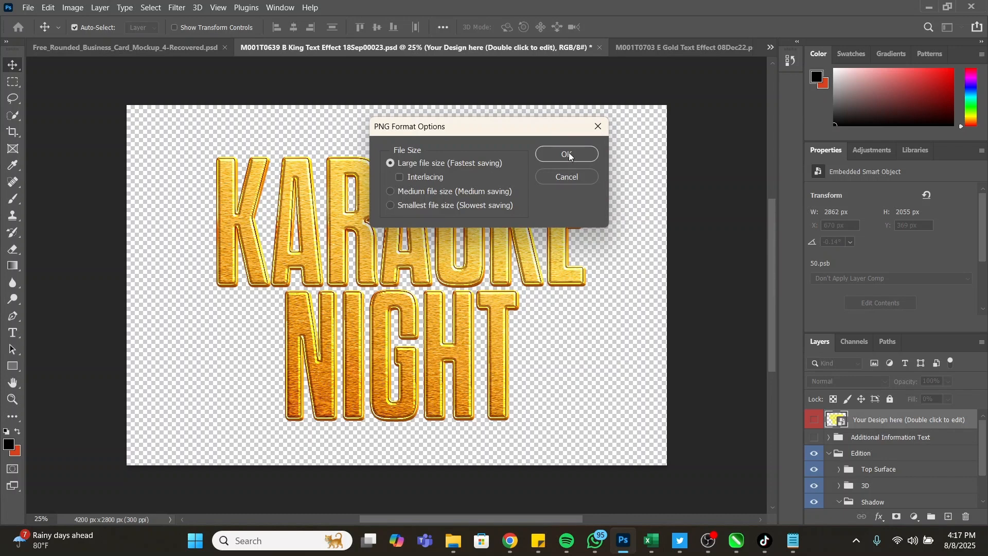
click(568, 154)
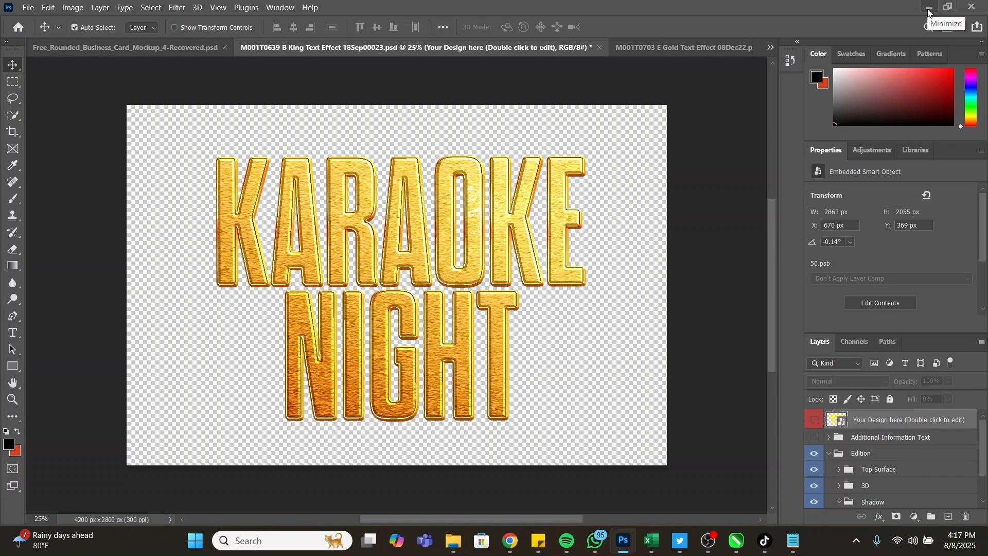
click(929, 10)
Select the whole flyer and drag a copy to the right of the page
key(z)
scroll(533, 339, down, 4)
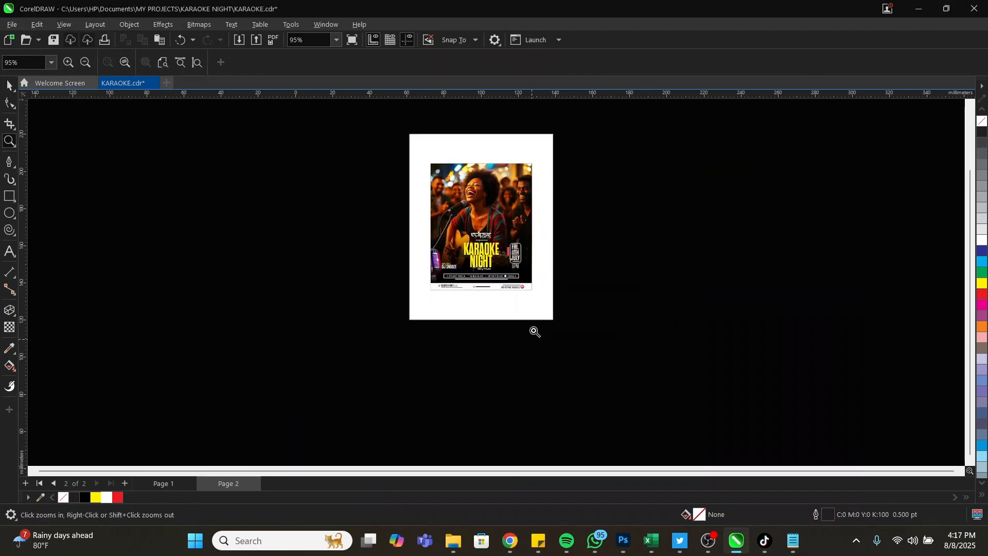
drag(379, 207, 637, 310)
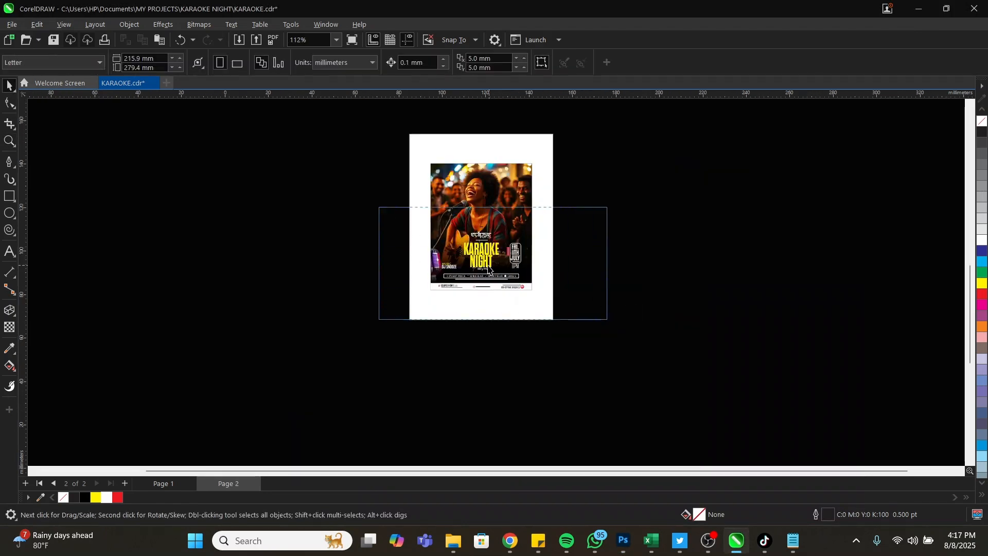
key(F3)
key(space)
drag(399, 147, 564, 322)
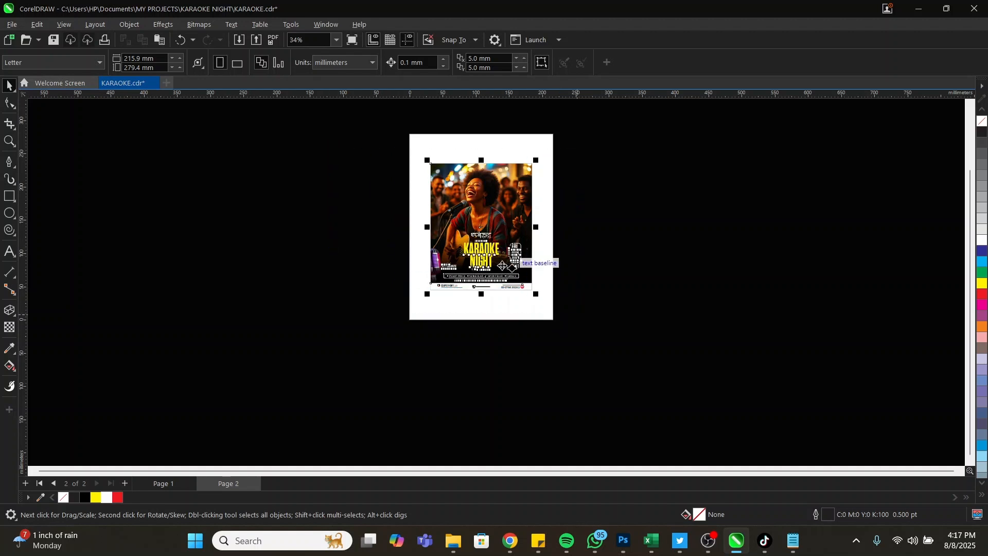
drag(498, 269, 628, 268)
Zoom in on the copied flyer's title and import the gold KARAOKE NIGHT PNG from Downloads
key(z)
drag(536, 223, 728, 311)
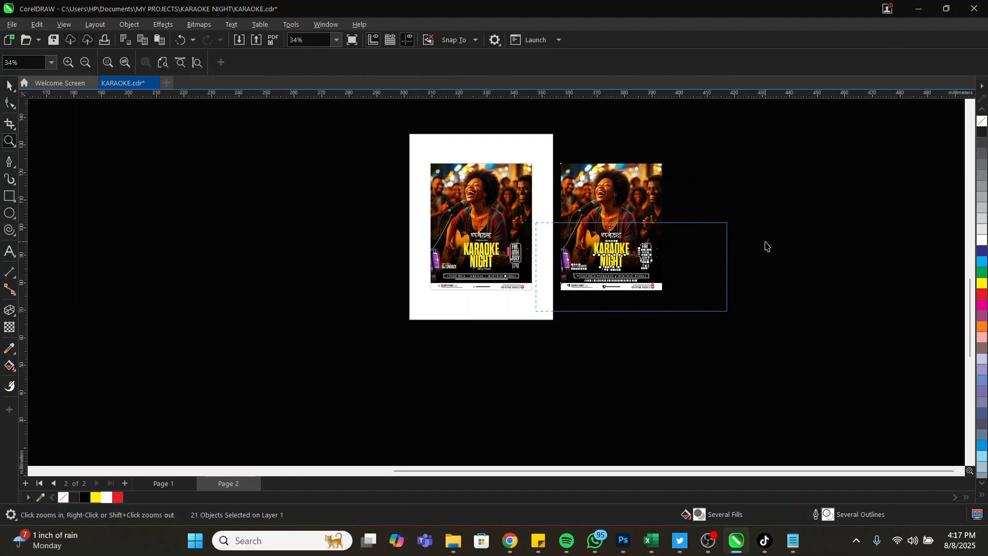
key(space)
right_click(710, 184)
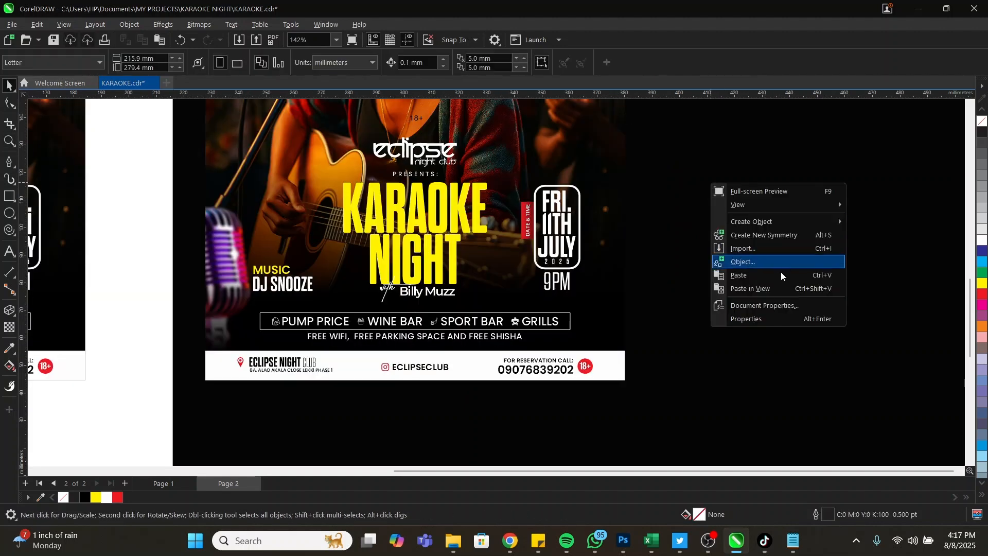
click(741, 249)
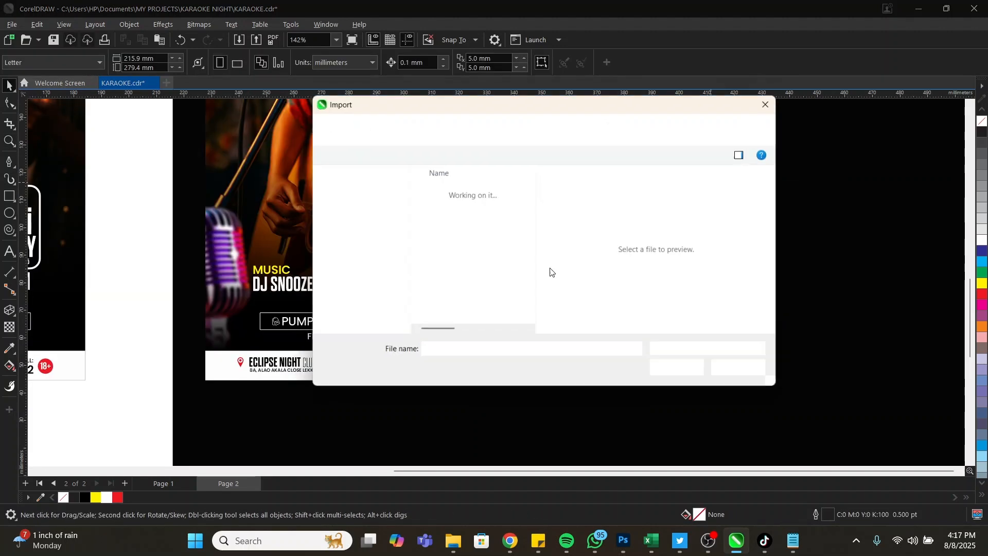
click(354, 297)
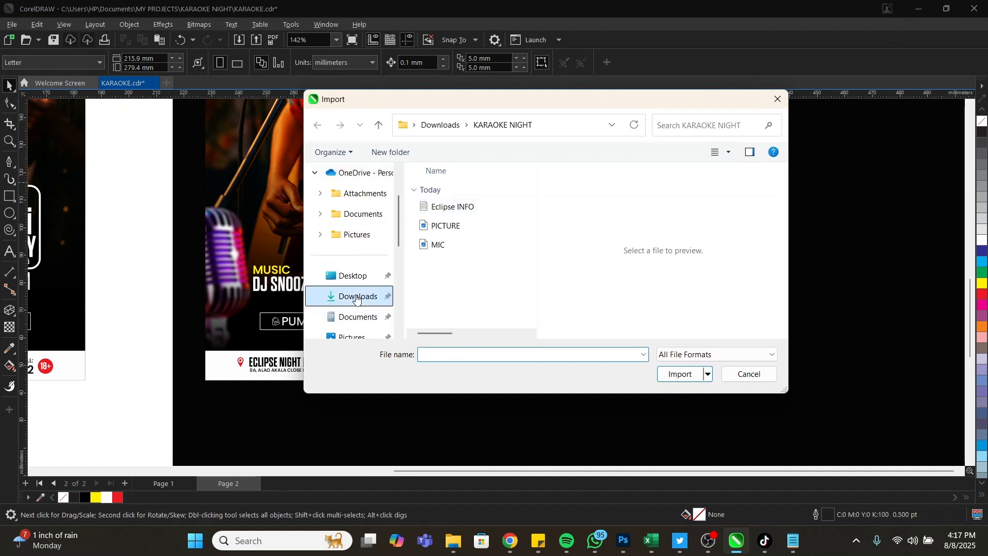
click(467, 221)
scroll(474, 221, up, 5)
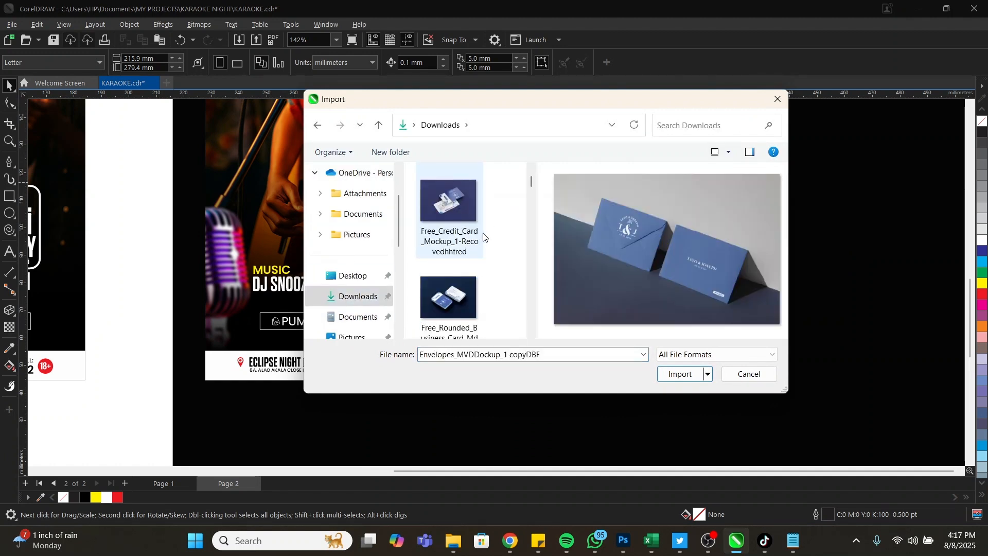
double_click(443, 212)
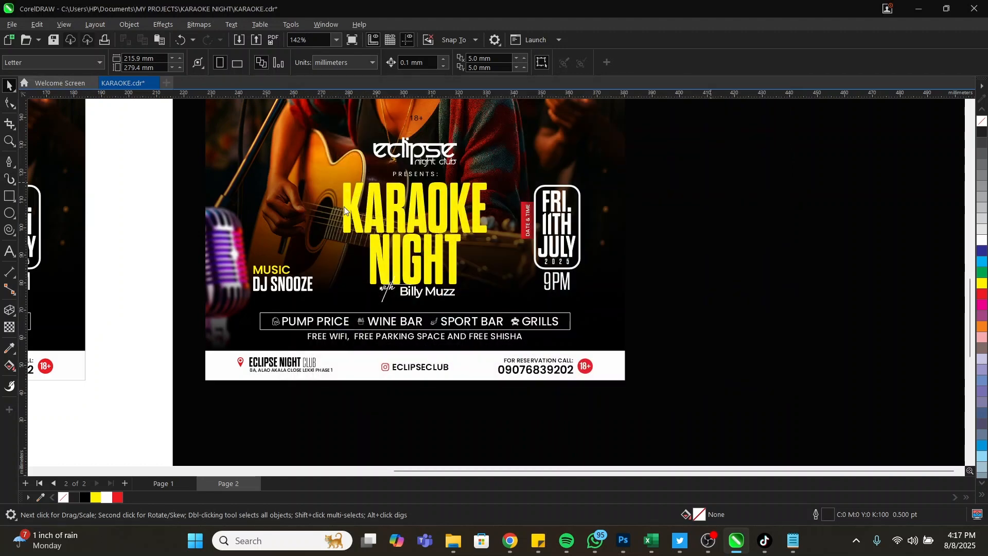
Place the gold KARAOKE NIGHT image, enlarge it and nudge it over the copied title
click(344, 181)
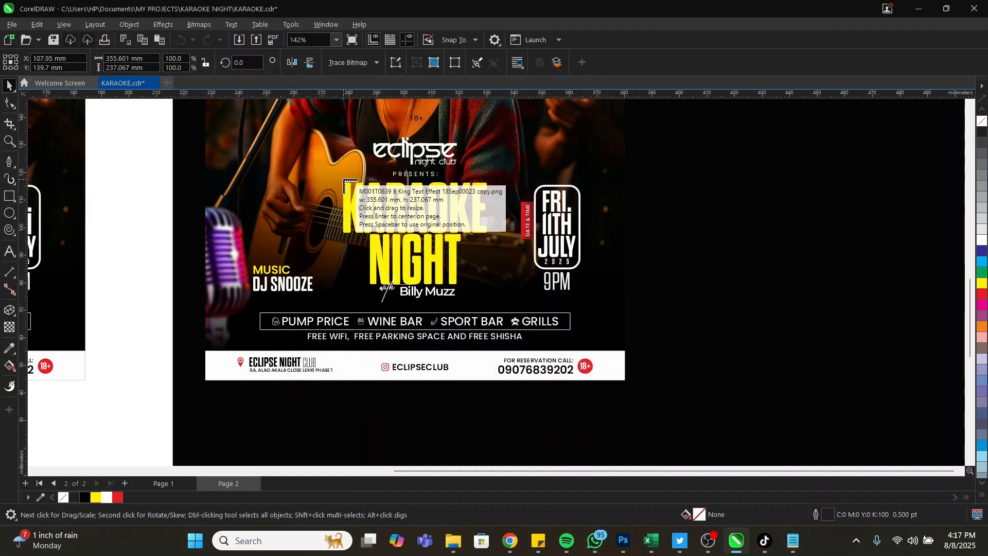
click(340, 175)
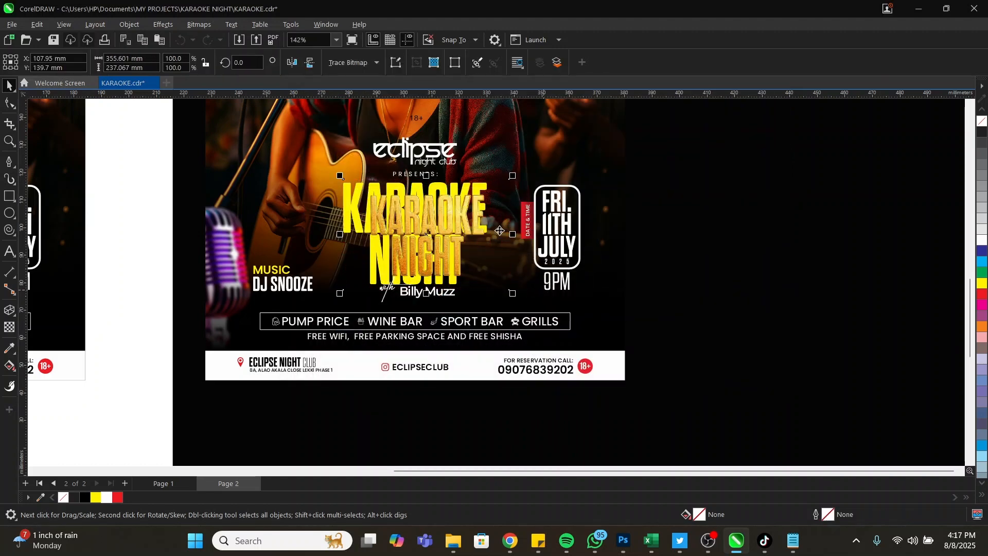
drag(514, 175, 538, 159)
drag(463, 213, 451, 211)
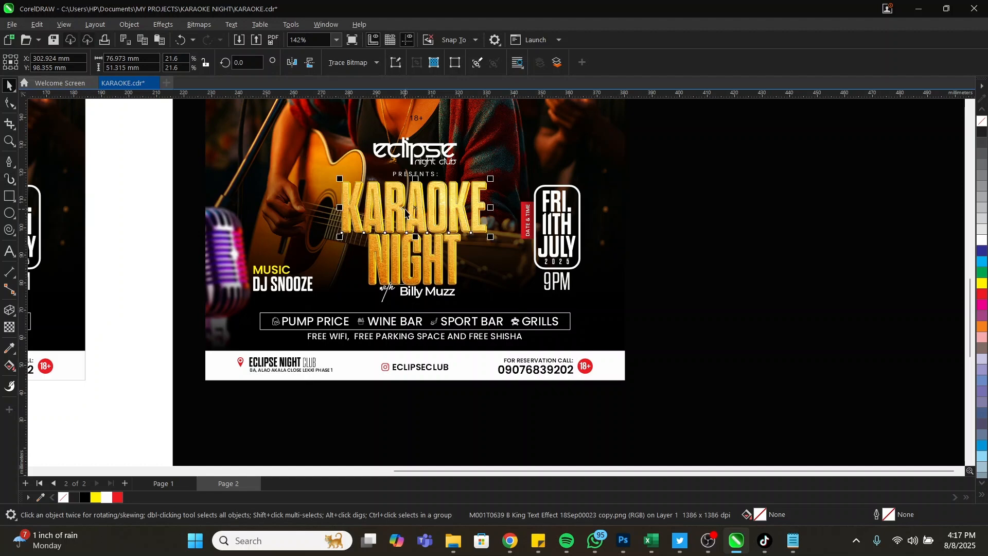
Check which objects lie under the gold image: the flyer background and the yellow NIGHT text
click(404, 232)
key(Escape)
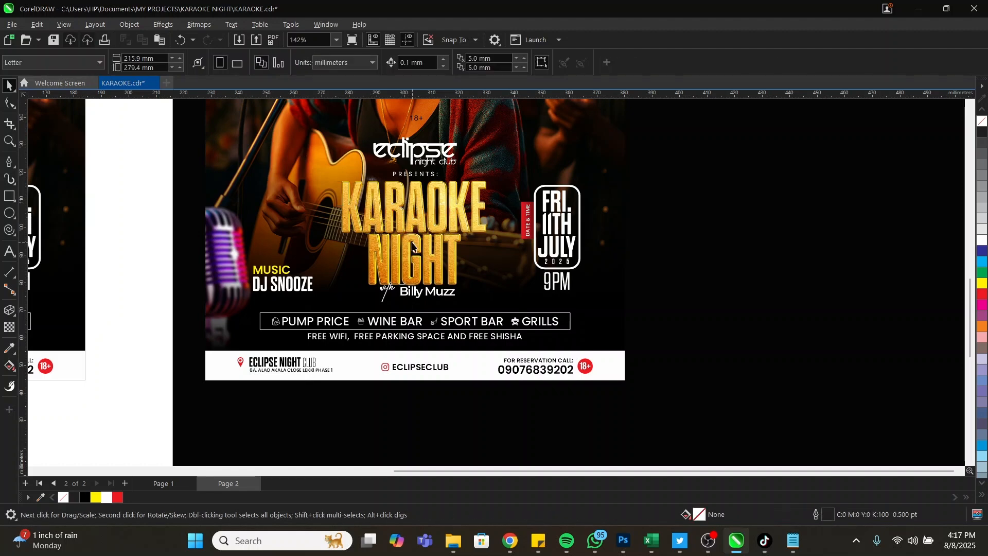
click(412, 247)
click(412, 241)
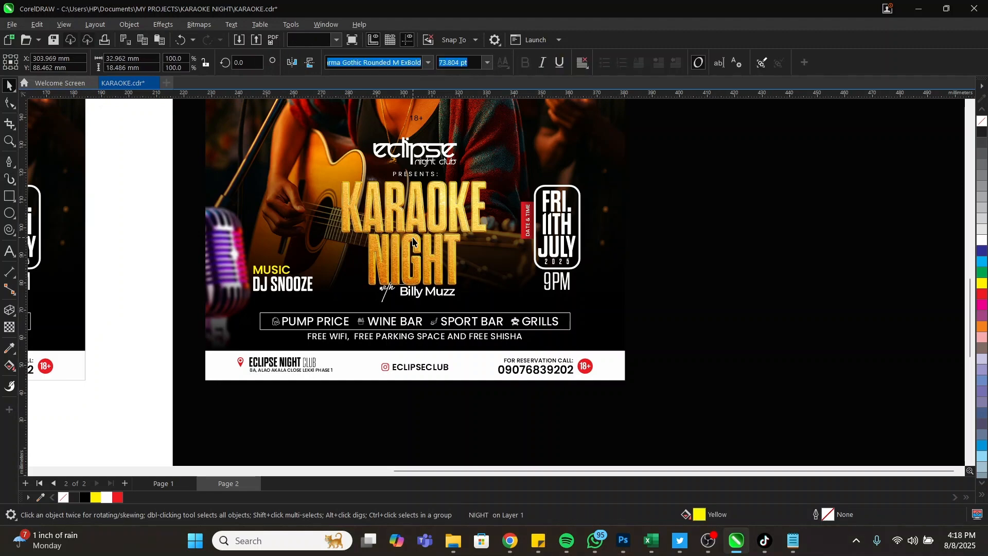
key(Escape)
click(498, 279)
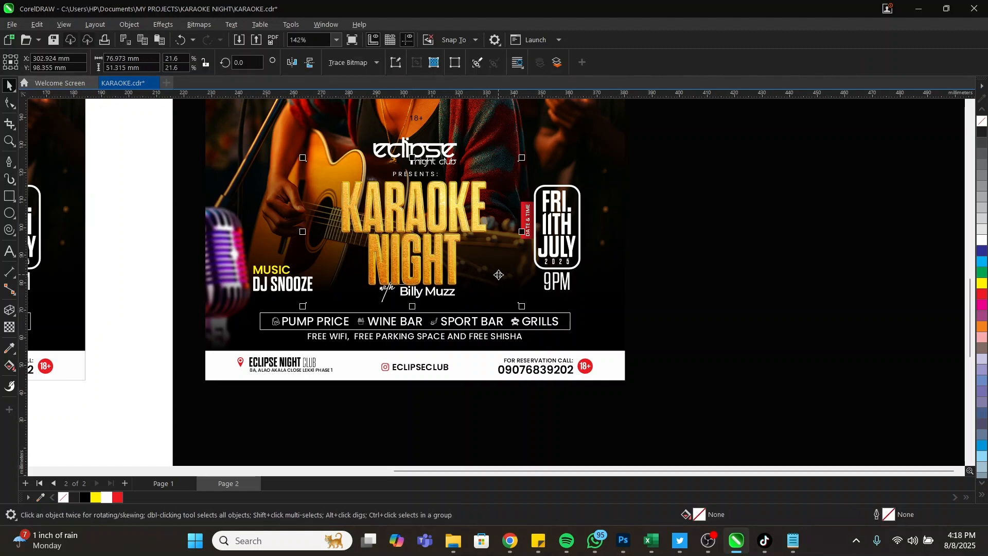
key(Escape)
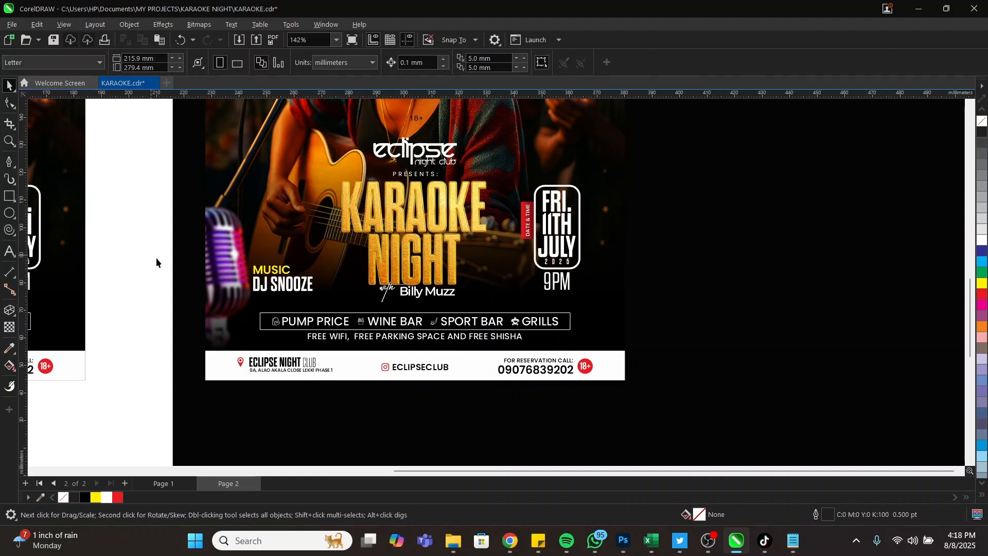
drag(156, 256, 478, 321)
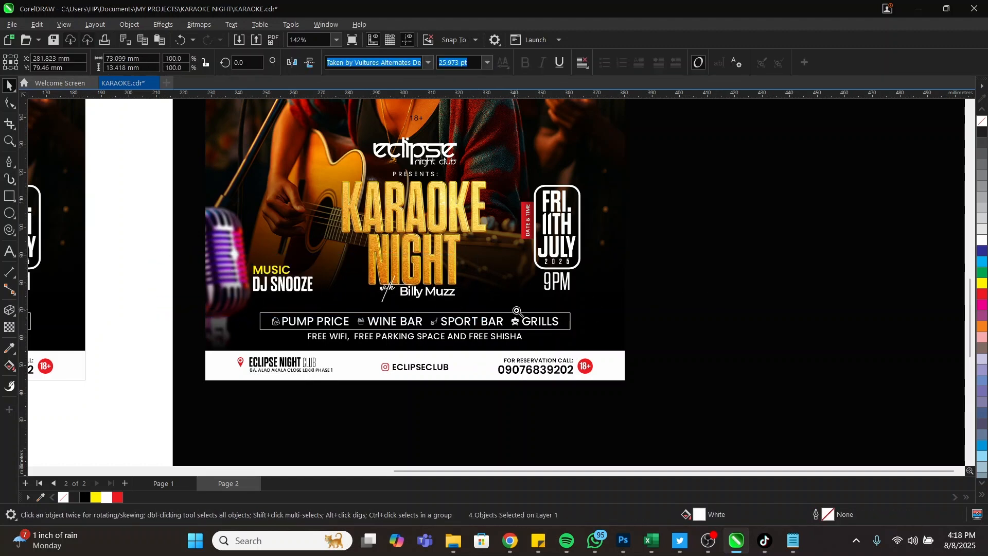
key(z)
key(F3)
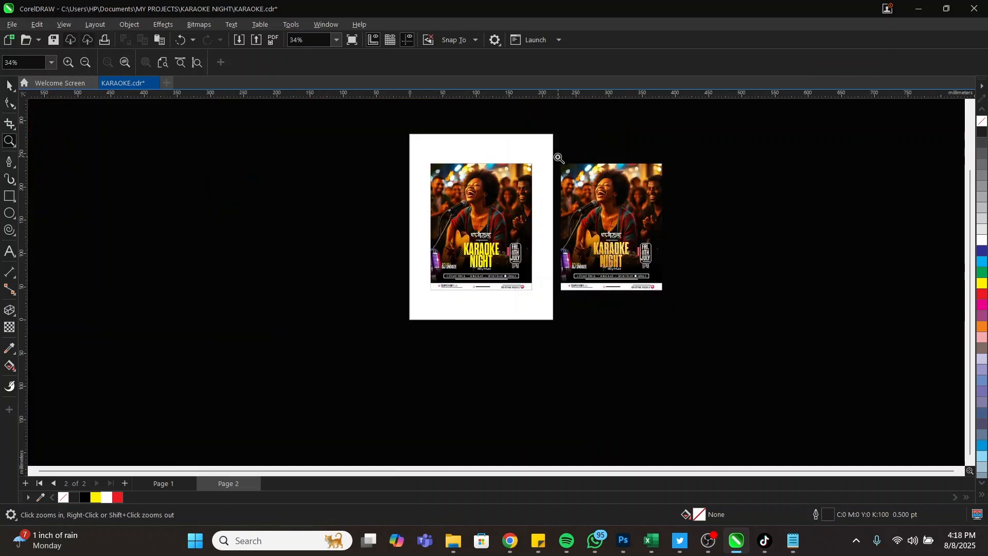
Zoom in on the right-hand flyer copy and display it in Full-screen Preview
drag(555, 157, 667, 297)
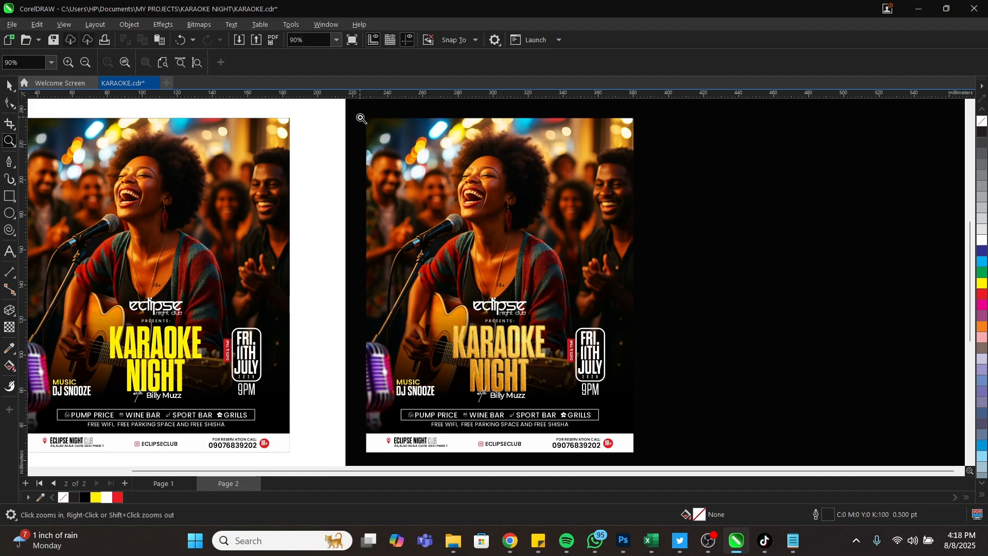
drag(416, 171, 637, 457)
key(space)
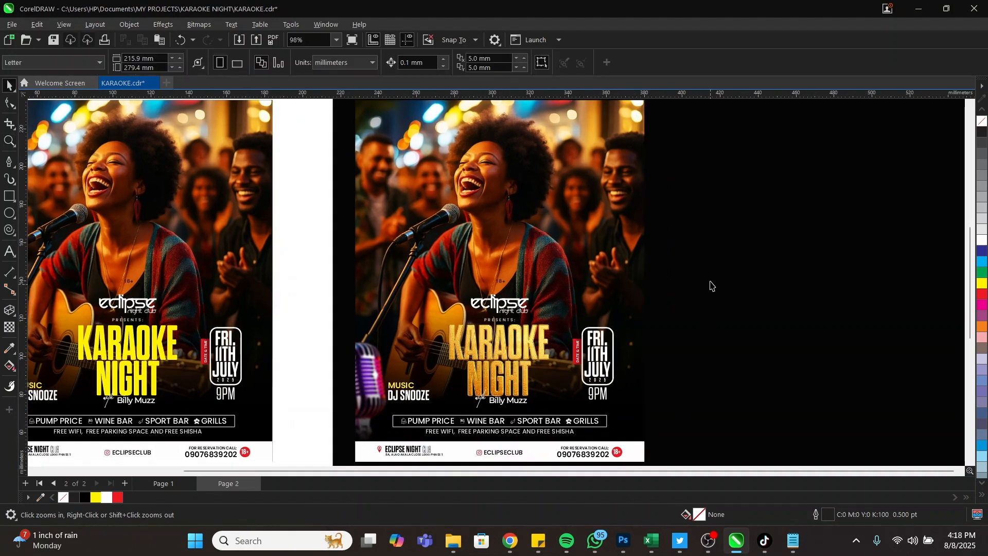
right_click(709, 249)
click(751, 256)
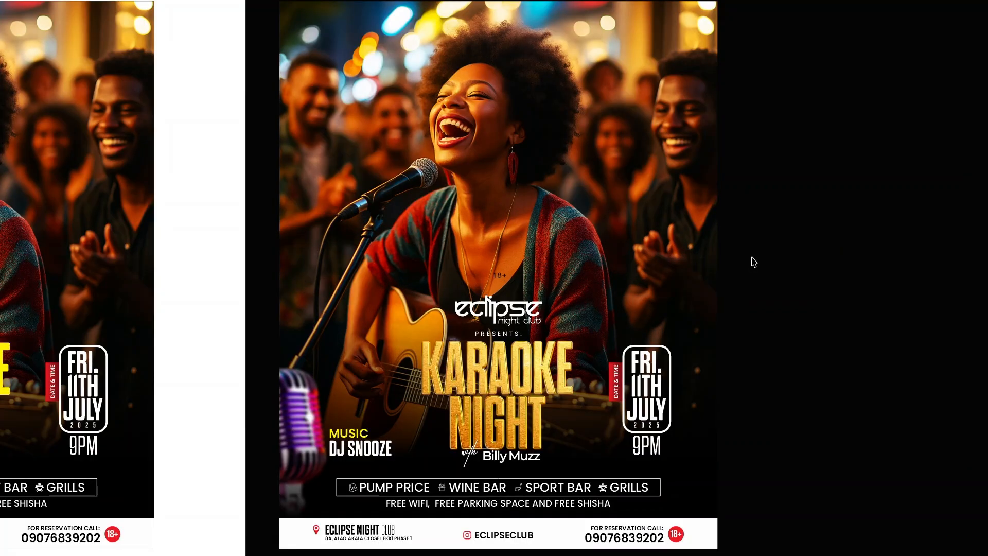